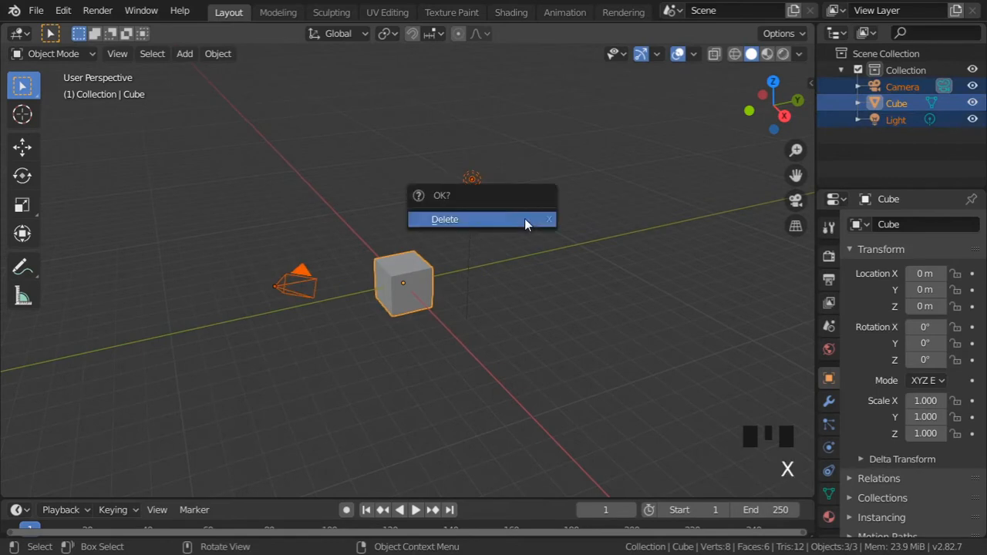
# - Delete the default camera, cube and light, and add a mesh circle
pyautogui.click(524, 219)
pyautogui.moveTo(485, 283); pyautogui.dragTo(510, 295, button='middle')
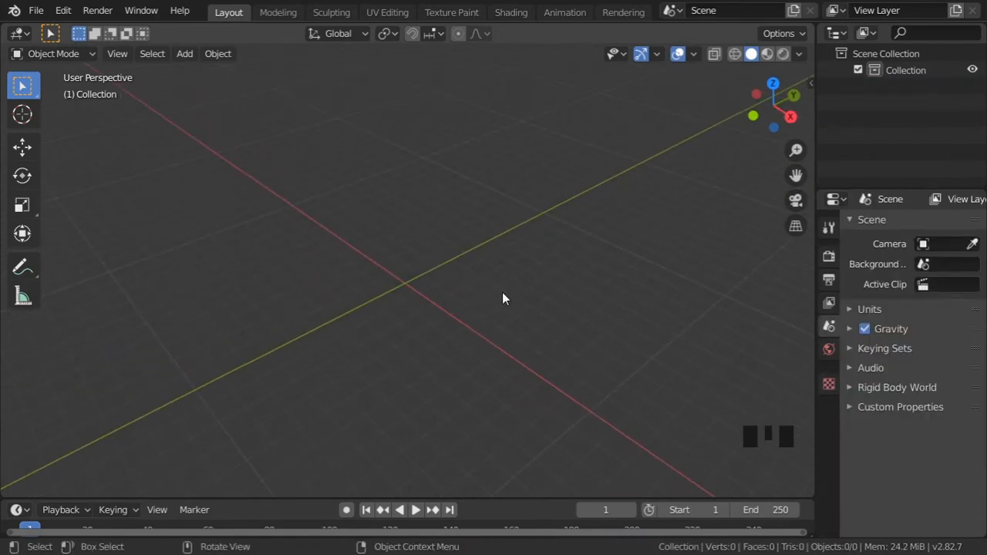
pyautogui.hotkey('shift', 'a')
pyautogui.moveTo(484, 237)
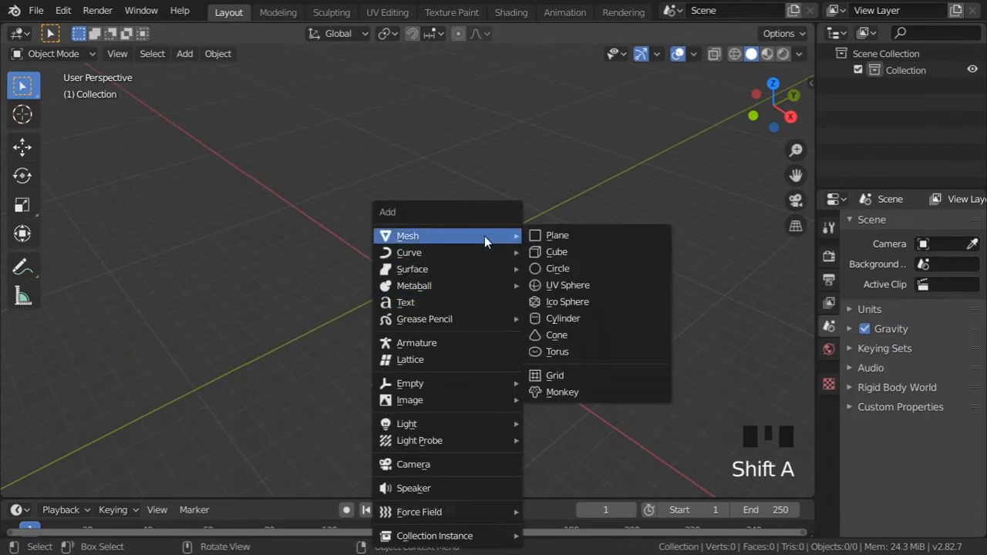
pyautogui.click(553, 268)
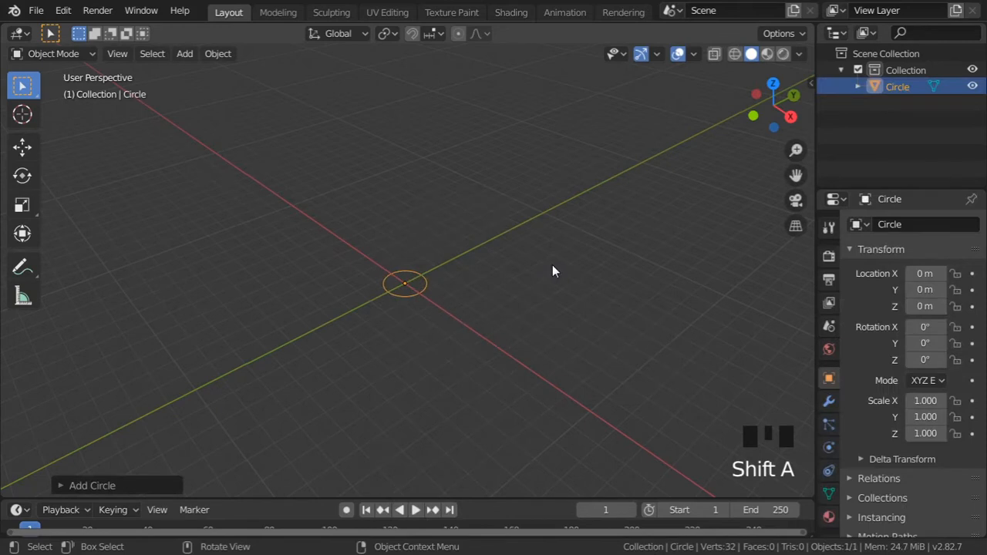
# - Set the new circle's vertex count to 20
pyautogui.click(95, 483)
pyautogui.click(228, 305)
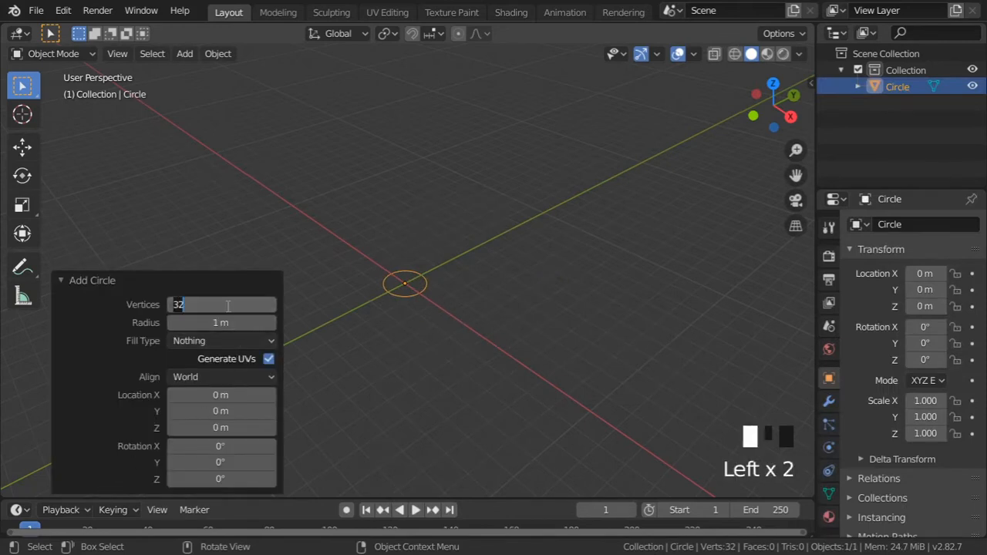
pyautogui.press('Return')
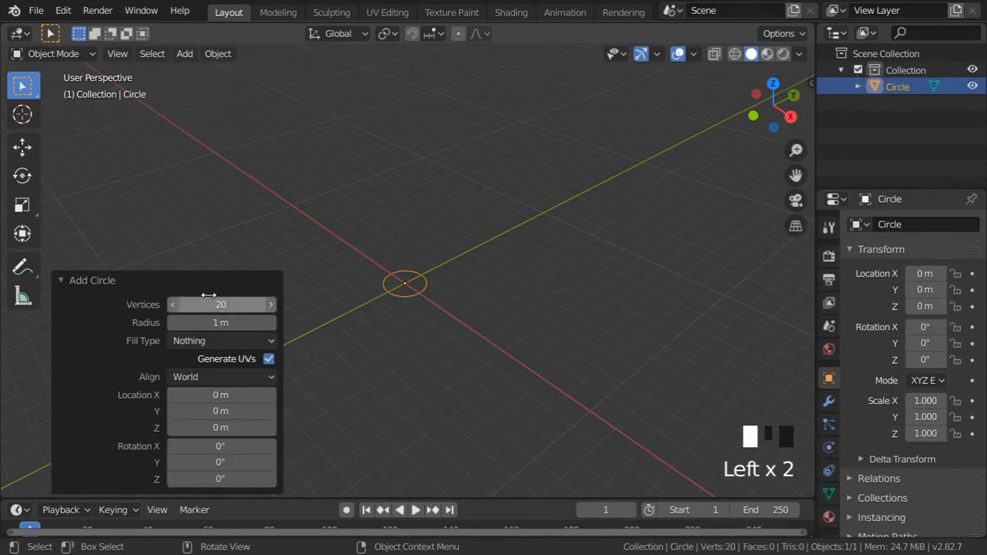
pyautogui.click(102, 282)
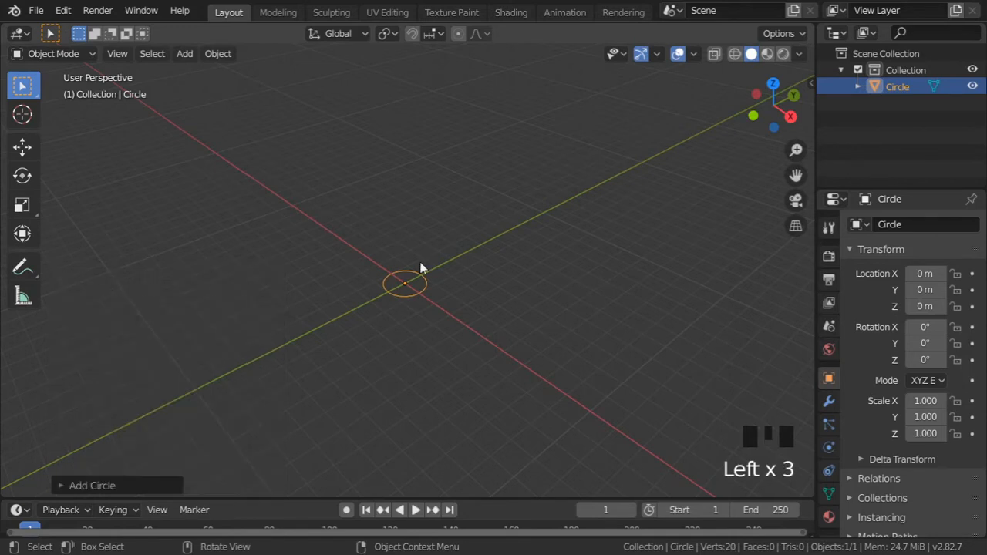
# - Switch to the top orthographic view centred on the circle and widen the properties area
pyautogui.click(773, 84)
pyautogui.scroll(4, 460, 232)
pyautogui.keyDown('shift'); pyautogui.moveTo(461, 236); pyautogui.dragTo(450, 269, button='middle'); pyautogui.keyUp('shift')
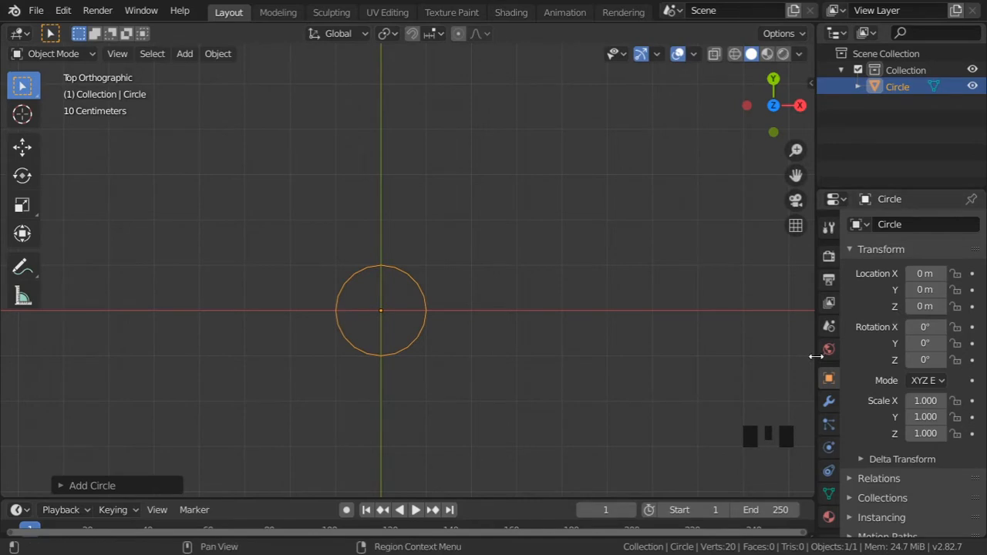
pyautogui.moveTo(815, 355); pyautogui.dragTo(670, 356)
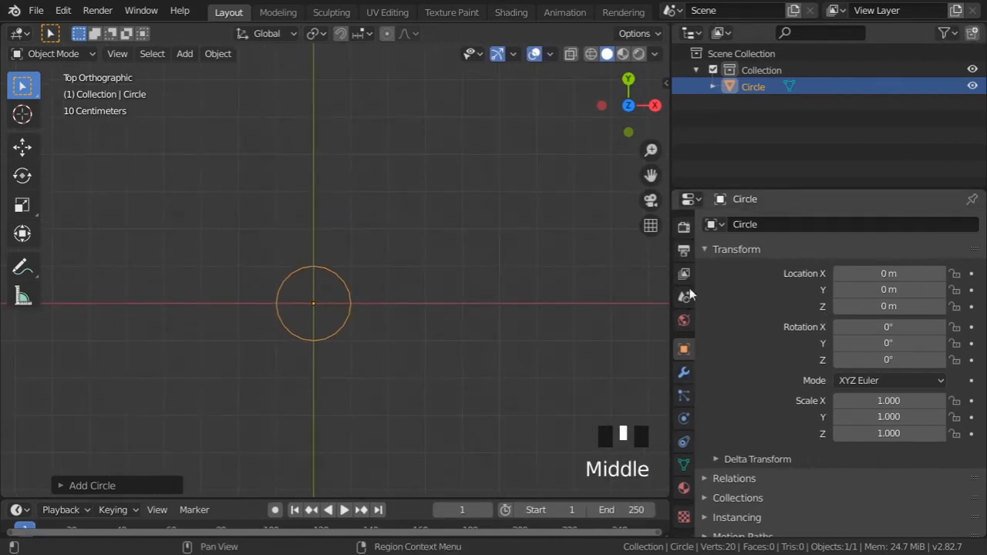
# - Add two shape keys to the circle mesh, keeping the first as Basis and naming the second Start
pyautogui.click(684, 465)
pyautogui.moveTo(750, 445); pyautogui.dragTo(908, 388, button='middle')
pyautogui.click(972, 318)
pyautogui.click(971, 317)
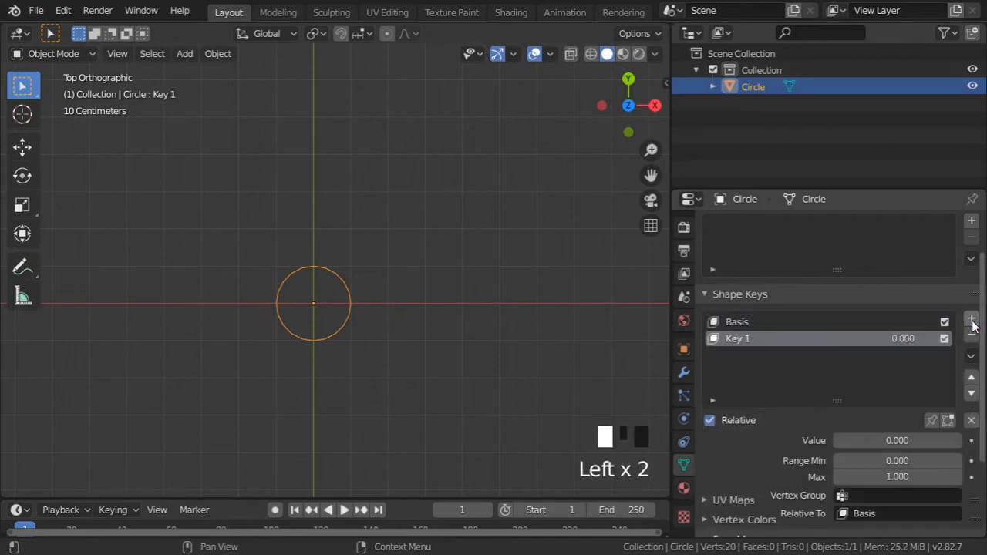
pyautogui.click(742, 339)
pyautogui.doubleClick(742, 340)
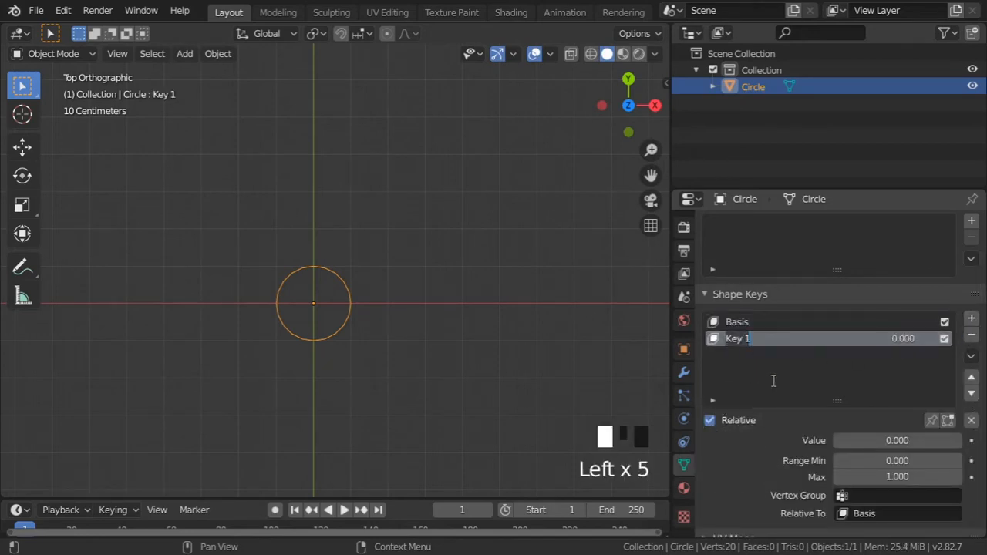
pyautogui.write('Start')
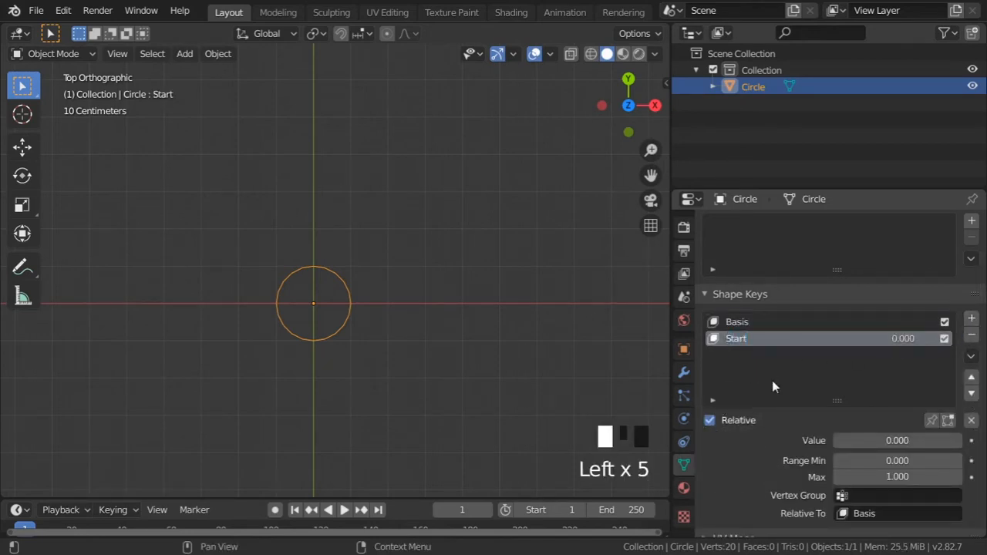
# - In Edit Mode with the Start key active, extrude the circle's upper half, including both side vertices, 50 m along Y
pyautogui.keyDown('shift'); pyautogui.moveTo(383, 313); pyautogui.dragTo(381, 314, button='middle'); pyautogui.keyUp('shift')
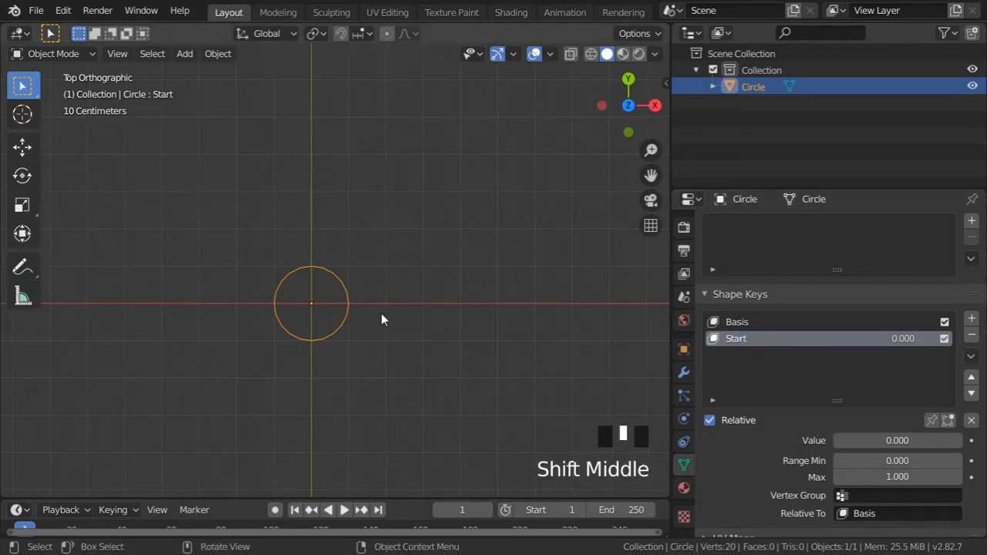
pyautogui.press('Tab')
pyautogui.scroll(4, 304, 350)
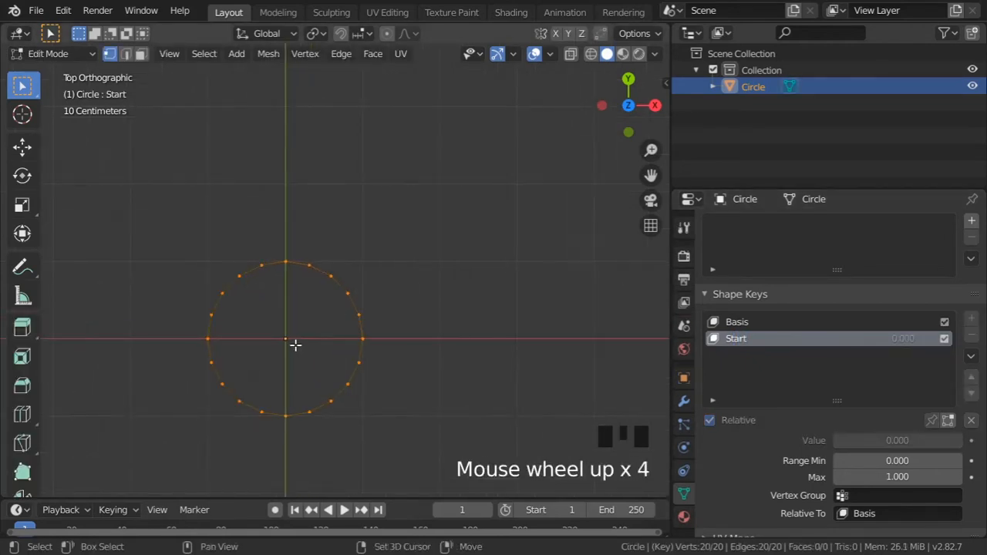
pyautogui.keyDown('shift'); pyautogui.moveTo(296, 345); pyautogui.dragTo(307, 340, button='middle'); pyautogui.keyUp('shift')
pyautogui.moveTo(163, 225); pyautogui.dragTo(409, 351)
pyautogui.write('e')
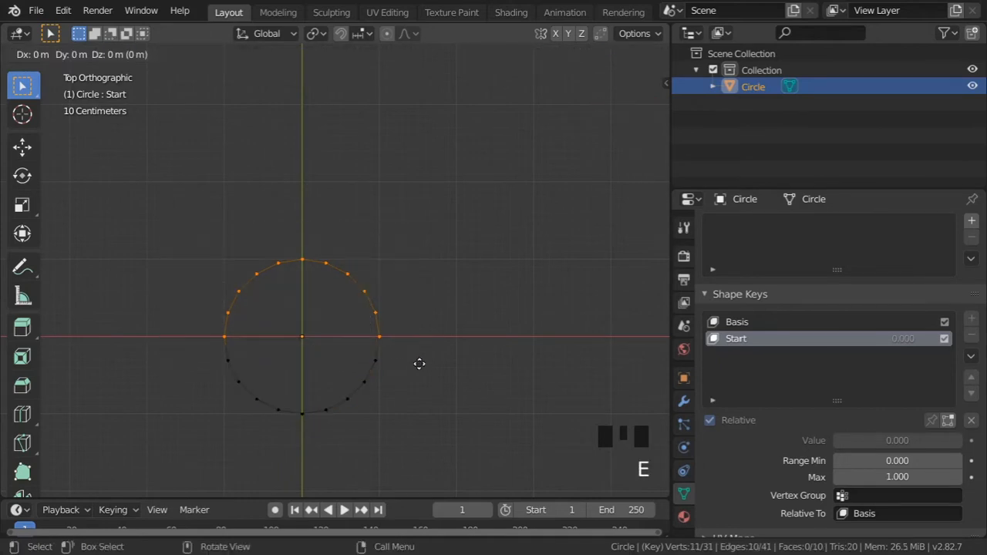
pyautogui.write('50')
pyautogui.press('Return')
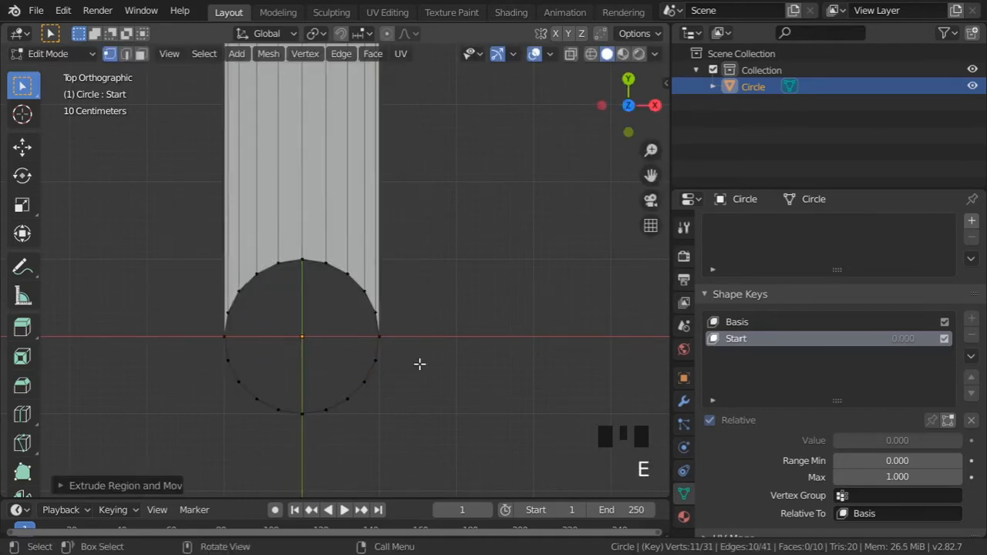
# - Delete the original upper-arc vertices between the circle's two side vertices, leaving the extruded arc joined by straight edges
pyautogui.scroll(-10, 385, 247)
pyautogui.keyDown('shift'); pyautogui.moveTo(372, 151); pyautogui.dragTo(390, 178, button='middle'); pyautogui.keyUp('shift')
pyautogui.scroll(11, 401, 308)
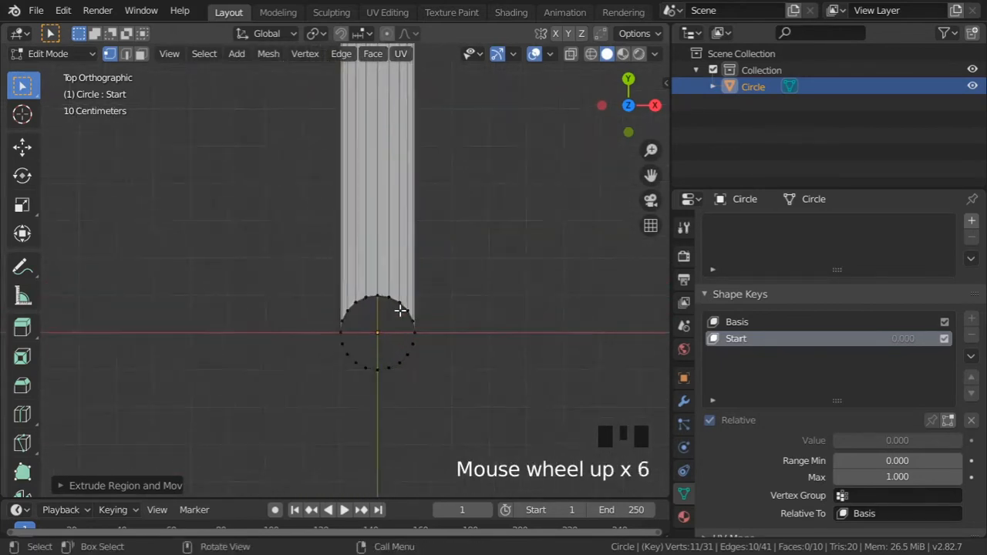
pyautogui.keyDown('shift'); pyautogui.moveTo(408, 317); pyautogui.dragTo(278, 211, button='middle'); pyautogui.keyUp('shift')
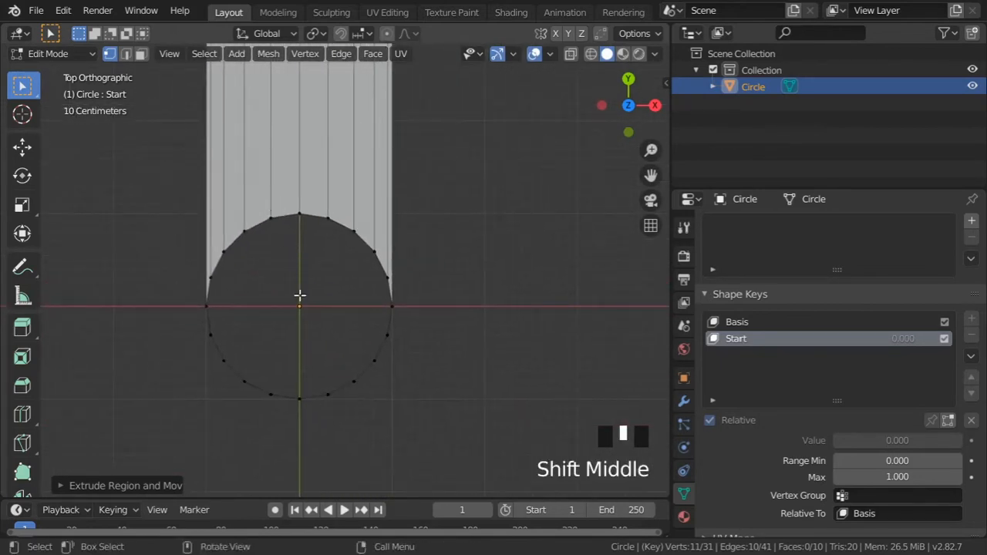
pyautogui.moveTo(123, 151); pyautogui.dragTo(472, 283)
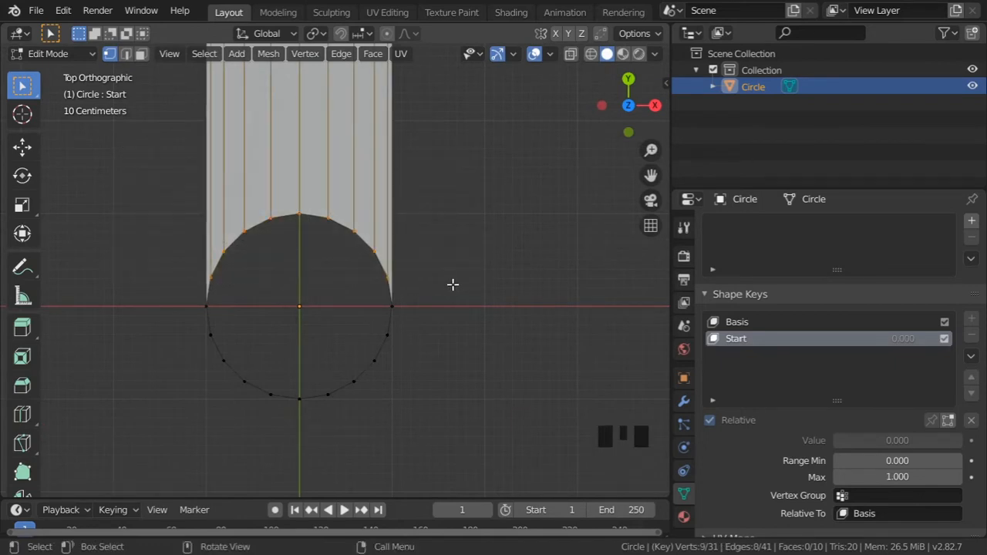
pyautogui.press('x')
pyautogui.click(456, 303)
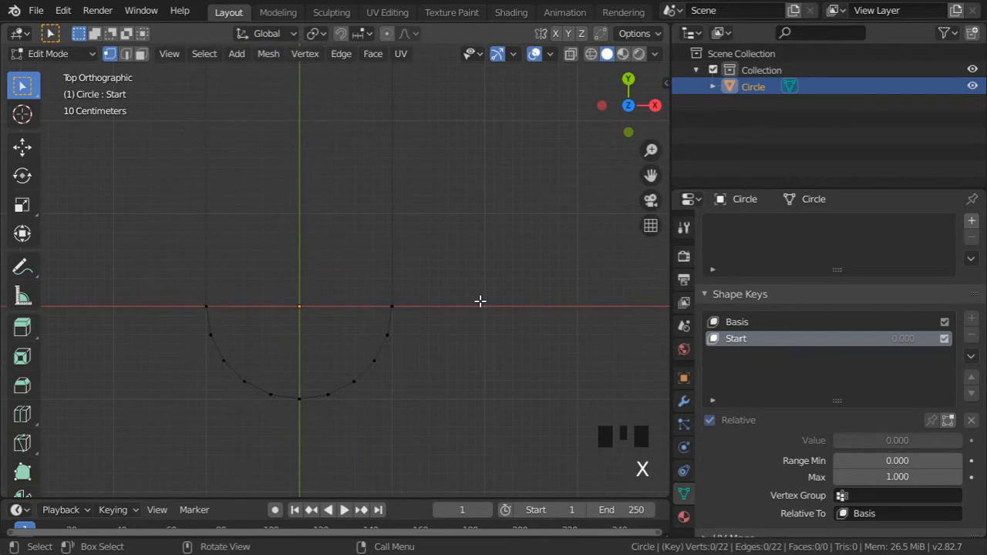
# - Select the lower arc's vertices, including both side vertices, and add a third shape key named End in Object Mode
pyautogui.moveTo(138, 241); pyautogui.dragTo(455, 409)
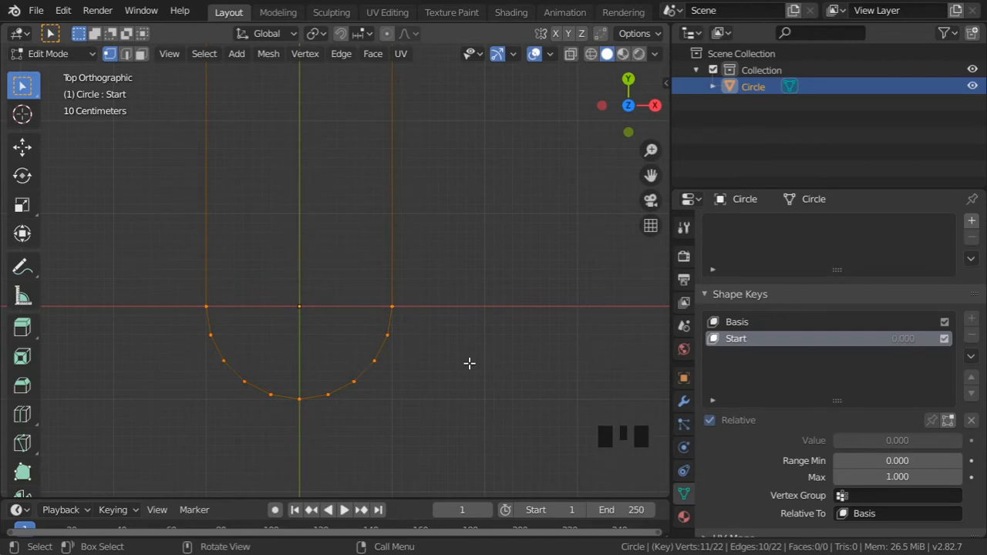
pyautogui.press('Tab')
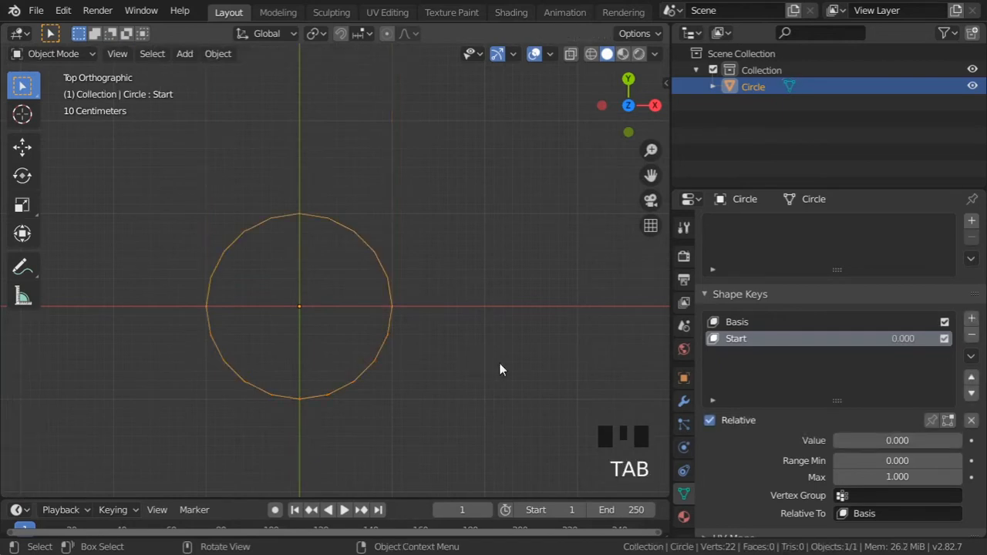
pyautogui.click(971, 319)
pyautogui.doubleClick(746, 357)
pyautogui.write('End')
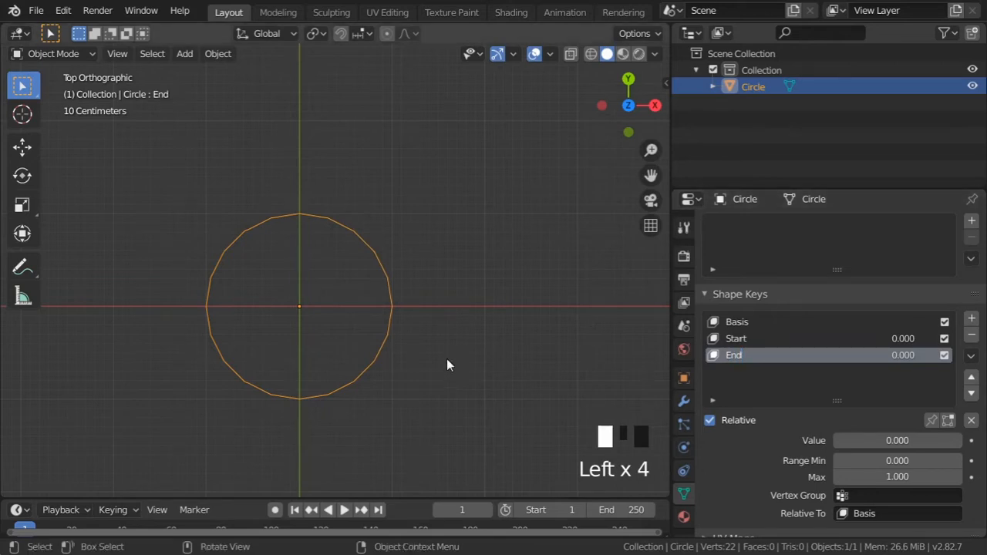
# - With the End key active, move the selected lower arc 50 m along Y in Edit Mode, and return to Object Mode
pyautogui.keyDown('shift'); pyautogui.moveTo(446, 358); pyautogui.dragTo(461, 360, button='middle'); pyautogui.keyUp('shift')
pyautogui.press('Tab')
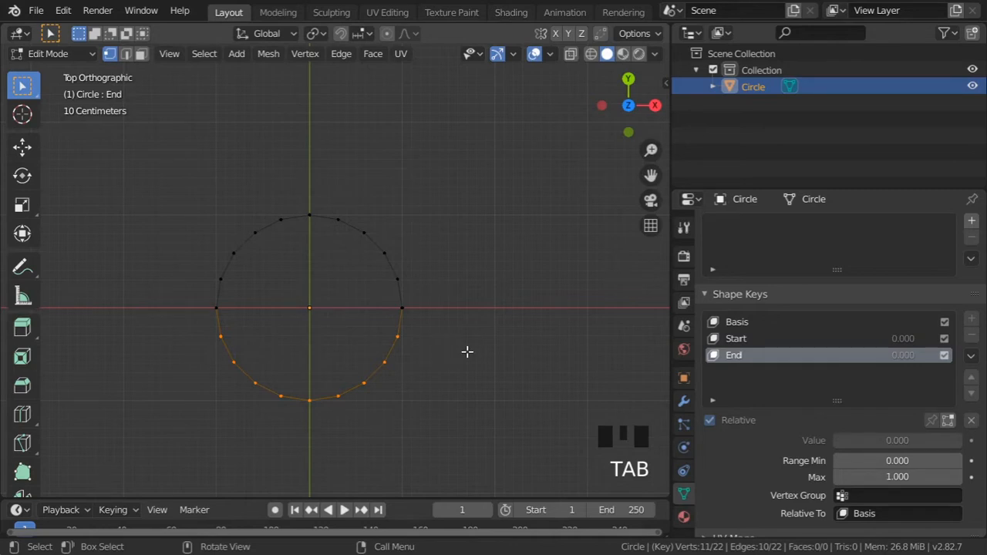
pyautogui.write('gy')
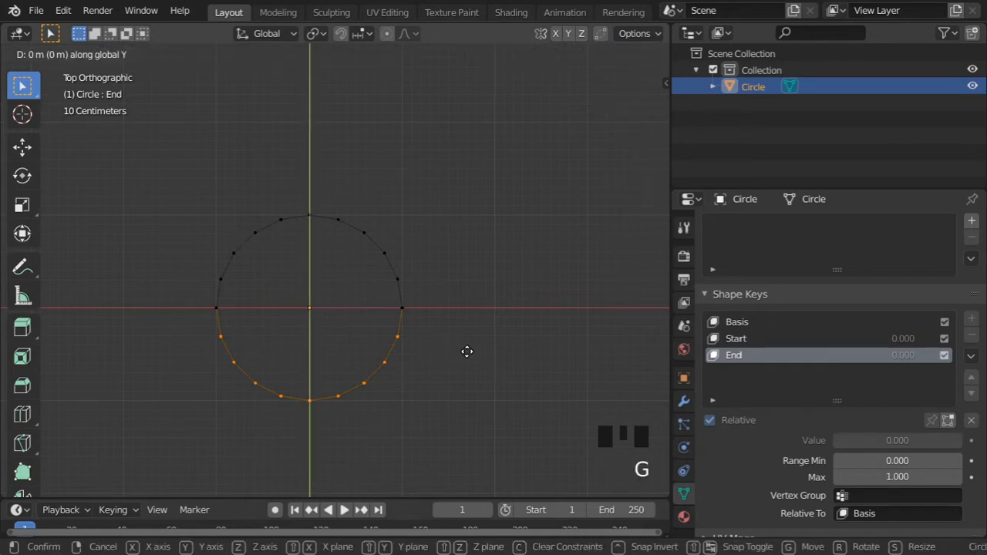
pyautogui.write('50')
pyautogui.press('Return')
pyautogui.scroll(-15, 466, 352)
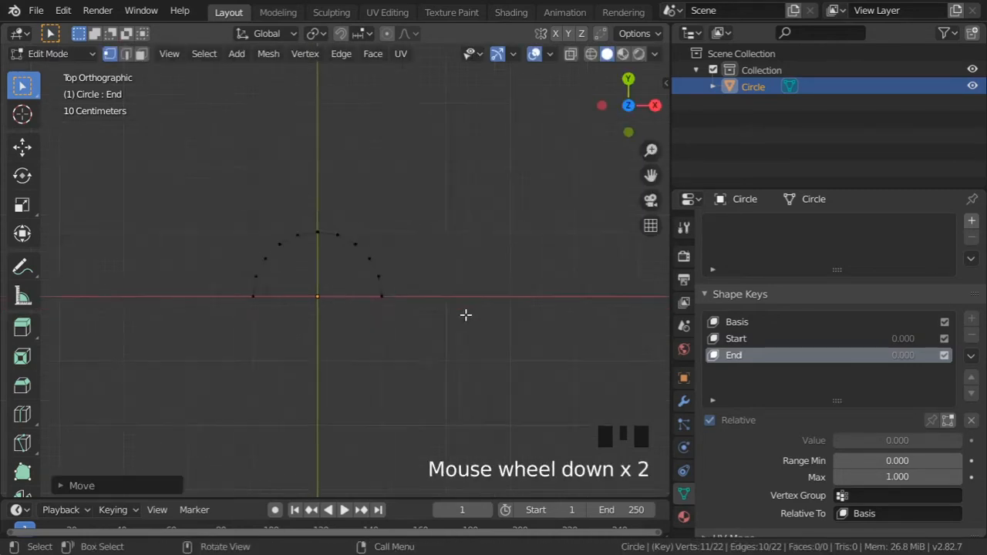
pyautogui.keyDown('shift'); pyautogui.moveTo(412, 198); pyautogui.dragTo(403, 342, button='middle'); pyautogui.keyUp('shift')
pyautogui.press('Tab')
pyautogui.keyDown('shift'); pyautogui.moveTo(372, 397); pyautogui.dragTo(386, 365, button='middle'); pyautogui.keyUp('shift')
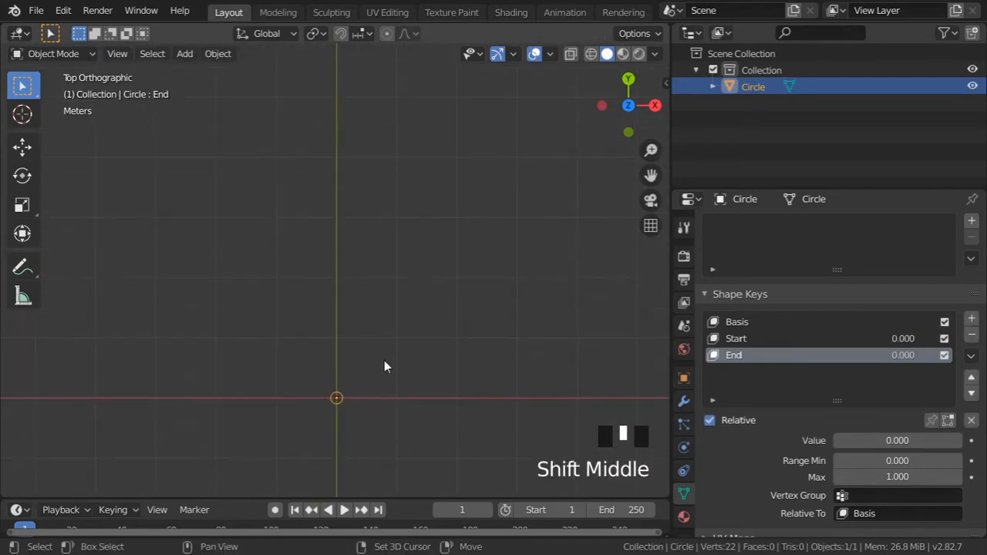
# - Add a Bezier circle at the origin and rename the object Curve
pyautogui.press('KP_Decimal')
pyautogui.scroll(-1, 360, 302)
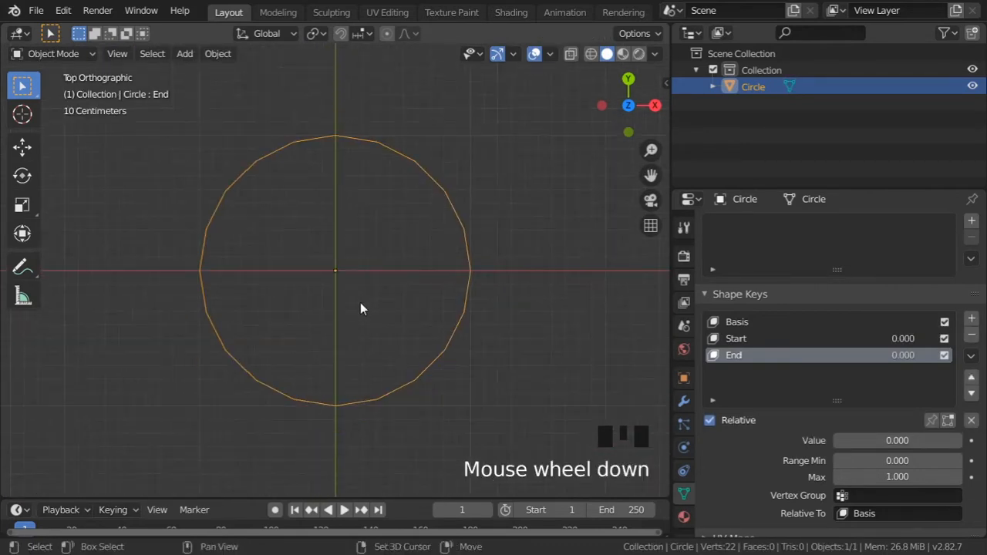
pyautogui.hotkey('shift', 'a')
pyautogui.moveTo(348, 251)
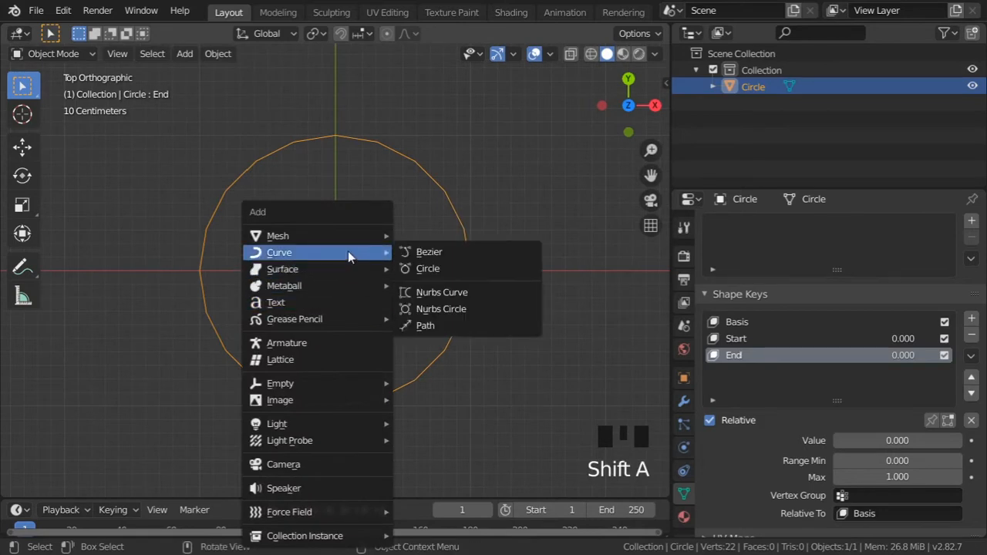
pyautogui.click(438, 268)
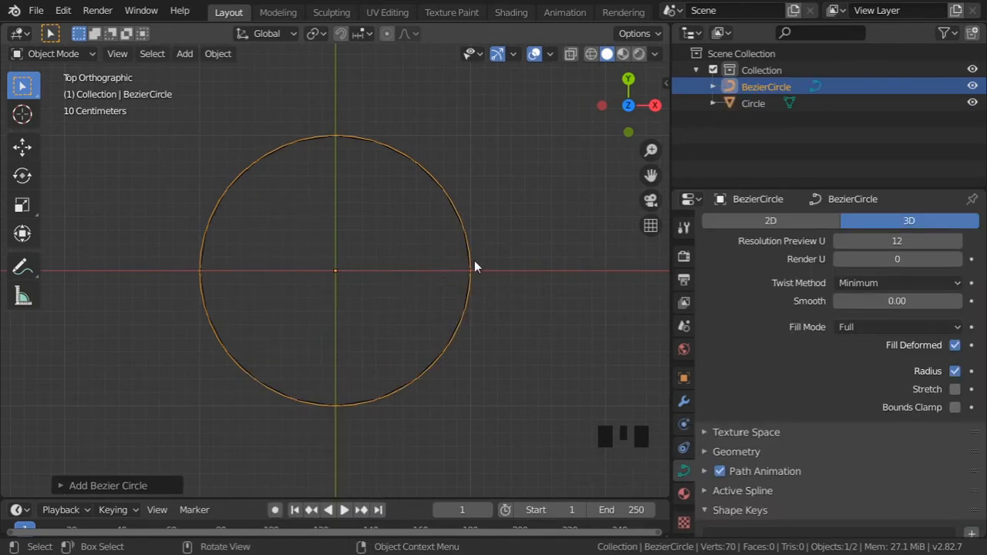
pyautogui.doubleClick(763, 86)
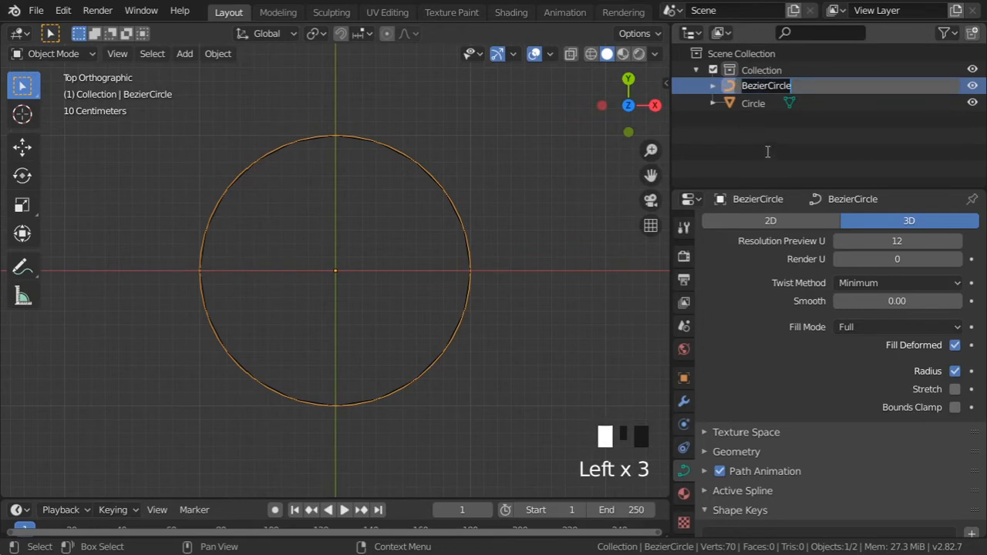
pyautogui.write('Curve')
pyautogui.press('Return')
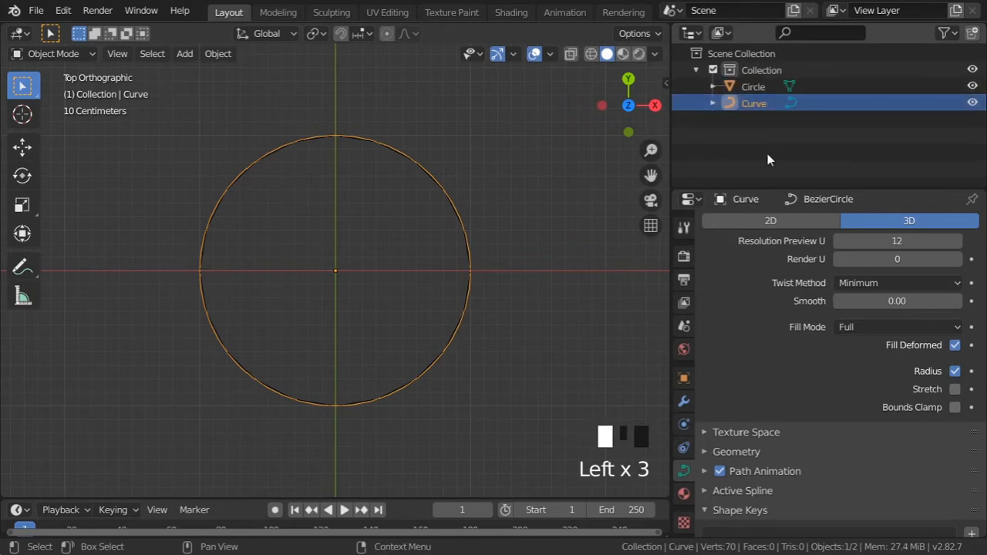
# - Rename the mesh circle object as CircleMesh
pyautogui.click(762, 85)
pyautogui.doubleClick(777, 86)
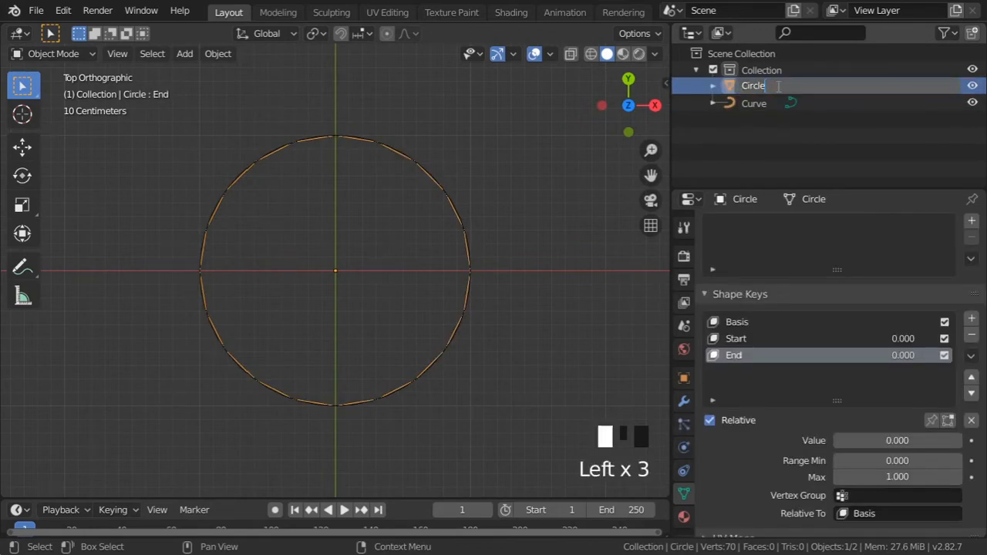
pyautogui.write('CircleMesh')
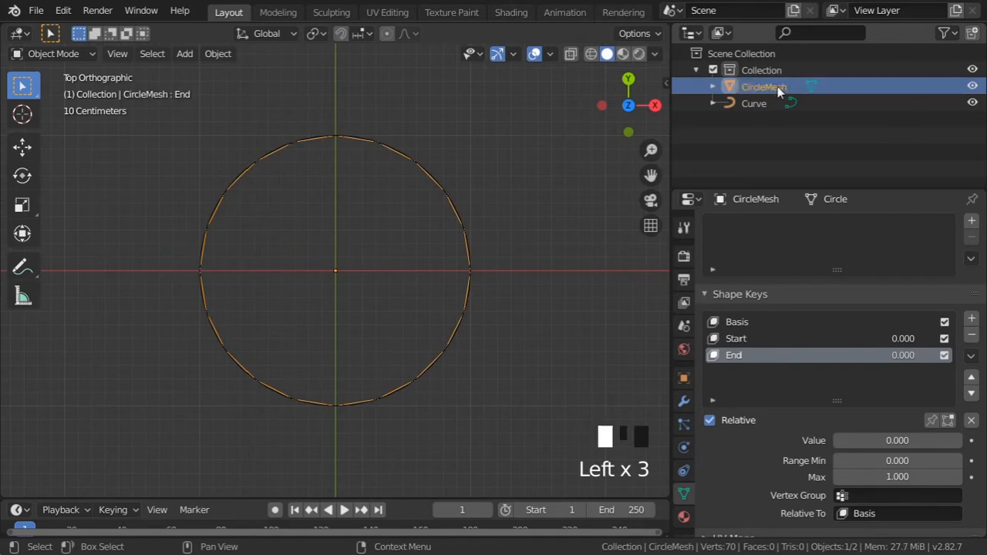
pyautogui.press('Return')
# - Set the Resolution Preview U of the Curve object to 50
pyautogui.scroll(-2, 519, 327)
pyautogui.keyDown('shift'); pyautogui.moveTo(520, 328); pyautogui.dragTo(502, 332, button='middle'); pyautogui.keyUp('shift')
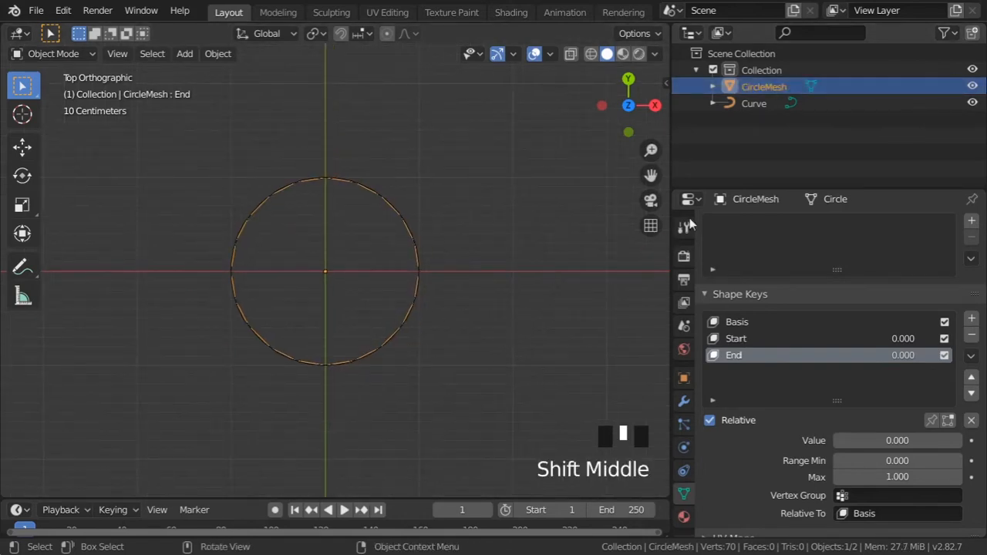
pyautogui.click(754, 103)
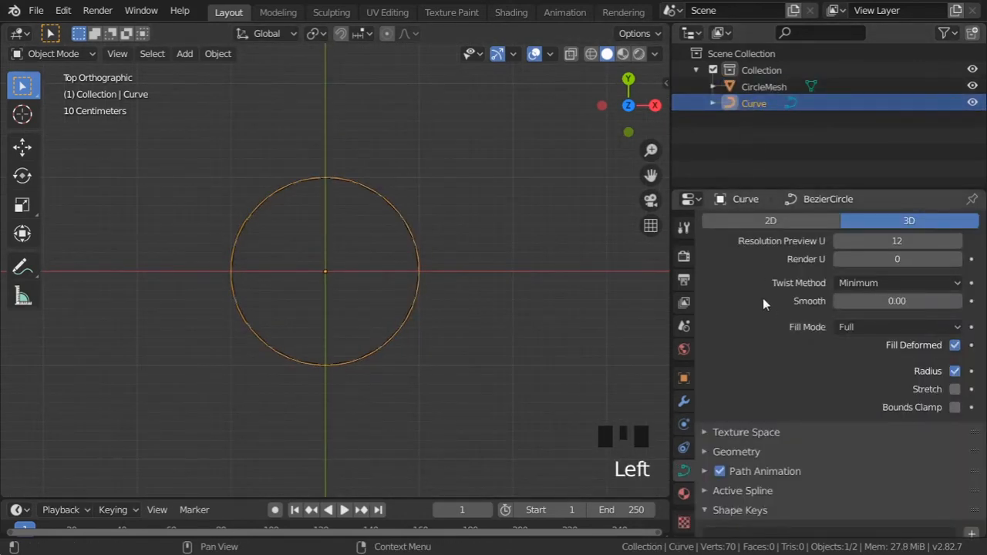
pyautogui.moveTo(767, 302); pyautogui.dragTo(763, 290, button='middle')
pyautogui.click(897, 234)
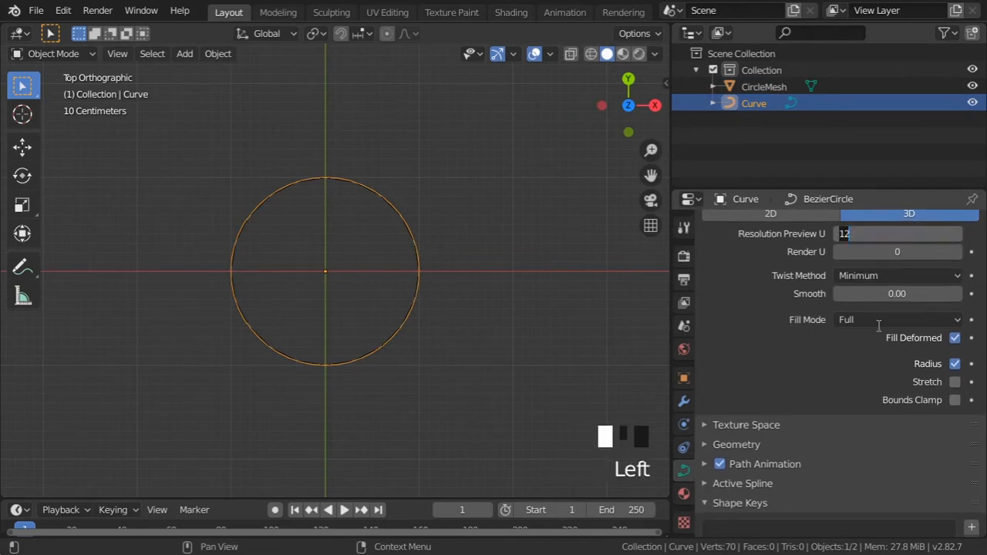
pyautogui.write('50')
pyautogui.press('Return')
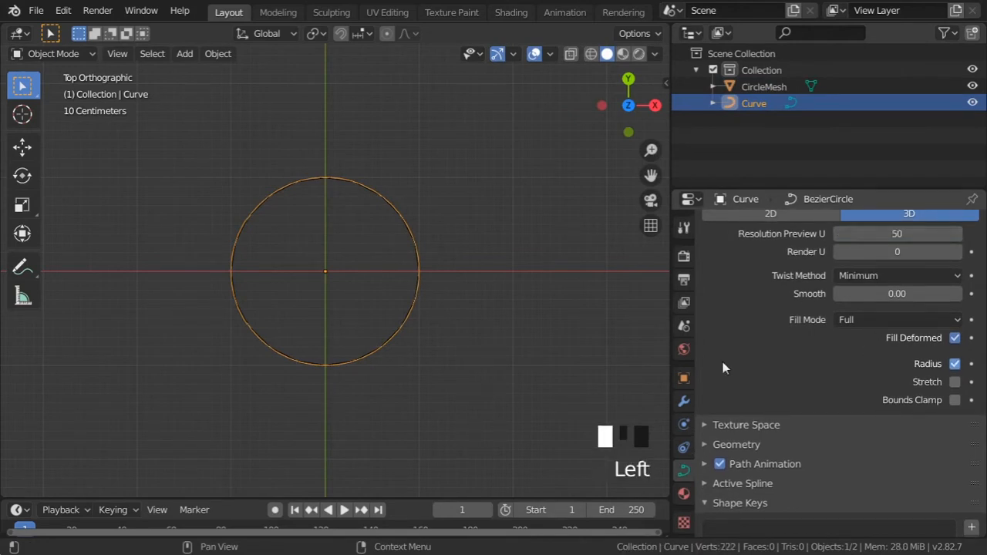
# - Scale the Curve object uniformly by a factor of 9.095
pyautogui.keyDown('shift'); pyautogui.moveTo(516, 347); pyautogui.dragTo(519, 348, button='middle'); pyautogui.keyUp('shift')
pyautogui.write('s')
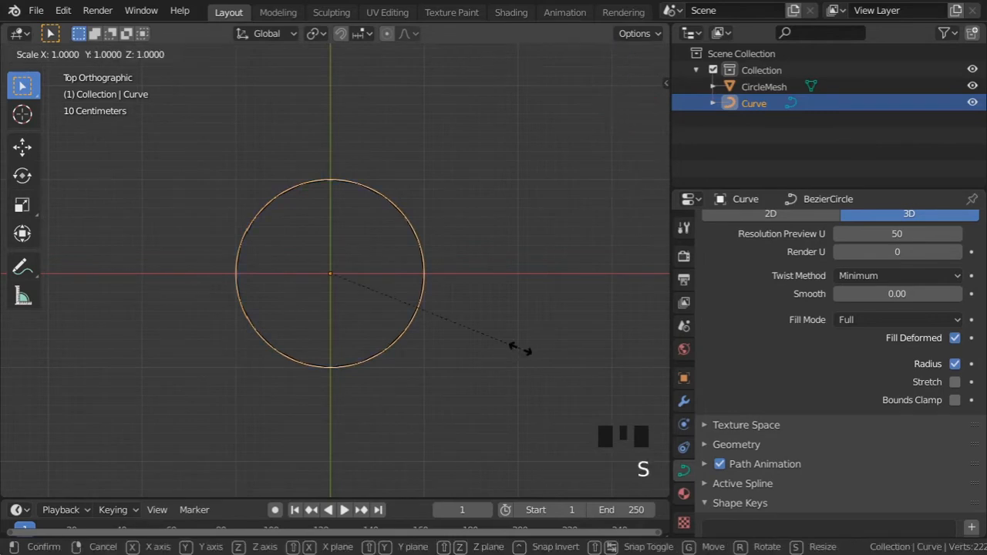
pyautogui.write('9')
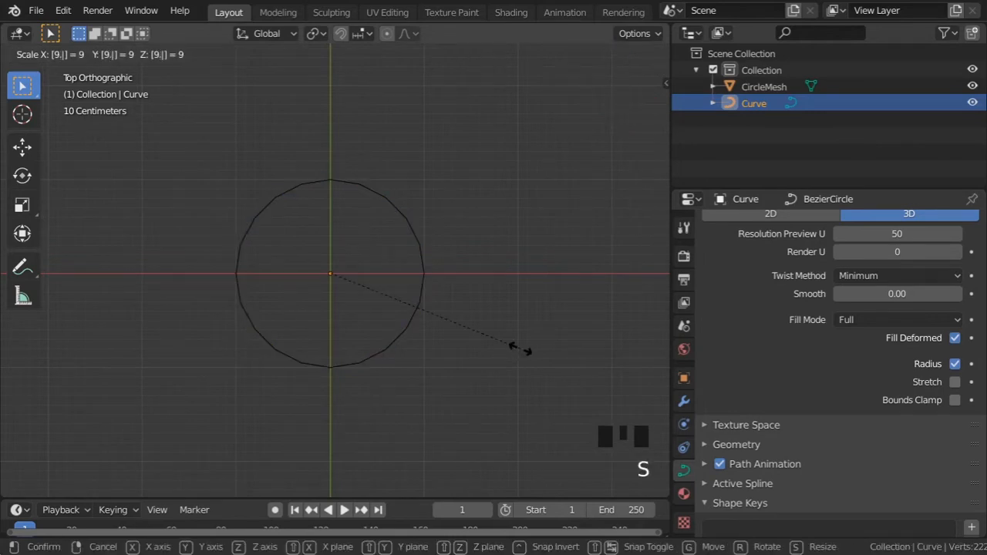
pyautogui.write('.095')
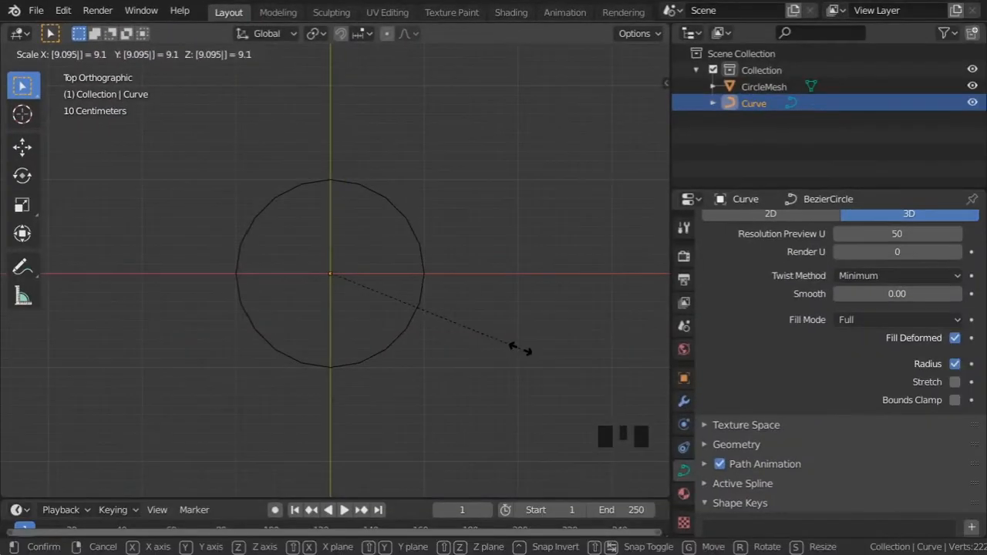
pyautogui.press('Return')
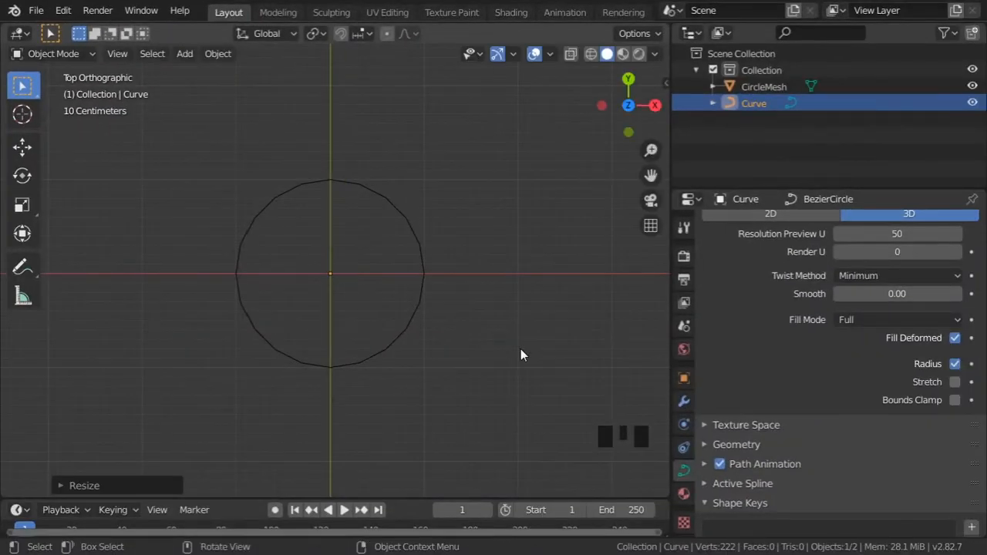
pyautogui.scroll(-9, 520, 354)
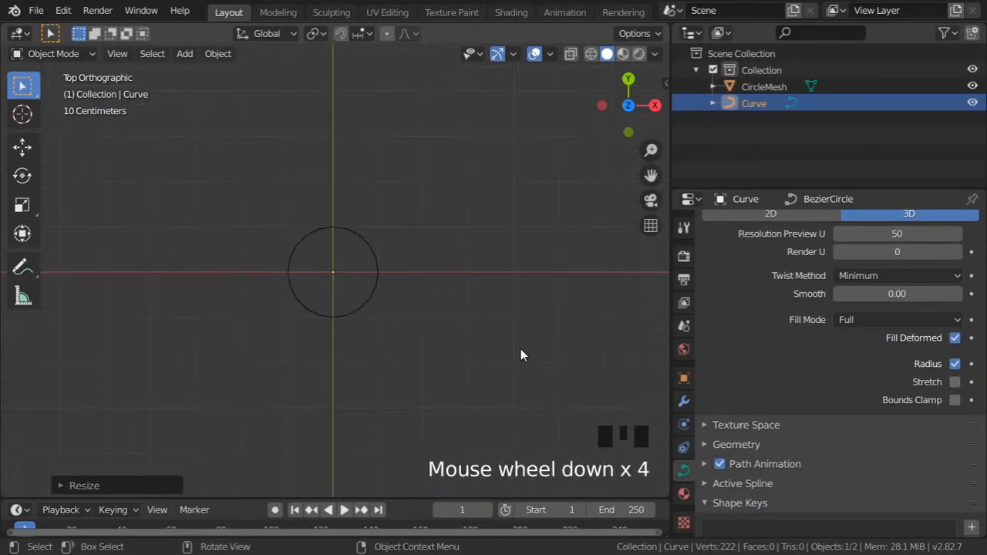
pyautogui.keyDown('shift'); pyautogui.moveTo(454, 348); pyautogui.dragTo(458, 323, button='middle'); pyautogui.keyUp('shift')
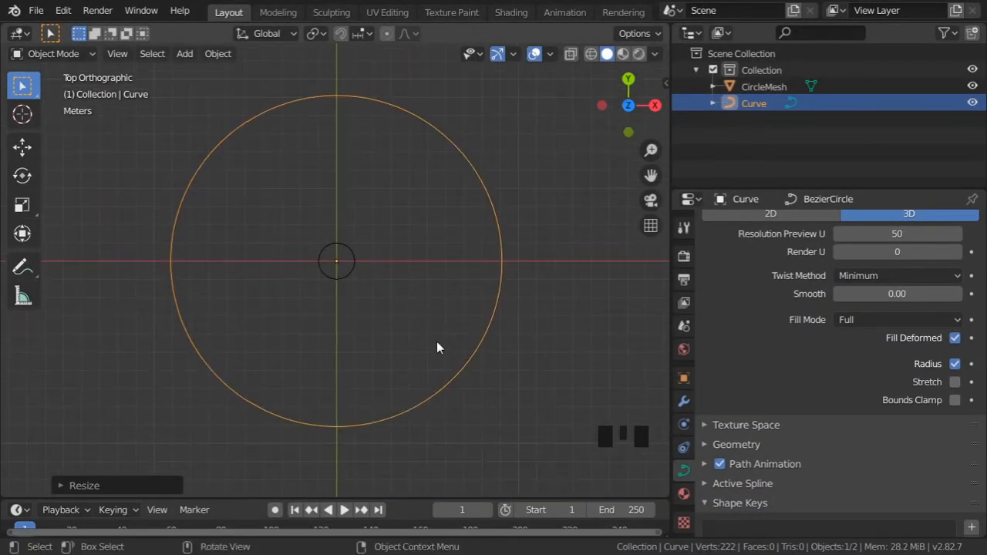
# - Add a Curve modifier to CircleMesh and assign the large circle Curve as its deforming object
pyautogui.click(353, 267)
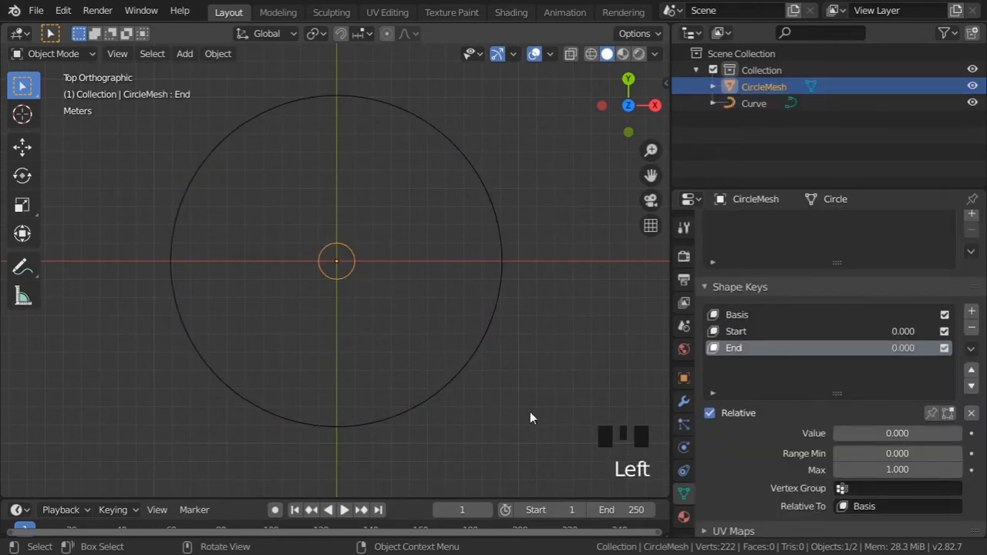
pyautogui.click(683, 402)
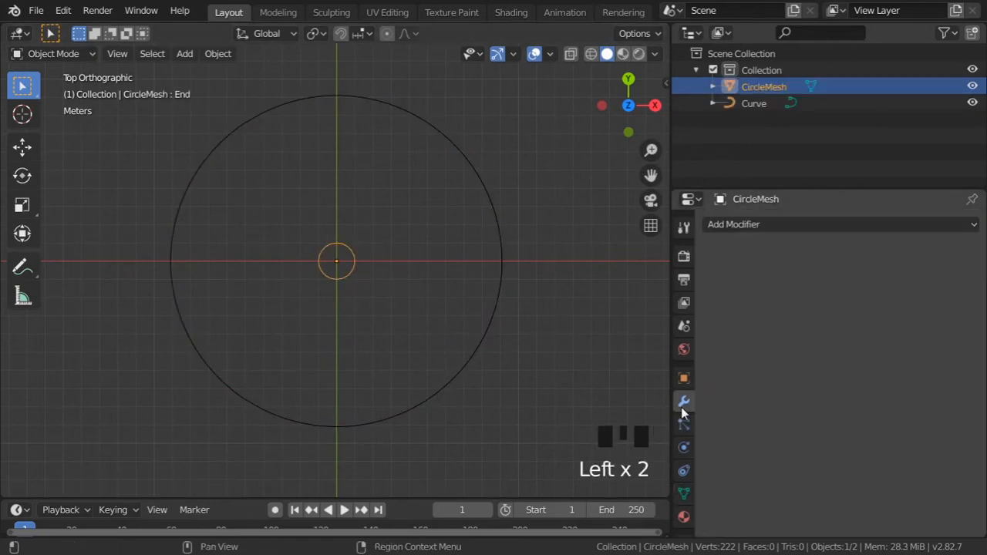
pyautogui.click(744, 226)
pyautogui.click(760, 296)
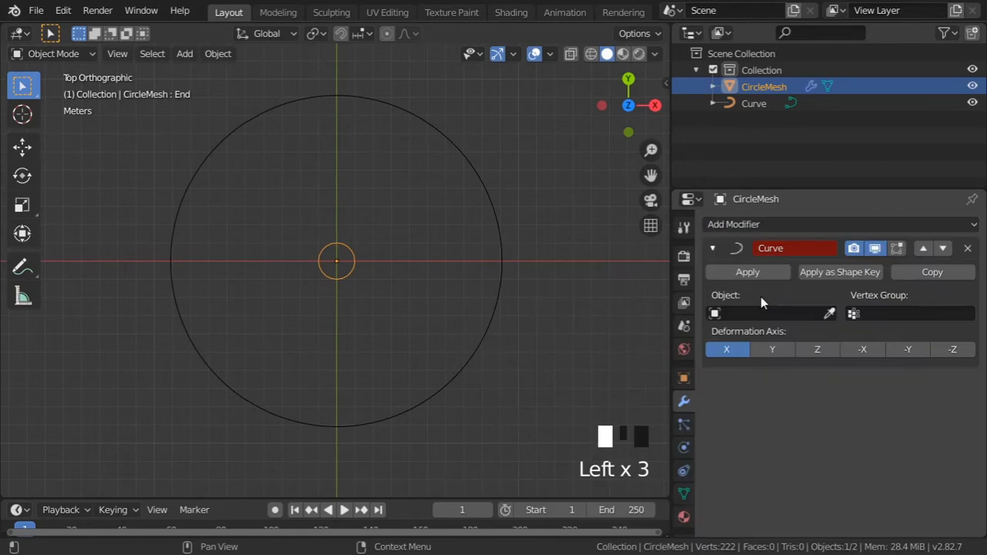
pyautogui.click(829, 314)
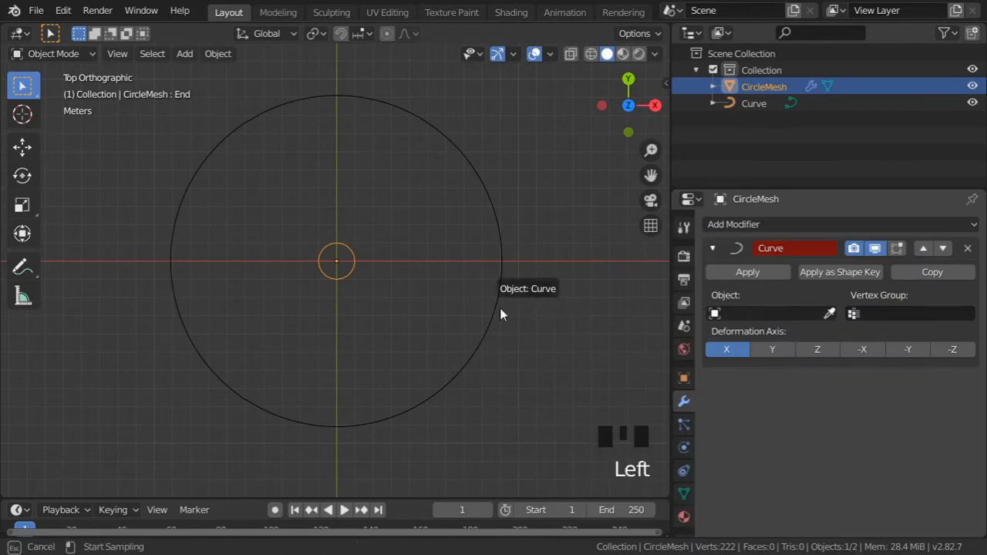
pyautogui.click(502, 311)
pyautogui.keyDown('shift'); pyautogui.moveTo(373, 328); pyautogui.dragTo(397, 309, button='middle'); pyautogui.keyUp('shift')
pyautogui.scroll(-1, 389, 328)
# - Set the value of CircleMesh's Start shape key to 0.160
pyautogui.moveTo(690, 428); pyautogui.dragTo(689, 400, button='middle')
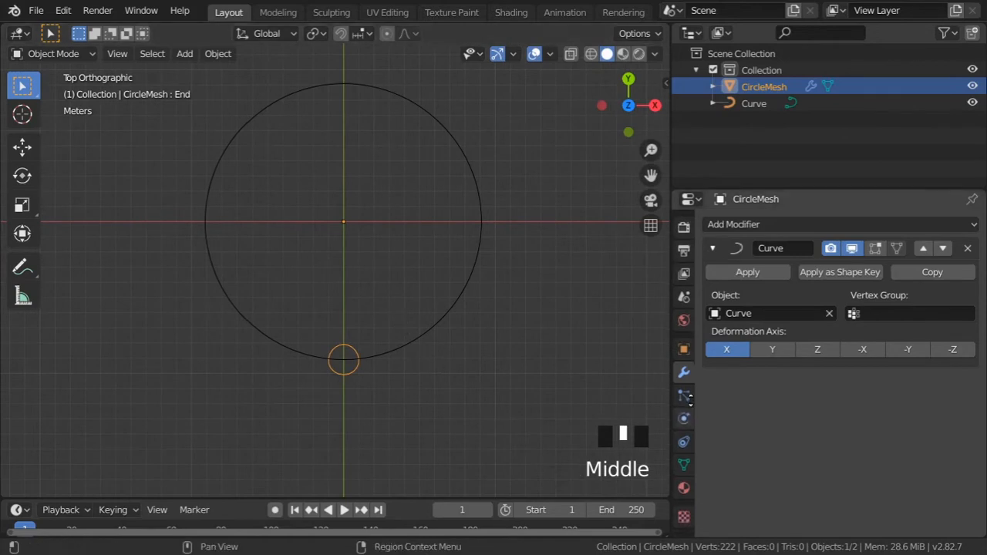
pyautogui.click(685, 465)
pyautogui.moveTo(694, 460); pyautogui.dragTo(698, 387, button='middle')
pyautogui.click(763, 260)
pyautogui.moveTo(779, 414); pyautogui.dragTo(779, 388, button='middle')
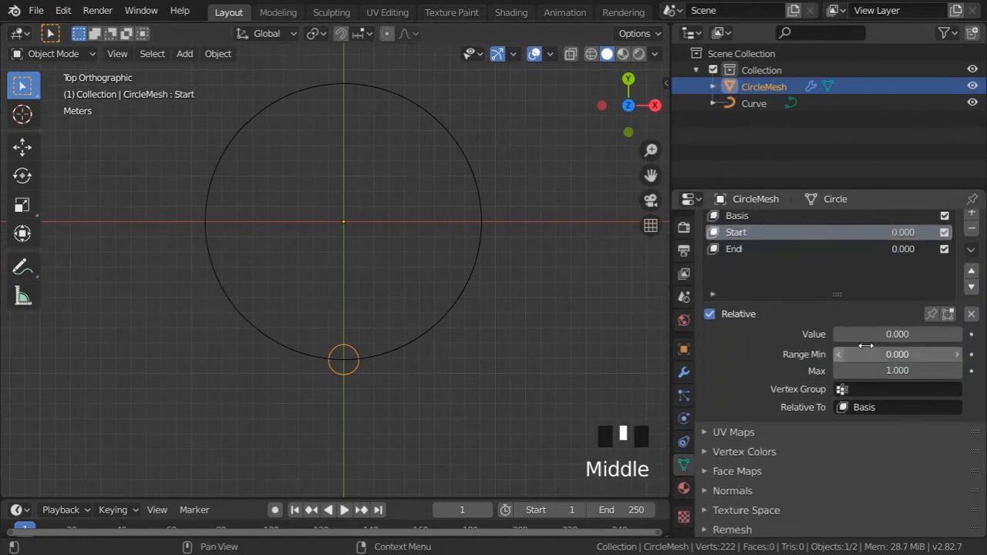
pyautogui.moveTo(879, 334); pyautogui.dragTo(900, 334)
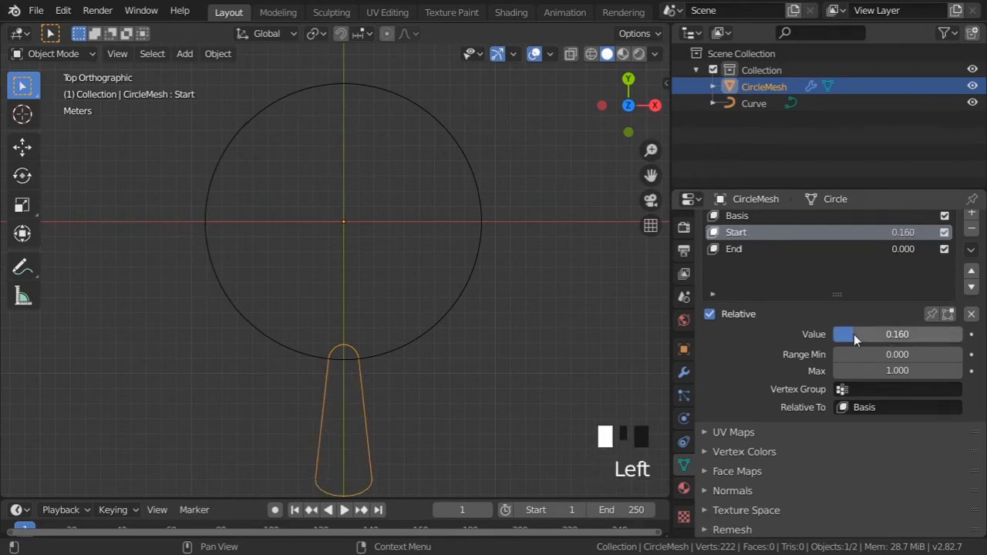
pyautogui.scroll(-1, 466, 344)
pyautogui.keyDown('shift'); pyautogui.moveTo(450, 341); pyautogui.dragTo(446, 343, button='middle'); pyautogui.keyUp('shift')
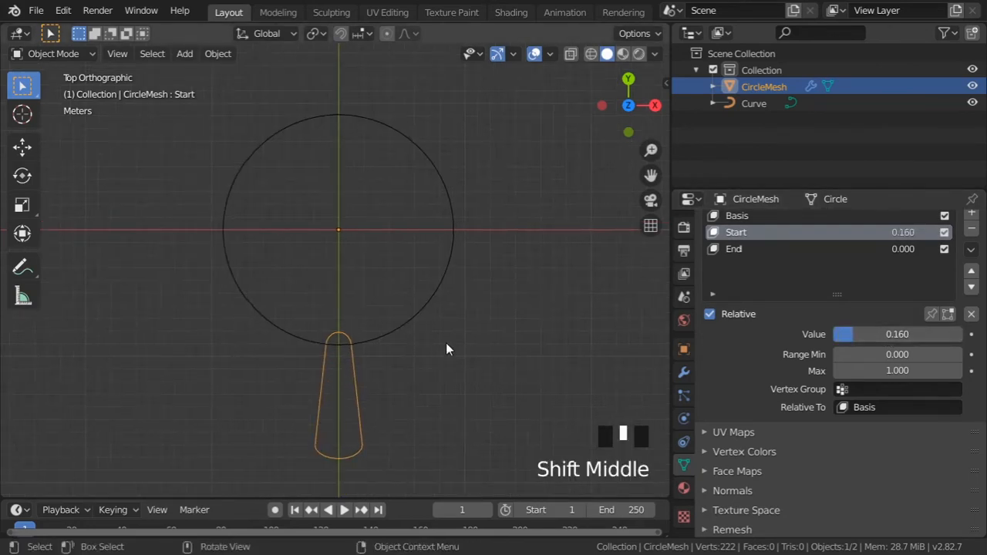
# - Change the Curve modifier's deformation axis to Y and rotate CircleMesh 90 degrees about the Y axis
pyautogui.click(683, 373)
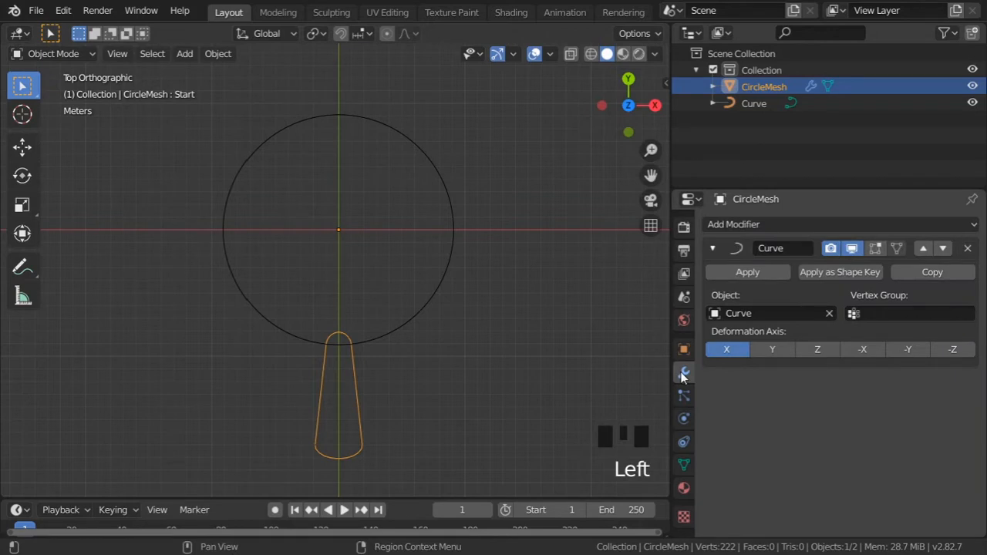
pyautogui.click(771, 351)
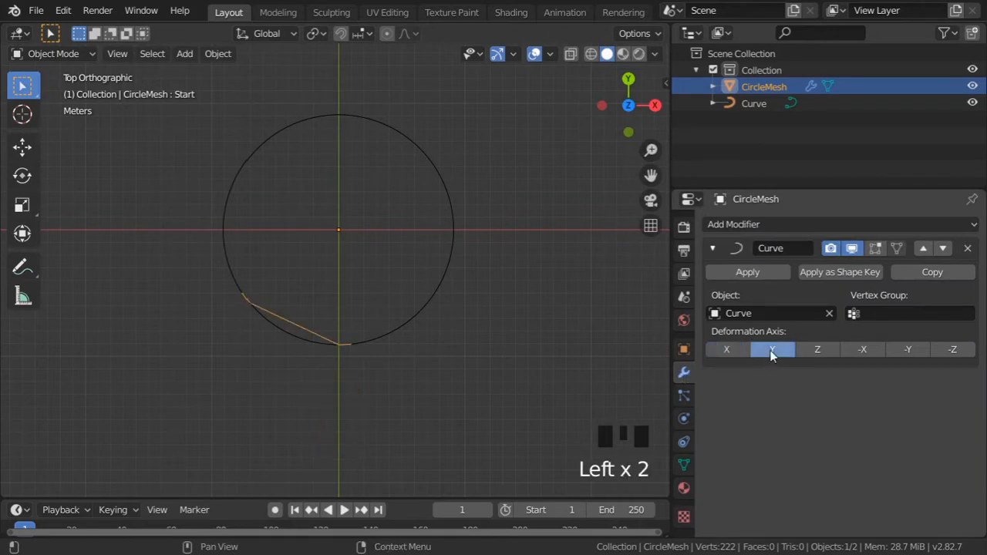
pyautogui.write('r')
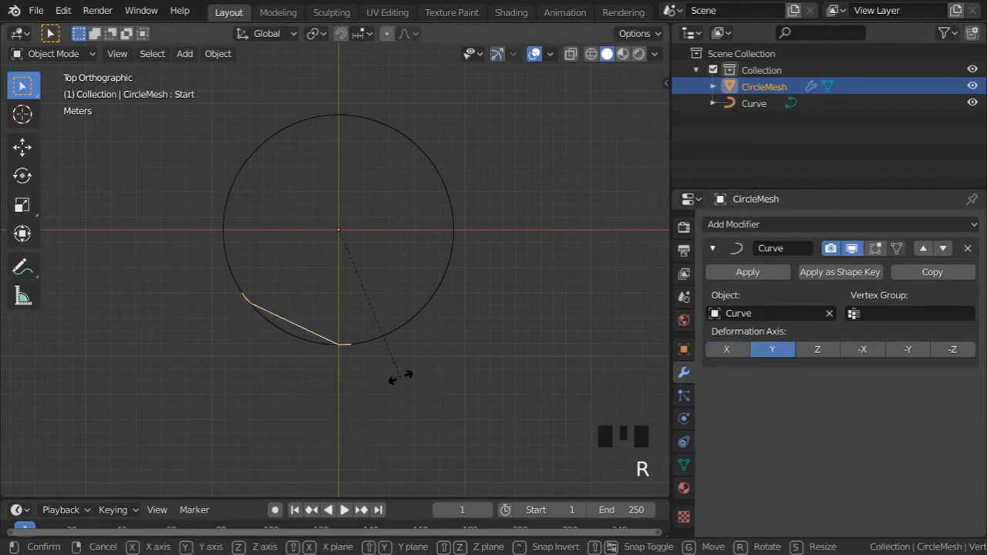
pyautogui.write('y90')
pyautogui.press('Return')
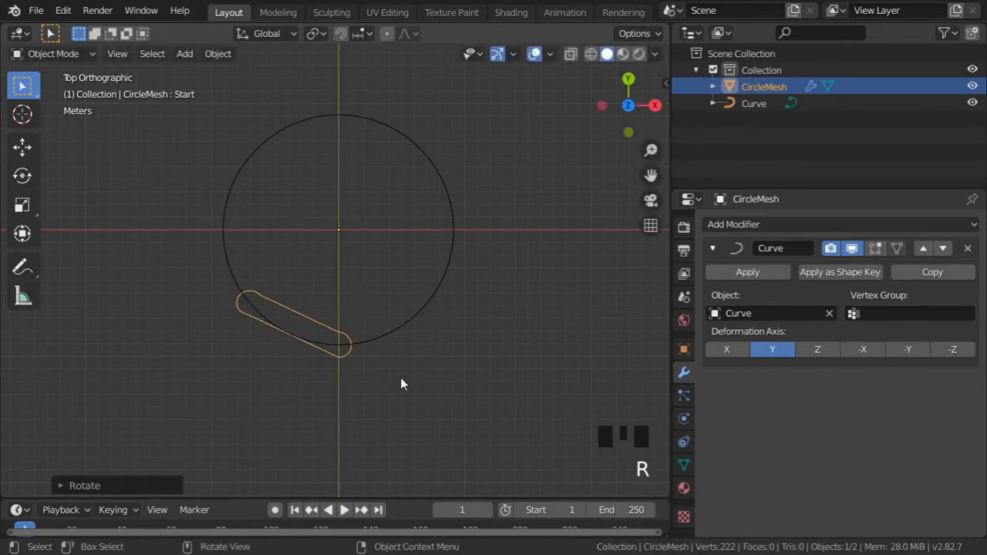
# - Add a Subdivision Surface modifier above the Curve modifier, with Render and Viewport subdivisions set to 5
pyautogui.click(714, 249)
pyautogui.click(744, 224)
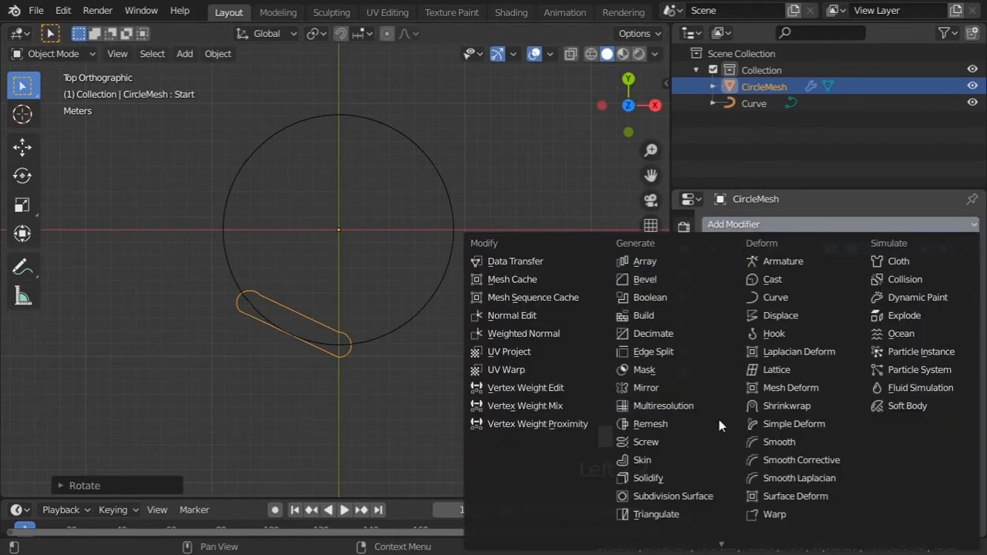
pyautogui.click(707, 494)
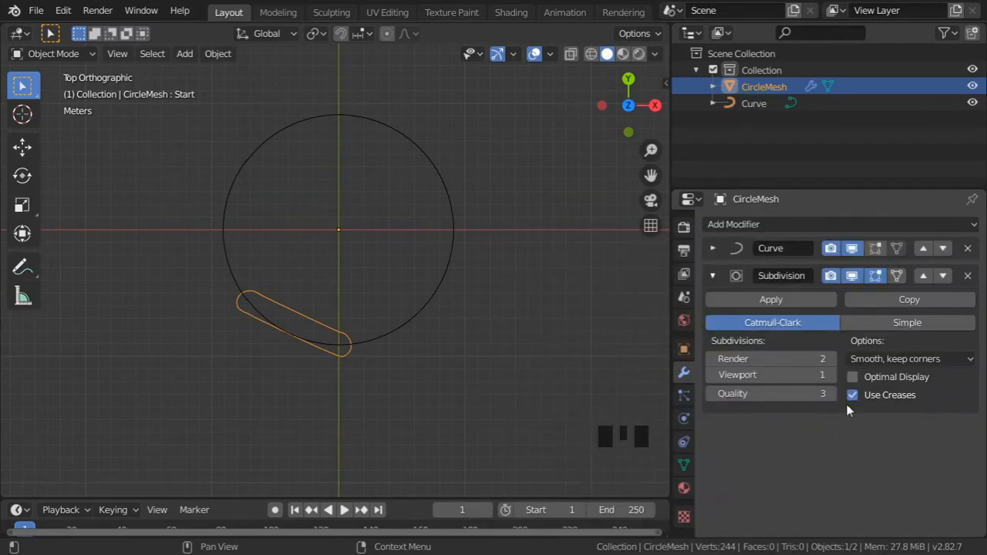
pyautogui.click(922, 278)
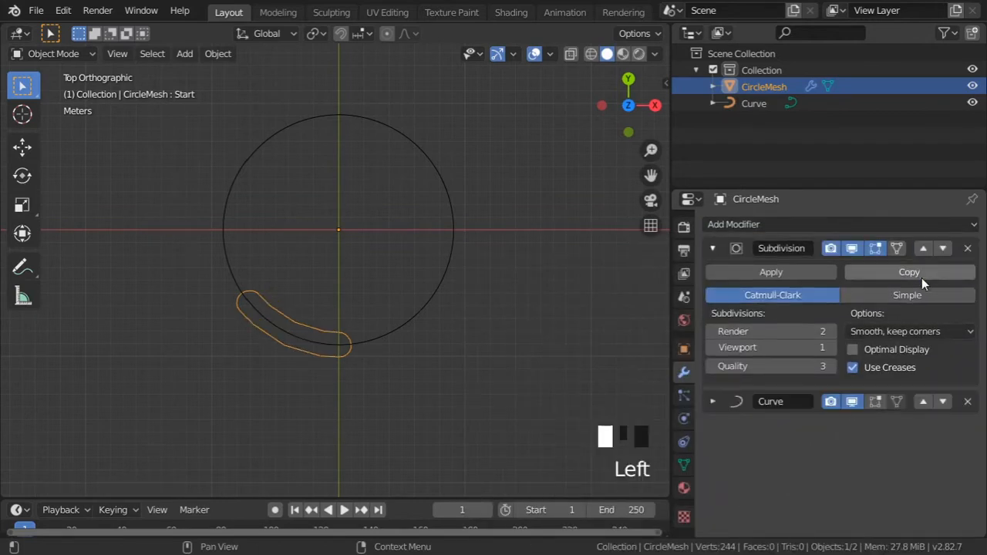
pyautogui.doubleClick(785, 331)
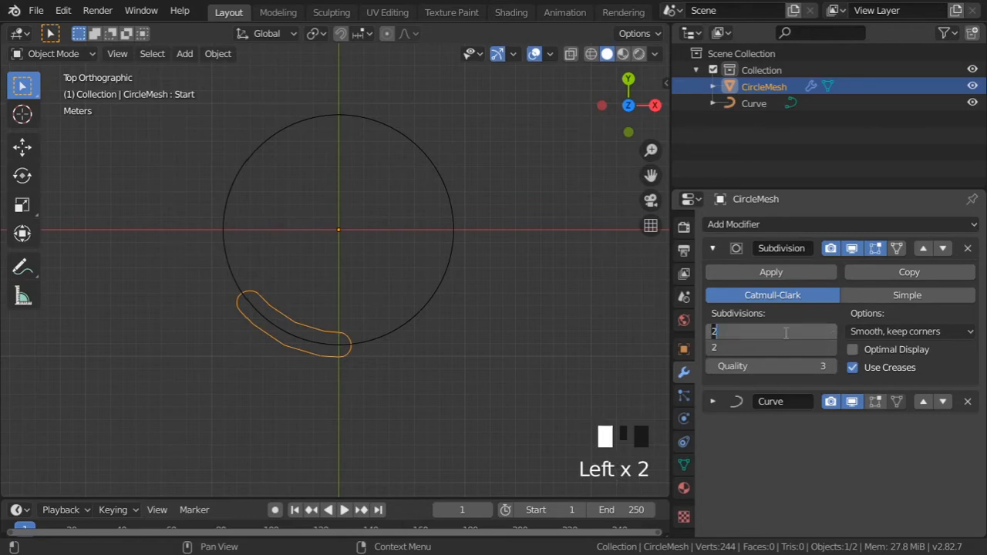
pyautogui.write('5')
pyautogui.press('Return')
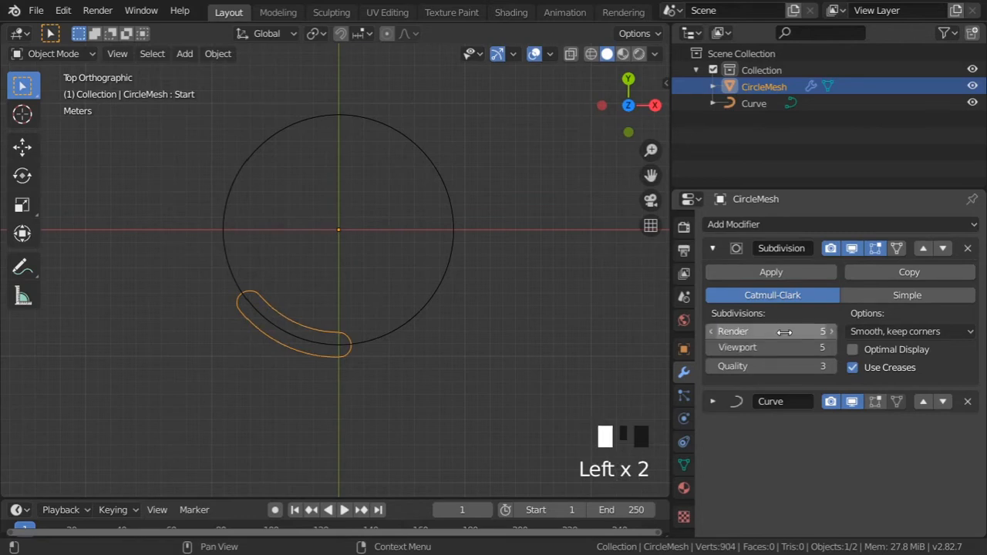
# - Test the stretch by raising the Start and End shape key values to their maximum, and reset both to 0.000
pyautogui.keyDown('shift'); pyautogui.moveTo(464, 356); pyautogui.dragTo(431, 354, button='middle'); pyautogui.keyUp('shift')
pyautogui.click(684, 465)
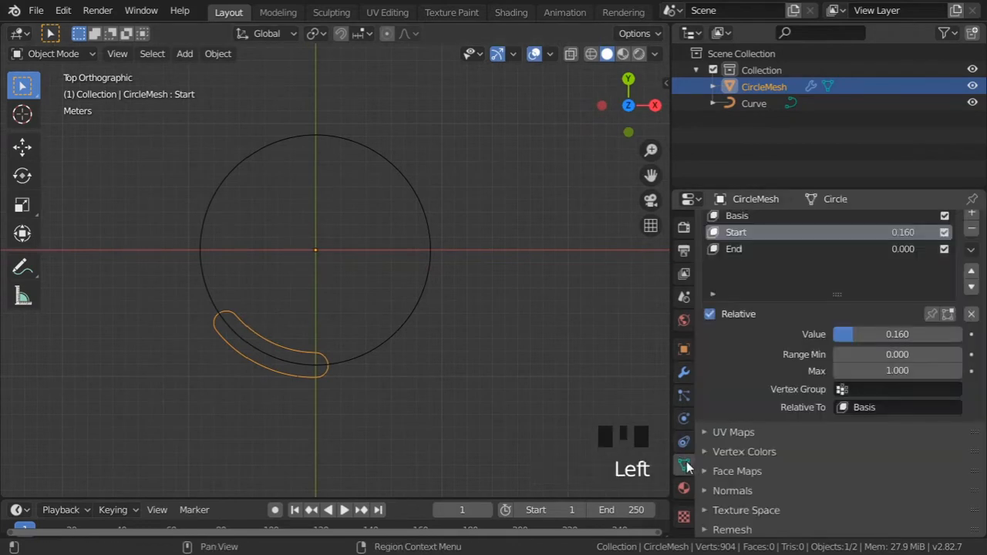
pyautogui.moveTo(751, 387); pyautogui.dragTo(755, 428, button='middle')
pyautogui.moveTo(852, 374); pyautogui.dragTo(964, 374)
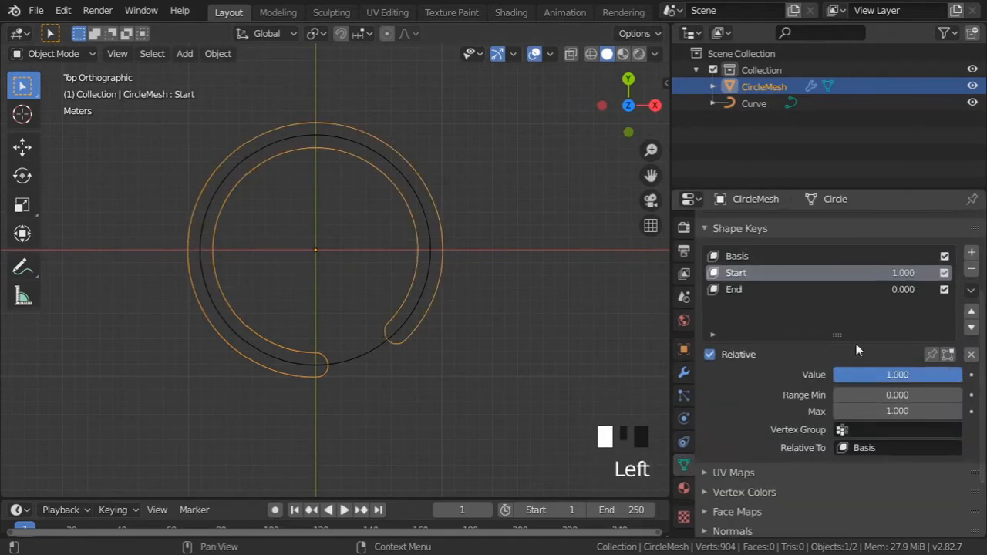
pyautogui.click(773, 292)
pyautogui.moveTo(866, 375); pyautogui.dragTo(984, 374)
pyautogui.moveTo(899, 377); pyautogui.dragTo(832, 354)
pyautogui.click(816, 275)
pyautogui.moveTo(914, 377); pyautogui.dragTo(844, 377)
pyautogui.keyDown('shift'); pyautogui.moveTo(329, 317); pyautogui.dragTo(344, 335, button='middle'); pyautogui.keyUp('shift')
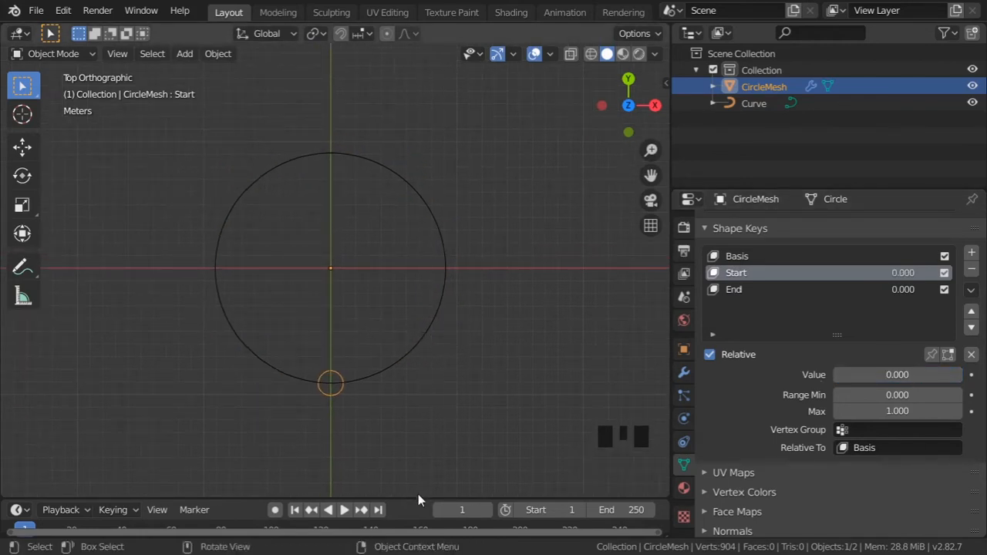
# - Enlarge the timeline and set the animation's start frame to 0
pyautogui.moveTo(419, 500); pyautogui.dragTo(419, 424)
pyautogui.moveTo(326, 468); pyautogui.dragTo(337, 504, button='middle')
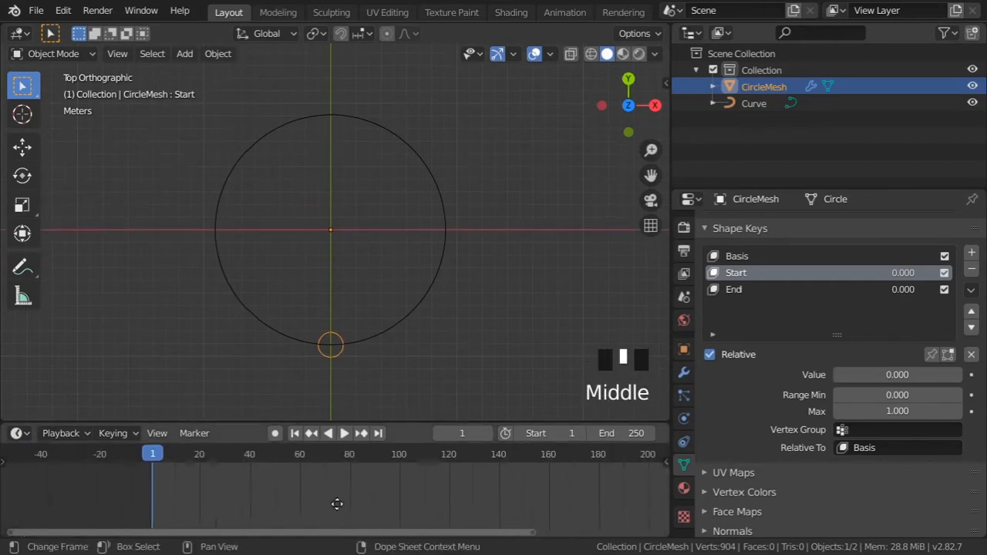
pyautogui.scroll(13, 330, 491)
pyautogui.moveTo(254, 490); pyautogui.dragTo(333, 489, button='middle')
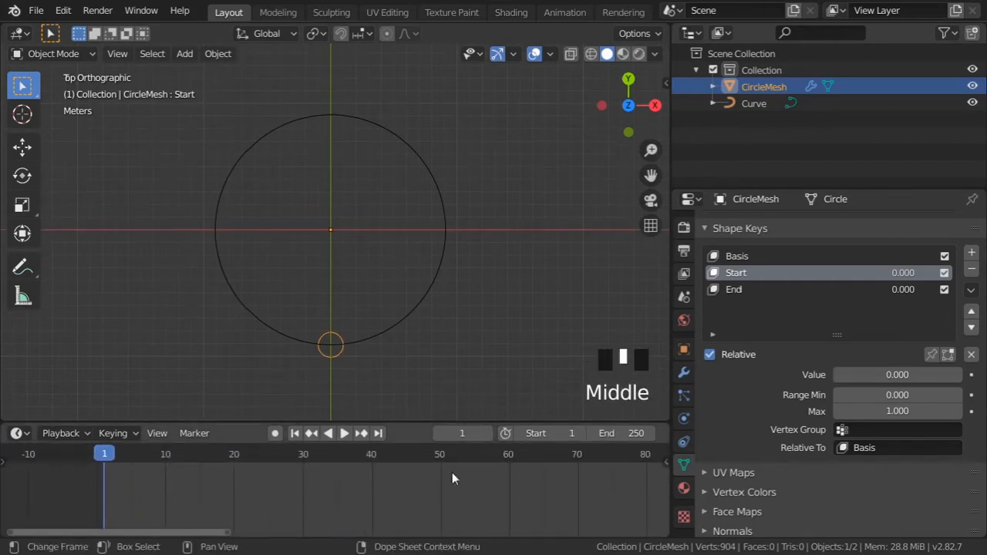
pyautogui.click(520, 434)
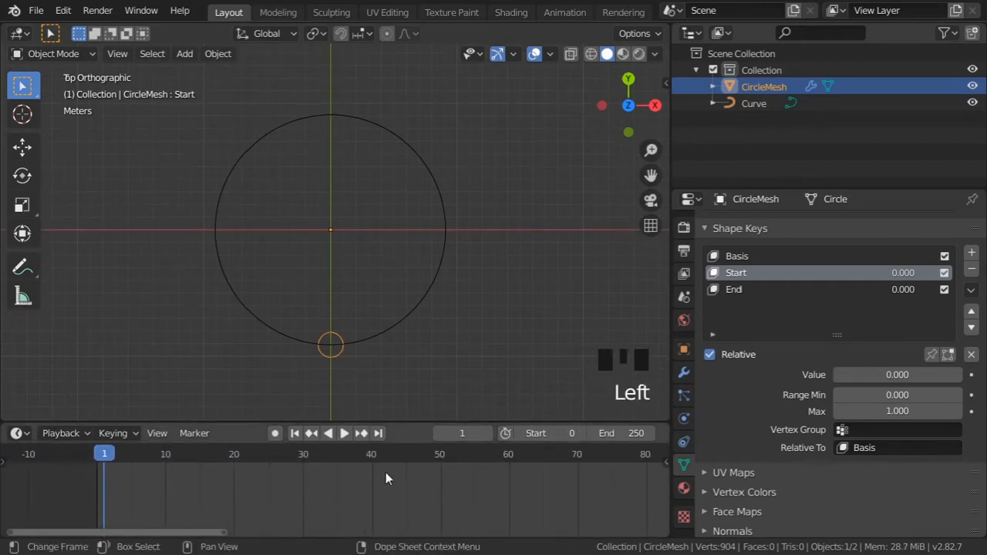
pyautogui.moveTo(352, 478); pyautogui.dragTo(349, 478, button='middle')
# - Keyframe the Start shape key's value of 0.000 at frame 0
pyautogui.hotkey('ctrl', 'z')
pyautogui.click(94, 455)
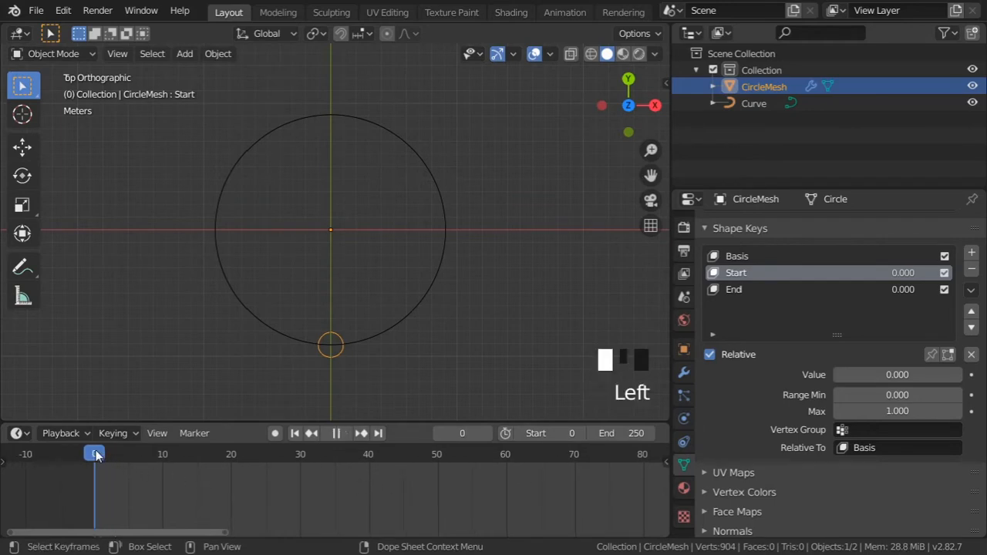
pyautogui.press('i')
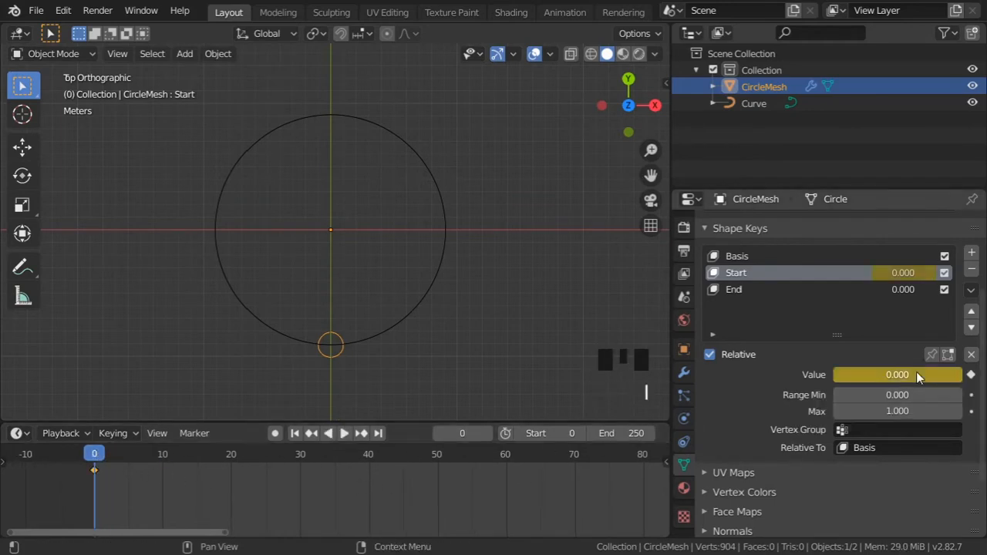
# - Keyframe the Start shape key's value of 1.000 at frame 8
pyautogui.moveTo(108, 457); pyautogui.dragTo(143, 457)
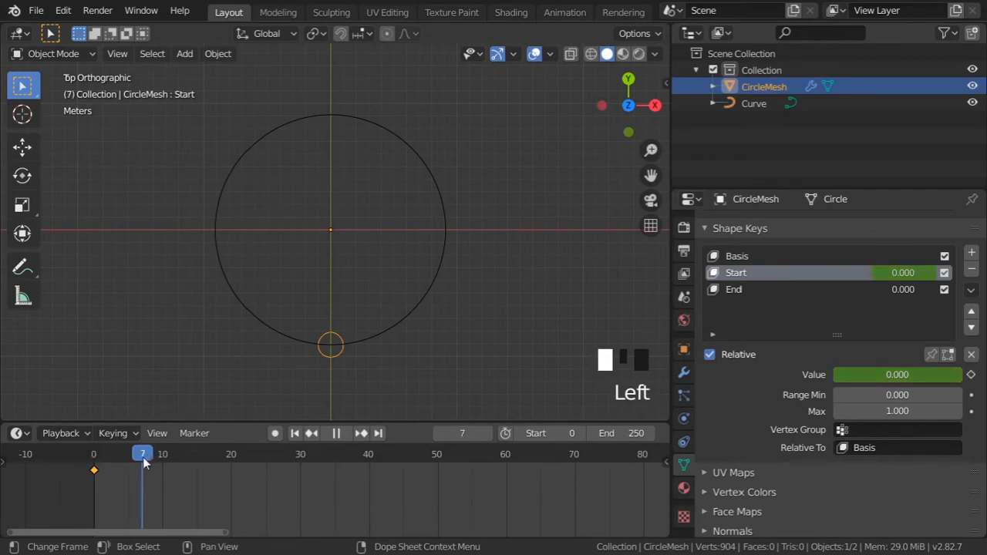
pyautogui.scroll(9, 216, 486)
pyautogui.moveTo(127, 481); pyautogui.dragTo(417, 502, button='middle')
pyautogui.scroll(3, 414, 504)
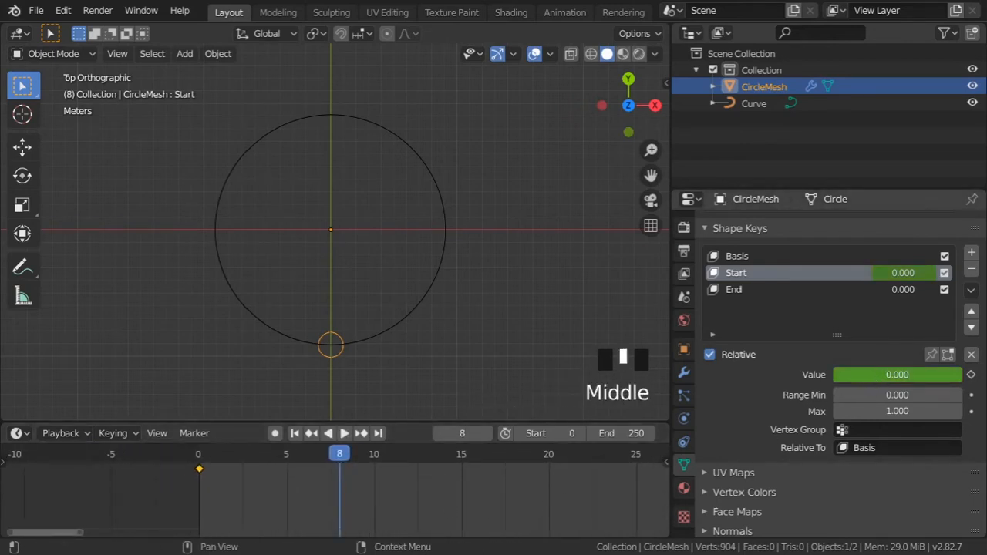
pyautogui.moveTo(873, 379); pyautogui.dragTo(945, 379)
pyautogui.press('i')
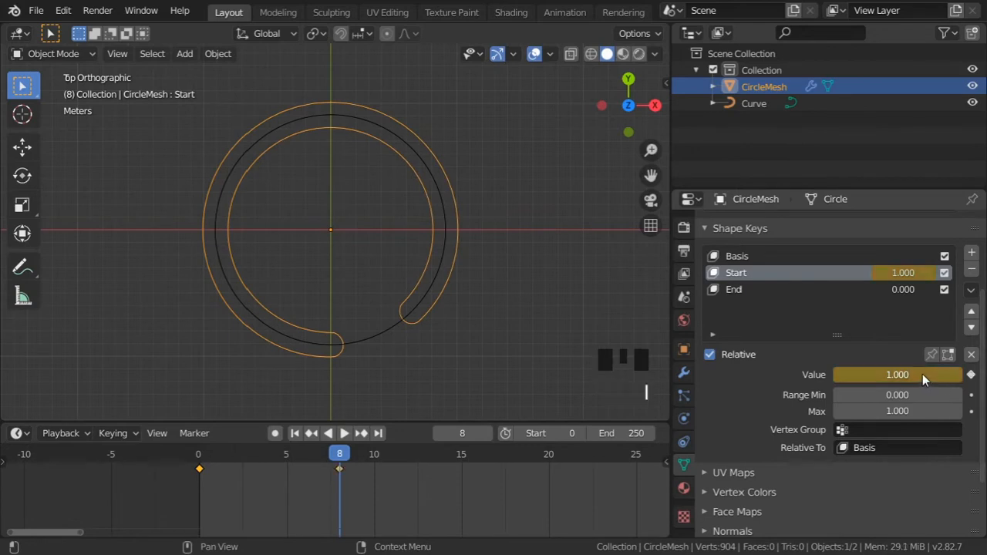
# - Keyframe the End shape key's value of 0.000 at frame 6
pyautogui.moveTo(359, 496); pyautogui.dragTo(345, 496, button='middle')
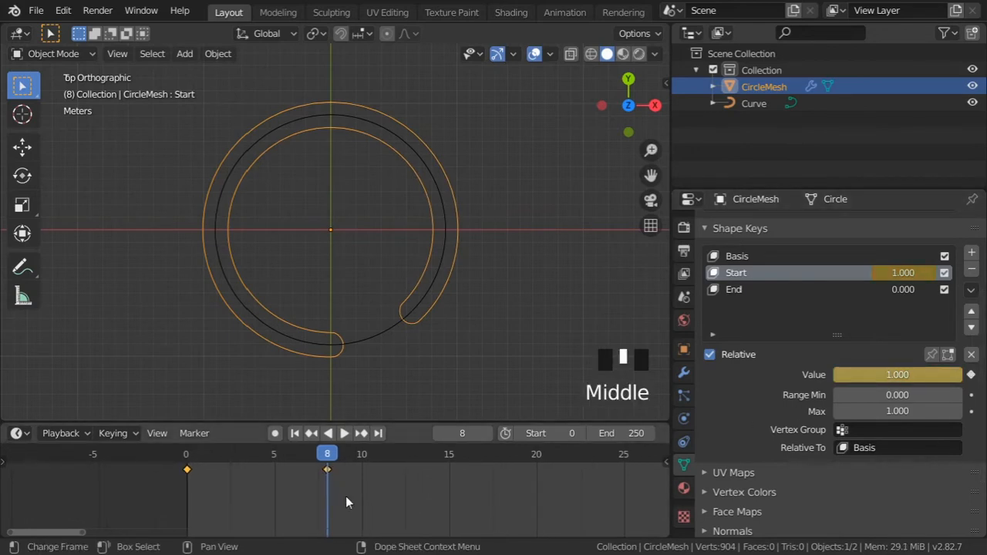
pyautogui.moveTo(329, 463); pyautogui.dragTo(286, 454)
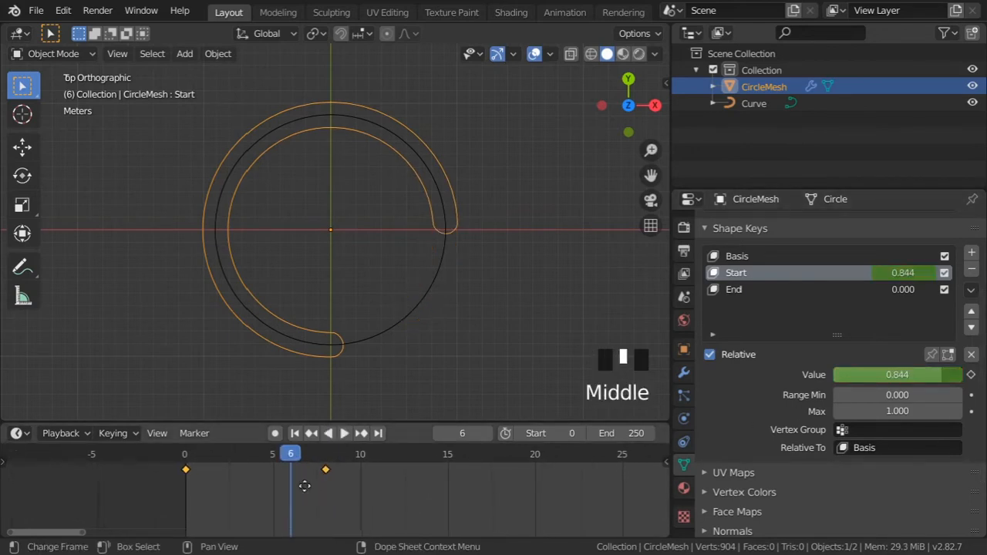
pyautogui.moveTo(304, 484); pyautogui.dragTo(290, 484, button='middle')
pyautogui.click(804, 289)
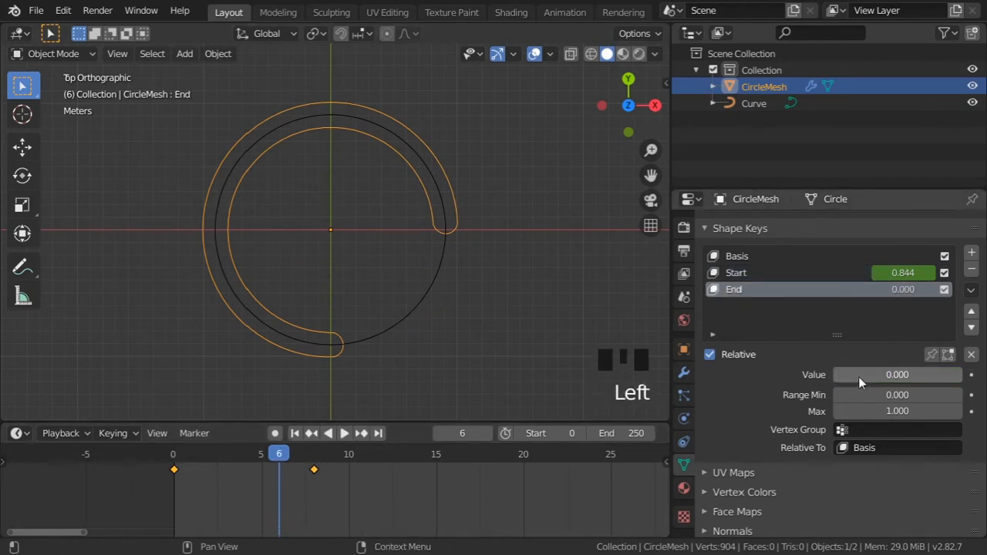
pyautogui.press('i')
# - Keyframe the End shape key's value of 1.000 at frame 14
pyautogui.moveTo(353, 453); pyautogui.dragTo(419, 458)
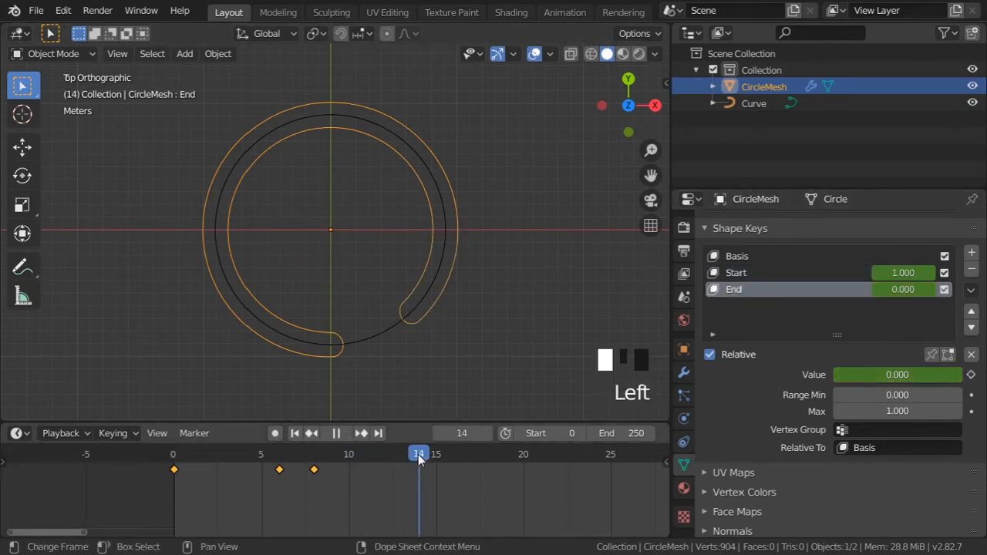
pyautogui.moveTo(837, 375); pyautogui.dragTo(964, 377)
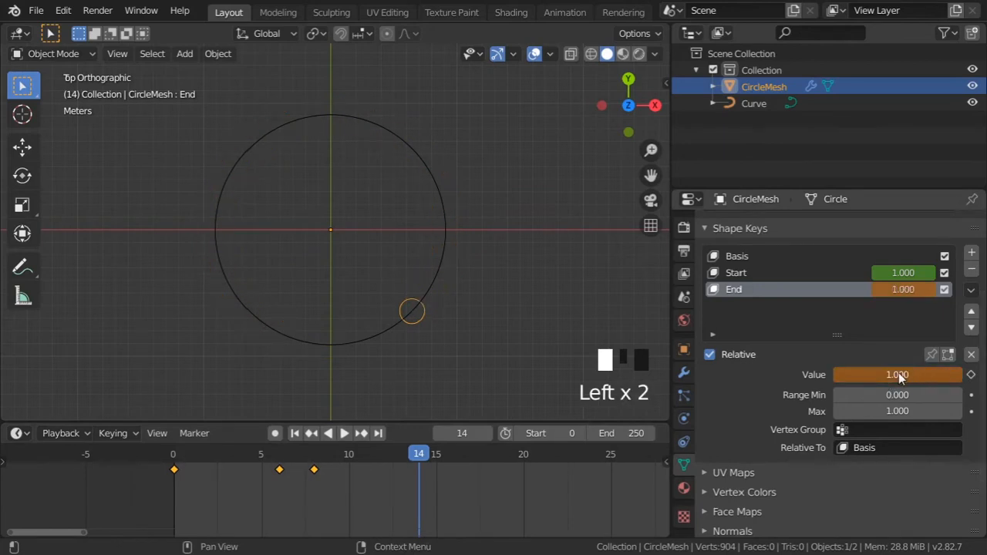
pyautogui.press('i')
# - Set the animation's end frame to 25 and play the animation to check the stretch around the curve
pyautogui.scroll(-6, 489, 478)
pyautogui.moveTo(457, 482); pyautogui.dragTo(394, 479, button='middle')
pyautogui.click(607, 434)
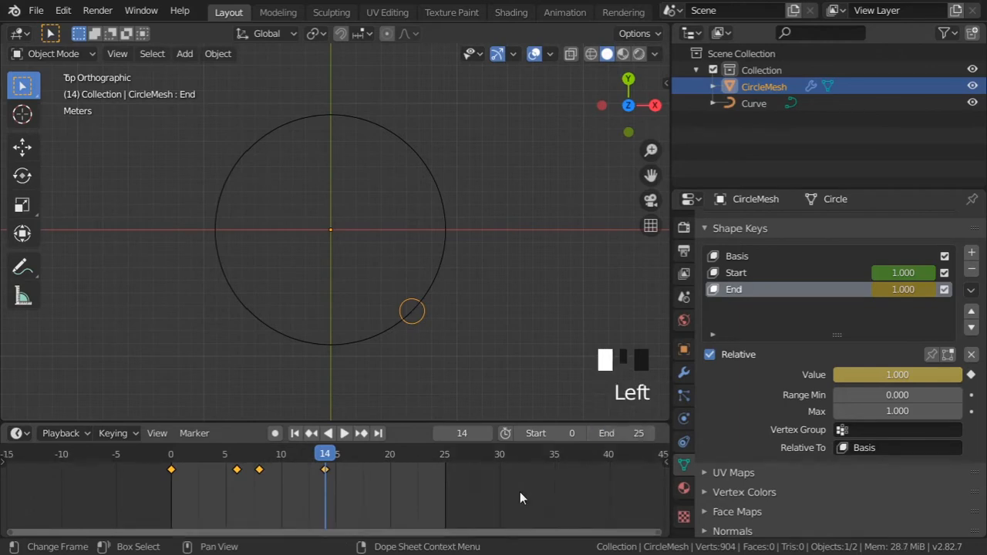
pyautogui.press('space')
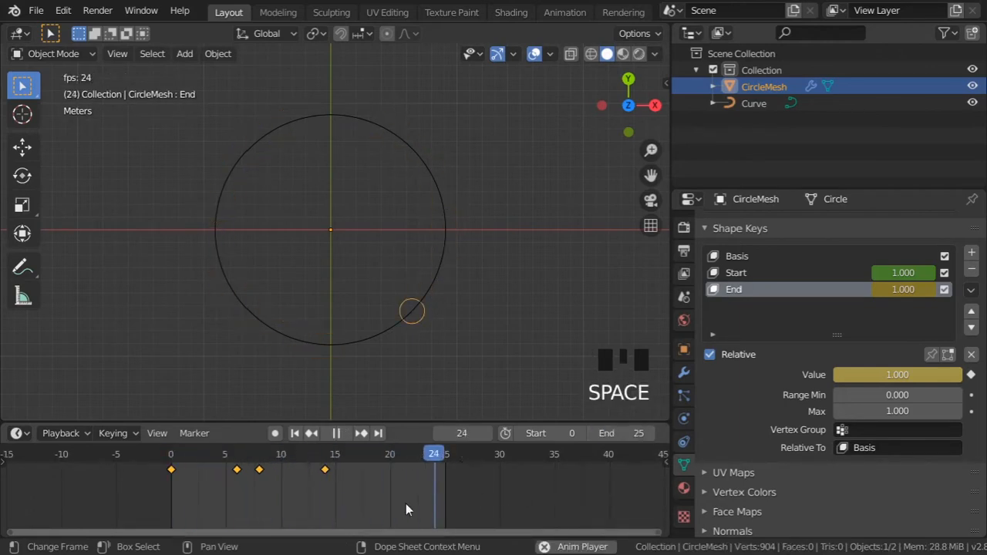
pyautogui.press('space')
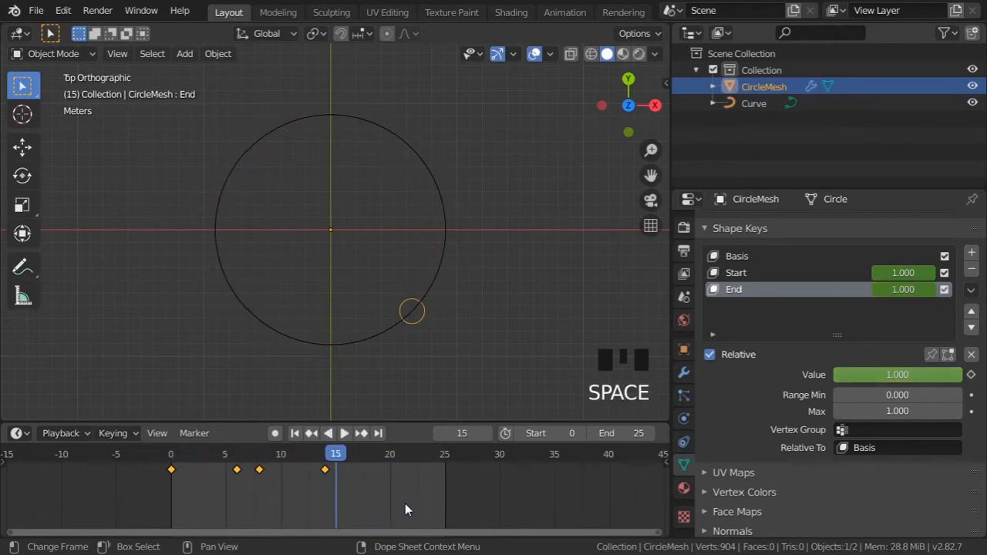
# - Turn off the viewport display of CircleMesh's Curve modifier
pyautogui.scroll(-2, 433, 293)
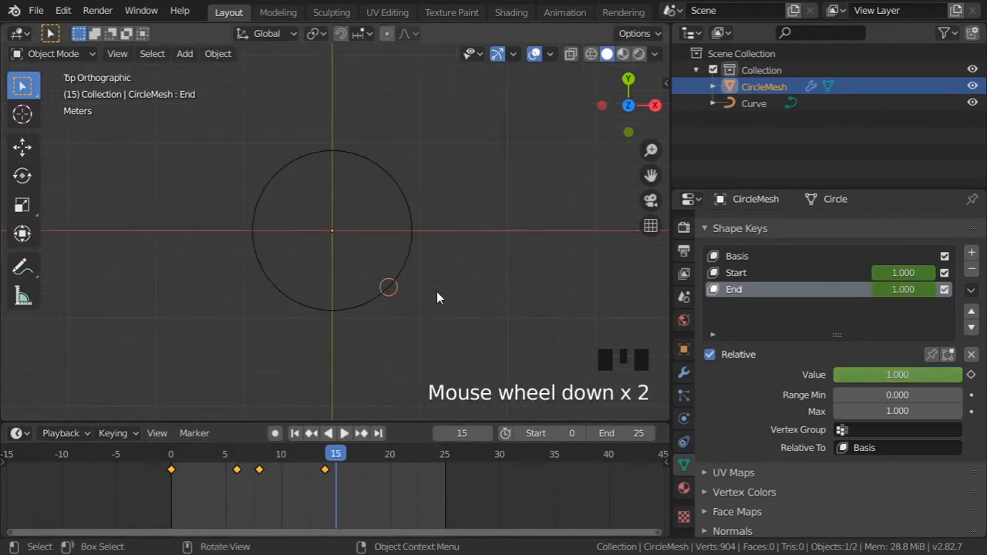
pyautogui.click(683, 372)
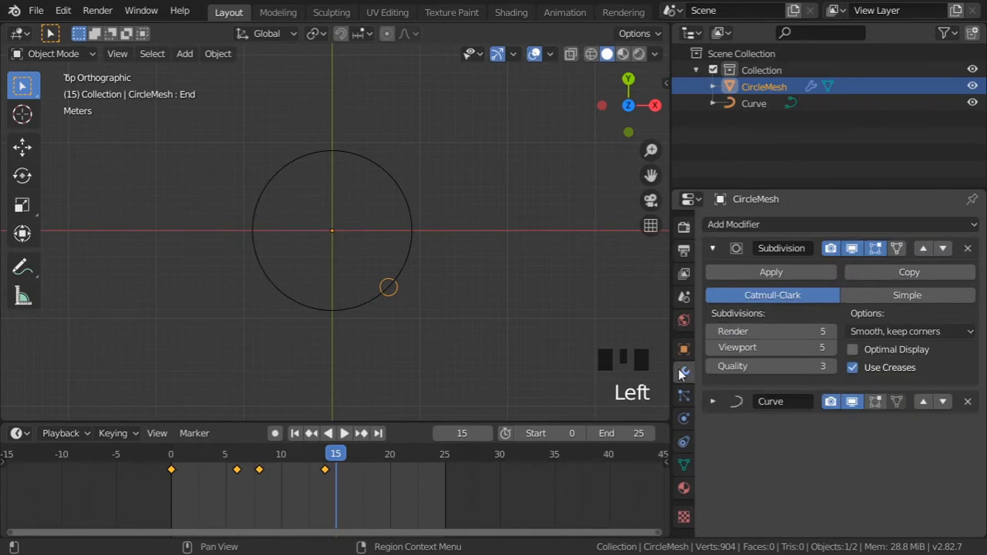
pyautogui.click(851, 402)
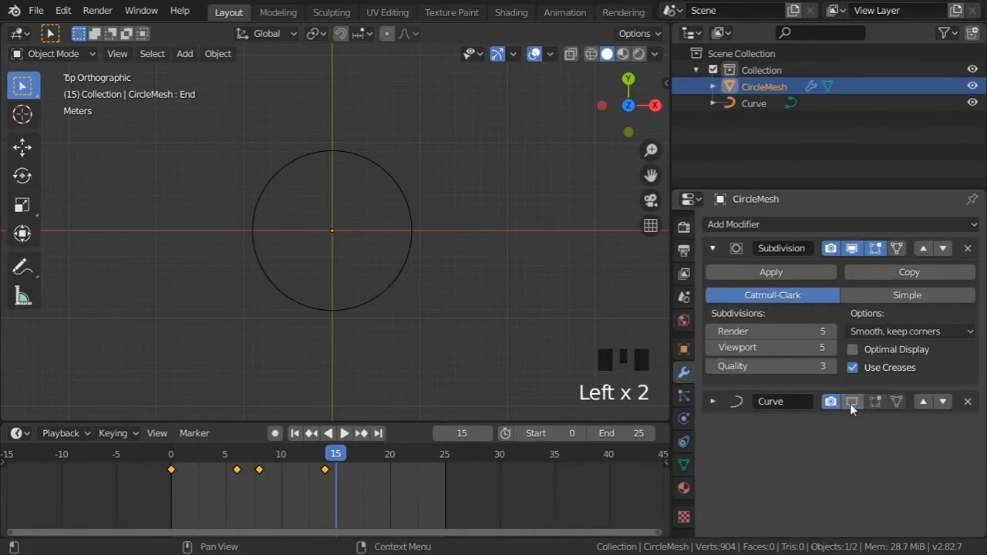
# - Scrub the animation up to frame 16 to examine how the undeformed circle mesh stretches along the Y axis
pyautogui.scroll(-6, 419, 223)
pyautogui.keyDown('shift'); pyautogui.moveTo(419, 192); pyautogui.dragTo(259, 285, button='middle'); pyautogui.keyUp('shift')
pyautogui.press('t')
pyautogui.keyDown('shift'); pyautogui.moveTo(259, 286); pyautogui.dragTo(269, 279, button='middle'); pyautogui.keyUp('shift')
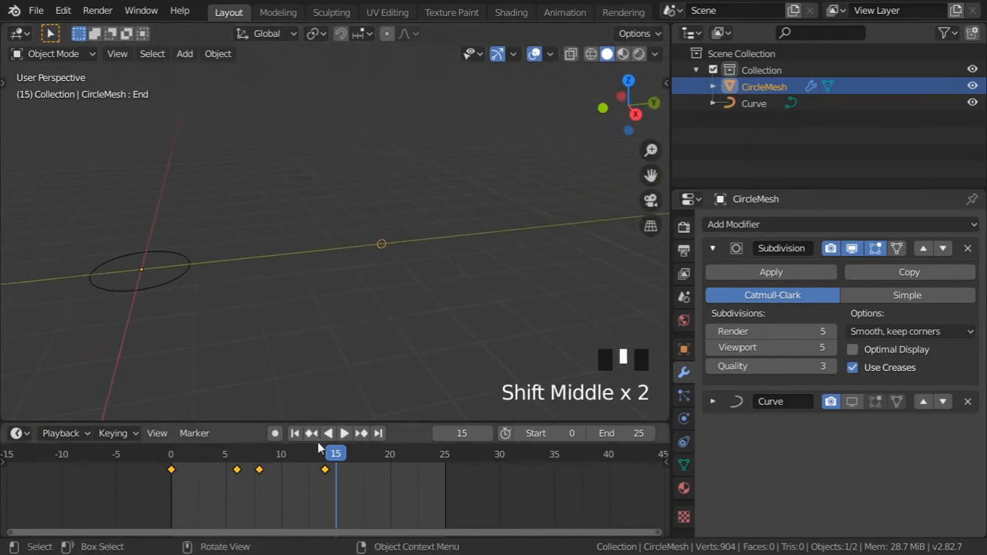
pyautogui.moveTo(327, 455); pyautogui.dragTo(292, 457)
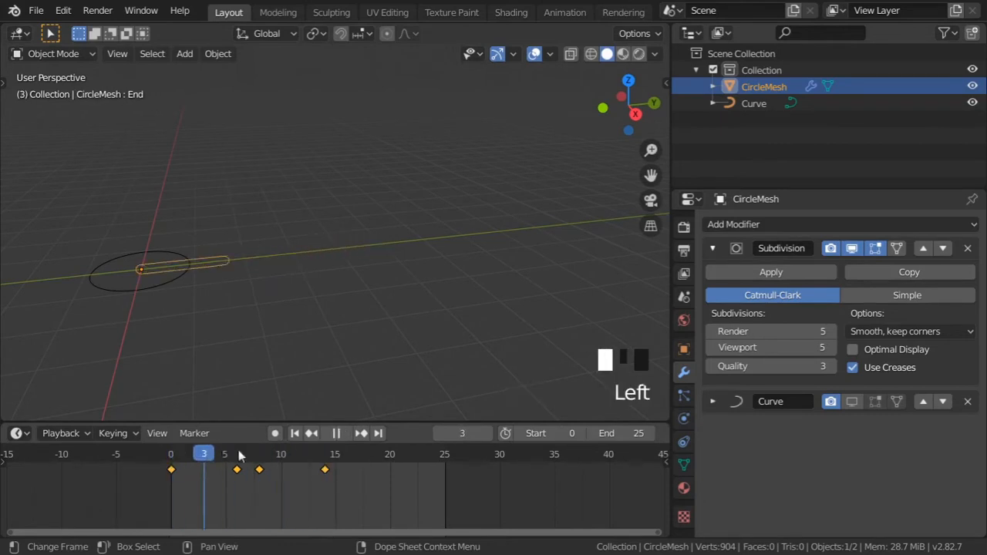
pyautogui.keyDown('shift'); pyautogui.moveTo(312, 333); pyautogui.dragTo(366, 303, button='middle'); pyautogui.keyUp('shift')
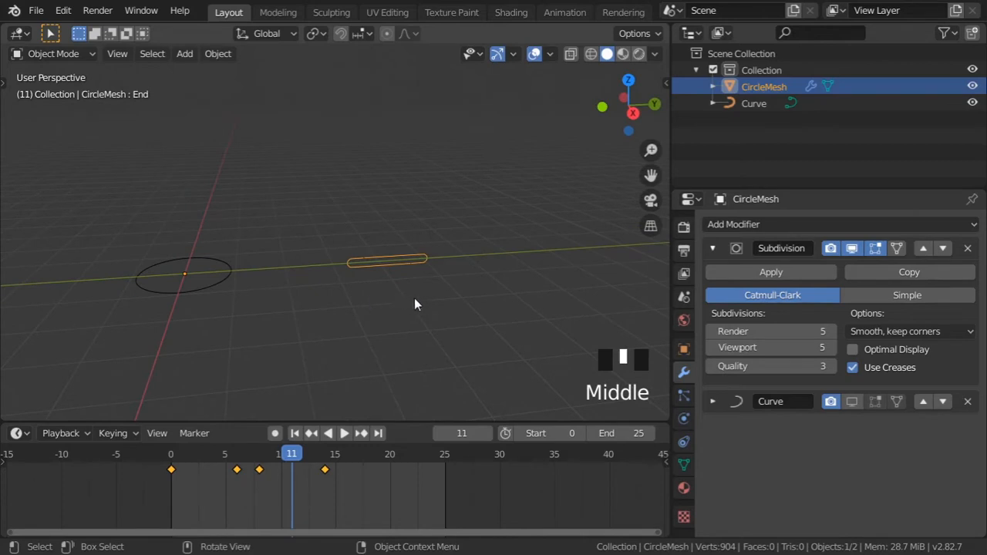
pyautogui.click(293, 447)
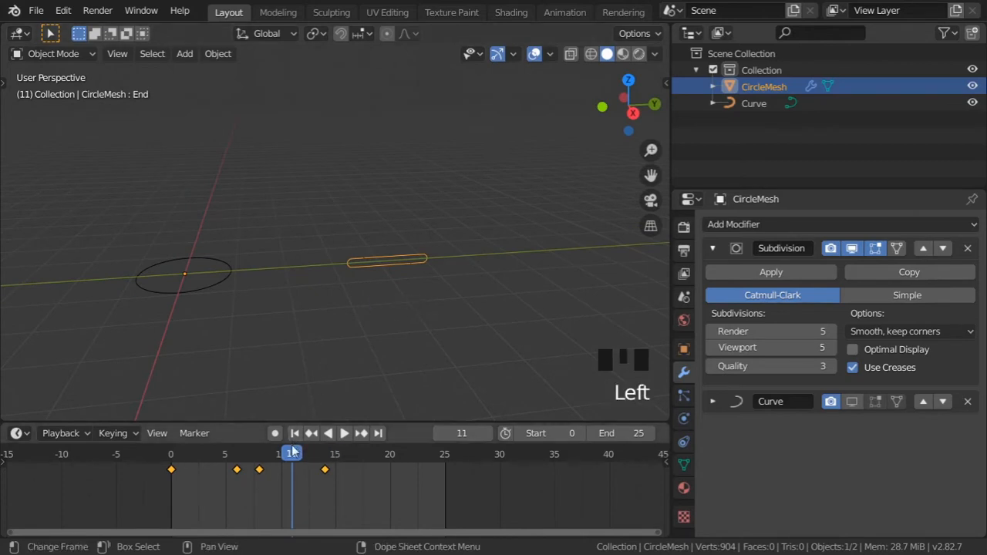
pyautogui.moveTo(293, 454); pyautogui.dragTo(346, 453)
pyautogui.keyDown('shift'); pyautogui.moveTo(401, 367); pyautogui.dragTo(369, 287, button='middle'); pyautogui.keyUp('shift')
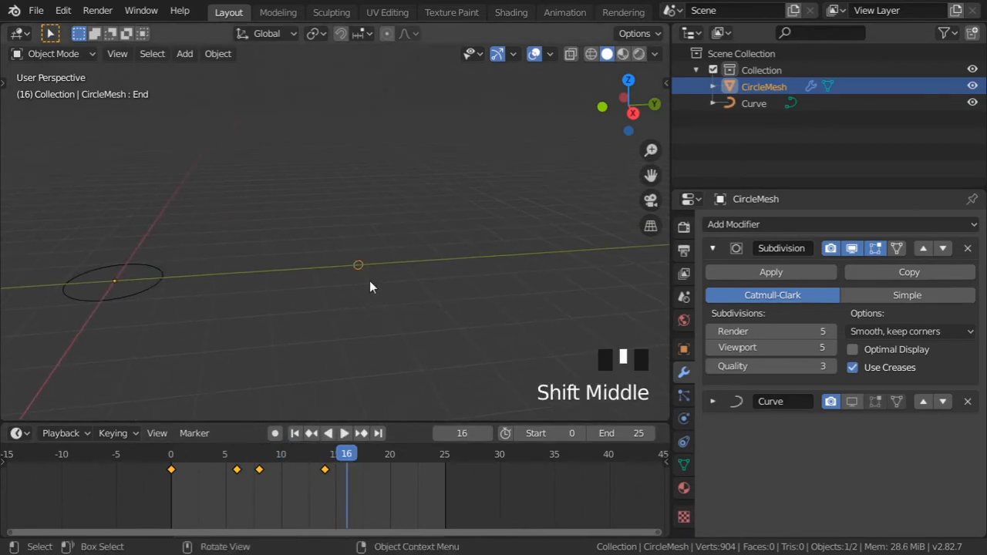
# - Sketch annotation circles, arrows and brackets along the mesh's Y-axis path to illustrate repeated laps, and undo all the strokes
pyautogui.moveTo(374, 255); pyautogui.dragTo(379, 269)
pyautogui.moveTo(364, 235); pyautogui.dragTo(437, 223)
pyautogui.keyDown('shift'); pyautogui.moveTo(416, 302); pyautogui.dragTo(312, 302, button='middle'); pyautogui.keyUp('shift')
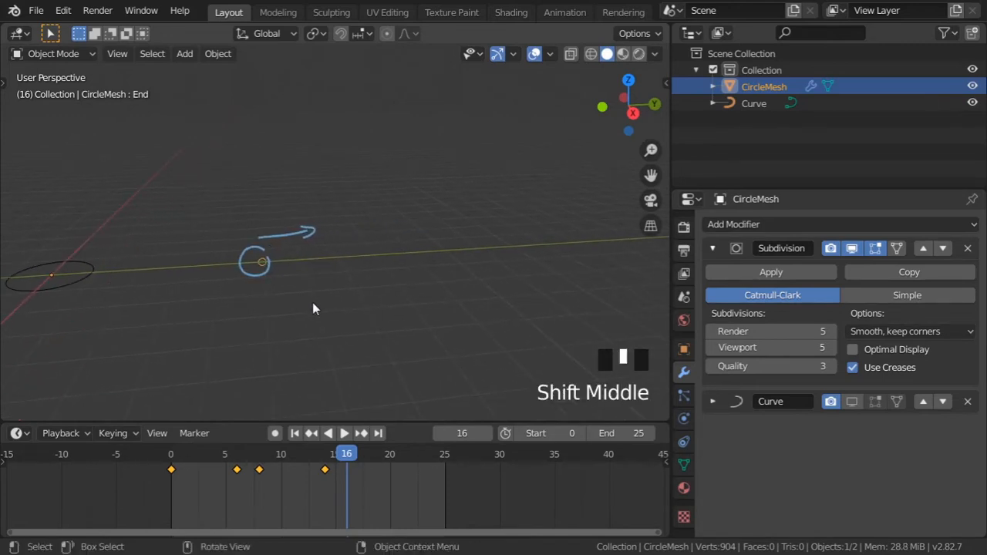
pyautogui.moveTo(465, 245)
pyautogui.mouseDown()
pyautogui.moveTo(490, 224)
pyautogui.moveTo(543, 218)
pyautogui.moveTo(539, 227)
pyautogui.mouseUp()
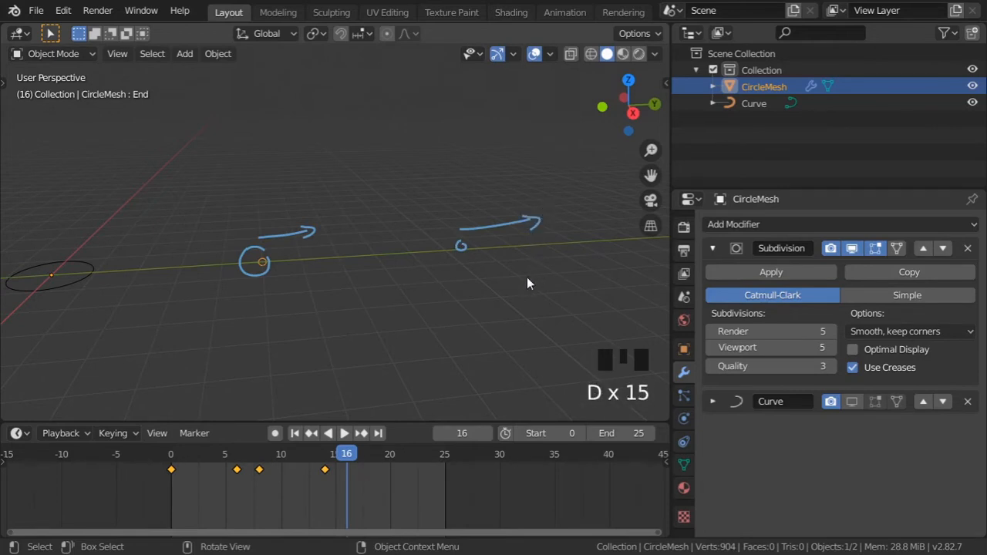
pyautogui.moveTo(103, 285)
pyautogui.mouseDown()
pyautogui.moveTo(144, 283)
pyautogui.moveTo(151, 231)
pyautogui.moveTo(220, 278)
pyautogui.moveTo(97, 267)
pyautogui.mouseUp()
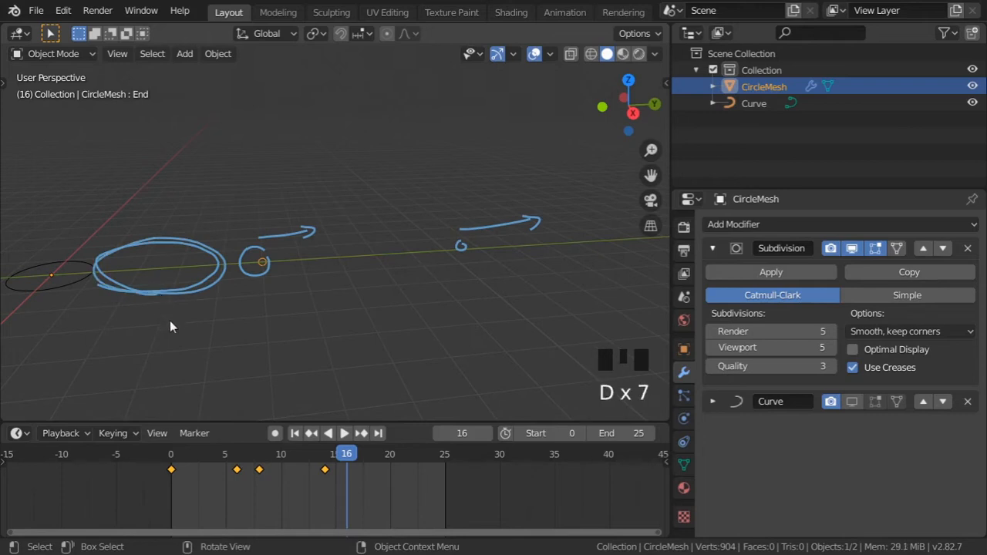
pyautogui.moveTo(143, 219); pyautogui.dragTo(172, 304)
pyautogui.press('d')
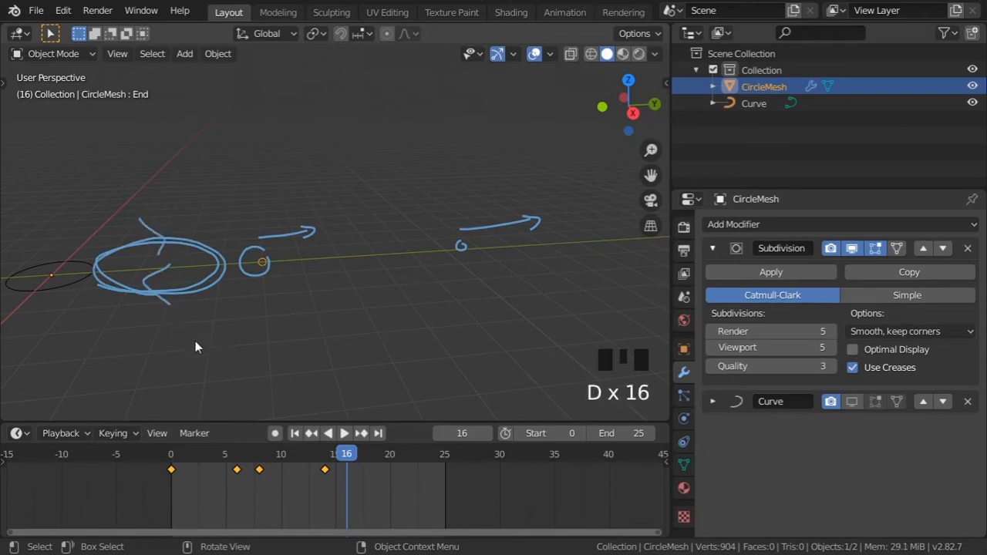
pyautogui.moveTo(107, 303)
pyautogui.mouseDown()
pyautogui.moveTo(117, 324)
pyautogui.moveTo(256, 303)
pyautogui.moveTo(467, 310)
pyautogui.moveTo(463, 289)
pyautogui.moveTo(606, 290)
pyautogui.moveTo(611, 275)
pyautogui.mouseUp()
pyautogui.press('d')
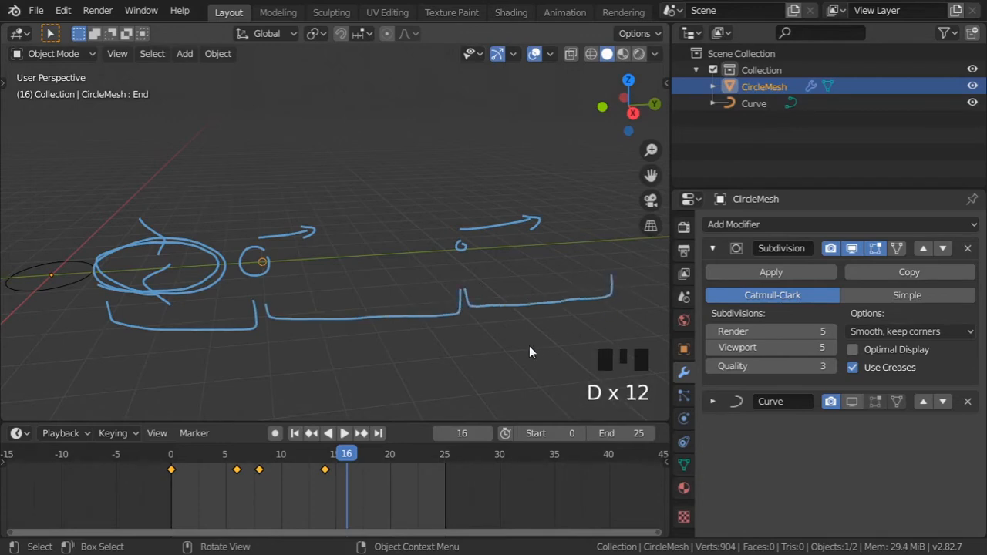
pyautogui.hotkey('ctrl', 'z')
pyautogui.keyDown('shift'); pyautogui.moveTo(148, 326); pyautogui.dragTo(435, 309, button='middle'); pyautogui.keyUp('shift')
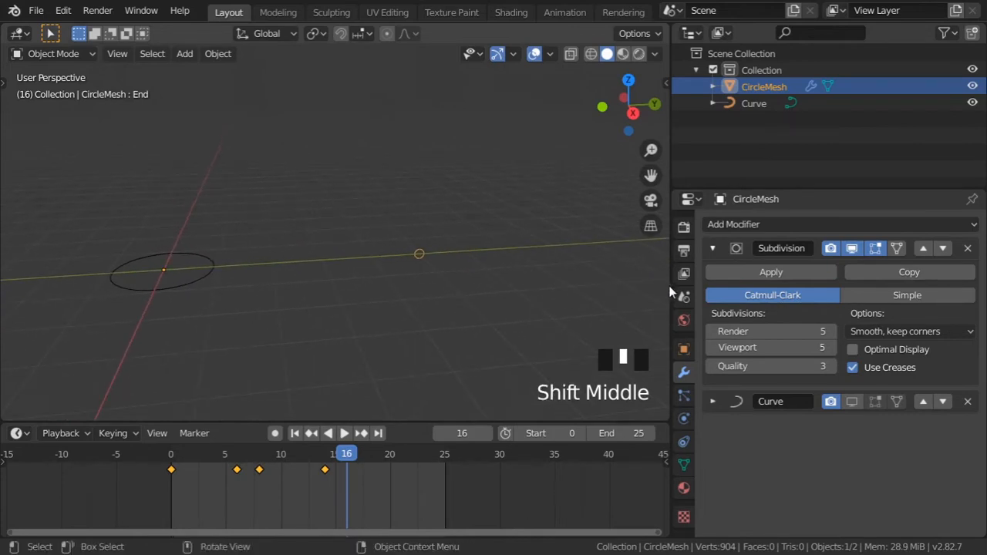
# - Enlarge the Outliner area and change it into a Graph Editor
pyautogui.moveTo(669, 292); pyautogui.dragTo(506, 292)
pyautogui.scroll(2, 247, 262)
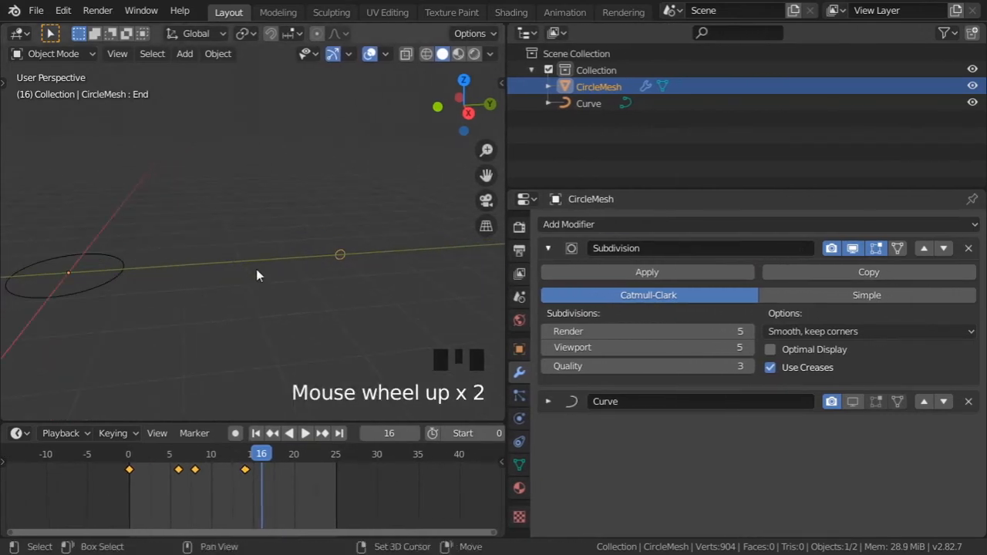
pyautogui.keyDown('shift'); pyautogui.moveTo(256, 275); pyautogui.dragTo(320, 261, button='middle'); pyautogui.keyUp('shift')
pyautogui.moveTo(666, 189); pyautogui.dragTo(659, 356)
pyautogui.click(527, 33)
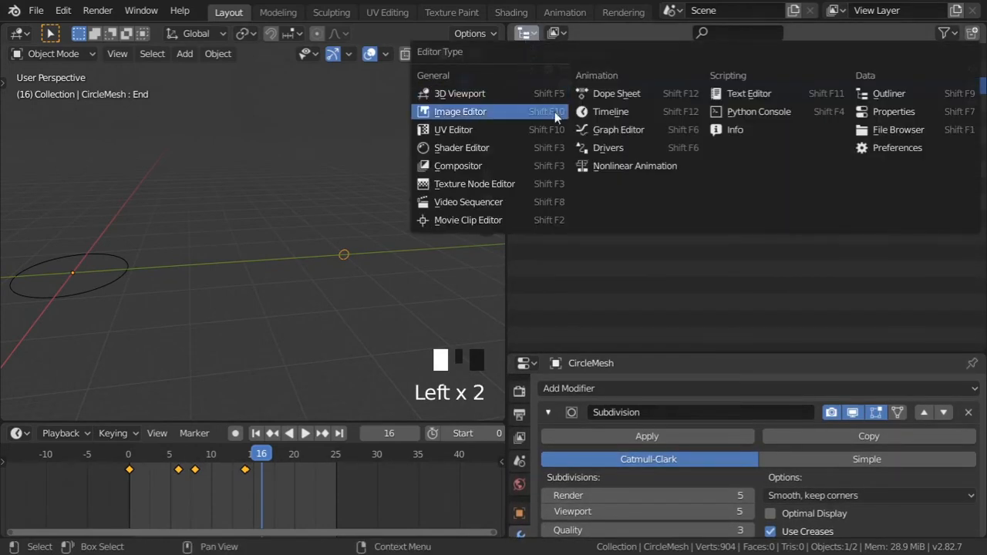
pyautogui.click(613, 130)
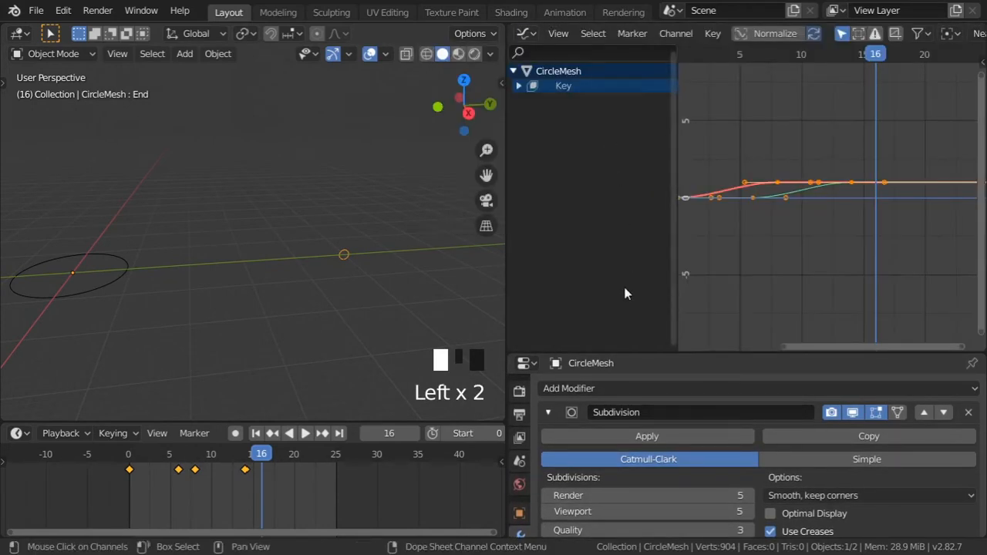
# - Expand the Key channels in the Graph Editor, hide the Value (End) curve and frame the Value (Start) curve
pyautogui.click(519, 85)
pyautogui.click(561, 113)
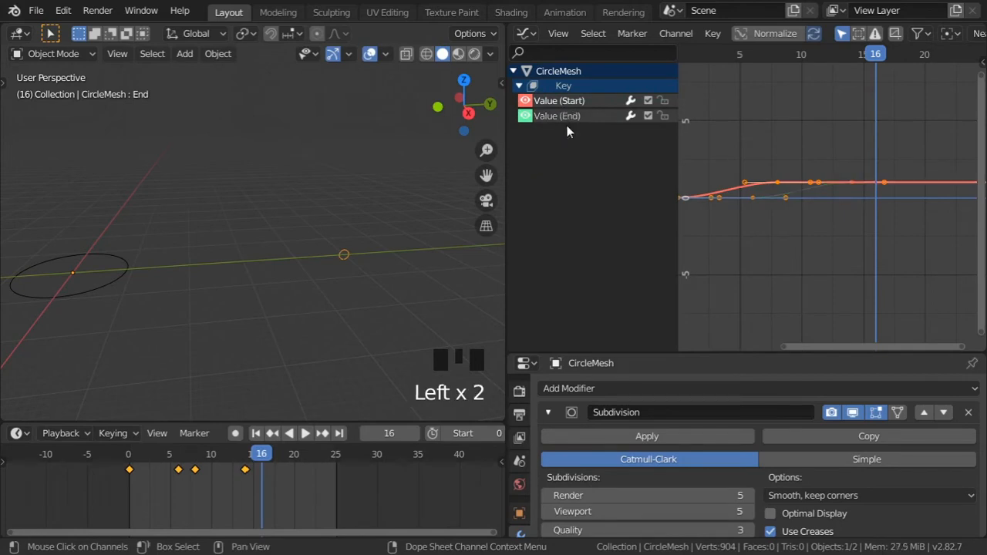
pyautogui.moveTo(775, 226)
pyautogui.keyDown('shift'); pyautogui.mouseDown(button='middle')
pyautogui.moveTo(763, 219)
pyautogui.moveTo(779, 237)
pyautogui.mouseUp(button='middle'); pyautogui.keyUp('shift')
pyautogui.click(524, 116)
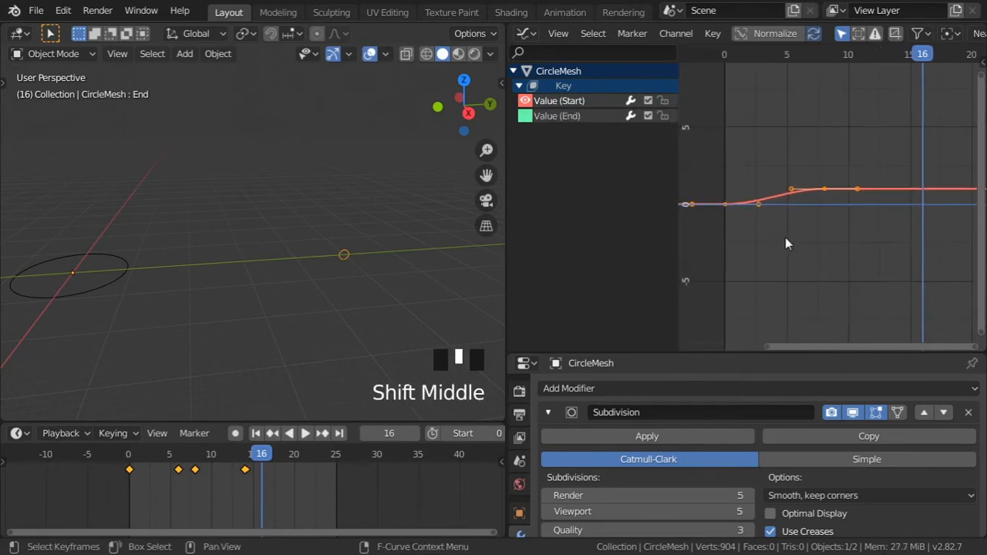
pyautogui.press('Home')
pyautogui.scroll(-3, 820, 226)
pyautogui.scroll(-6, 856, 229)
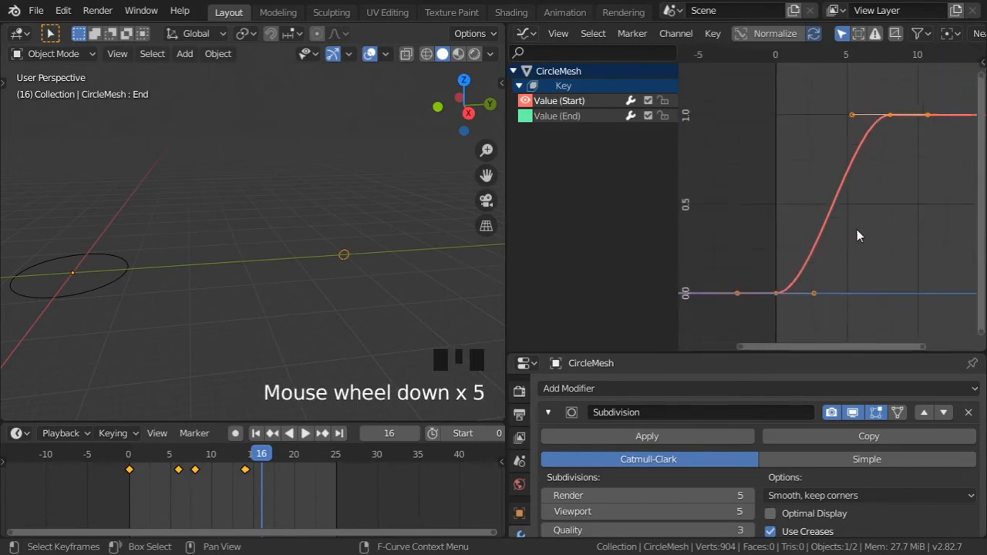
pyautogui.keyDown('shift'); pyautogui.moveTo(857, 229); pyautogui.dragTo(760, 238, button='middle'); pyautogui.keyUp('shift')
# - Set the Start shape key's value to 0 at frame 26 and keyframe it
pyautogui.moveTo(849, 62); pyautogui.dragTo(942, 64)
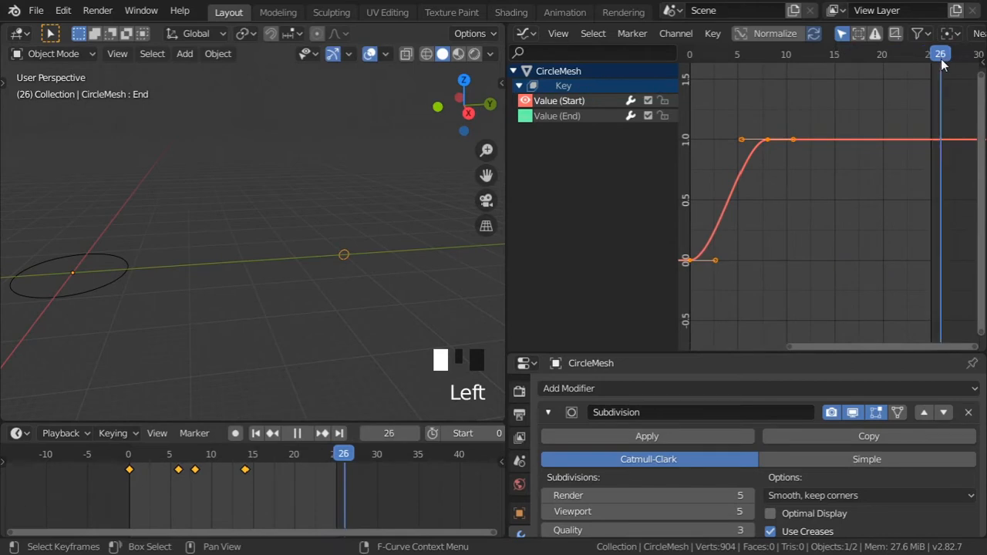
pyautogui.keyDown('shift'); pyautogui.moveTo(803, 214); pyautogui.dragTo(810, 211, button='middle'); pyautogui.keyUp('shift')
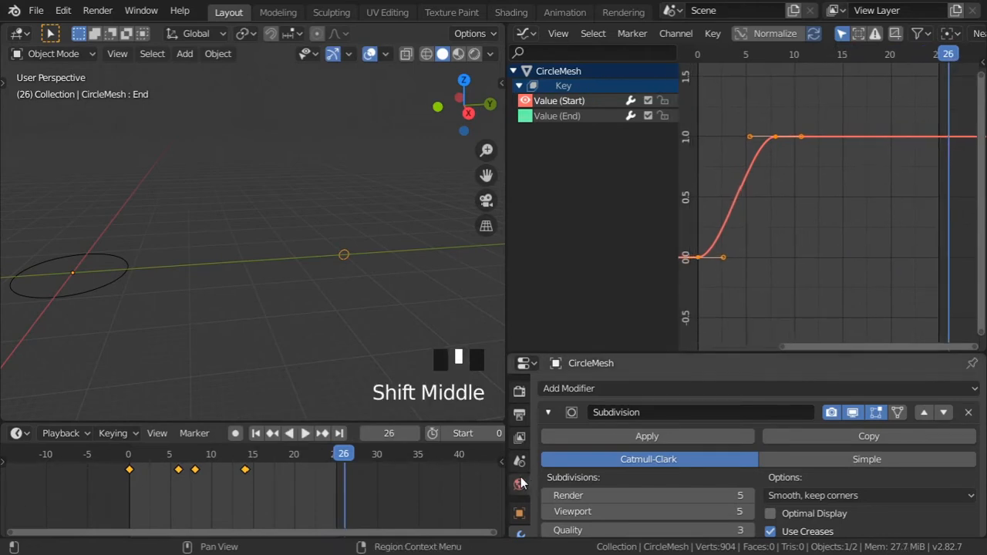
pyautogui.moveTo(525, 475)
pyautogui.mouseDown(button='middle')
pyautogui.moveTo(533, 356)
pyautogui.moveTo(533, 489)
pyautogui.mouseUp(button='middle')
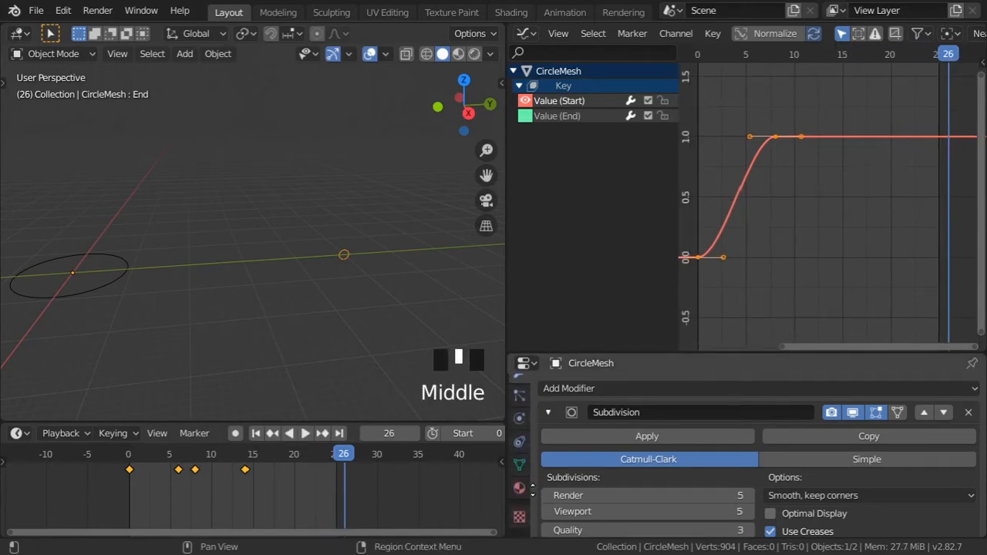
pyautogui.click(523, 467)
pyautogui.moveTo(615, 490); pyautogui.dragTo(643, 415, button='middle')
pyautogui.click(593, 426)
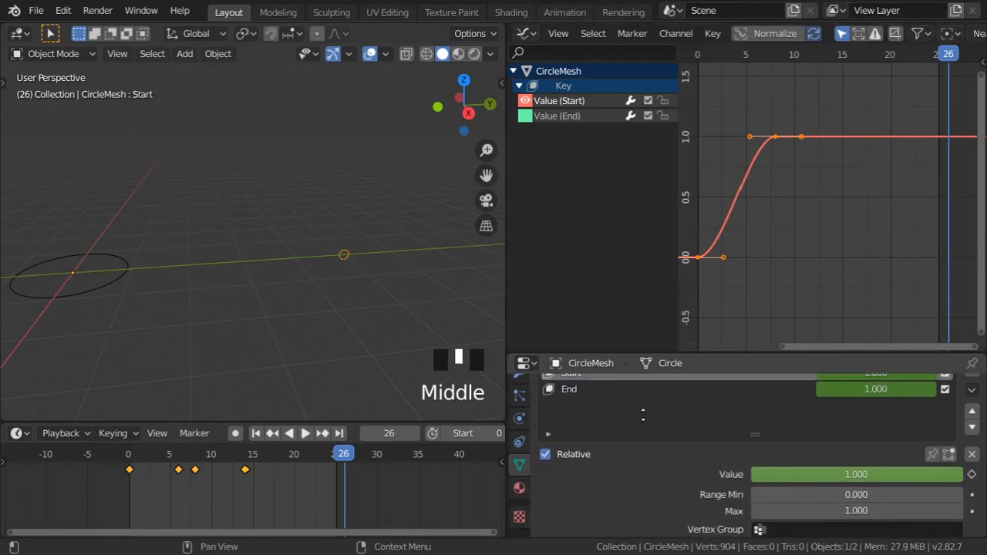
pyautogui.moveTo(839, 476); pyautogui.dragTo(625, 476)
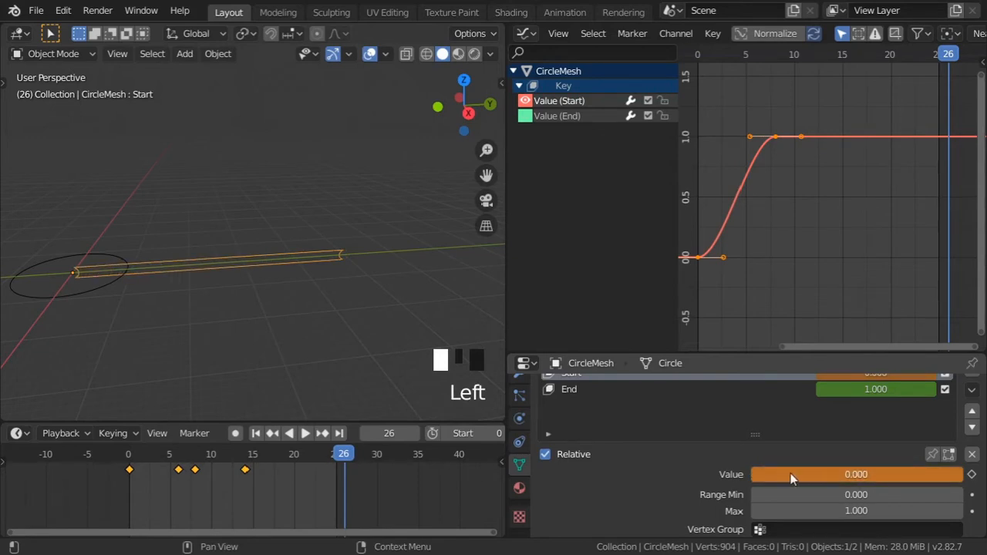
pyautogui.press('i')
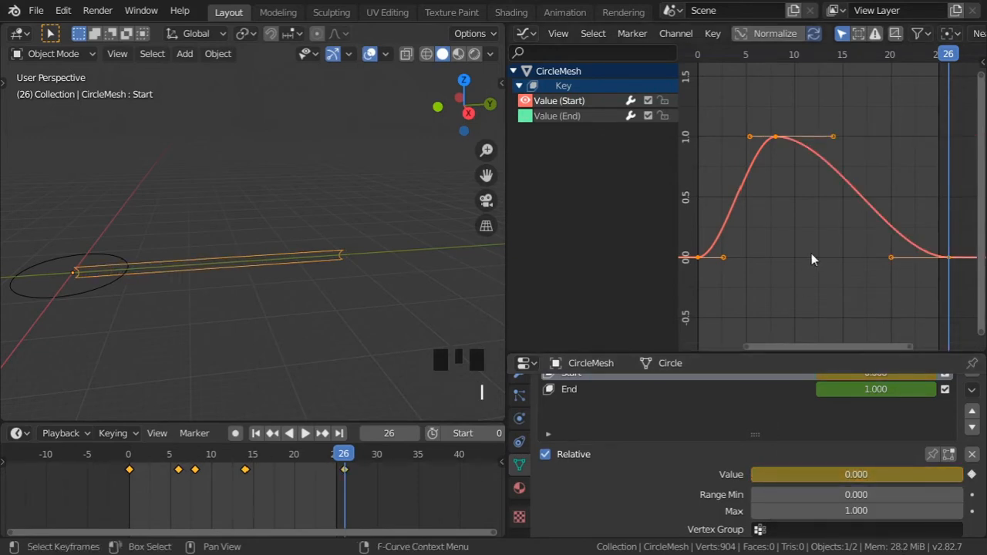
# - Set the interpolation of the Value (Start) curve's keyframe at frame 8 to Constant
pyautogui.keyDown('shift'); pyautogui.moveTo(811, 253); pyautogui.dragTo(815, 255, button='middle'); pyautogui.keyUp('shift')
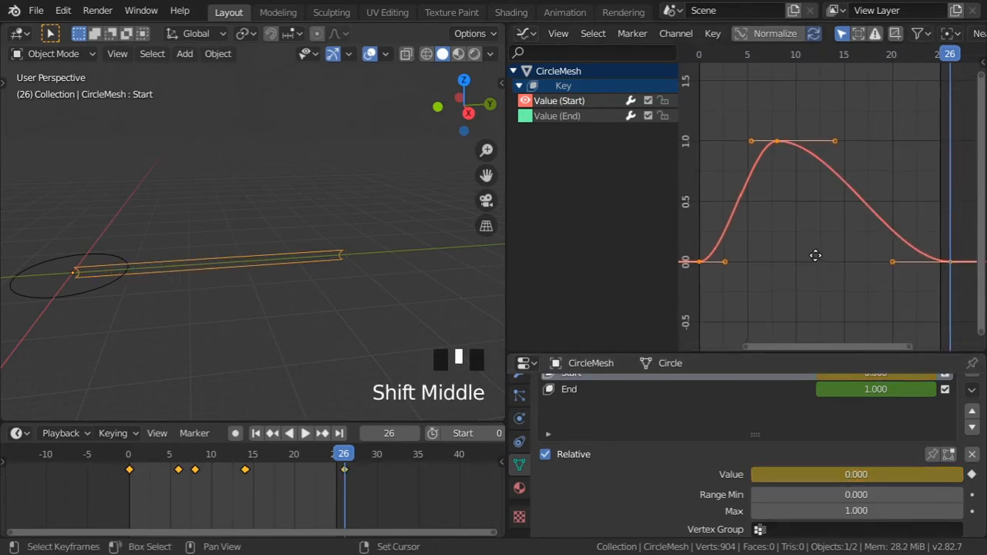
pyautogui.click(780, 143)
pyautogui.click(777, 55)
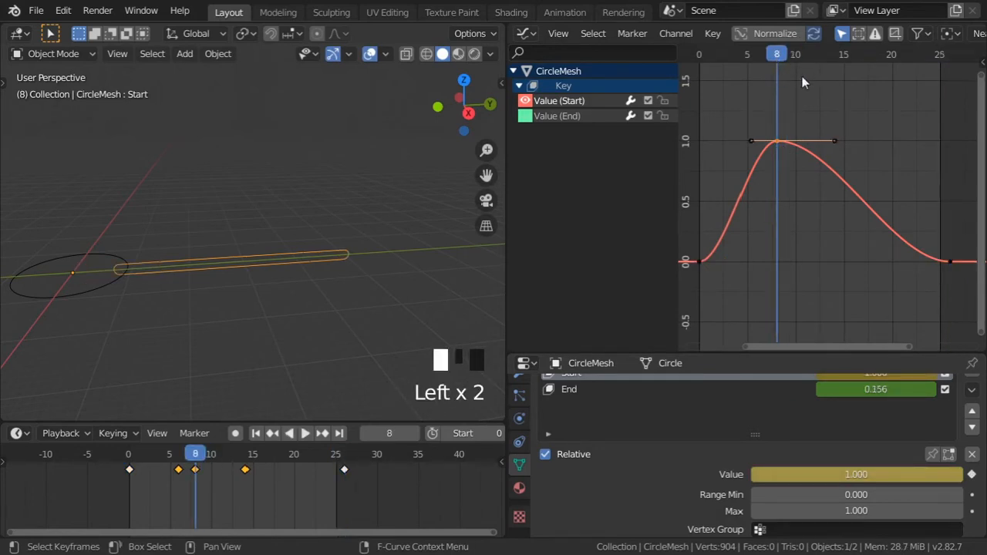
pyautogui.click(778, 143)
pyautogui.press('t')
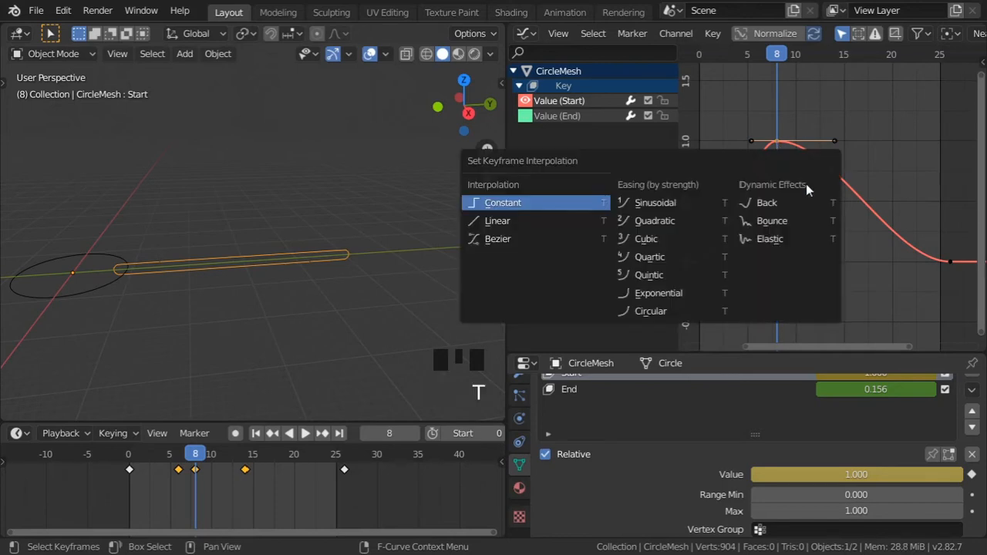
pyautogui.click(580, 205)
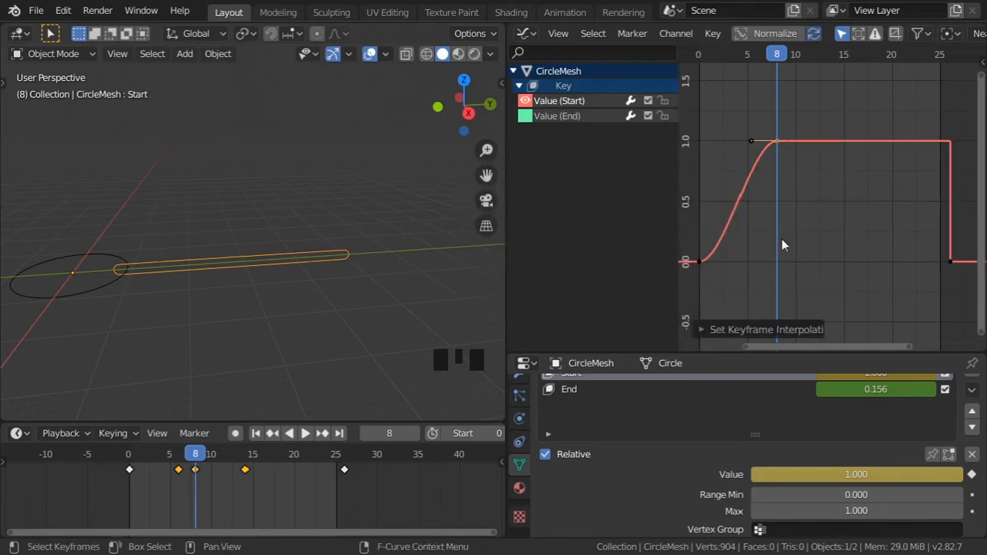
# - Add a Cycles modifier to the Value (Start) curve and close the Graph Editor's sidebar to view the repeating curve
pyautogui.keyDown('shift'); pyautogui.moveTo(782, 240); pyautogui.dragTo(797, 260, button='middle'); pyautogui.keyUp('shift')
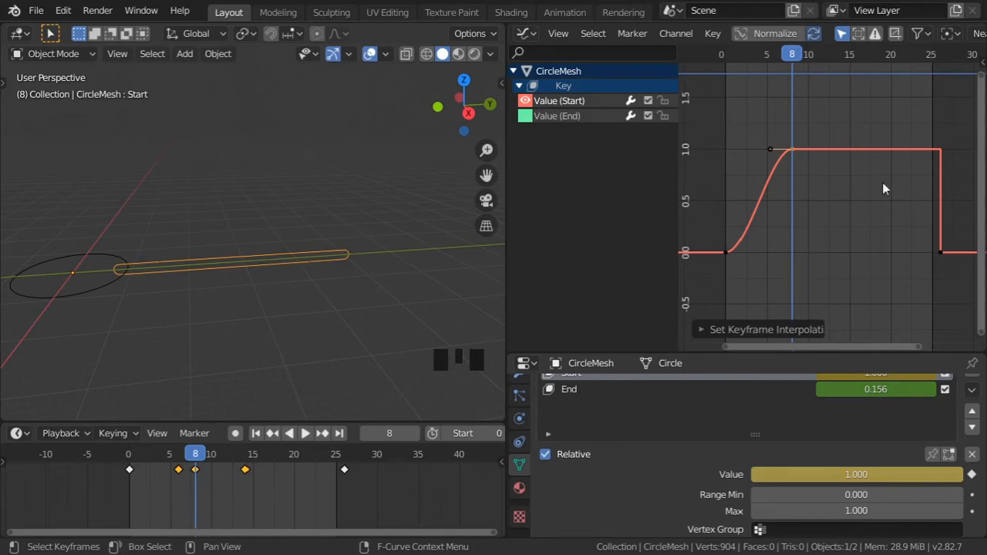
pyautogui.click(978, 64)
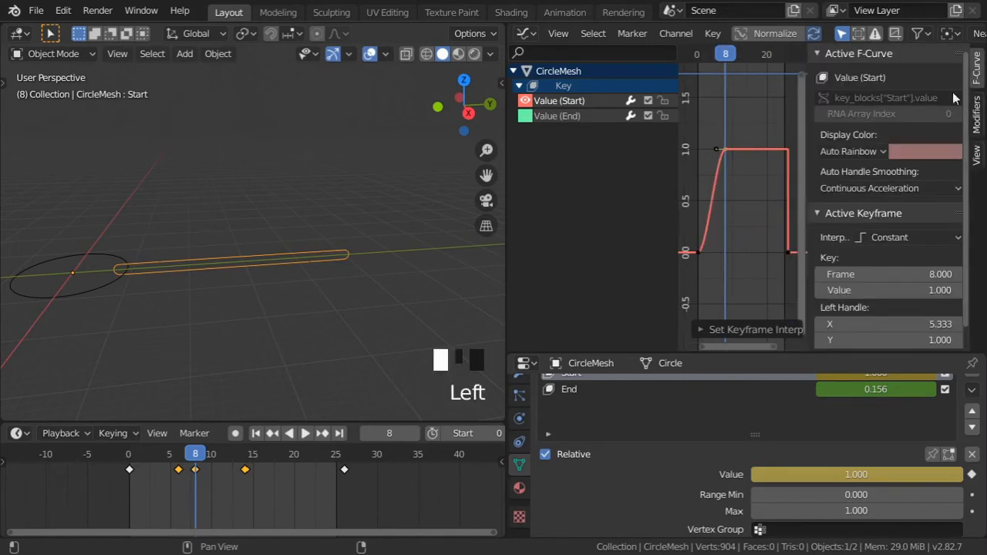
pyautogui.click(976, 116)
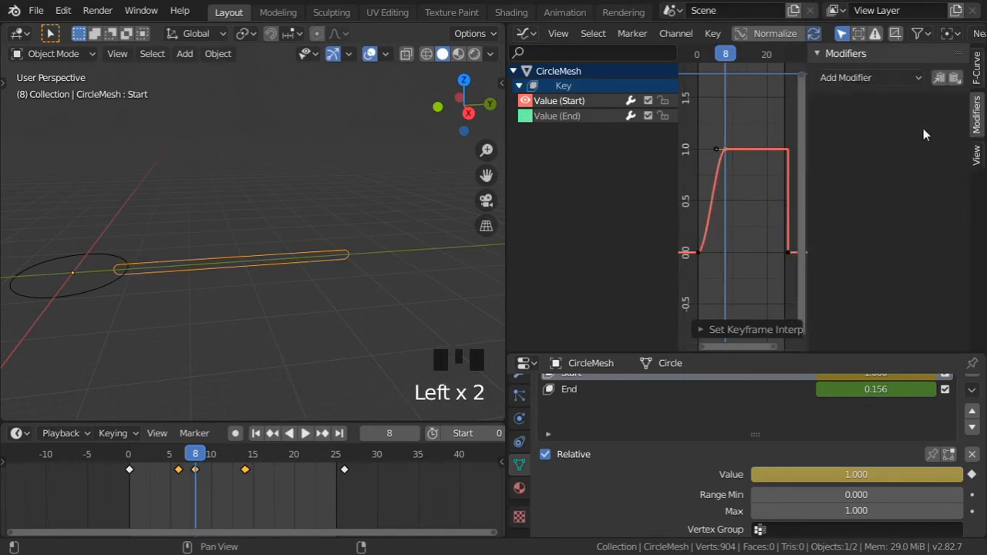
pyautogui.click(876, 79)
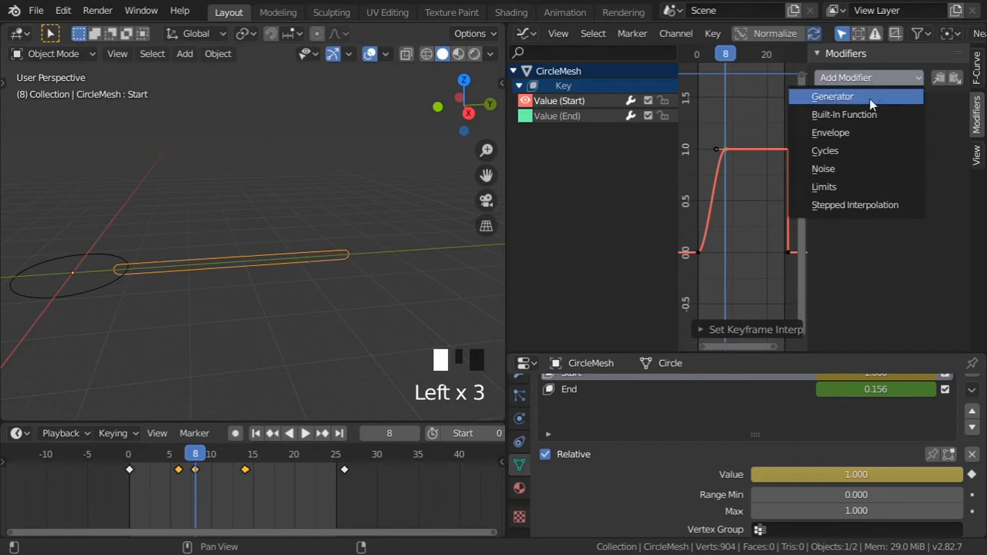
pyautogui.click(860, 160)
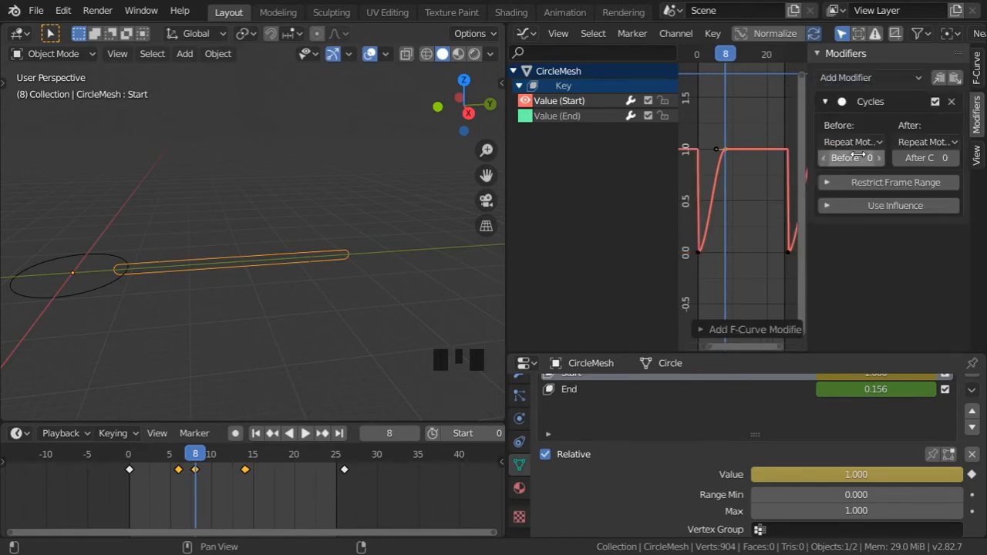
pyautogui.moveTo(807, 262); pyautogui.dragTo(908, 226)
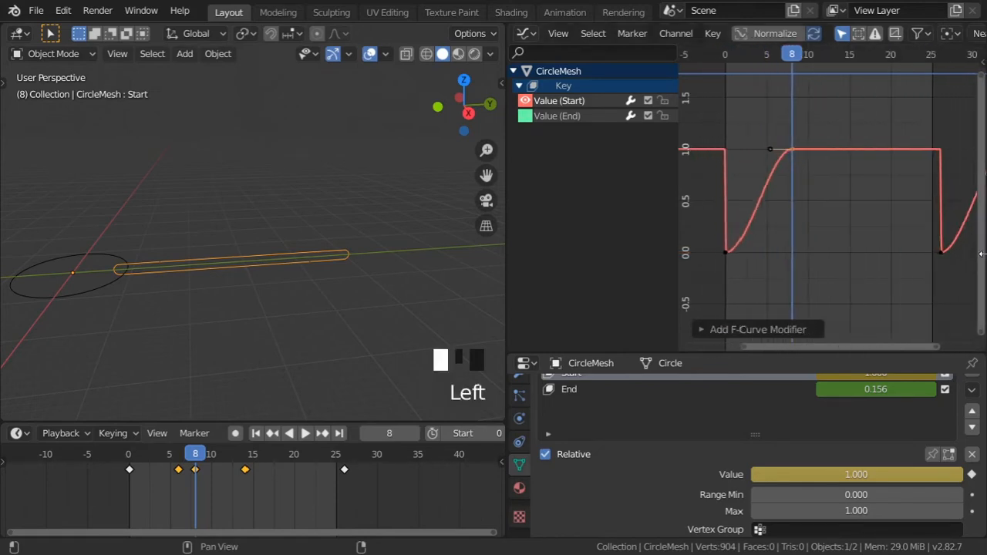
pyautogui.scroll(-10, 909, 225)
pyautogui.keyDown('shift'); pyautogui.moveTo(909, 225); pyautogui.dragTo(816, 221, button='middle'); pyautogui.keyUp('shift')
pyautogui.scroll(3, 759, 194)
pyautogui.keyDown('shift'); pyautogui.moveTo(760, 193); pyautogui.dragTo(776, 200, button='middle'); pyautogui.keyUp('shift')
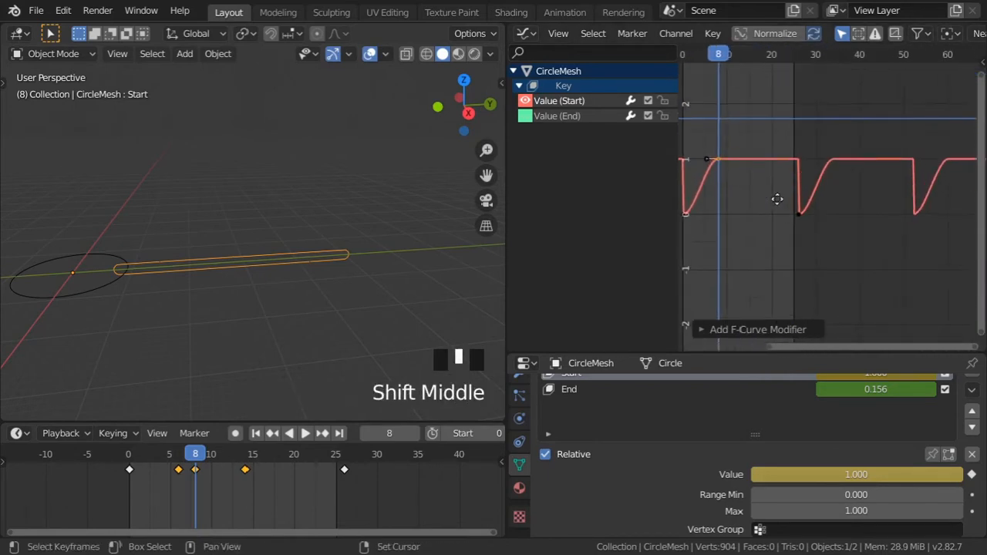
pyautogui.scroll(2, 828, 206)
# - Hide the Value (Start) curve, then show and select the Value (End) curve in the Graph Editor
pyautogui.click(526, 101)
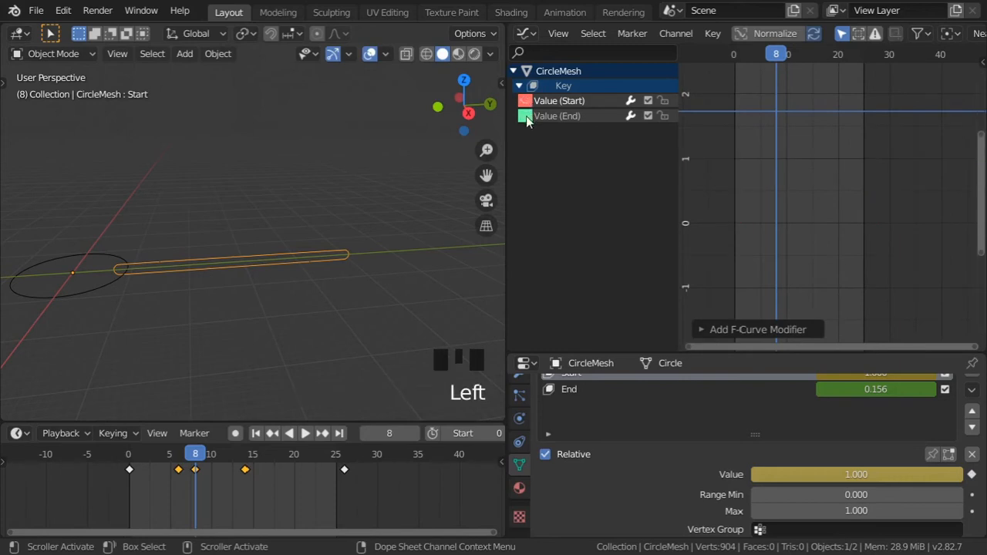
pyautogui.click(526, 116)
pyautogui.click(553, 118)
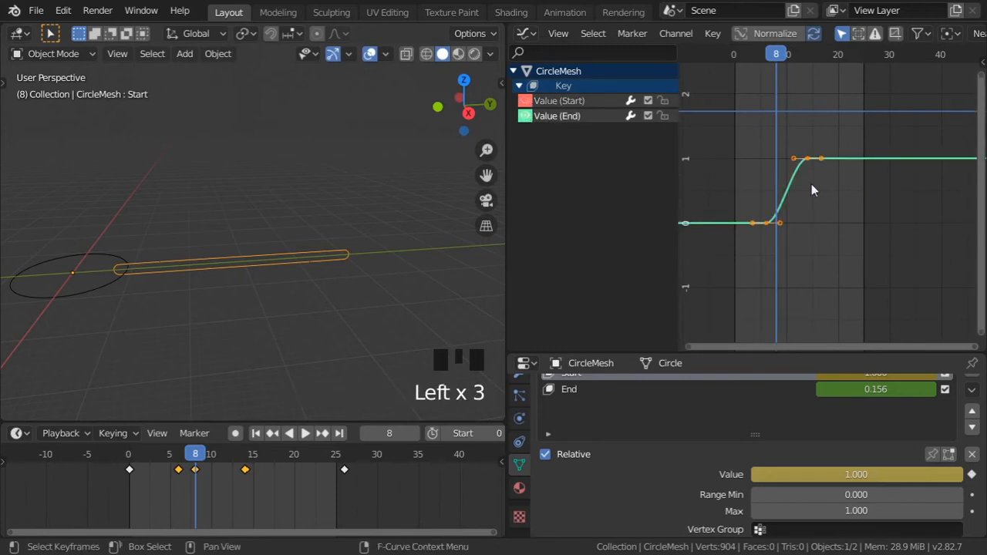
pyautogui.moveTo(811, 184)
pyautogui.keyDown('shift'); pyautogui.mouseDown(button='middle')
pyautogui.moveTo(822, 185)
pyautogui.moveTo(795, 192)
pyautogui.mouseUp(button='middle'); pyautogui.keyUp('shift')
pyautogui.scroll(2, 803, 188)
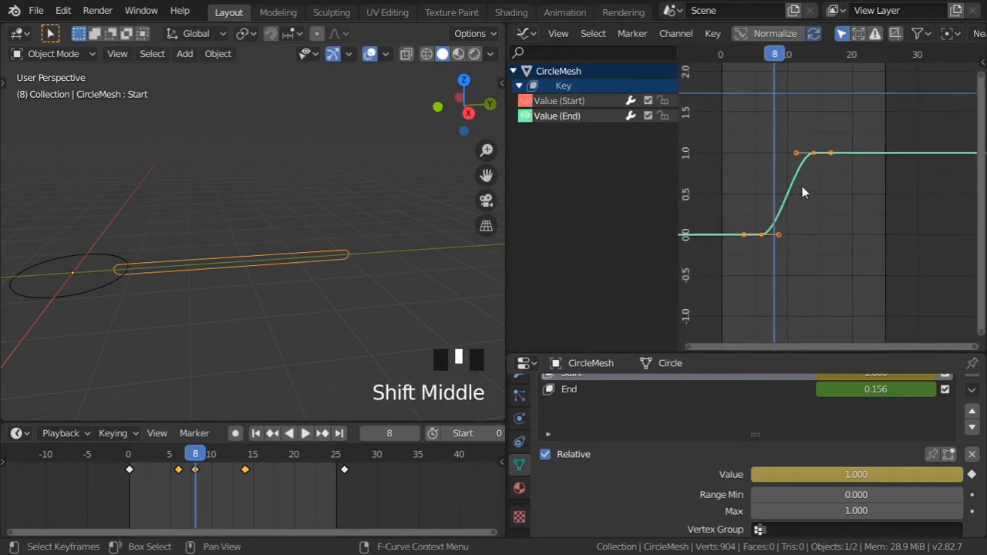
# - Set the End shape key's value to 0 at frame 26 and keyframe it
pyautogui.moveTo(776, 56); pyautogui.dragTo(890, 62)
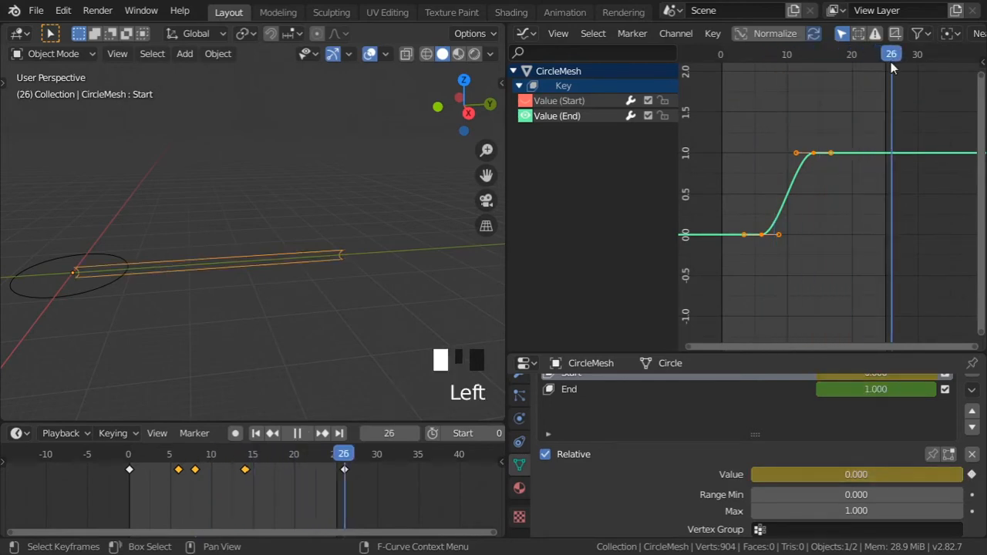
pyautogui.click(646, 390)
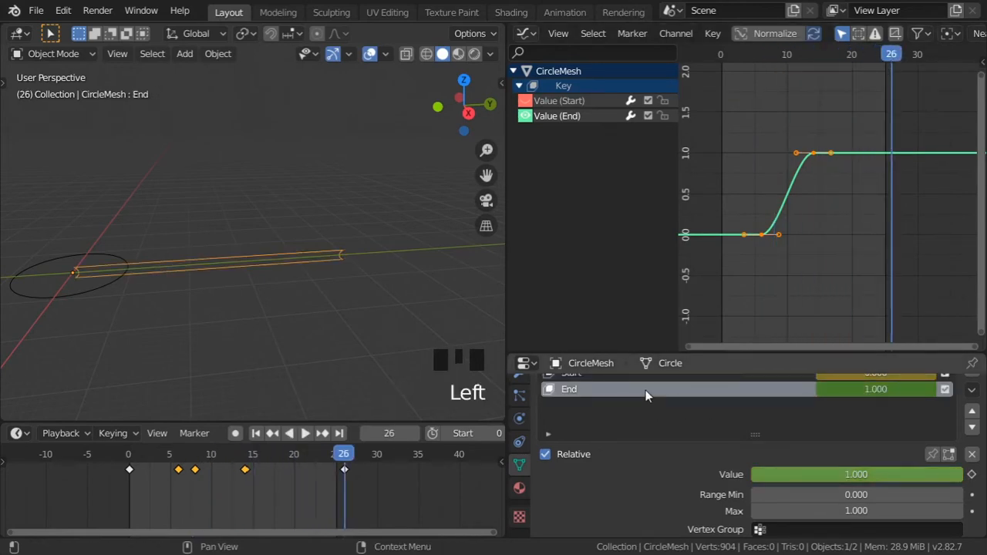
pyautogui.moveTo(836, 473); pyautogui.dragTo(755, 475)
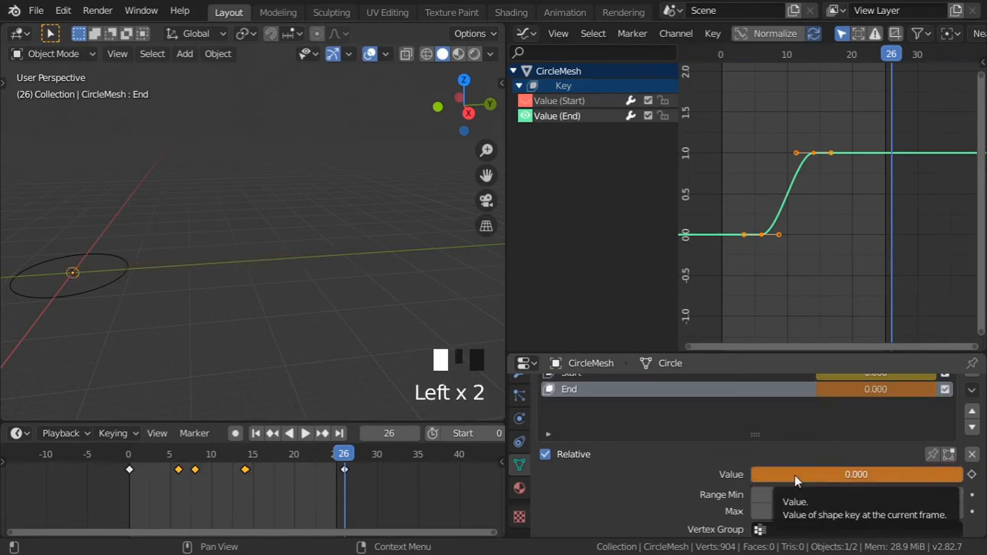
pyautogui.press('i')
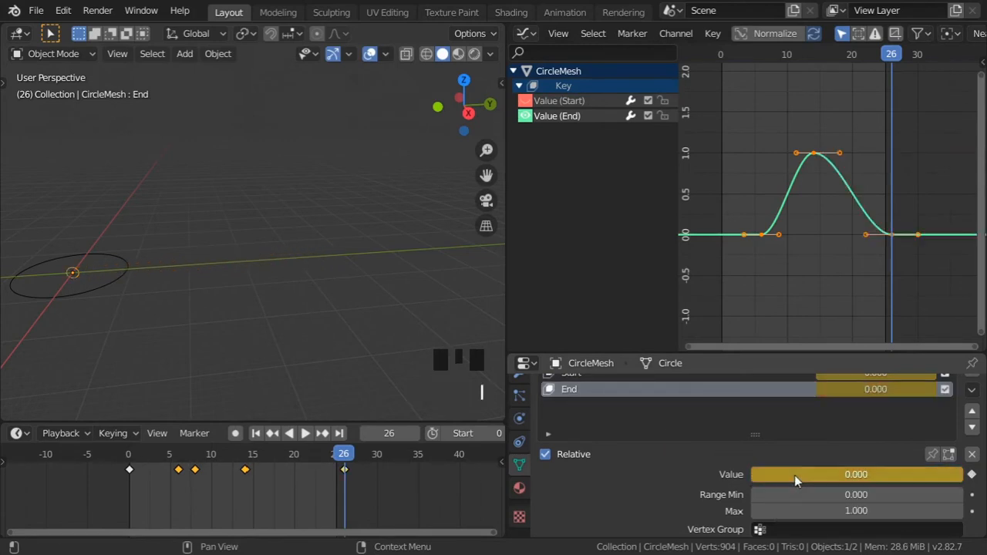
# - Set the interpolation of the Value (End) curve's keyframe at frame 14 to Constant
pyautogui.click(815, 160)
pyautogui.click(811, 52)
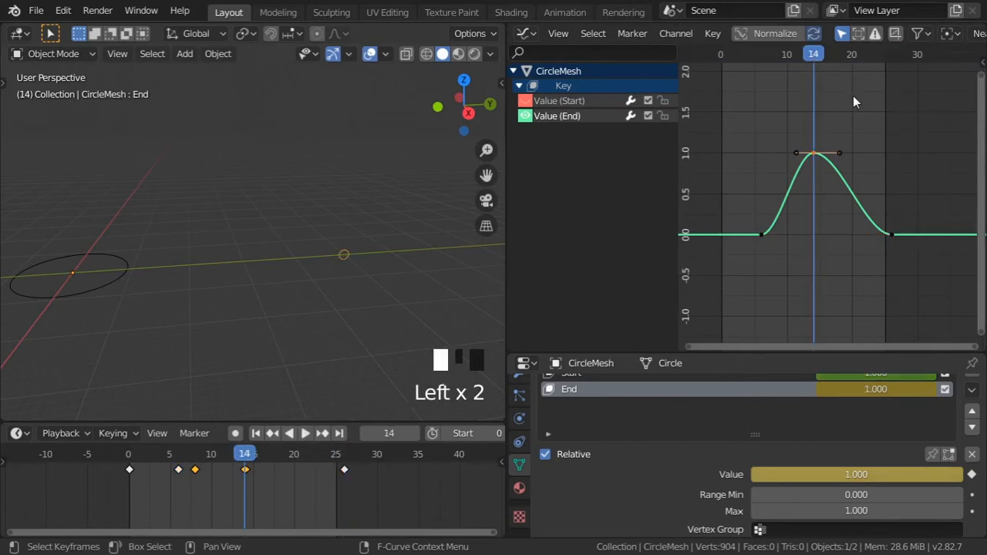
pyautogui.press('t')
pyautogui.click(693, 98)
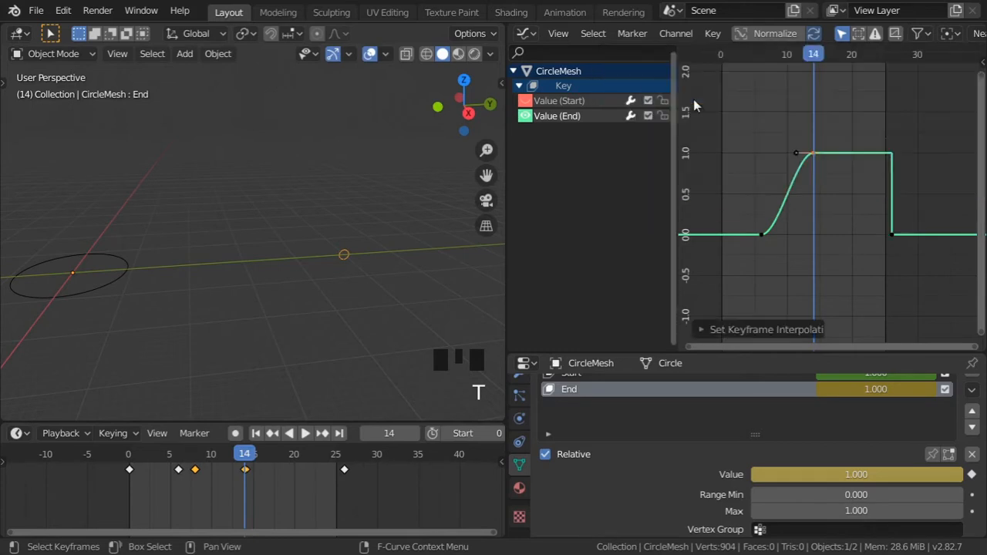
# - Keyframe the End shape key's value of 0 at frame 0
pyautogui.keyDown('shift'); pyautogui.moveTo(823, 226); pyautogui.dragTo(831, 227, button='middle'); pyautogui.keyUp('shift')
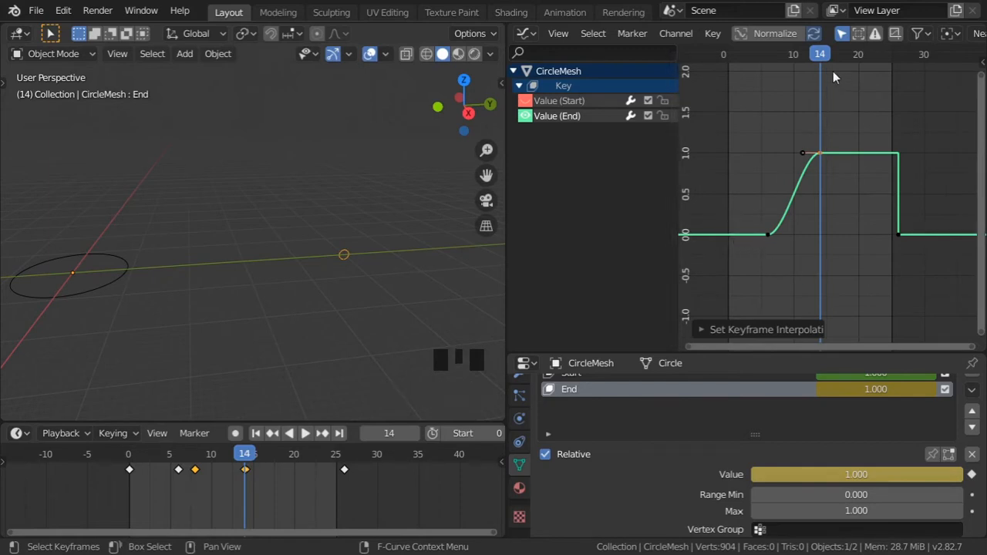
pyautogui.moveTo(821, 54); pyautogui.dragTo(729, 59)
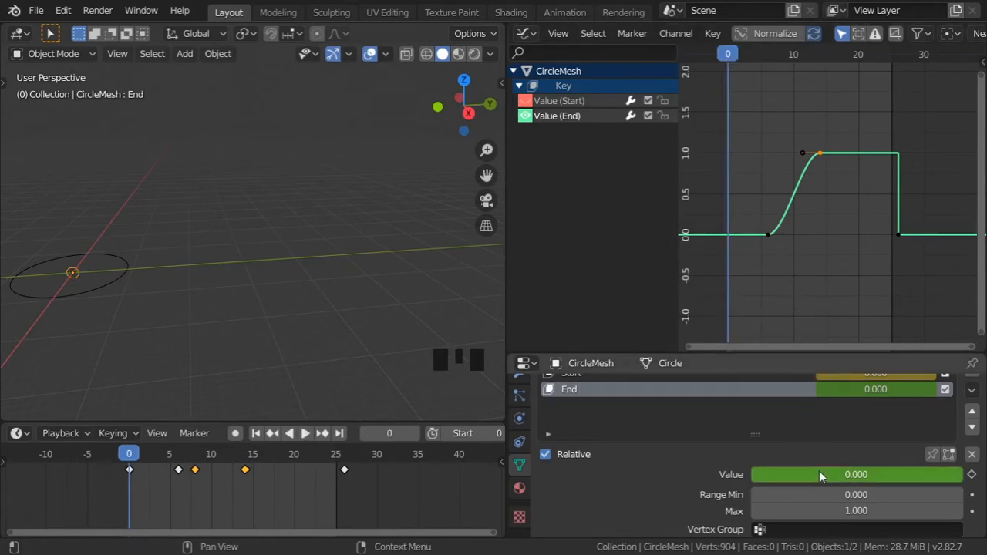
pyautogui.press('i')
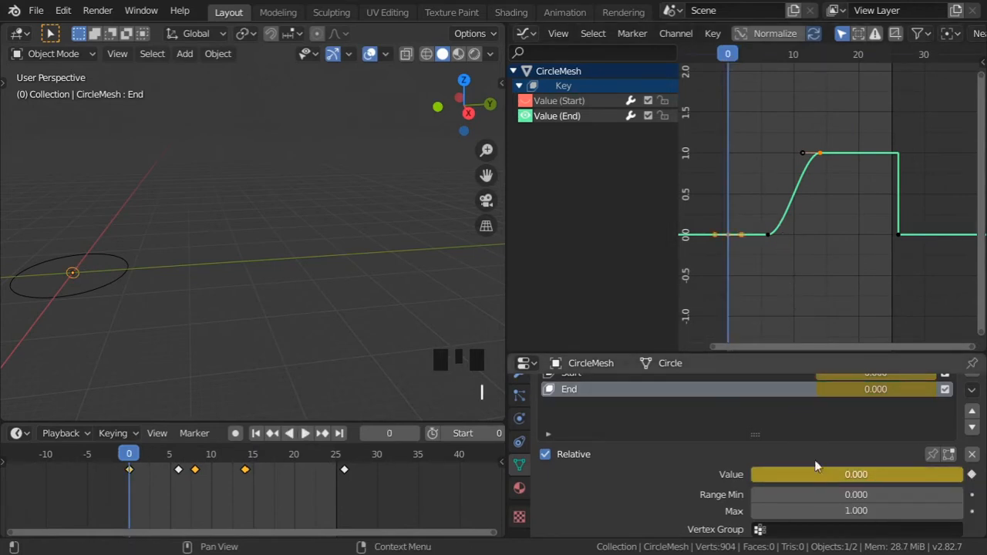
# - Add a Cycles modifier to the Value (End) curve and show the Value (Start) curve alongside it
pyautogui.keyDown('shift'); pyautogui.moveTo(825, 248); pyautogui.dragTo(804, 248, button='middle'); pyautogui.keyUp('shift')
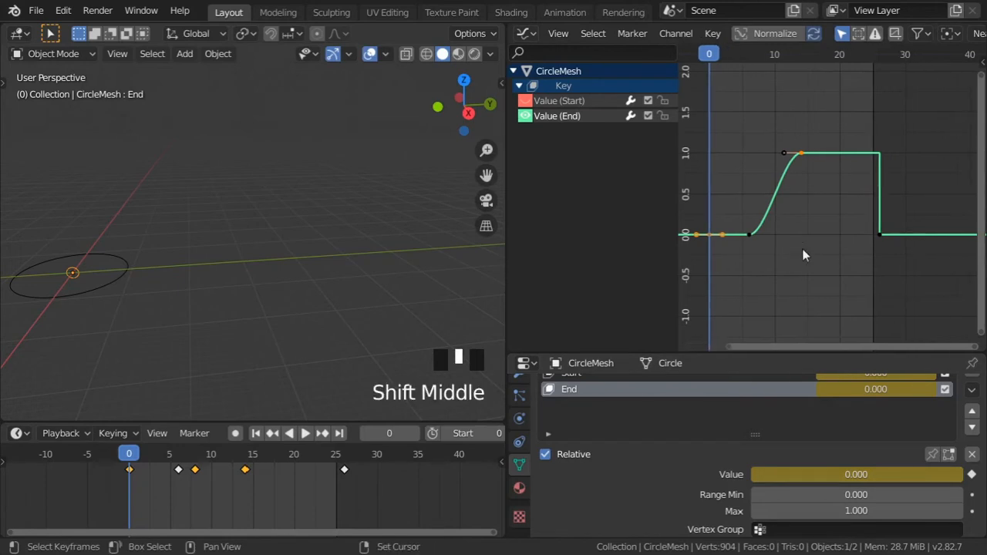
pyautogui.click(983, 61)
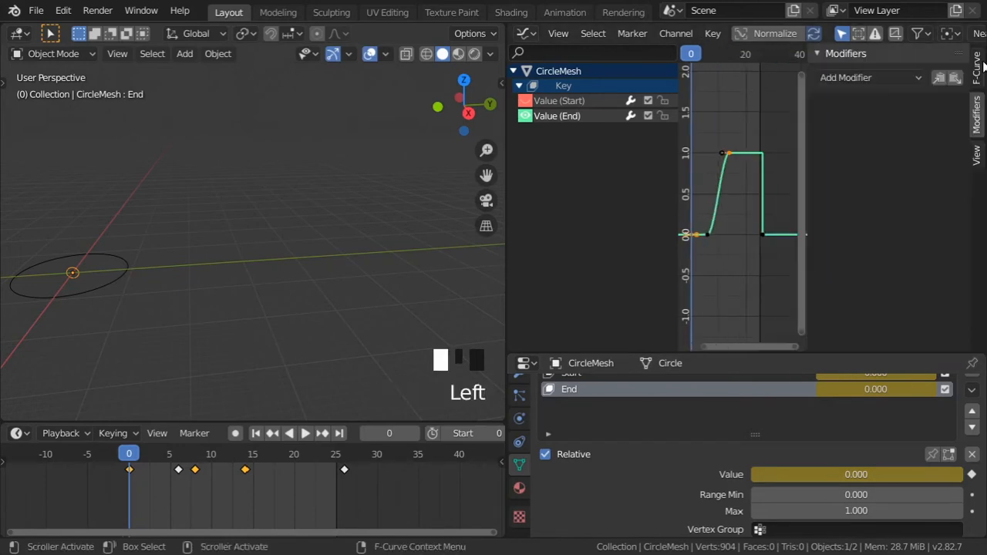
pyautogui.click(891, 77)
pyautogui.click(849, 151)
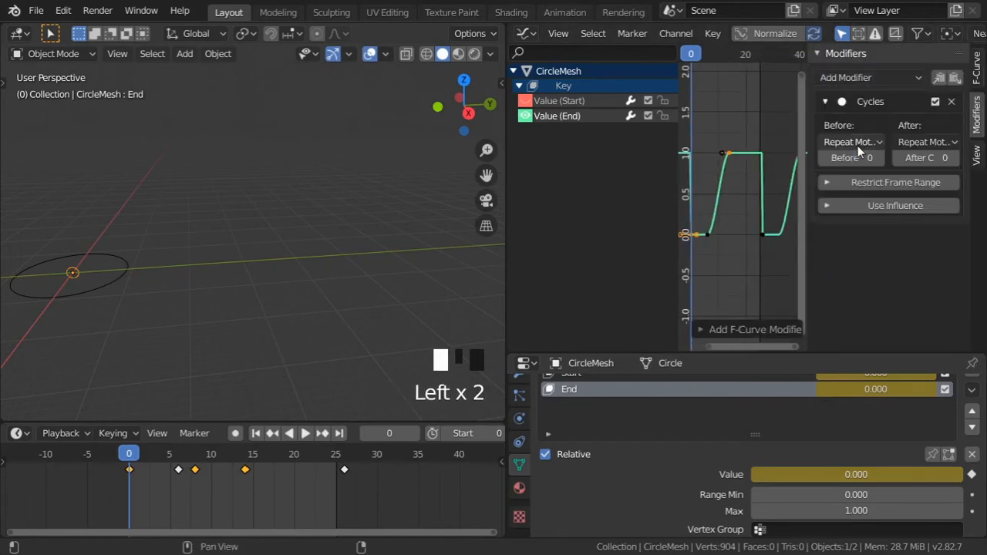
pyautogui.moveTo(809, 253); pyautogui.dragTo(949, 254)
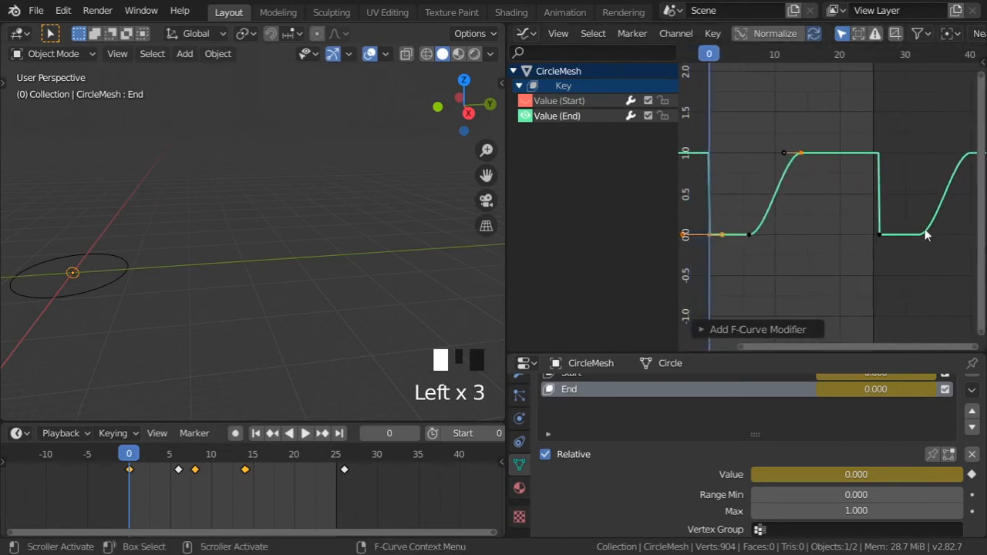
pyautogui.scroll(-7, 912, 211)
pyautogui.keyDown('shift'); pyautogui.moveTo(889, 228); pyautogui.dragTo(837, 223, button='middle'); pyautogui.keyUp('shift')
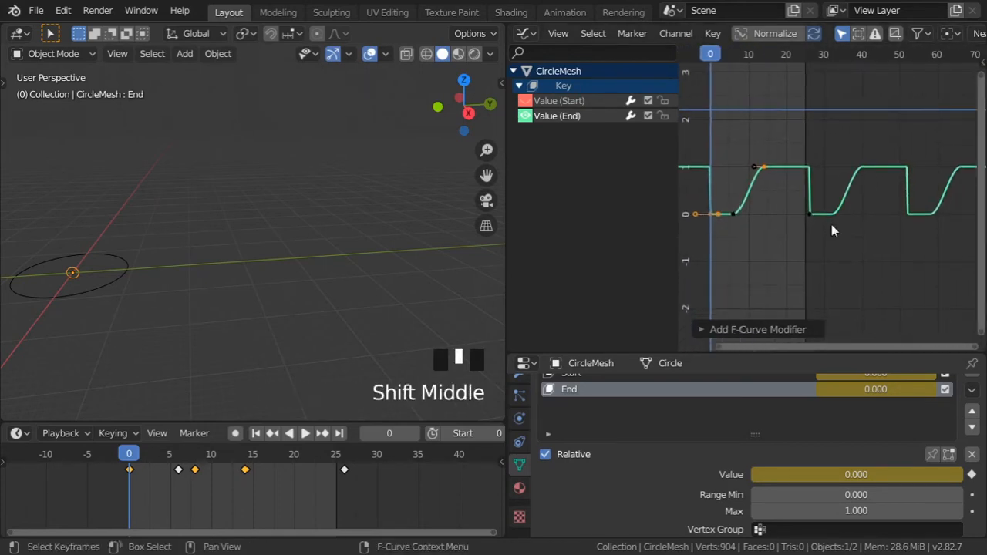
pyautogui.click(527, 107)
pyautogui.scroll(-7, 844, 263)
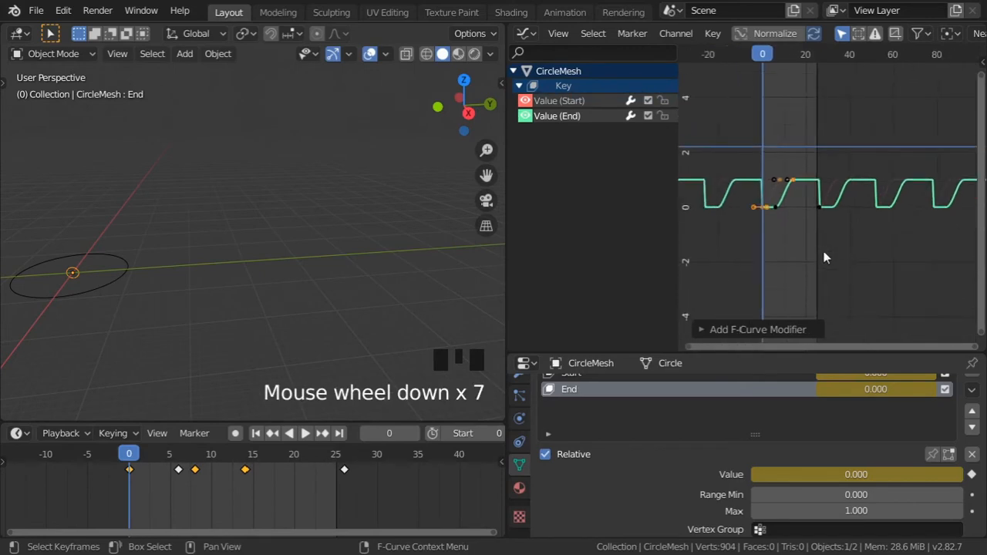
# - Scrub the animation to frame 82 to check the looping stretch of the circle mesh
pyautogui.keyDown('shift'); pyautogui.moveTo(845, 262); pyautogui.dragTo(784, 250, button='middle'); pyautogui.keyUp('shift')
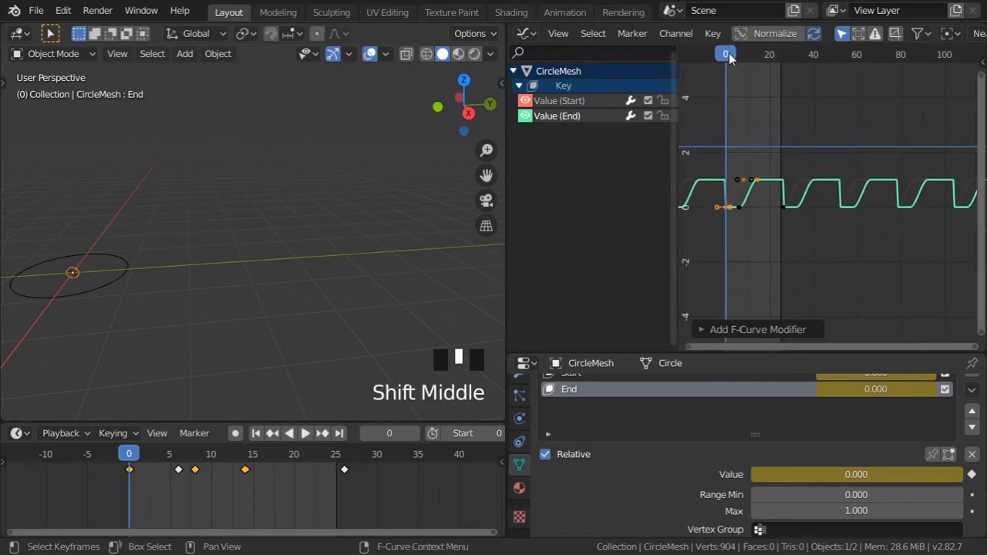
pyautogui.moveTo(727, 54); pyautogui.dragTo(906, 56)
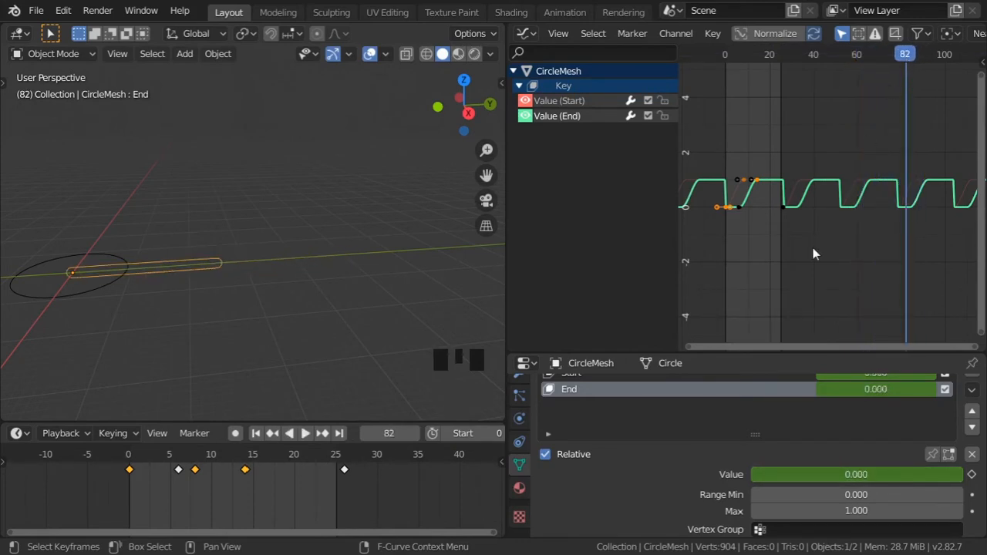
pyautogui.scroll(-2, 273, 266)
pyautogui.keyDown('shift'); pyautogui.moveTo(278, 278); pyautogui.dragTo(323, 273, button='middle'); pyautogui.keyUp('shift')
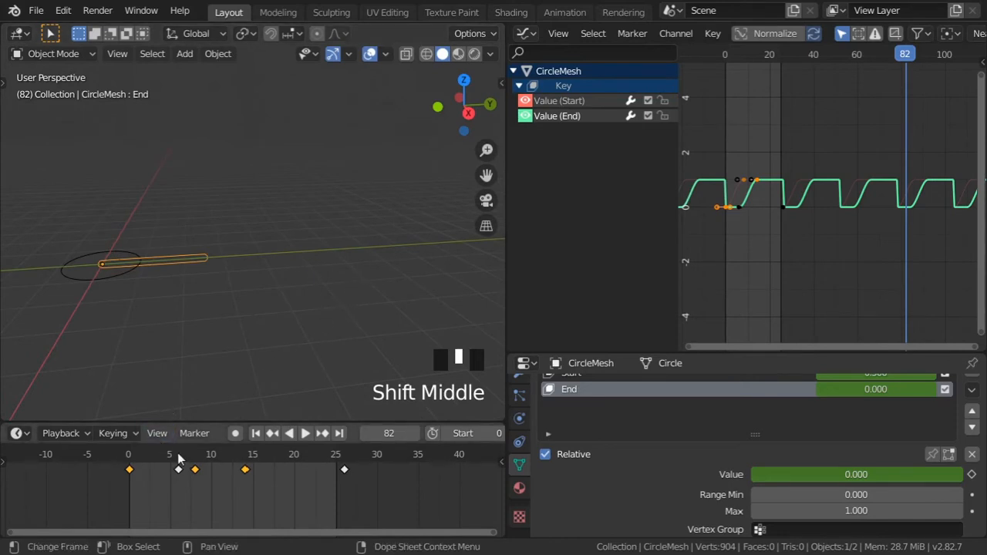
# - Insert a single keyframe on CircleMesh's Y location of 0 m at frame 0
pyautogui.click(129, 457)
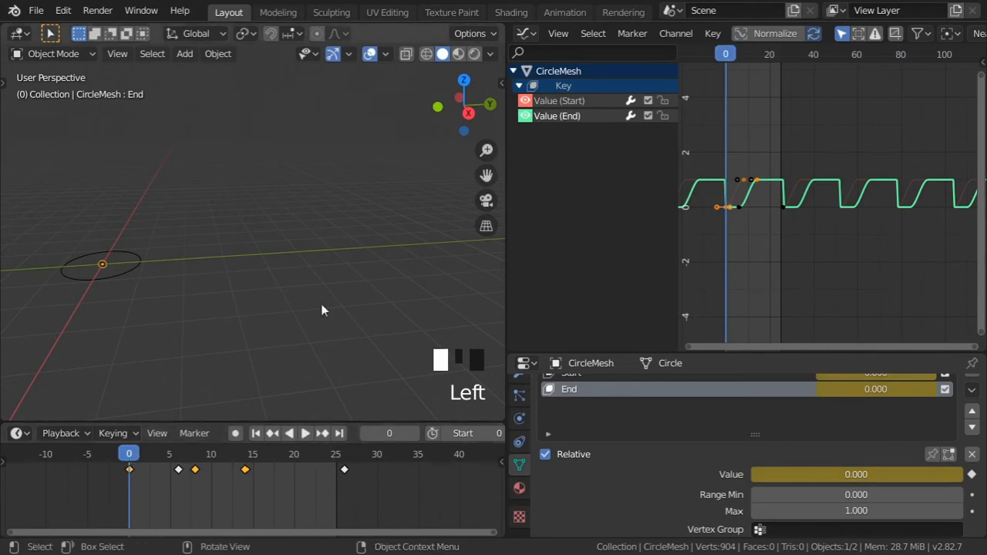
pyautogui.click(499, 80)
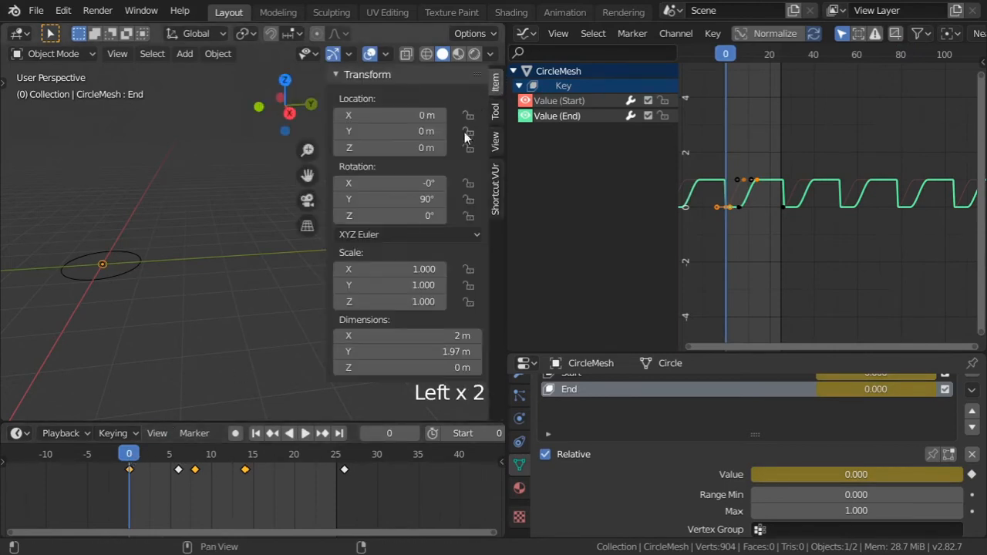
pyautogui.rightClick(392, 133)
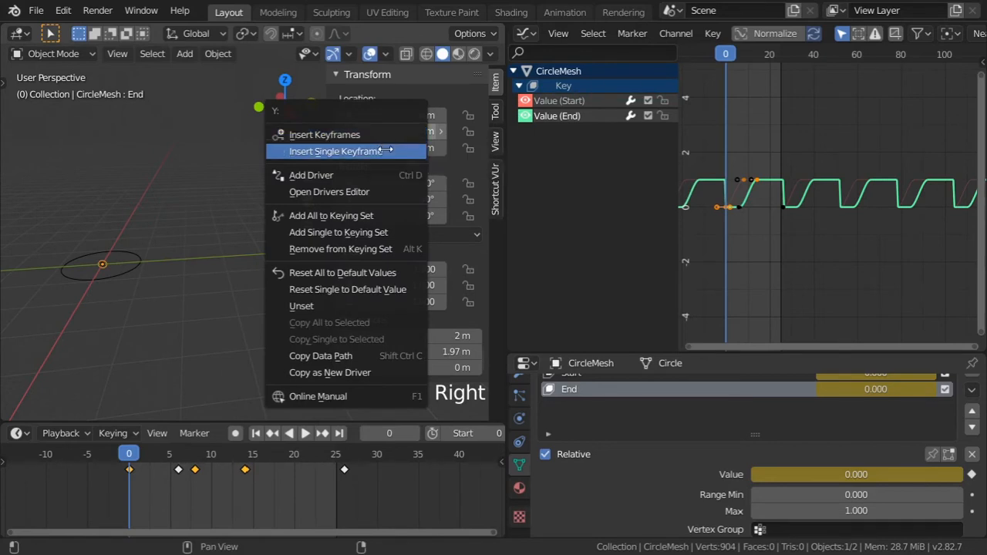
pyautogui.click(385, 151)
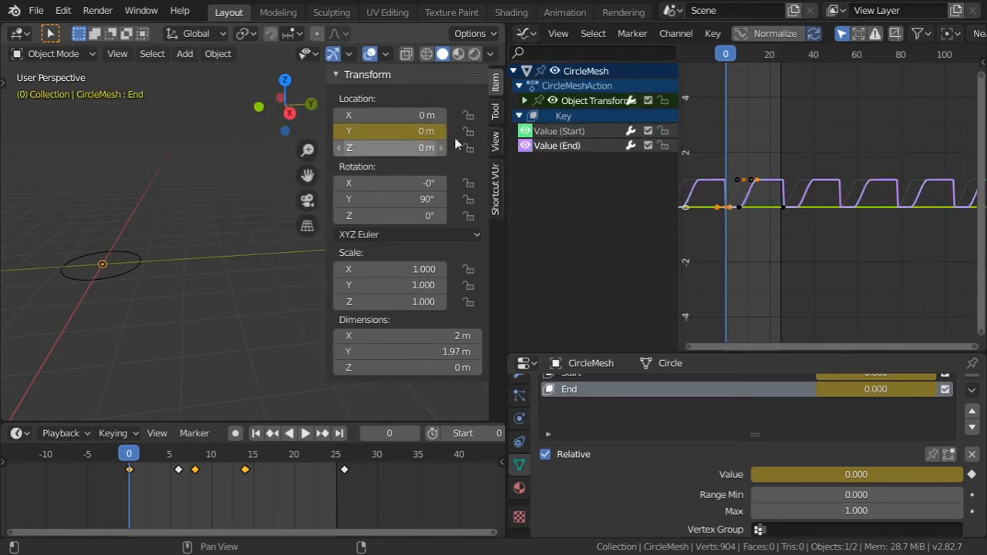
# - Expand the object transforms channel, hide the Value (Start) and Value (End) curves, and select the Y Location curve
pyautogui.click(525, 101)
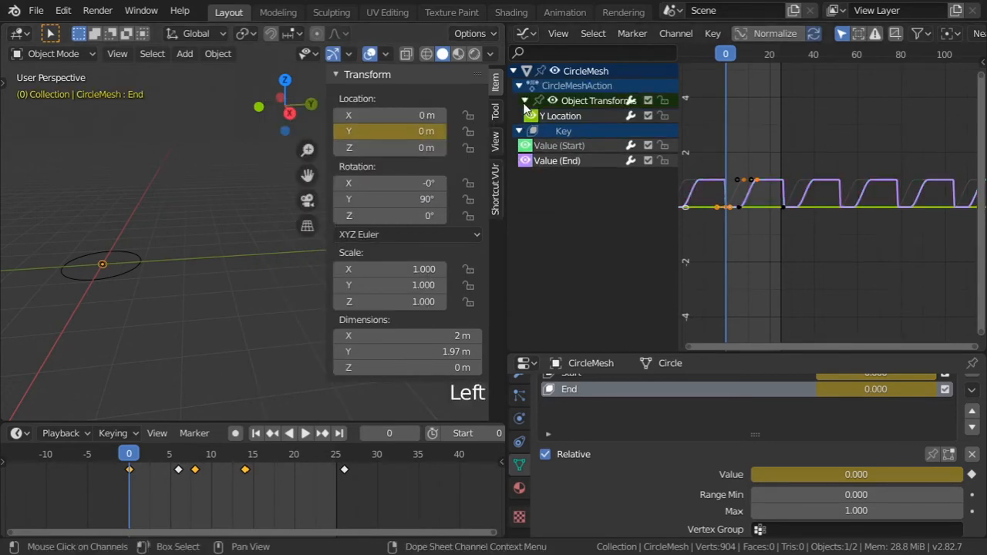
pyautogui.click(526, 146)
pyautogui.click(527, 161)
pyautogui.click(569, 115)
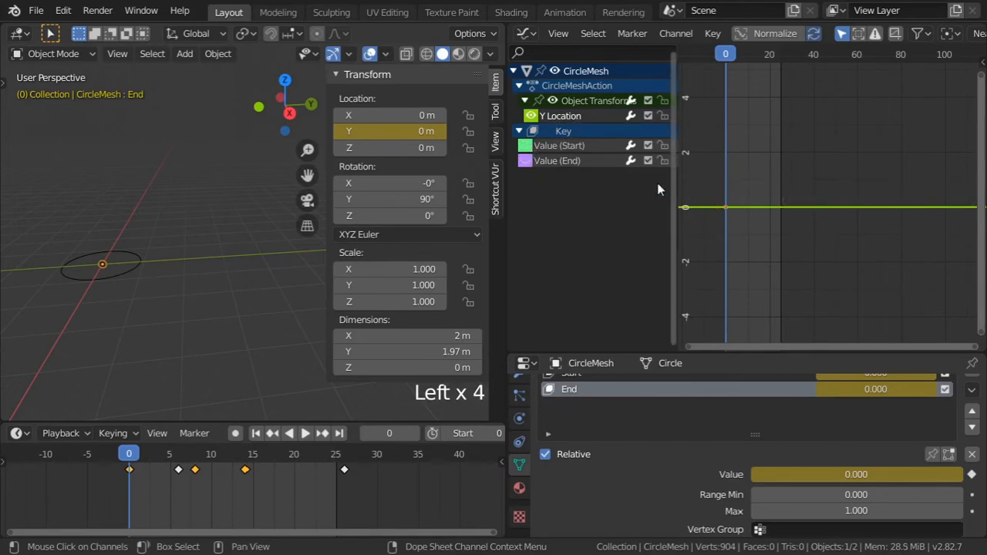
pyautogui.keyDown('shift'); pyautogui.moveTo(719, 201); pyautogui.dragTo(715, 194, button='middle'); pyautogui.keyUp('shift')
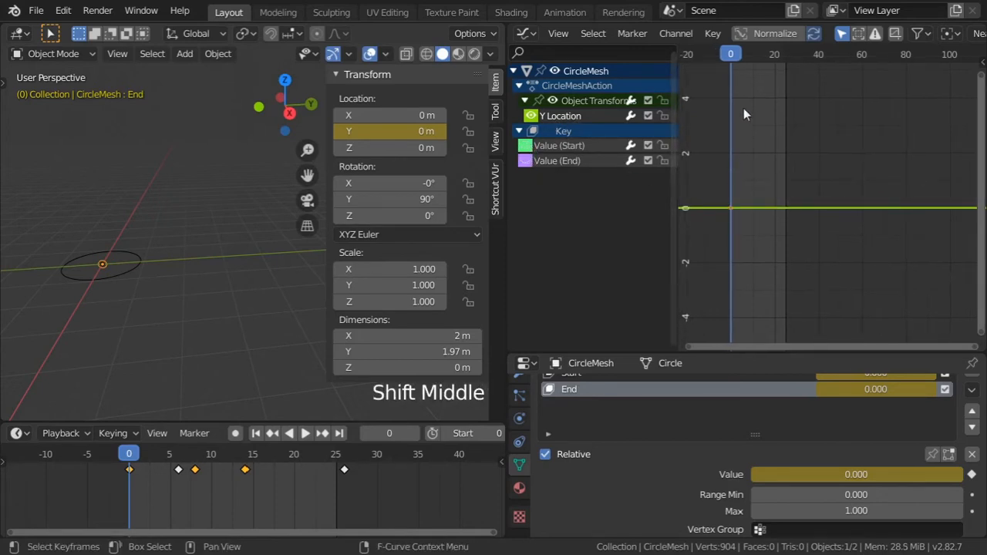
pyautogui.scroll(4, 744, 116)
pyautogui.keyDown('shift'); pyautogui.moveTo(743, 123); pyautogui.dragTo(788, 125, button='middle'); pyautogui.keyUp('shift')
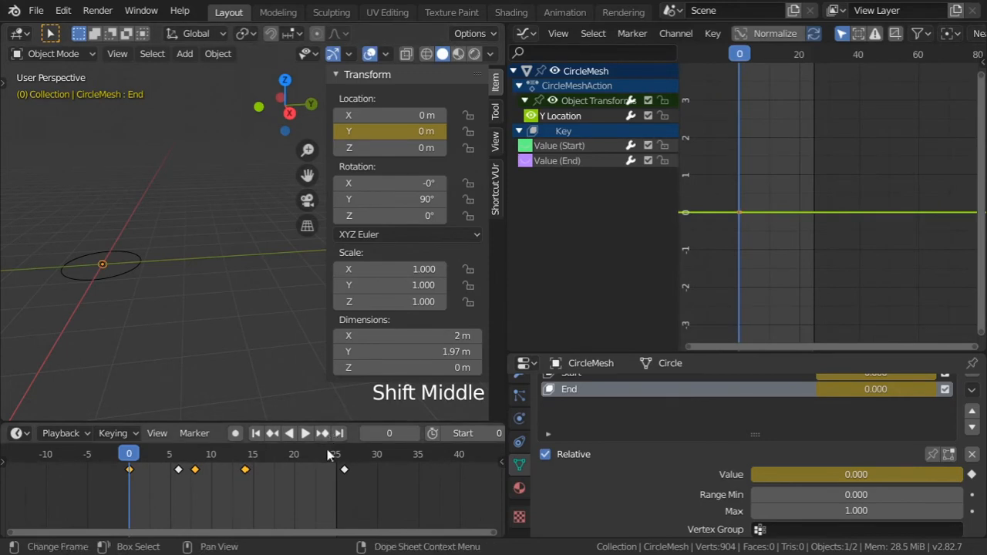
# - Set CircleMesh's Y location to 50 m at frame 26 and insert a single keyframe for it
pyautogui.click(347, 464)
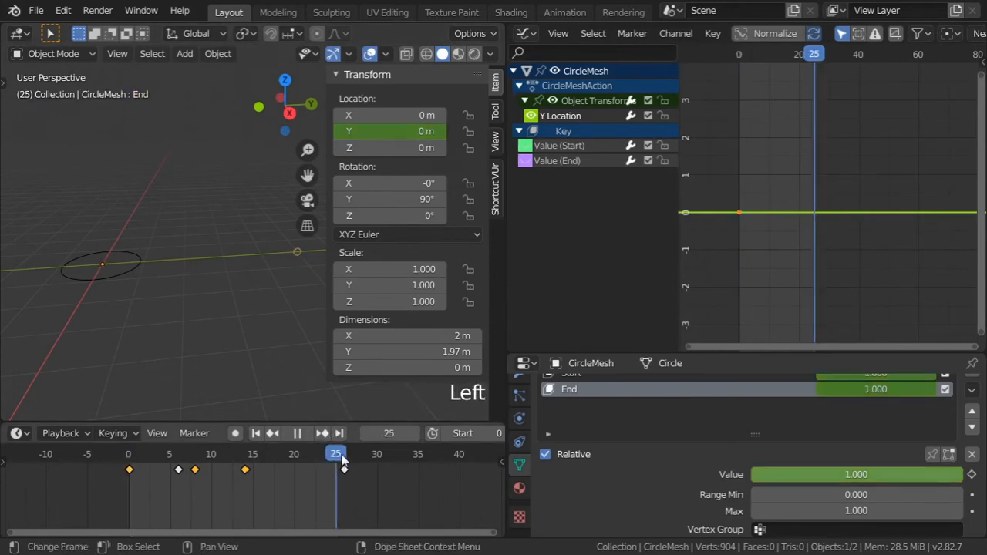
pyautogui.doubleClick(401, 132)
pyautogui.write('5')
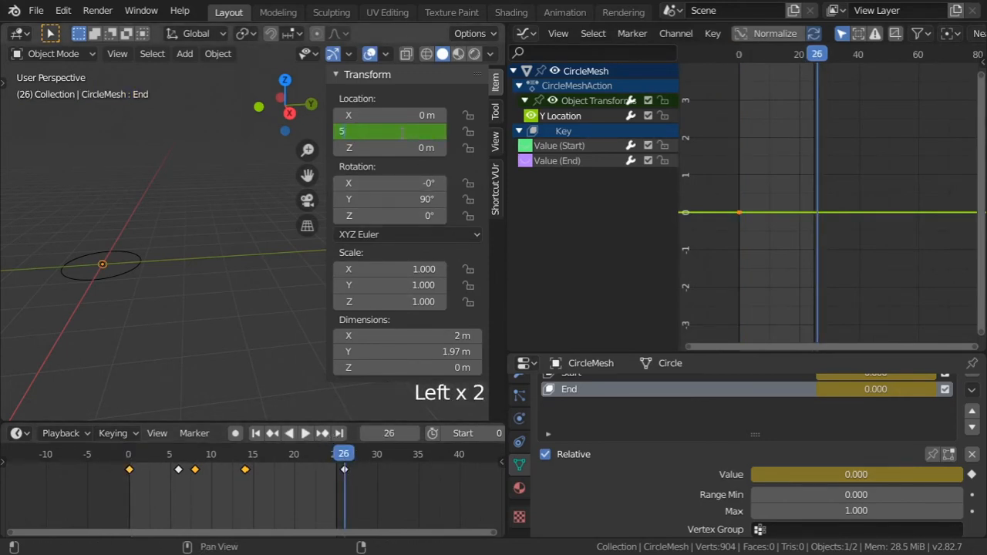
pyautogui.write('0')
pyautogui.press('Return')
pyautogui.rightClick(401, 131)
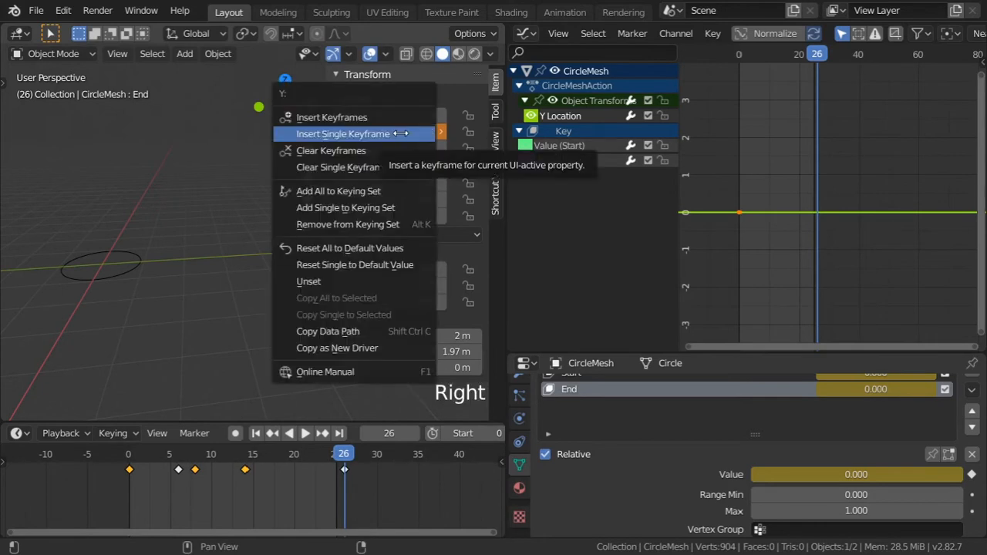
pyautogui.click(390, 134)
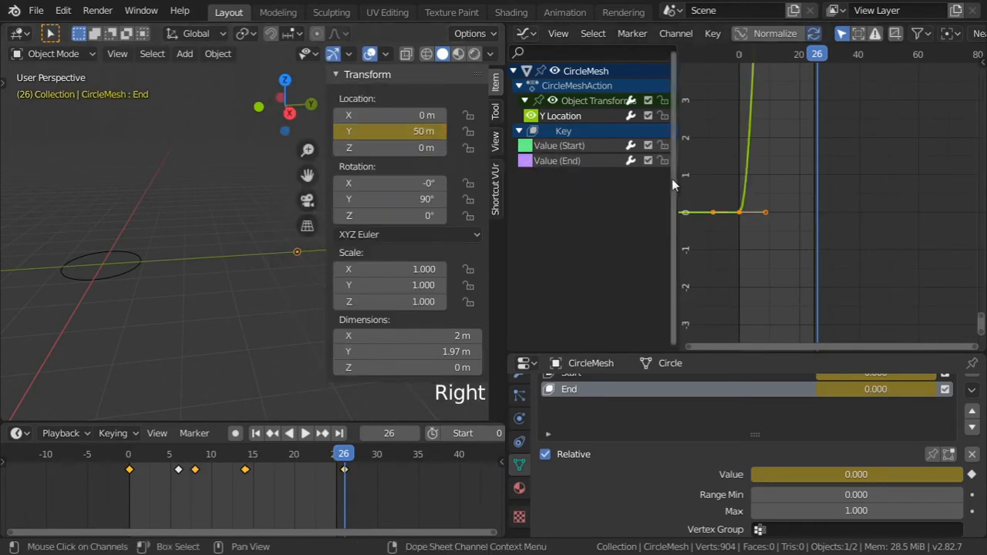
# - Set the interpolation of the Y Location curve's keyframe at frame 0 to Constant
pyautogui.press('Home')
pyautogui.scroll(-3, 796, 172)
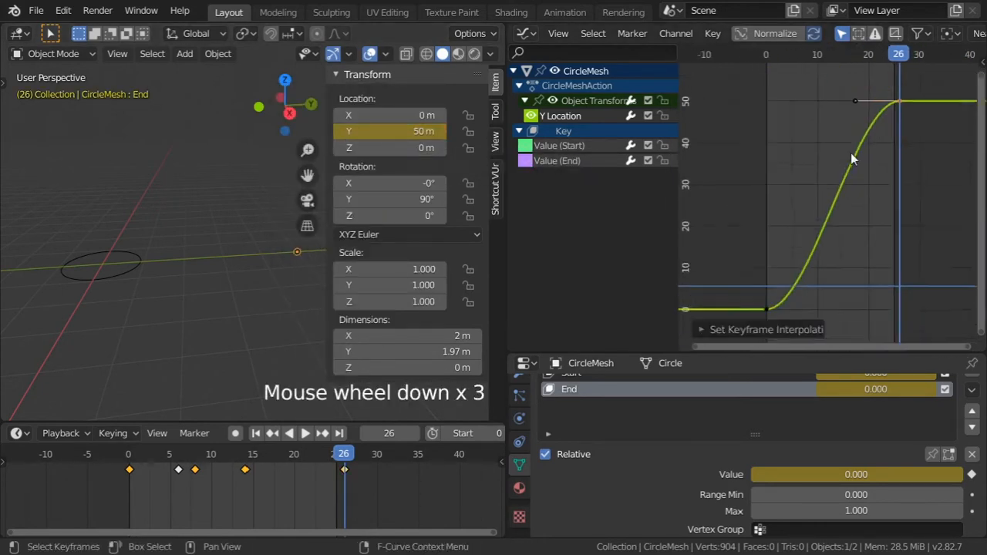
pyautogui.keyDown('shift'); pyautogui.moveTo(815, 220); pyautogui.dragTo(839, 154, button='middle'); pyautogui.keyUp('shift')
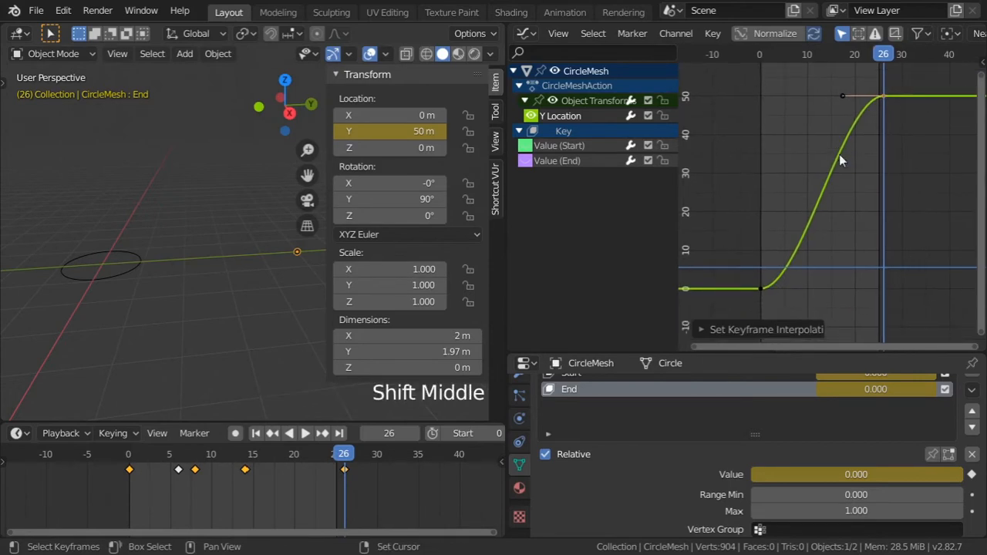
pyautogui.click(762, 289)
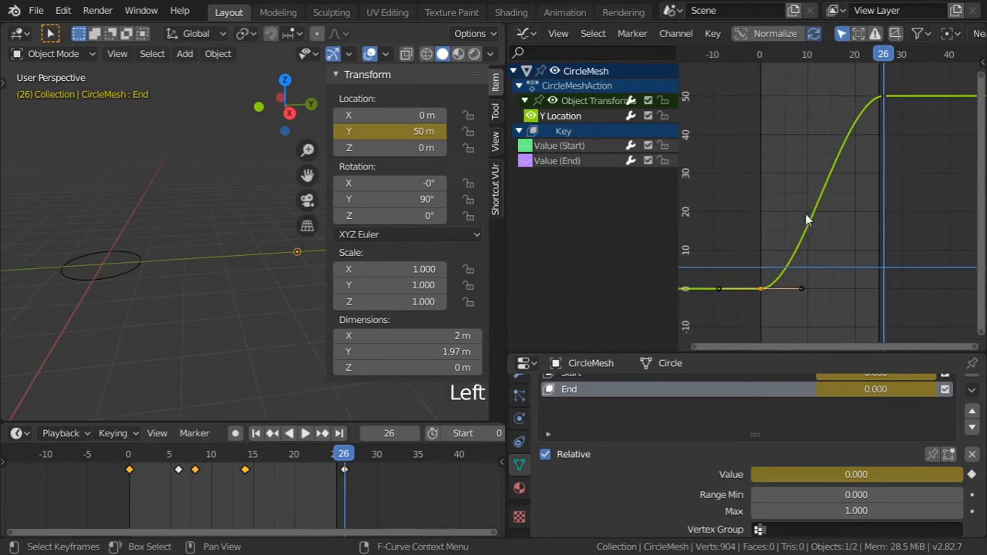
pyautogui.press('t')
pyautogui.click(711, 203)
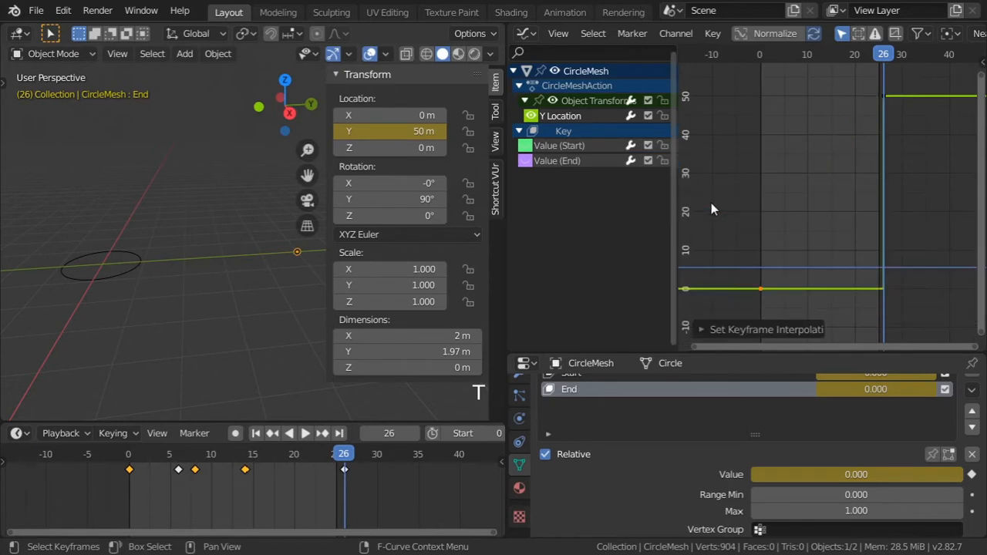
# - Add a Cycles modifier to the Y Location curve and set its After mode to Repeat with Offset
pyautogui.scroll(-7, 872, 202)
pyautogui.keyDown('shift'); pyautogui.moveTo(872, 202); pyautogui.dragTo(789, 202, button='middle'); pyautogui.keyUp('shift')
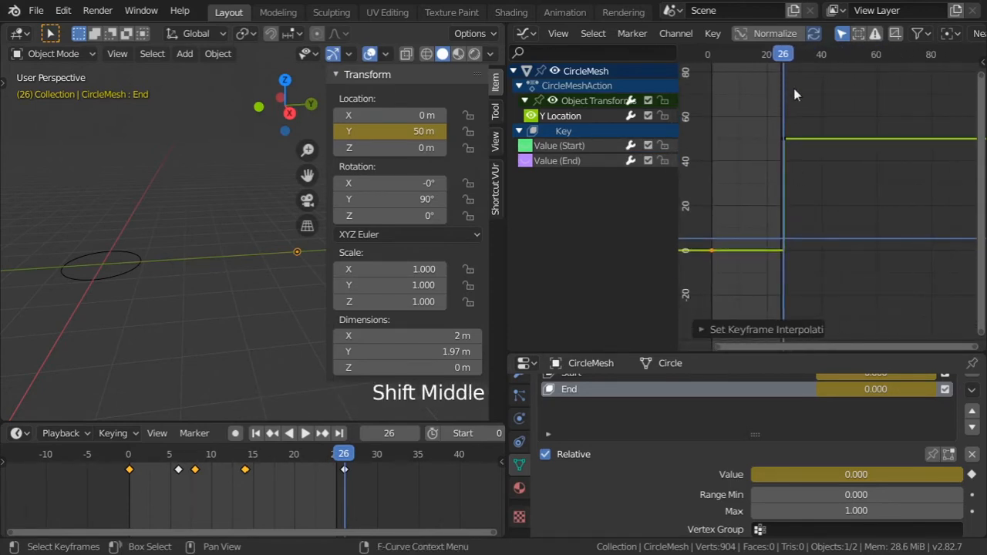
pyautogui.click(581, 113)
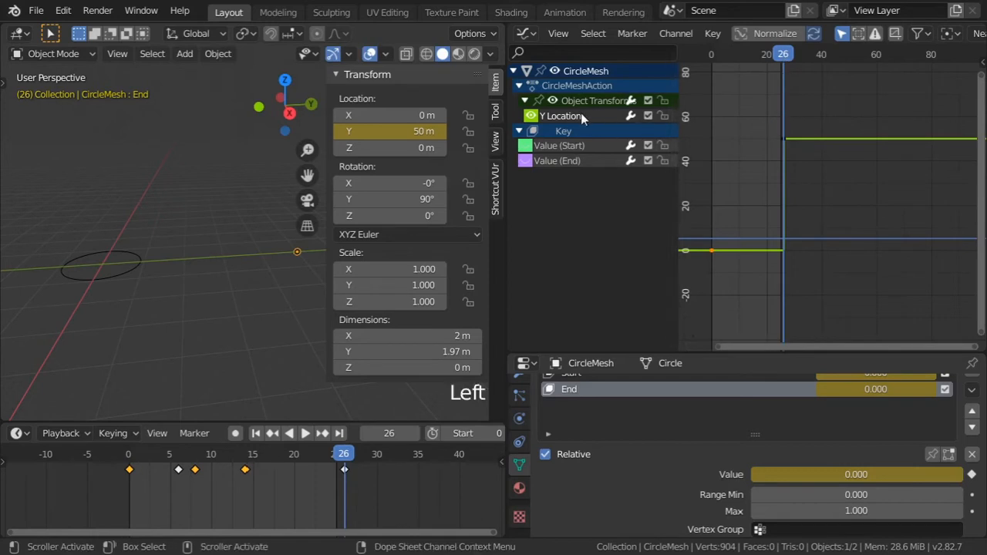
pyautogui.click(978, 63)
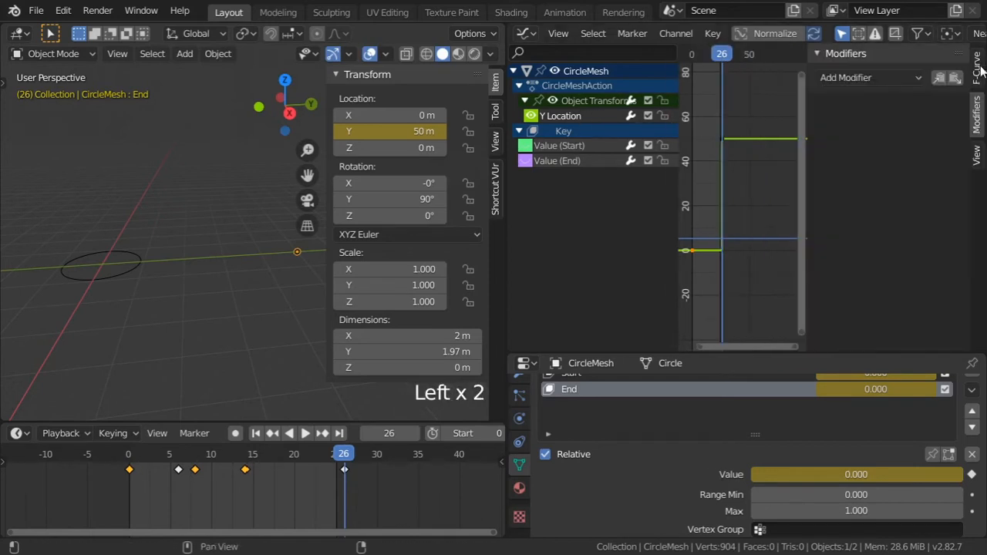
pyautogui.click(899, 77)
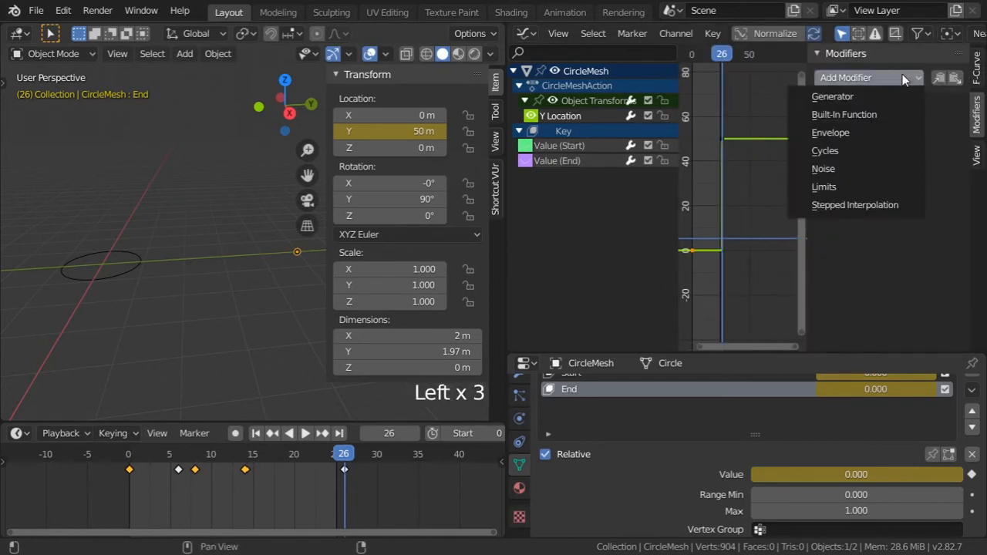
pyautogui.click(864, 146)
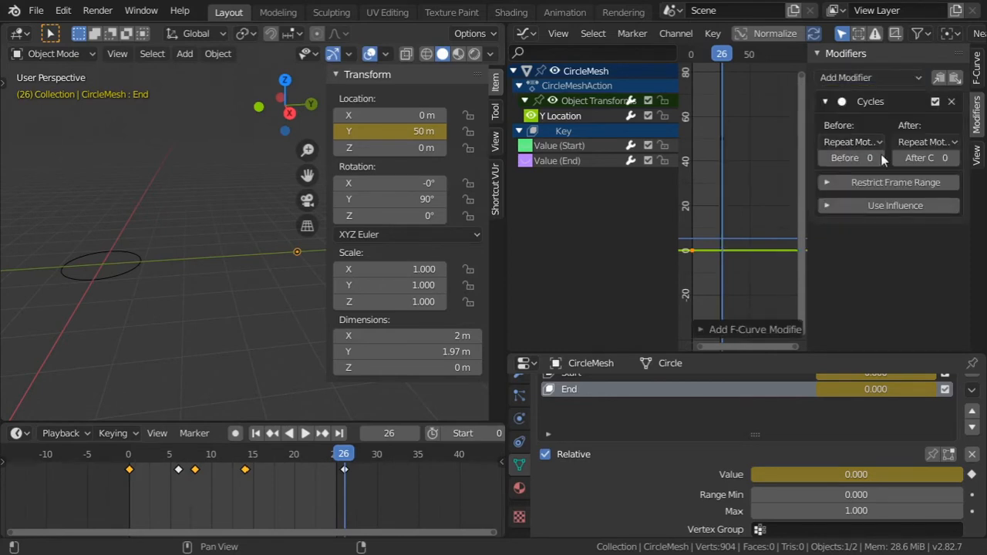
pyautogui.click(929, 143)
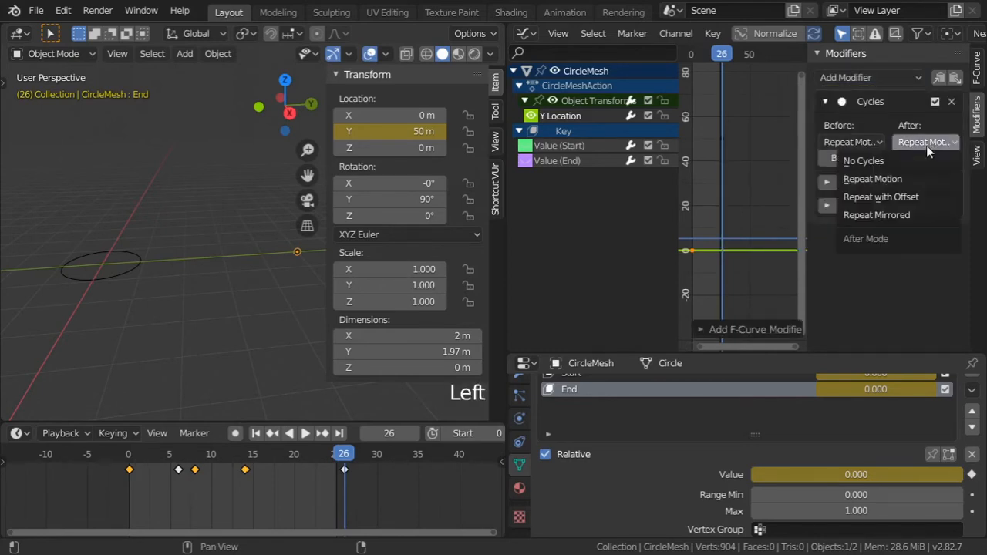
pyautogui.click(920, 195)
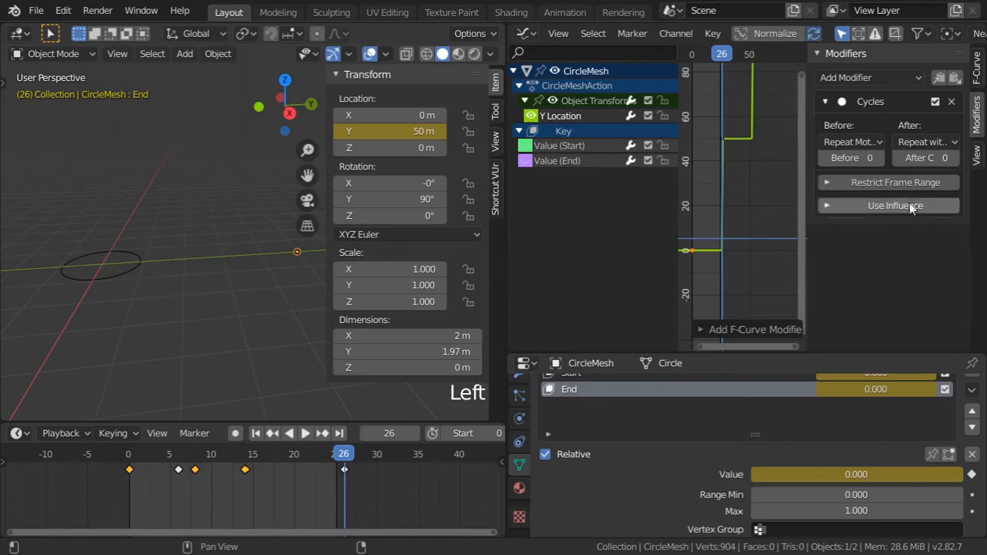
pyautogui.moveTo(808, 248); pyautogui.dragTo(925, 248)
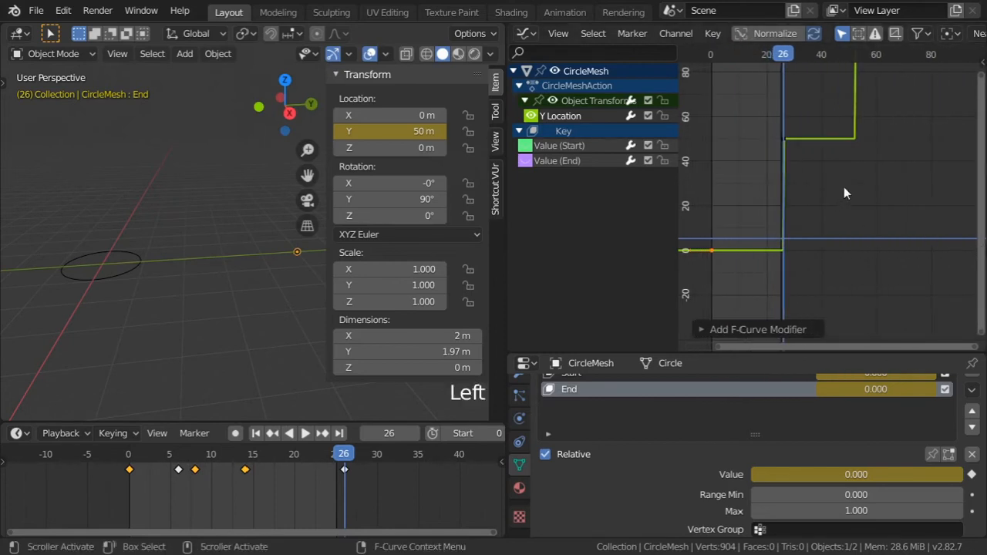
# - Scrub from frame 26 to frame 85 to check how the mesh jumps along the Y axis with each cycle
pyautogui.scroll(-6, 844, 187)
pyautogui.keyDown('ctrl'); pyautogui.moveTo(843, 184); pyautogui.dragTo(850, 161, button='middle'); pyautogui.keyUp('ctrl')
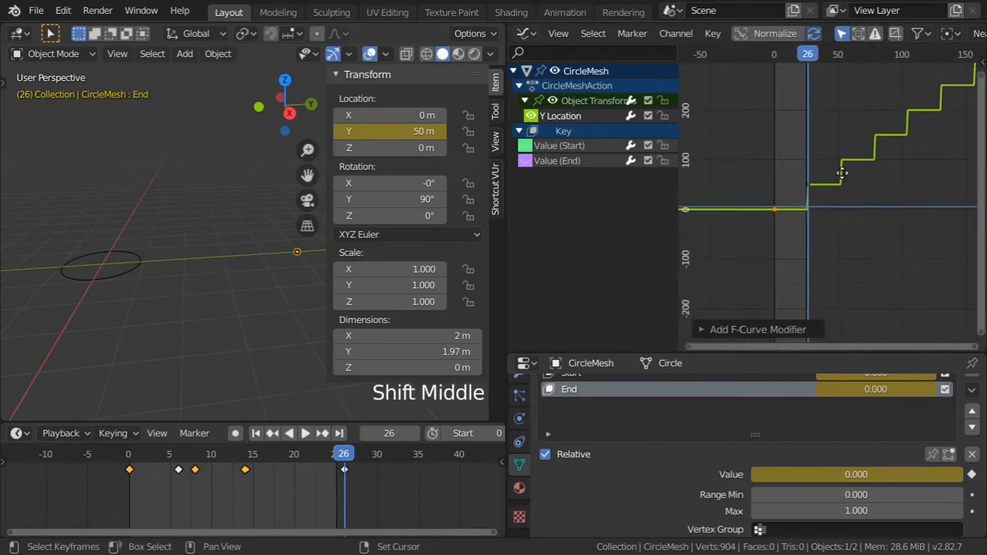
pyautogui.scroll(-2, 284, 285)
pyautogui.moveTo(283, 284)
pyautogui.keyDown('shift'); pyautogui.mouseDown(button='middle')
pyautogui.moveTo(244, 271)
pyautogui.moveTo(273, 271)
pyautogui.mouseUp(button='middle'); pyautogui.keyUp('shift')
pyautogui.scroll(3, 245, 273)
pyautogui.press('n')
pyautogui.scroll(2, 247, 276)
pyautogui.moveTo(802, 55)
pyautogui.mouseDown()
pyautogui.moveTo(783, 57)
pyautogui.moveTo(816, 62)
pyautogui.moveTo(808, 58)
pyautogui.mouseUp()
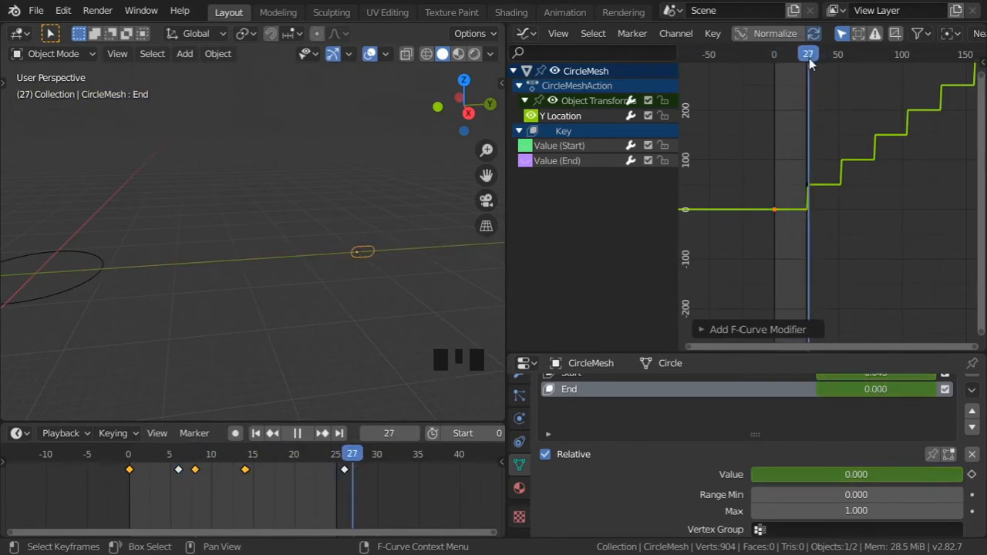
pyautogui.scroll(-3, 320, 260)
pyautogui.moveTo(320, 260); pyautogui.dragTo(327, 262, button='middle')
pyautogui.scroll(-5, 351, 265)
pyautogui.moveTo(812, 54); pyautogui.dragTo(884, 61)
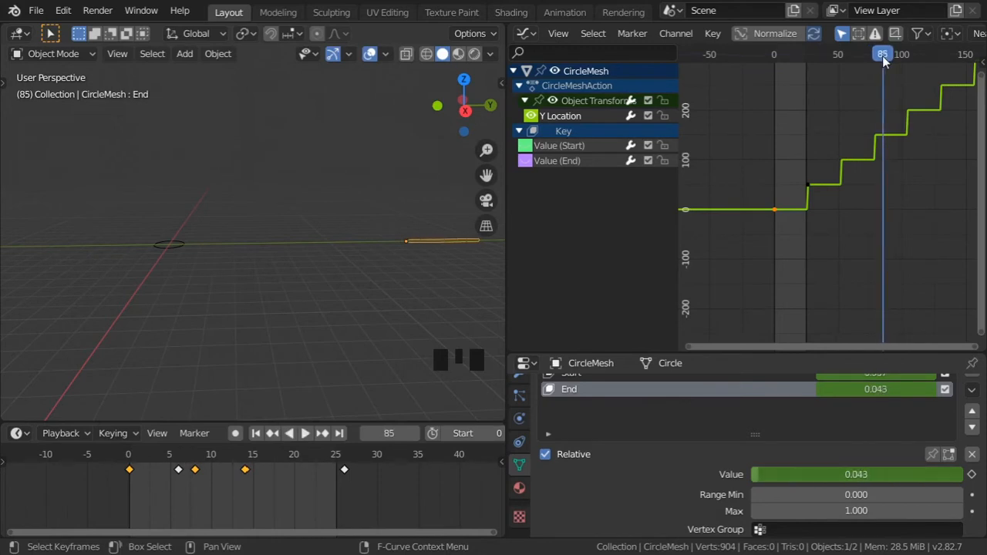
pyautogui.moveTo(302, 242); pyautogui.dragTo(324, 293, button='middle')
# - Enable the viewport display of CircleMesh's Curve modifier
pyautogui.moveTo(520, 467); pyautogui.dragTo(524, 472, button='middle')
pyautogui.click(519, 447)
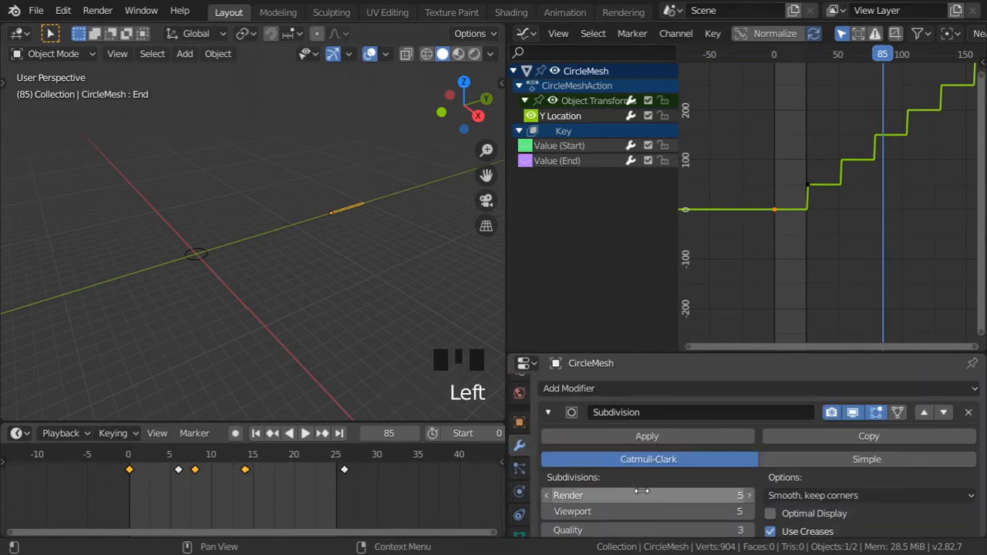
pyautogui.moveTo(648, 490); pyautogui.dragTo(648, 451, button='middle')
pyautogui.click(854, 523)
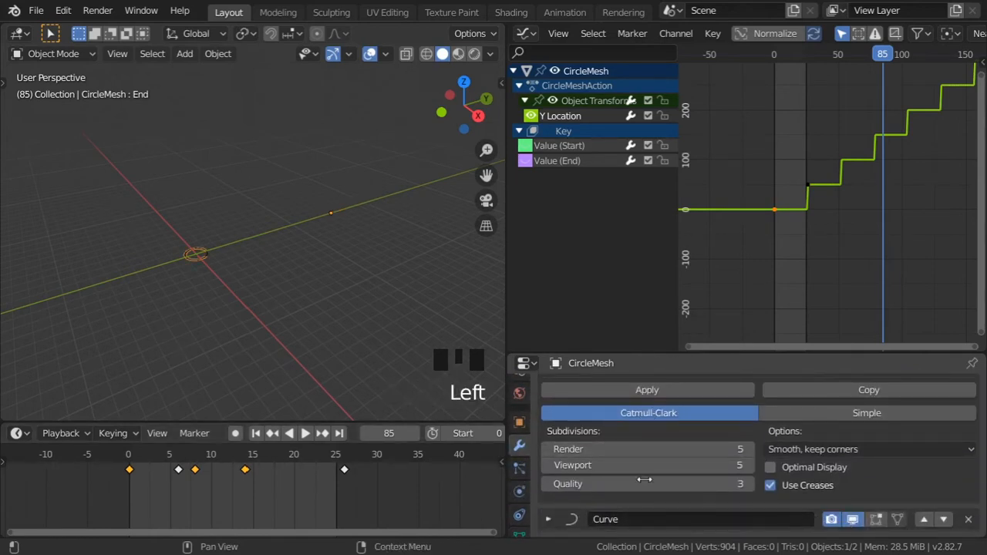
# - Frame the curve-deformed mesh and view it from the top
pyautogui.moveTo(107, 209); pyautogui.dragTo(133, 229, button='middle')
pyautogui.press('KP_Decimal')
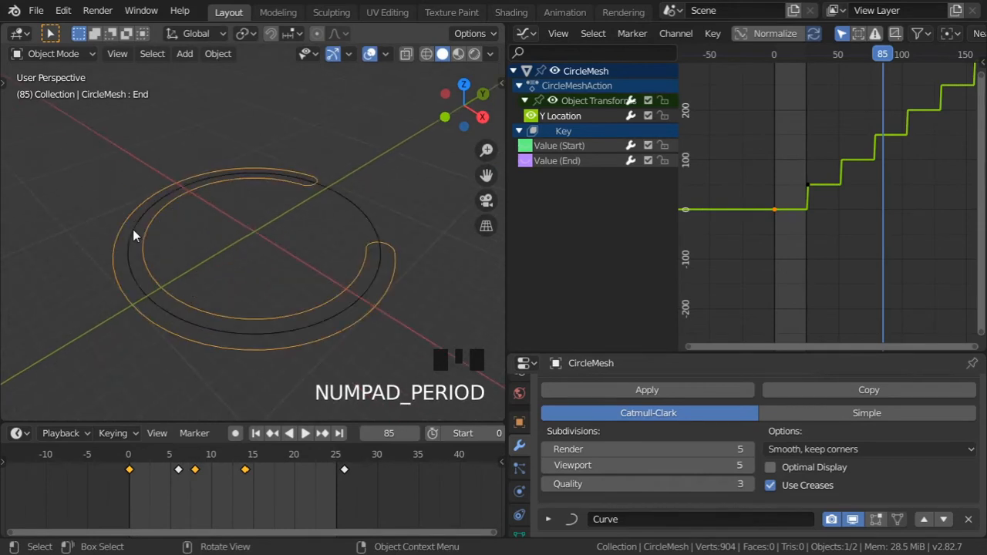
pyautogui.click(463, 85)
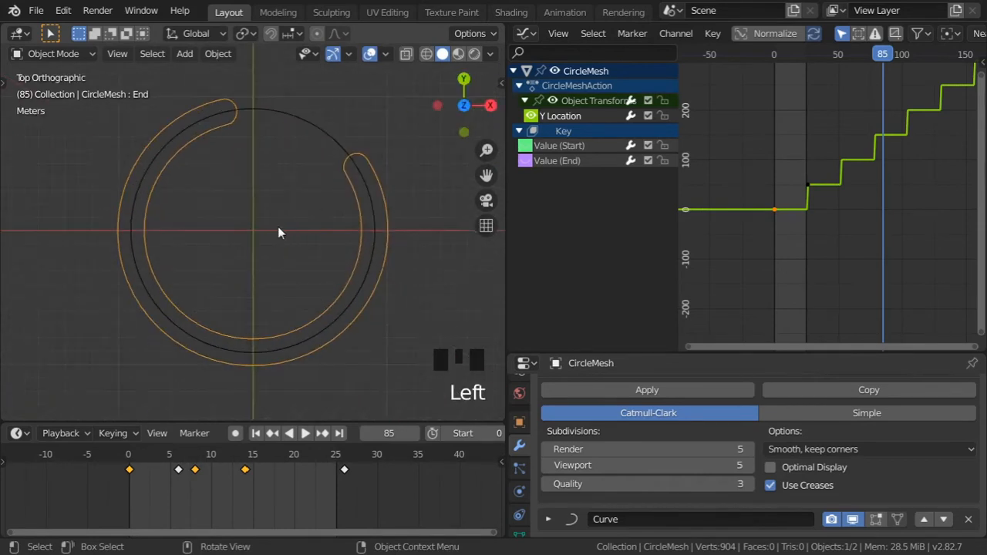
pyautogui.scroll(-2, 282, 241)
pyautogui.keyDown('shift'); pyautogui.moveTo(276, 247); pyautogui.dragTo(245, 238, button='middle'); pyautogui.keyUp('shift')
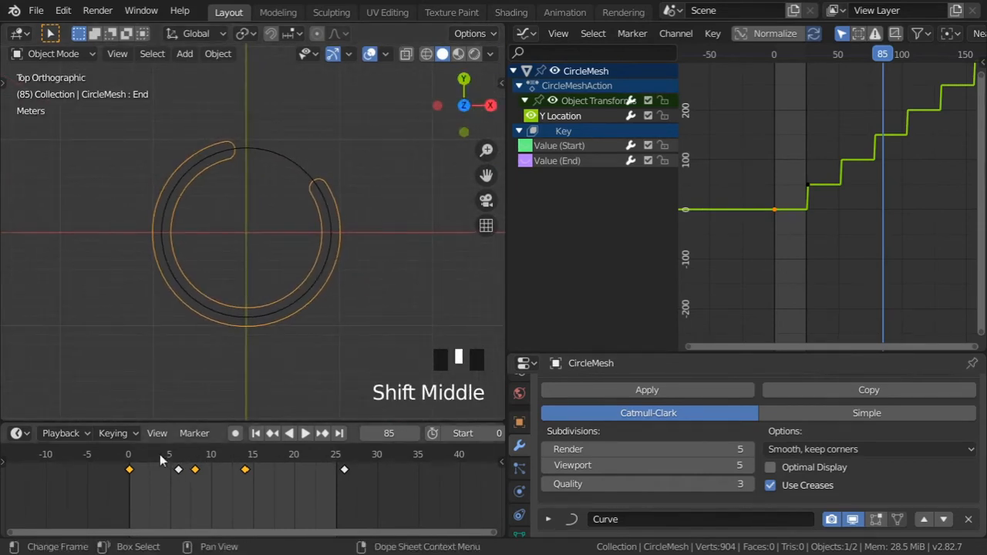
# - Scrub through the animation to frame 120 and back to frame 2 to check the mesh's movement along the curve
pyautogui.moveTo(158, 457); pyautogui.dragTo(461, 437)
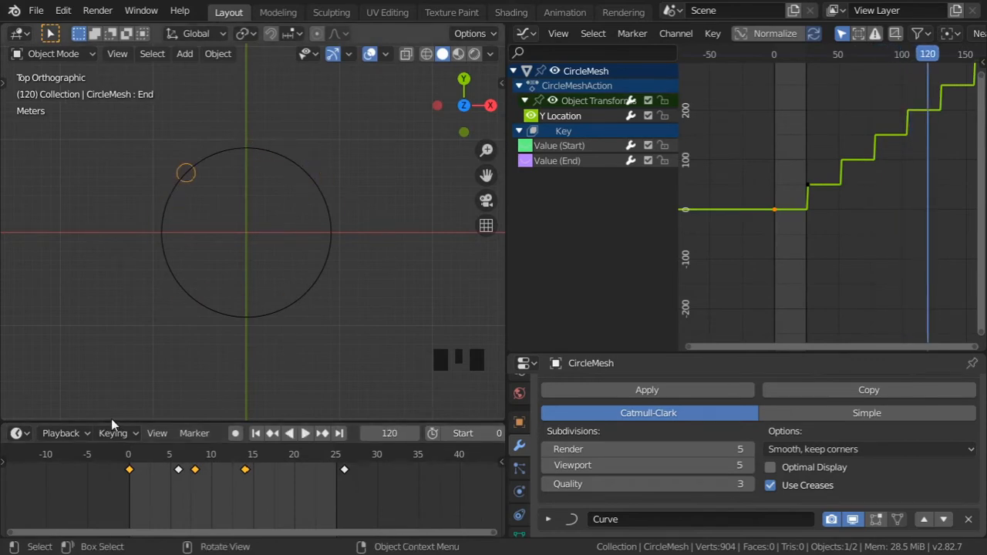
pyautogui.click(138, 456)
pyautogui.moveTo(139, 456); pyautogui.dragTo(145, 455)
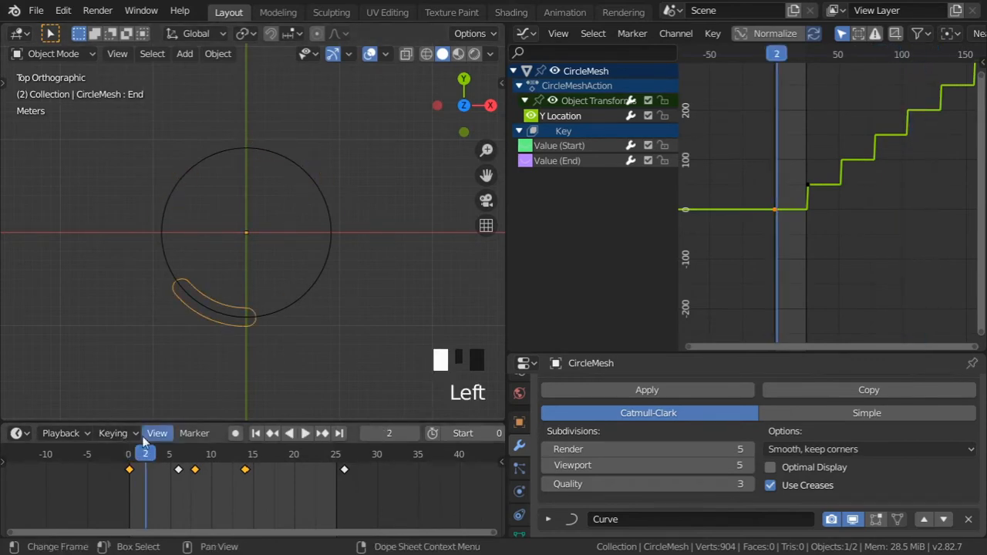
# - Add a Plain Axes empty at the centre of the Bezier circle
pyautogui.keyDown('shift'); pyautogui.moveTo(140, 352); pyautogui.dragTo(136, 357, button='middle'); pyautogui.keyUp('shift')
pyautogui.hotkey('shift', 'a')
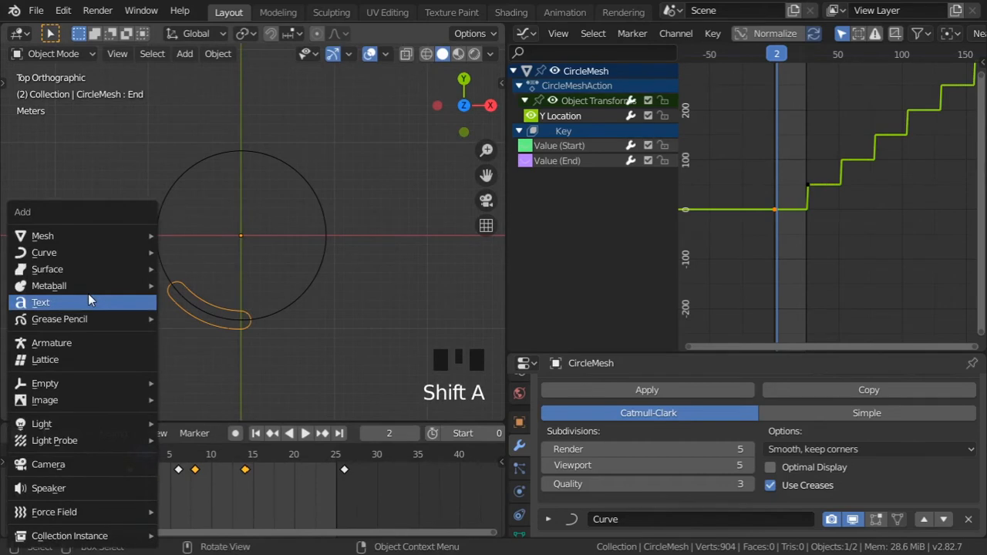
pyautogui.moveTo(83, 381)
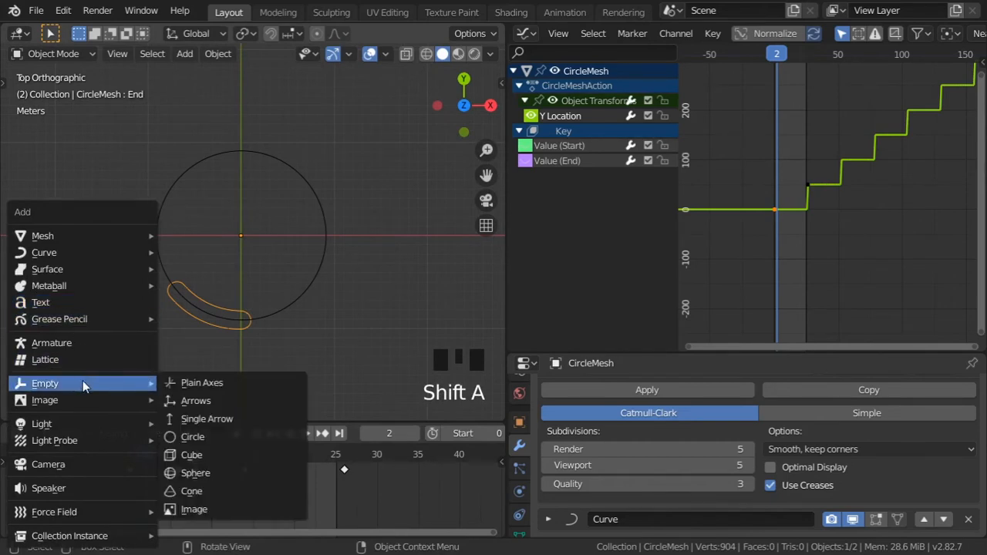
pyautogui.click(176, 385)
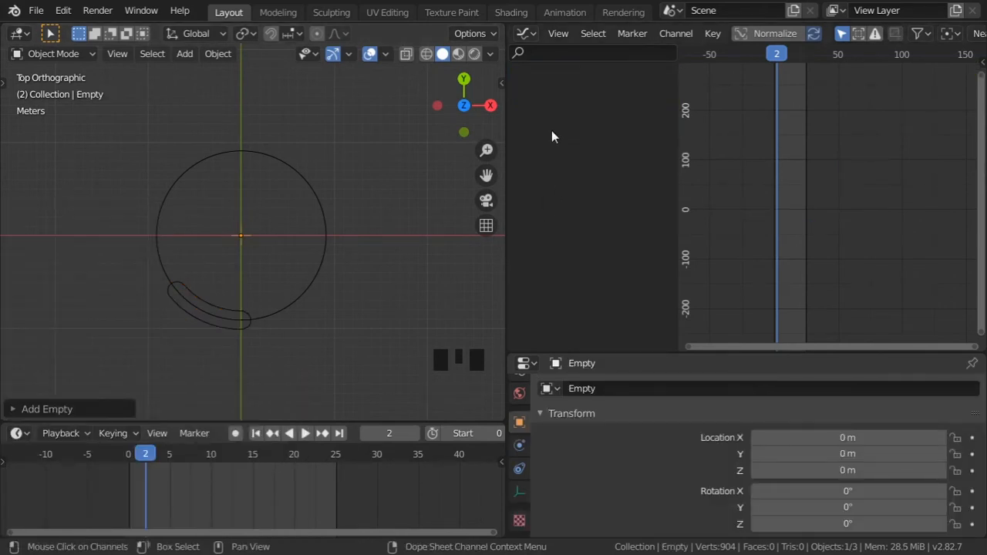
# - Show the Outliner in place of the Graph Editor and rename the new empty to Ctrl
pyautogui.click(524, 34)
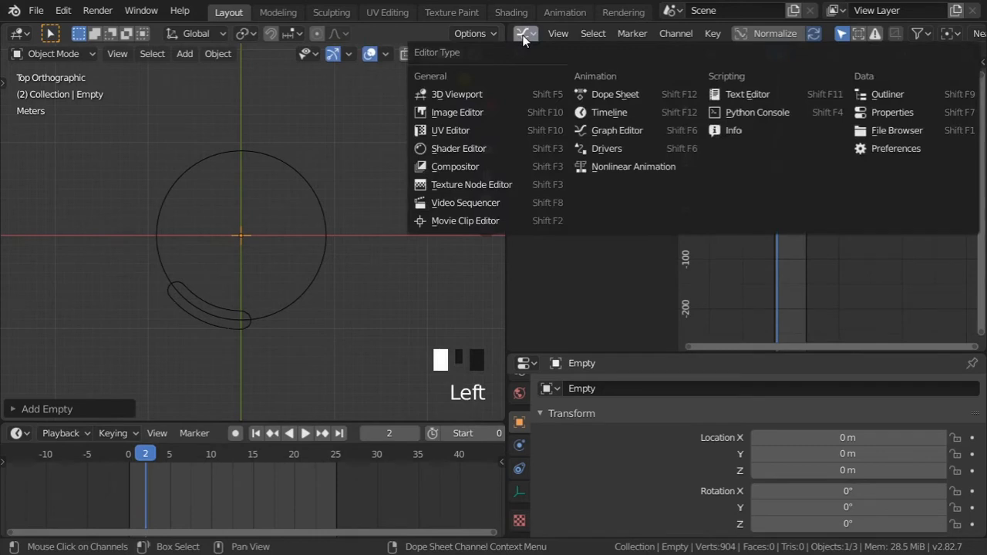
pyautogui.click(879, 94)
pyautogui.doubleClick(590, 120)
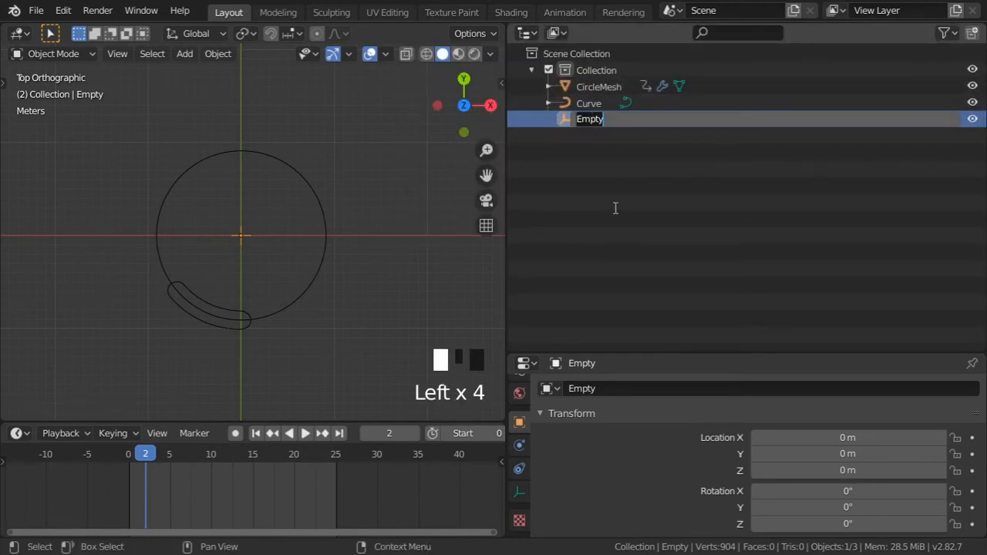
pyautogui.write('Ctrl')
pyautogui.press('Return')
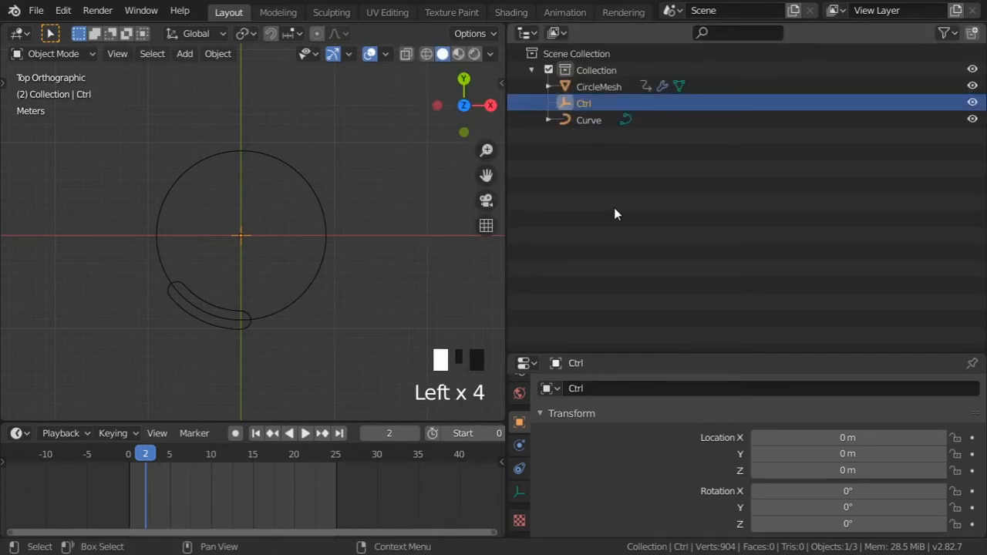
# - Parent CircleMesh and Curve to the Ctrl empty using the Object parent type
pyautogui.scroll(3, 229, 302)
pyautogui.keyDown('shift'); pyautogui.moveTo(229, 302); pyautogui.dragTo(232, 289, button='middle'); pyautogui.keyUp('shift')
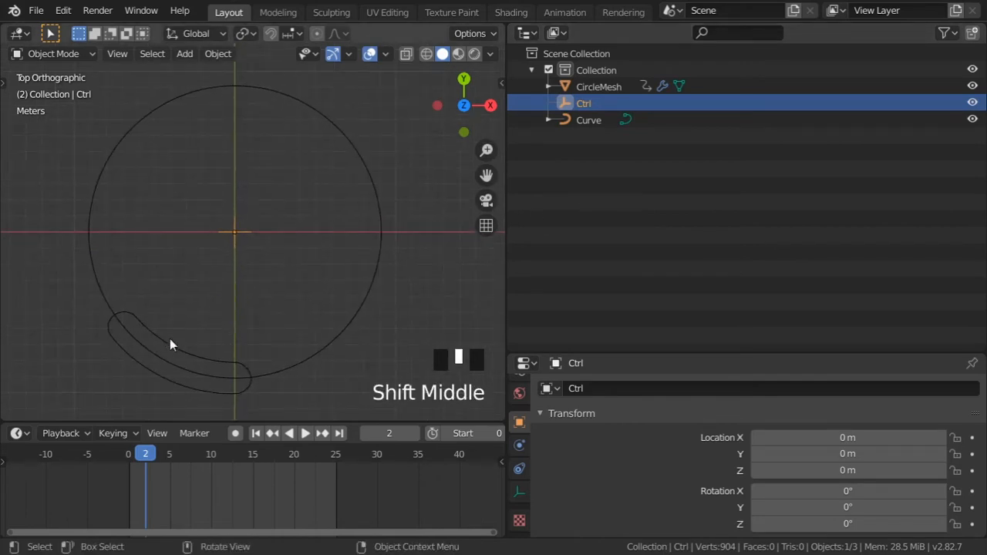
pyautogui.click(132, 316)
pyautogui.keyDown('shift'); pyautogui.click(101, 285); pyautogui.keyUp('shift')
pyautogui.keyDown('shift'); pyautogui.click(232, 247); pyautogui.keyUp('shift')
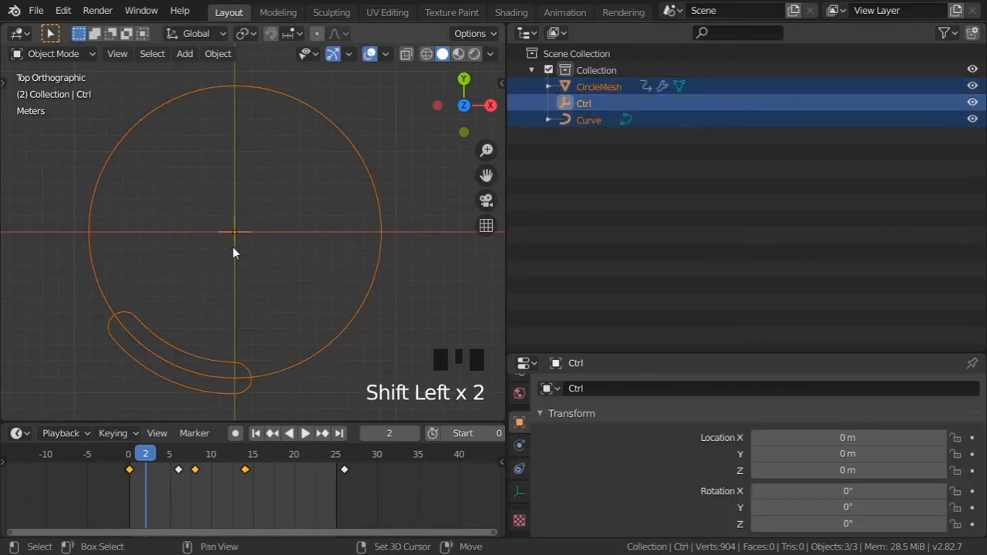
pyautogui.hotkey('ctrl', 'p')
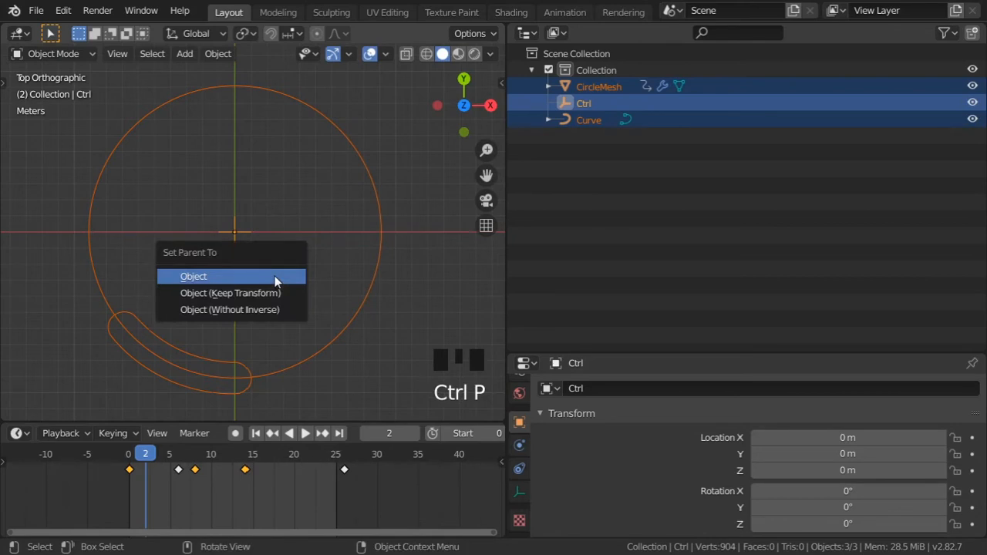
pyautogui.click(275, 277)
pyautogui.scroll(-2, 269, 270)
pyautogui.keyDown('shift'); pyautogui.moveTo(270, 271); pyautogui.dragTo(251, 260, button='middle'); pyautogui.keyUp('shift')
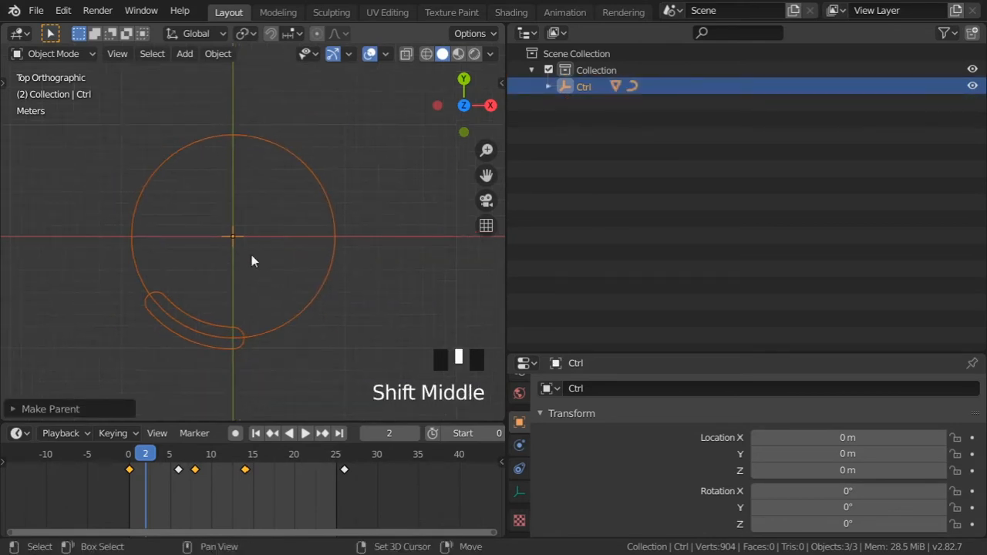
# - Keyframe only the Z rotation of the Ctrl empty at 0° on frame 0
pyautogui.click(246, 240)
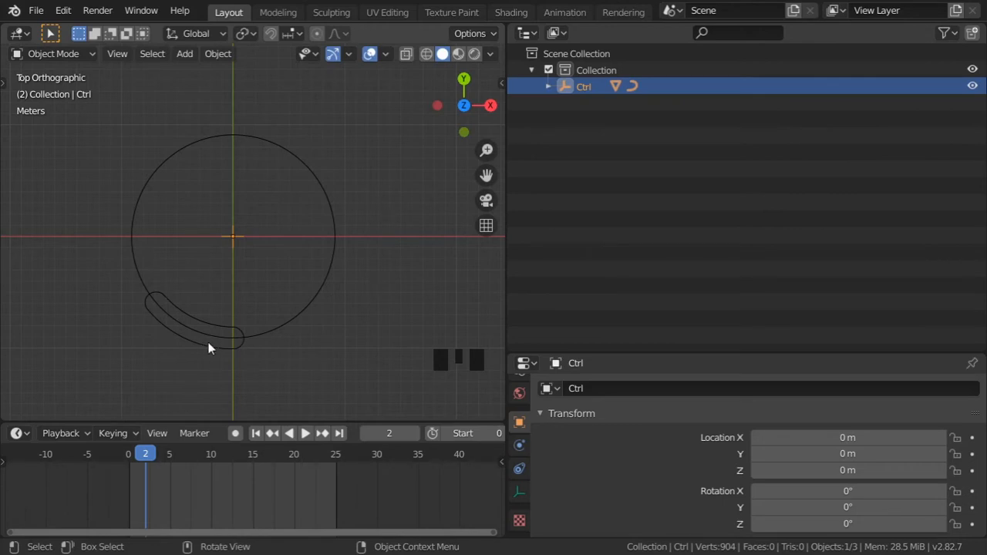
pyautogui.press('n')
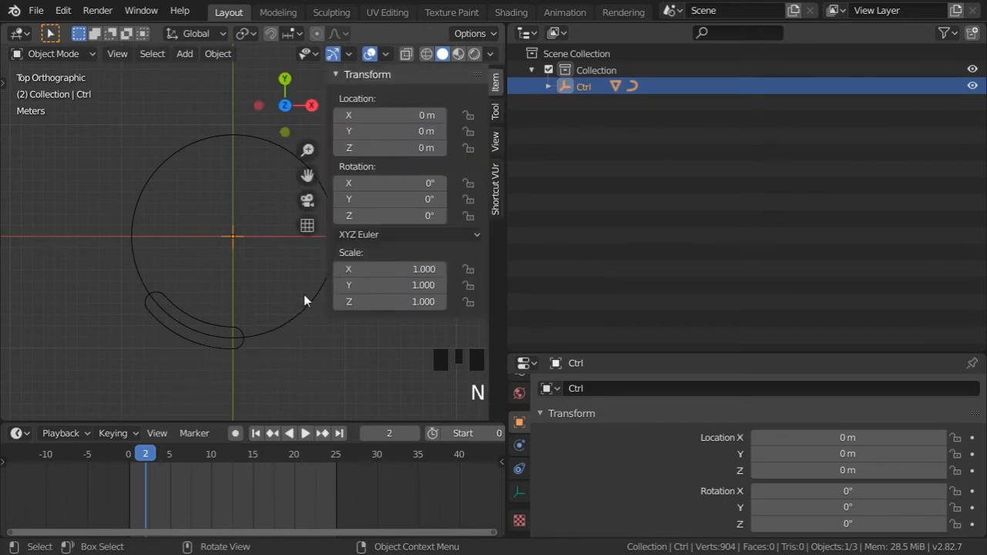
pyautogui.scroll(-1, 262, 276)
pyautogui.keyDown('shift'); pyautogui.moveTo(254, 273); pyautogui.dragTo(222, 276, button='middle'); pyautogui.keyUp('shift')
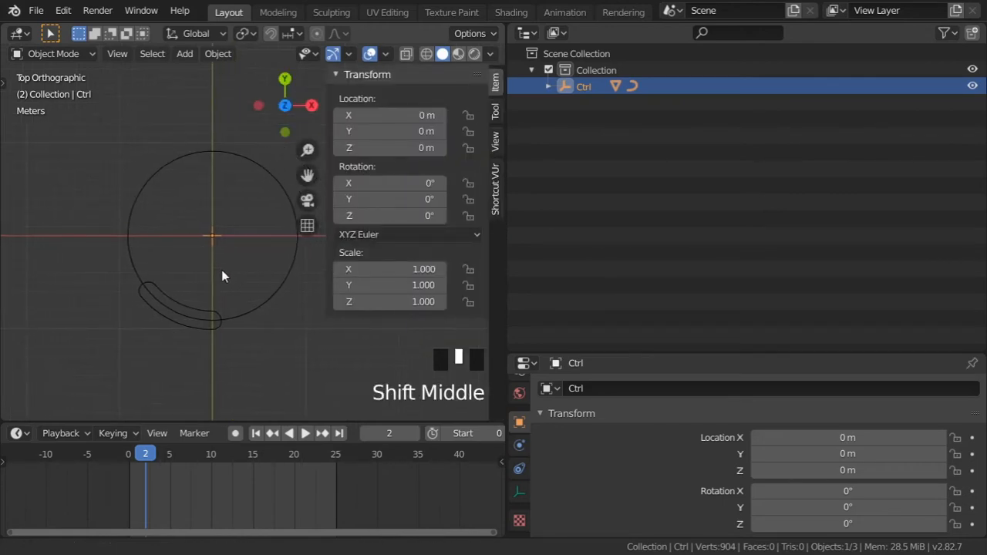
pyautogui.moveTo(145, 453); pyautogui.dragTo(131, 457)
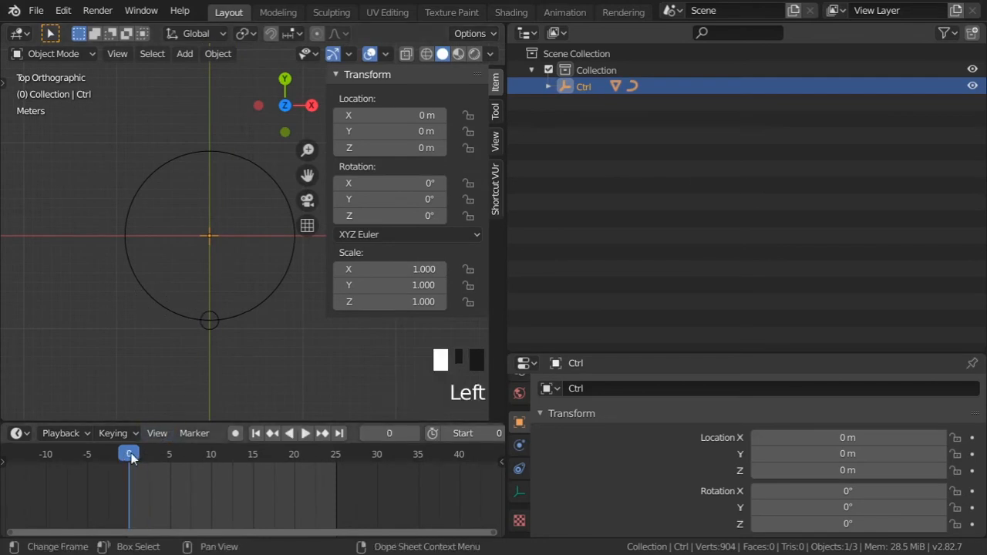
pyautogui.rightClick(382, 216)
pyautogui.click(353, 217)
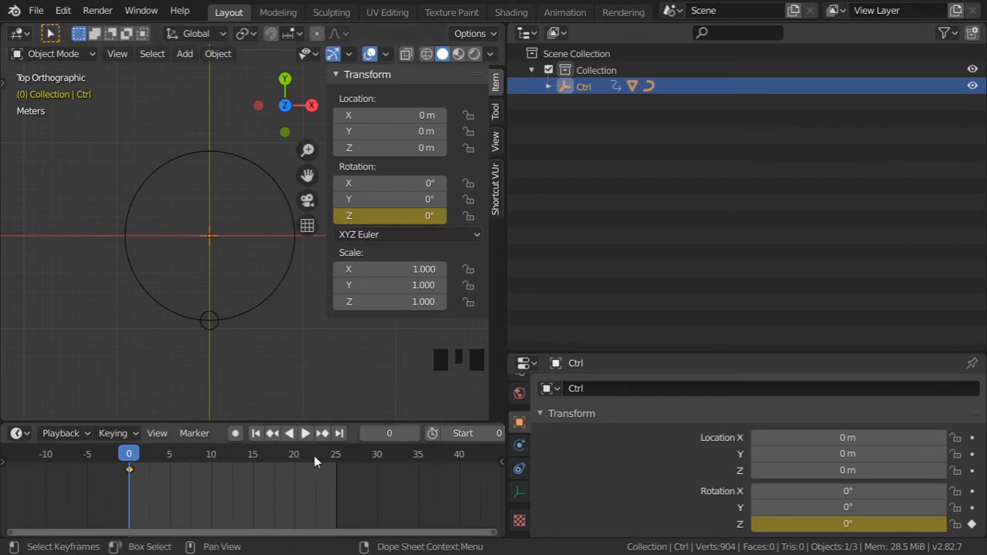
# - Set Ctrl's Z rotation to -135° on frame 26 and keyframe it
pyautogui.moveTo(314, 456); pyautogui.dragTo(345, 459)
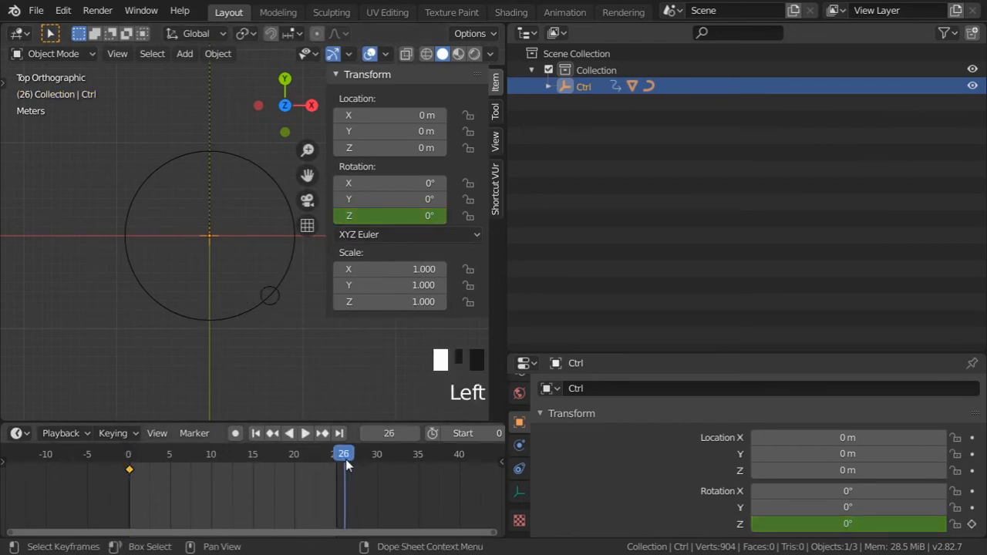
pyautogui.click(366, 218)
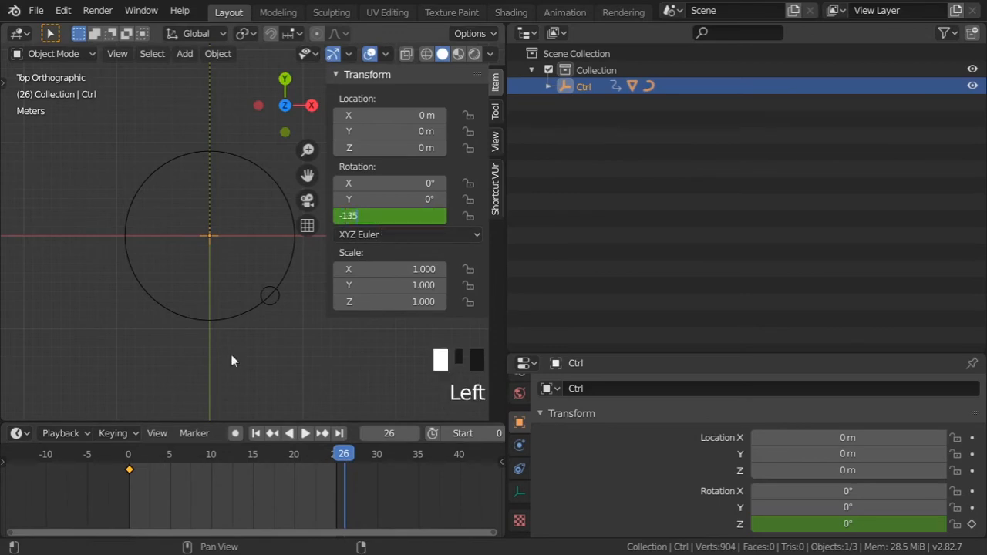
pyautogui.press('Return')
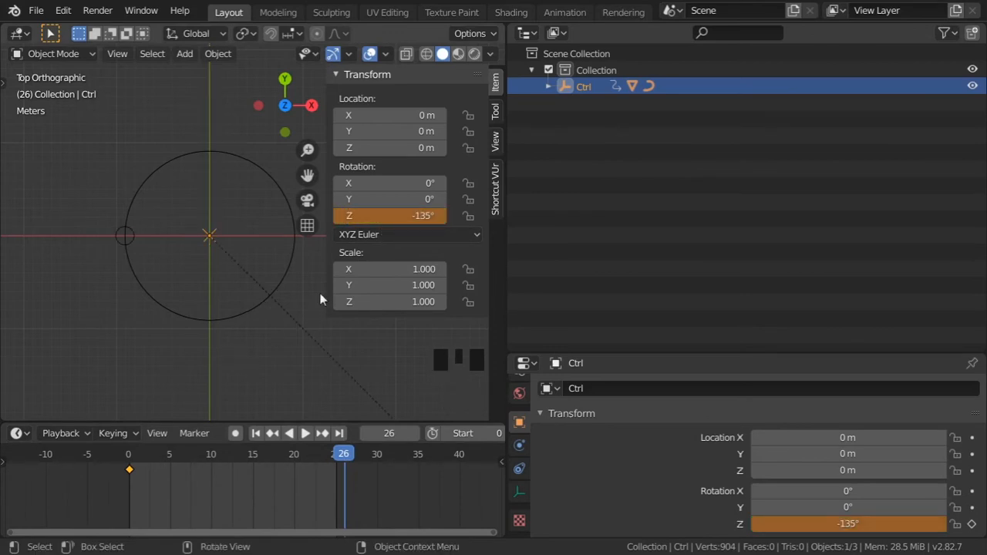
pyautogui.press('i')
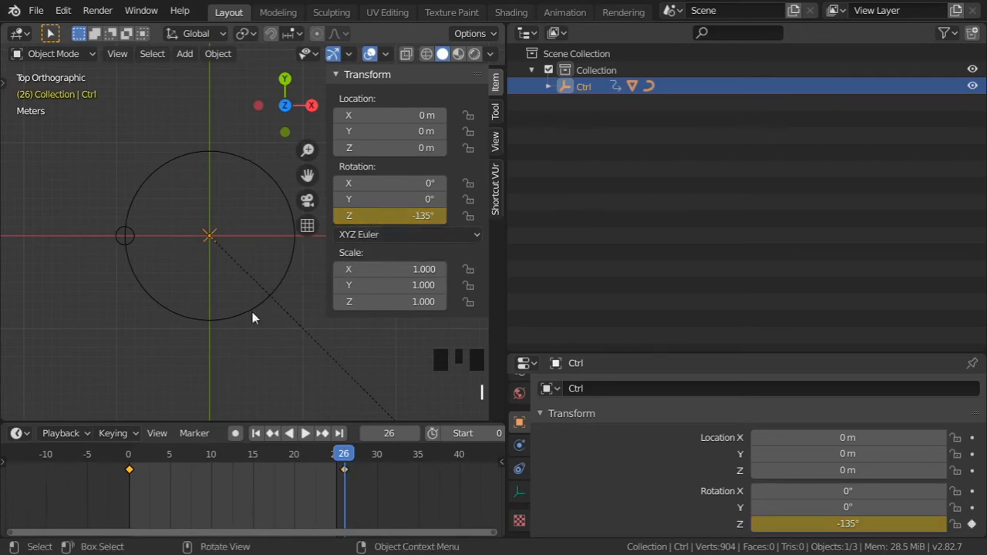
# - Show the Graph Editor and set both of Ctrl's Z rotation keyframes to linear interpolation
pyautogui.click(526, 34)
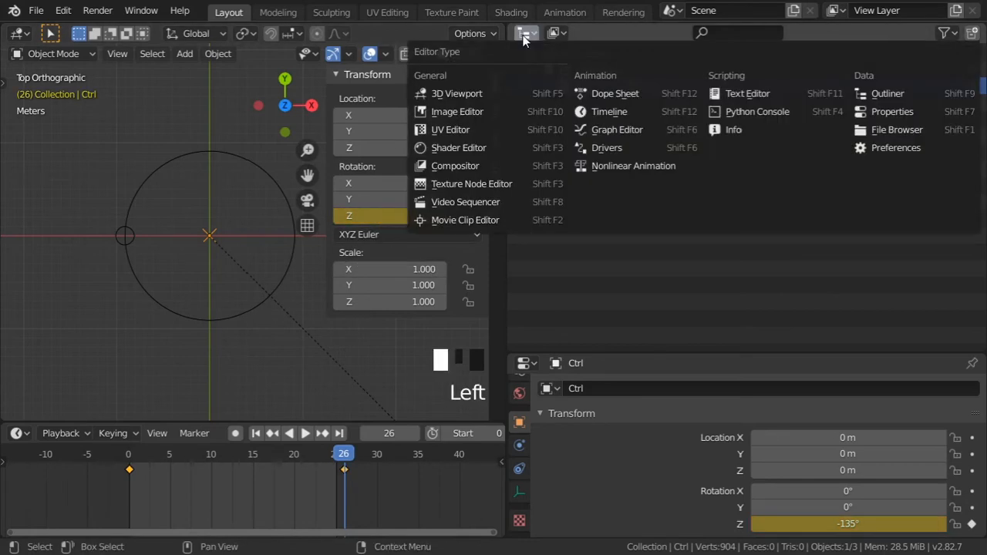
pyautogui.click(624, 129)
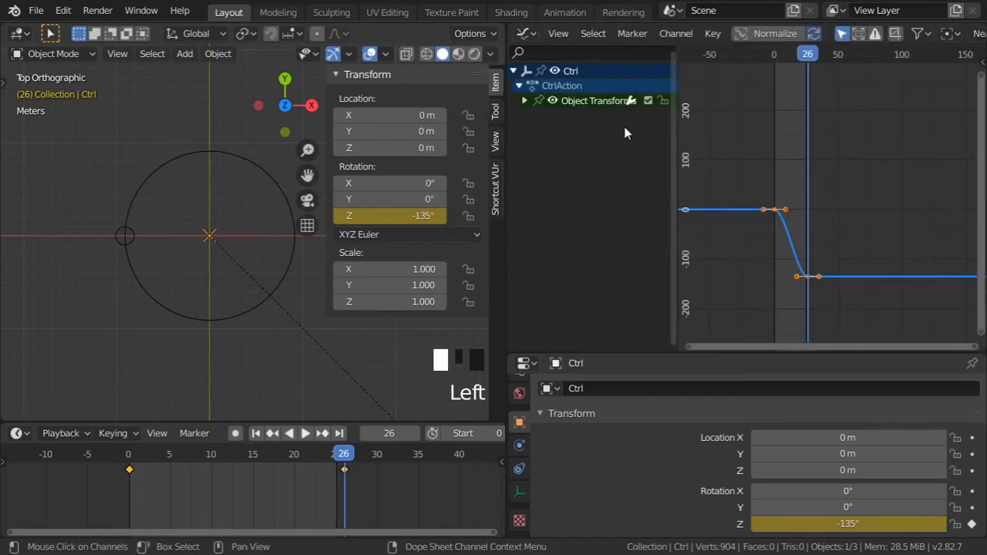
pyautogui.click(581, 102)
pyautogui.doubleClick(583, 102)
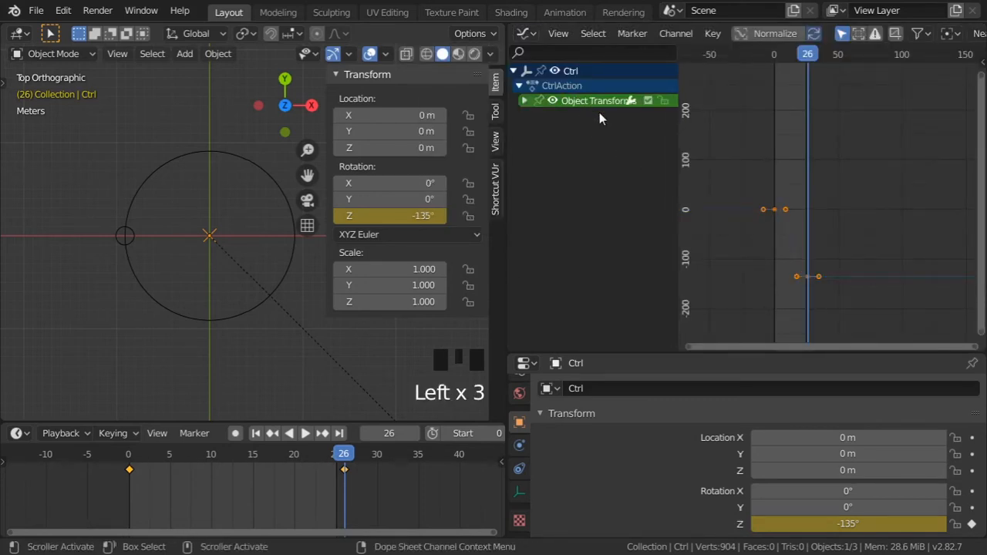
pyautogui.keyDown('shift'); pyautogui.moveTo(768, 222); pyautogui.dragTo(764, 214, button='middle'); pyautogui.keyUp('shift')
pyautogui.moveTo(754, 182); pyautogui.dragTo(849, 282)
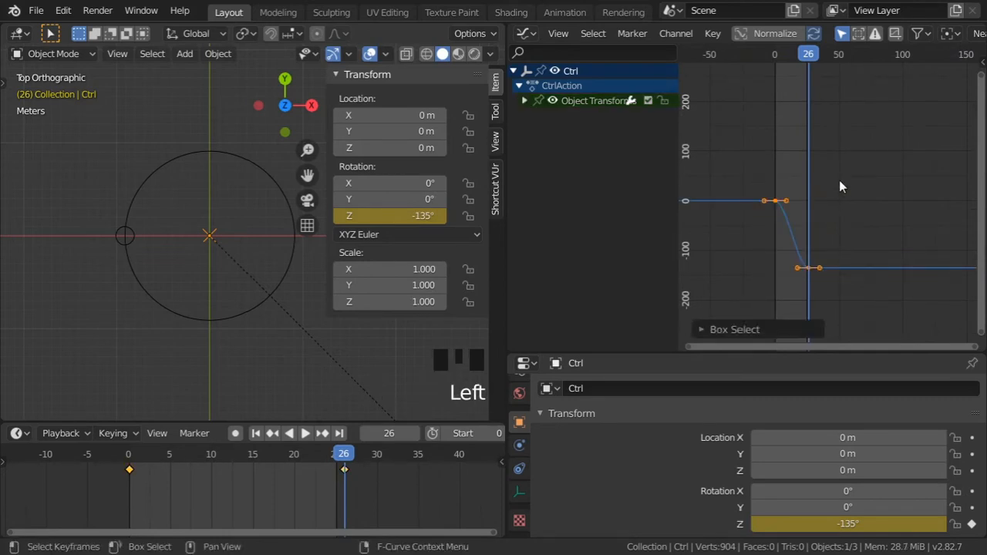
pyautogui.press('t')
pyautogui.click(672, 196)
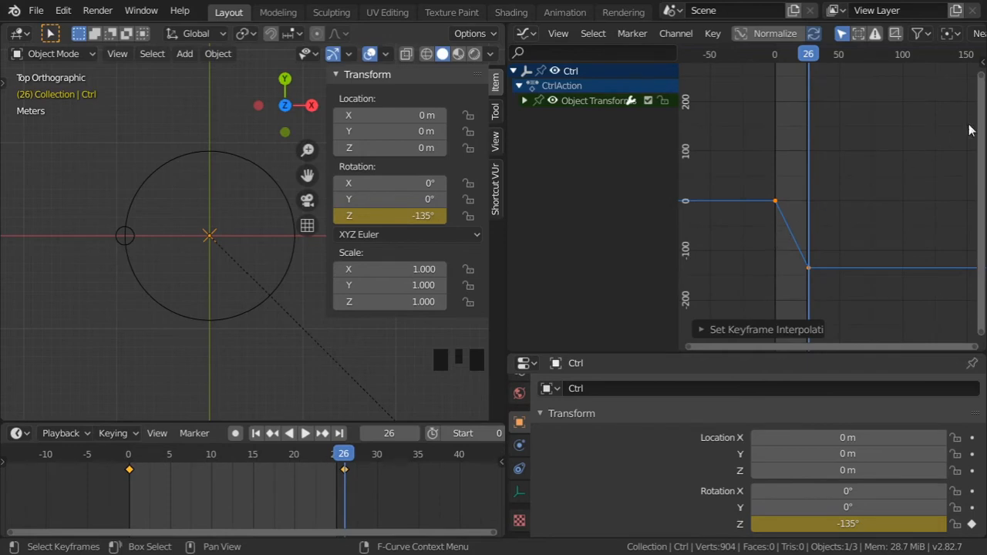
# - Add a Cycles modifier to the Z Euler Rotation curve and set its After mode to Repeat with Offset
pyautogui.click(980, 63)
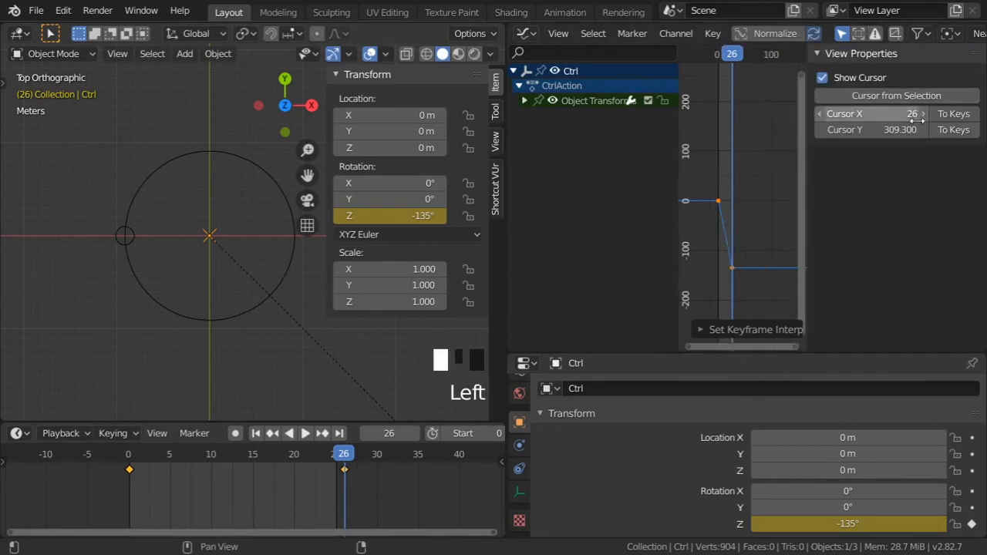
pyautogui.click(524, 101)
pyautogui.click(568, 115)
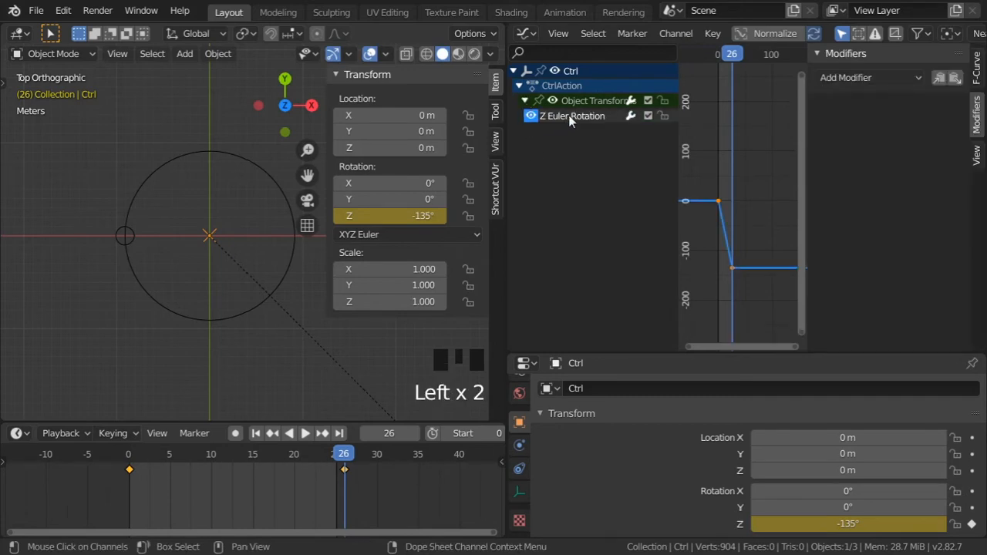
pyautogui.click(903, 79)
pyautogui.click(865, 150)
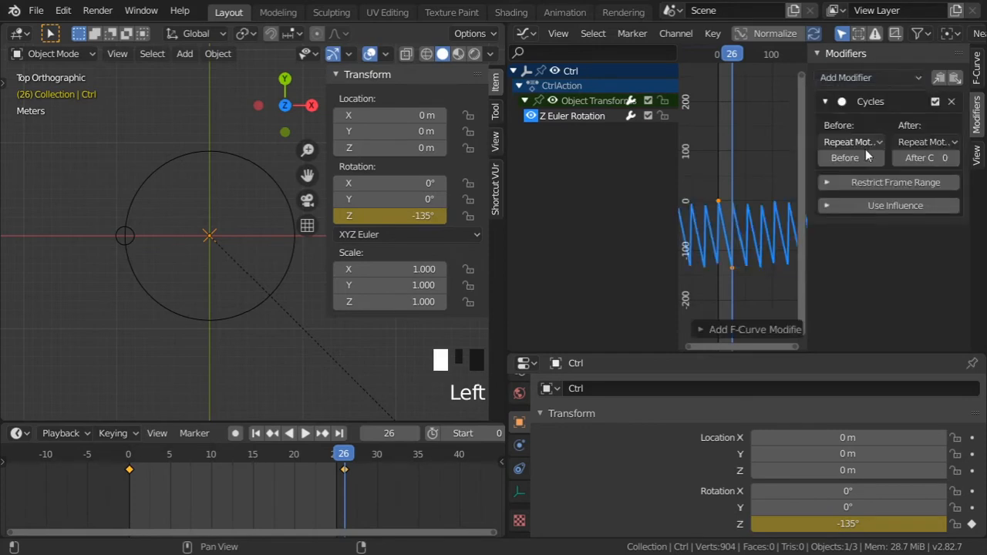
pyautogui.click(922, 143)
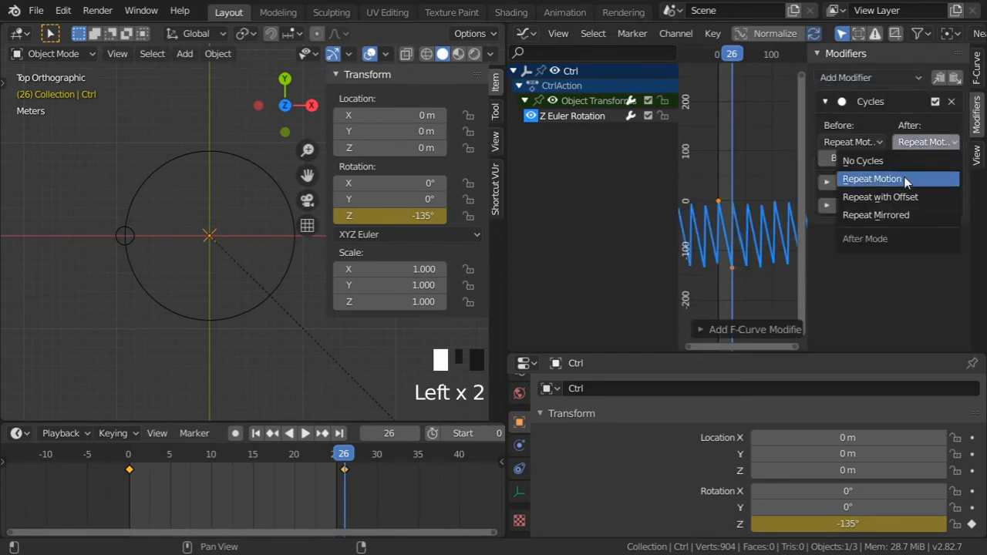
pyautogui.click(906, 198)
# - Examine the offset rotation curve and scrub to frame 89 to check how the stretching mesh rotates across cycles
pyautogui.scroll(-3, 721, 258)
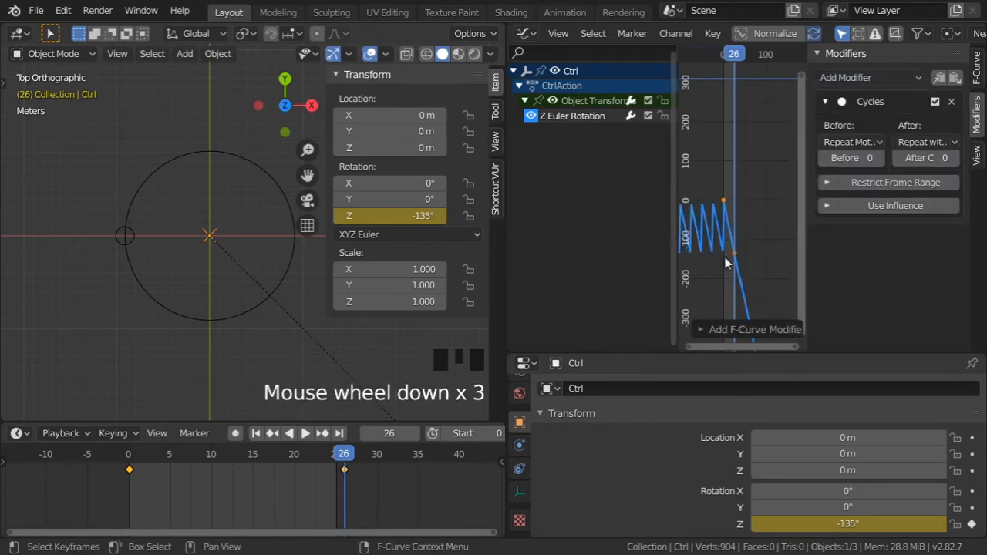
pyautogui.scroll(-6, 725, 262)
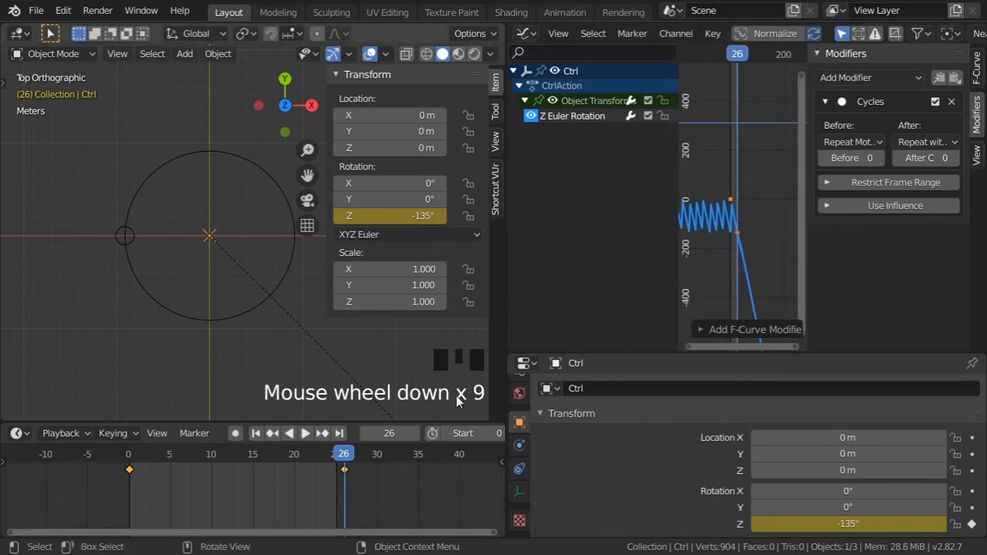
pyautogui.moveTo(343, 453); pyautogui.dragTo(381, 434)
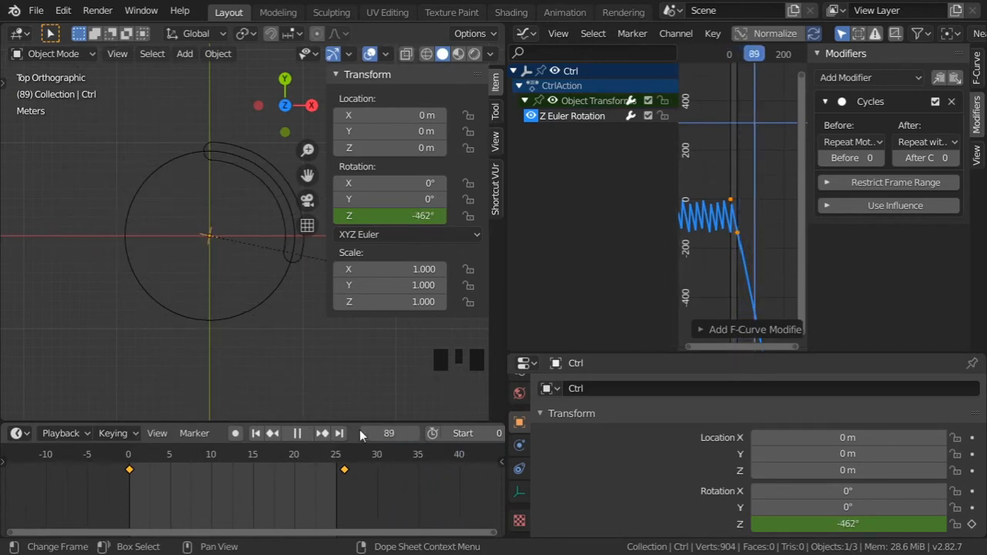
pyautogui.click(300, 433)
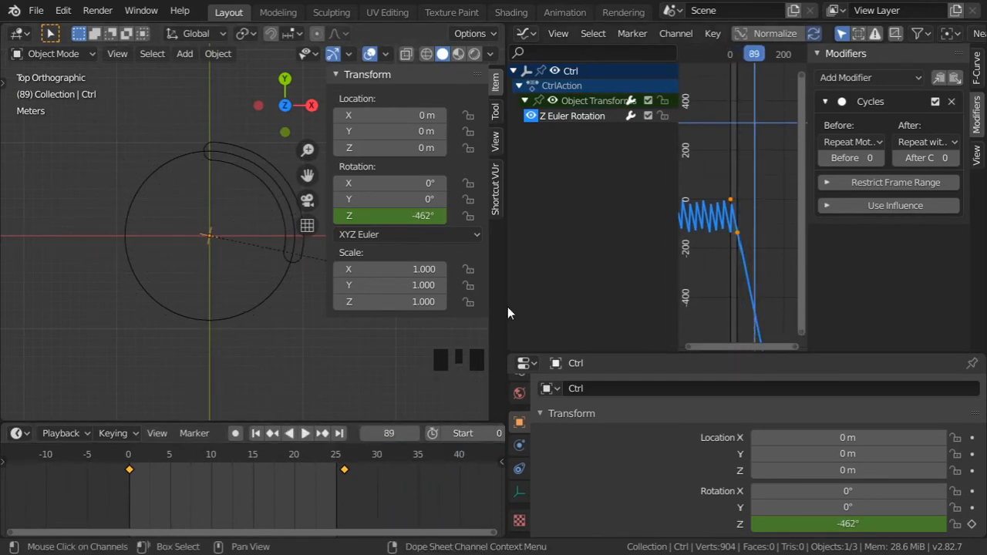
# - Widen the 3D viewport and hide its transform sidebar
pyautogui.moveTo(507, 306); pyautogui.dragTo(699, 306)
pyautogui.press('n')
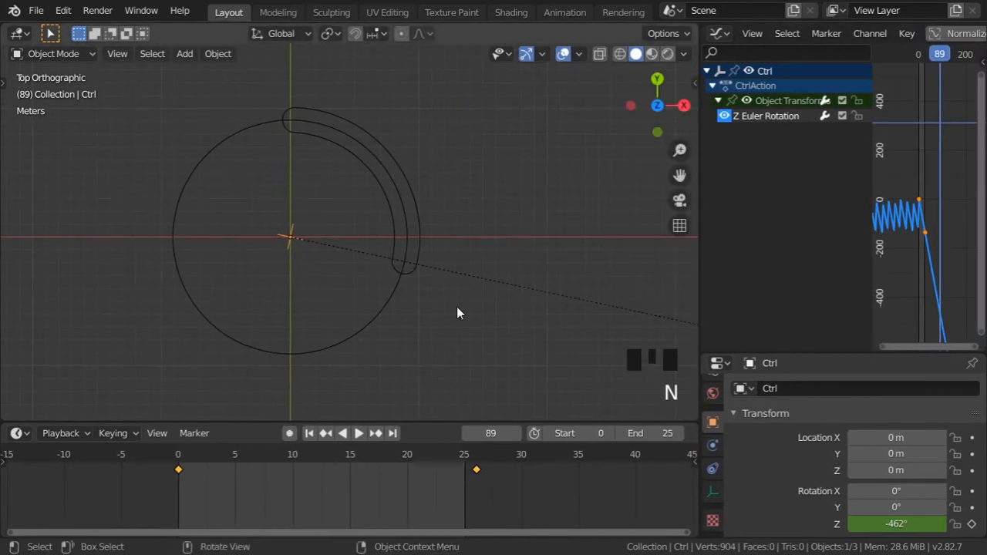
# - Add a Skin modifier to CircleMesh after the Subdivision and Curve modifiers
pyautogui.click(419, 252)
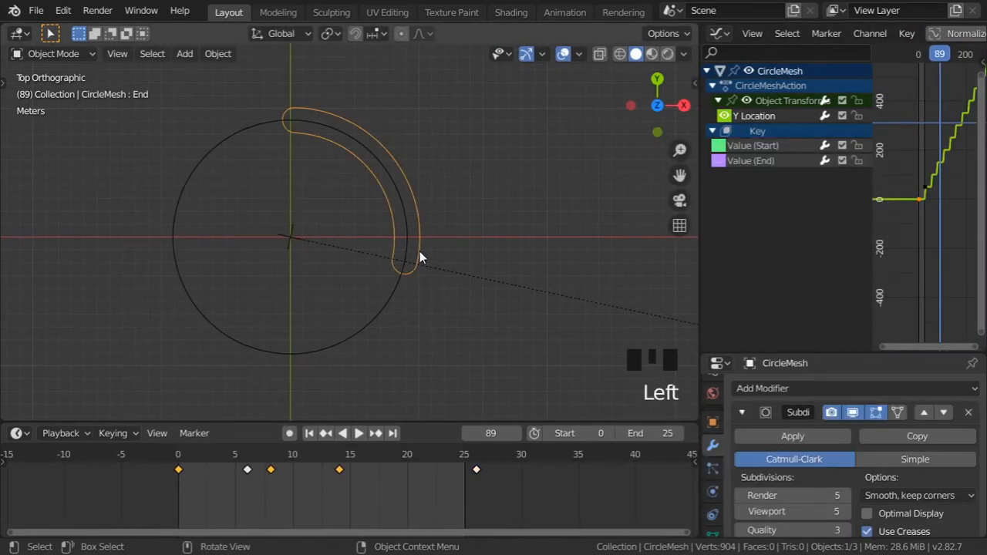
pyautogui.click(742, 412)
pyautogui.click(767, 391)
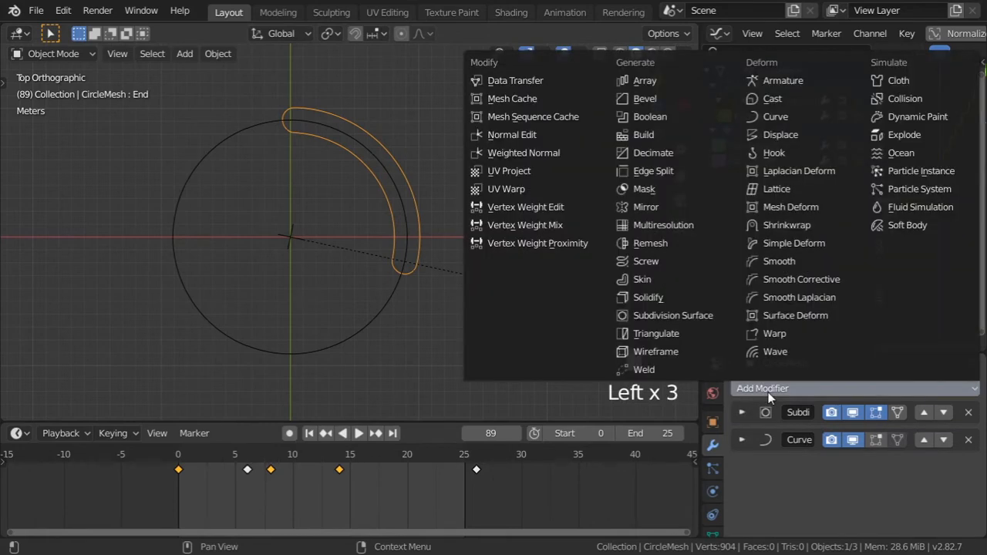
pyautogui.click(641, 279)
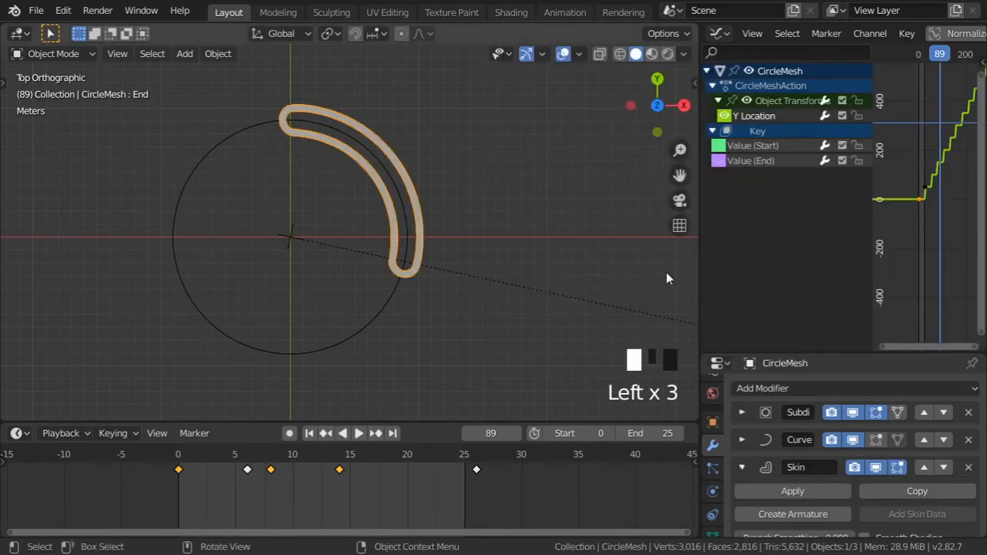
pyautogui.keyDown('shift'); pyautogui.moveTo(429, 244); pyautogui.dragTo(442, 247, button='middle'); pyautogui.keyUp('shift')
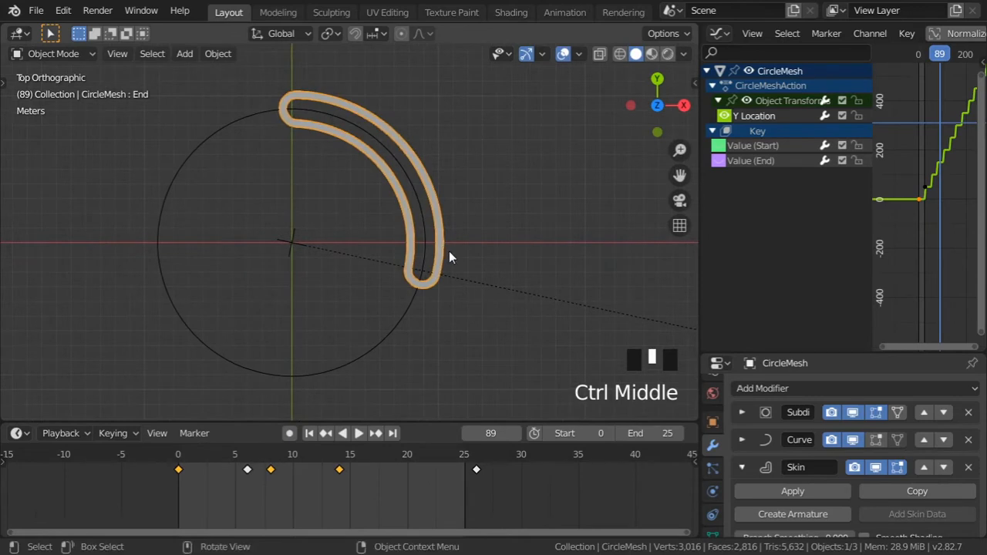
pyautogui.scroll(-3, 463, 255)
# - Go to frame 6 and open CircleMesh in Edit Mode with wireframe shading
pyautogui.moveTo(326, 459); pyautogui.dragTo(246, 458)
pyautogui.press('Tab')
pyautogui.scroll(-2, 423, 241)
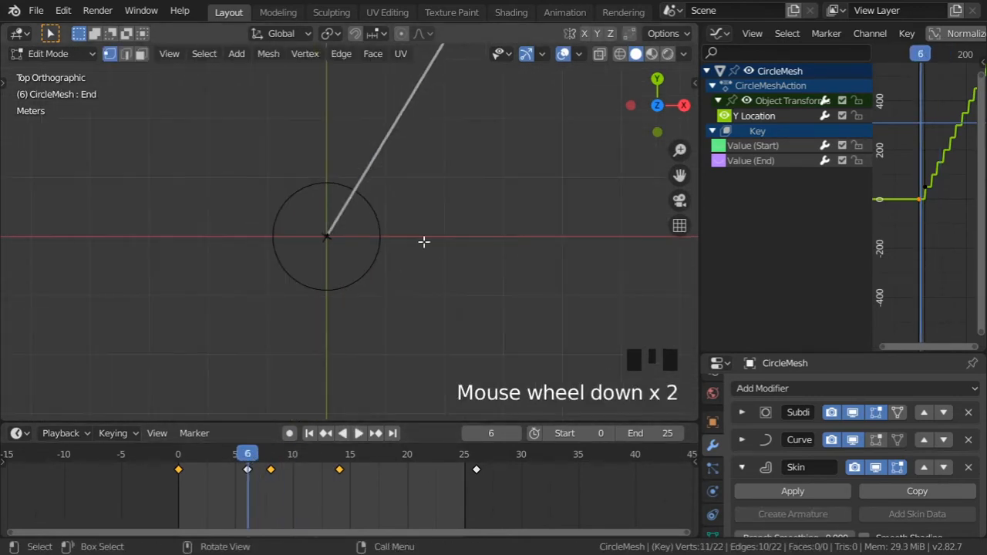
pyautogui.keyDown('shift'); pyautogui.moveTo(423, 241); pyautogui.dragTo(363, 216, button='middle'); pyautogui.keyUp('shift')
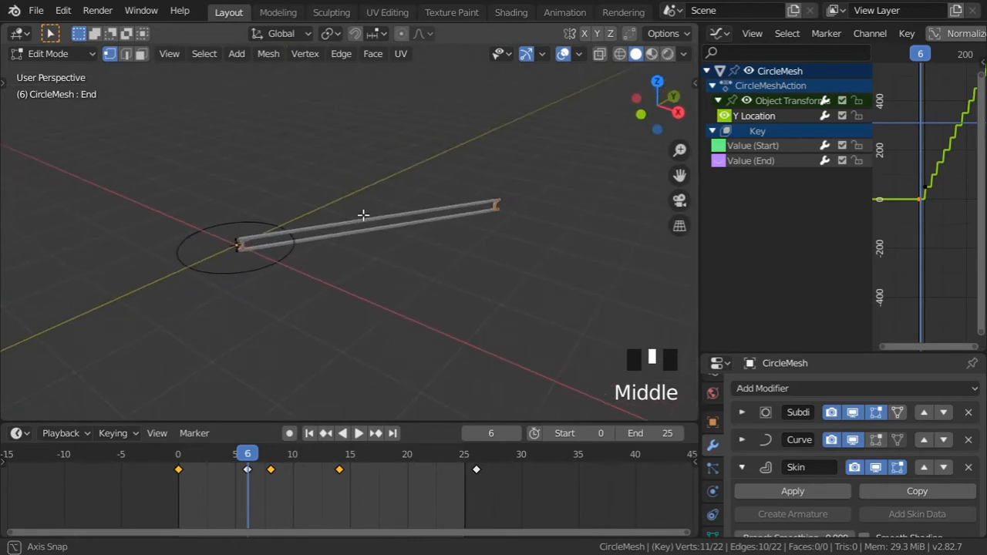
pyautogui.scroll(2, 366, 247)
pyautogui.press('z')
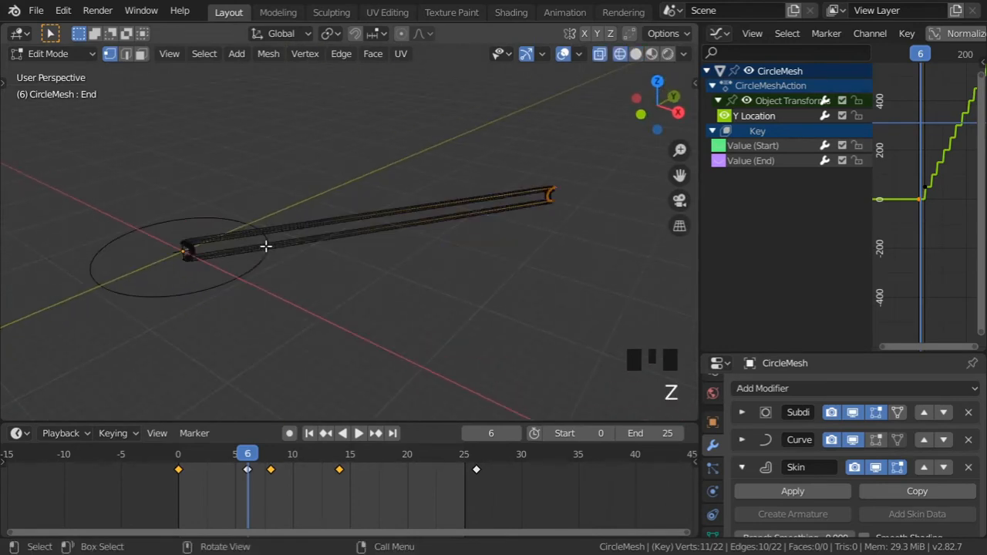
# - Scale the skin radius of all CircleMesh vertices by 0.5 and return to Object Mode
pyautogui.moveTo(94, 155); pyautogui.dragTo(629, 330)
pyautogui.scroll(3, 392, 278)
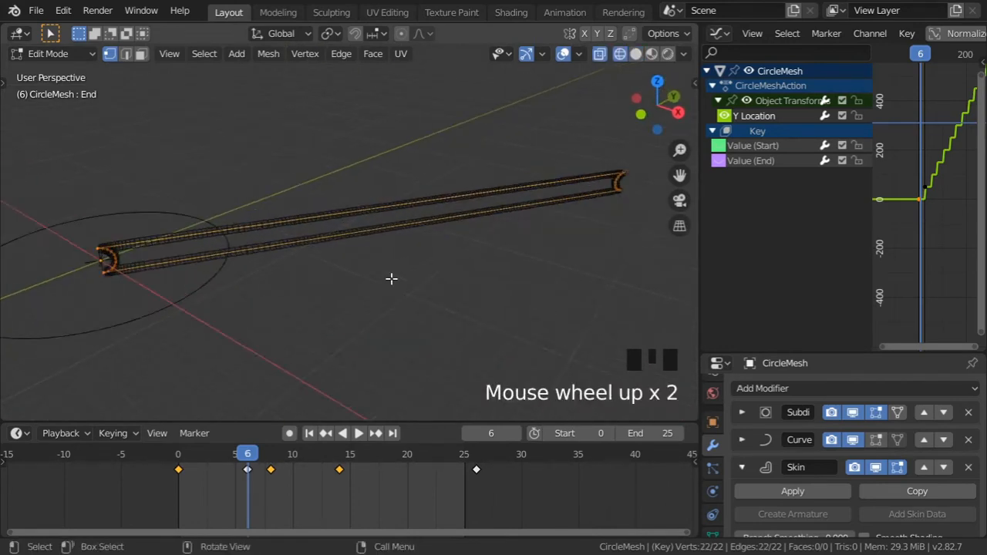
pyautogui.moveTo(301, 268); pyautogui.dragTo(455, 287, button='middle')
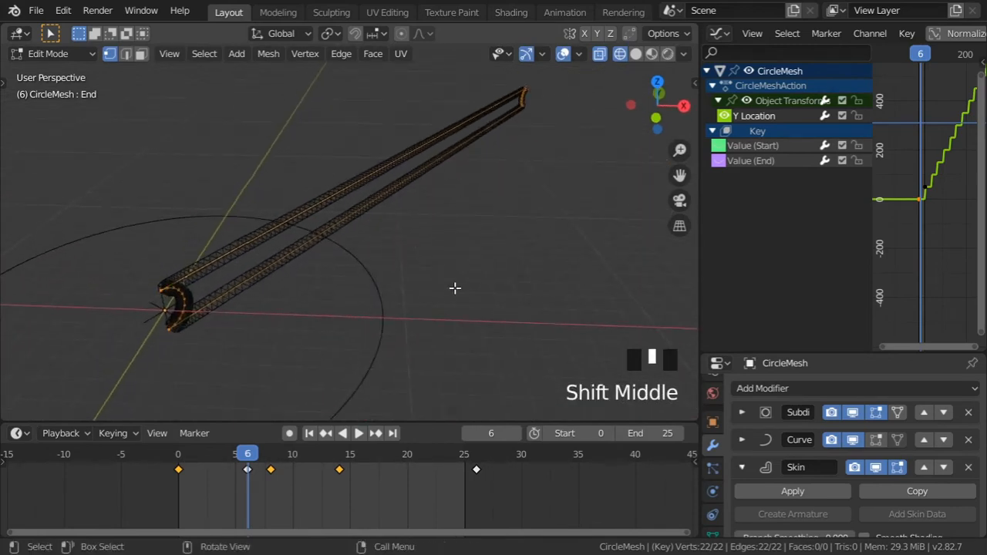
pyautogui.hotkey('ctrl', 'a')
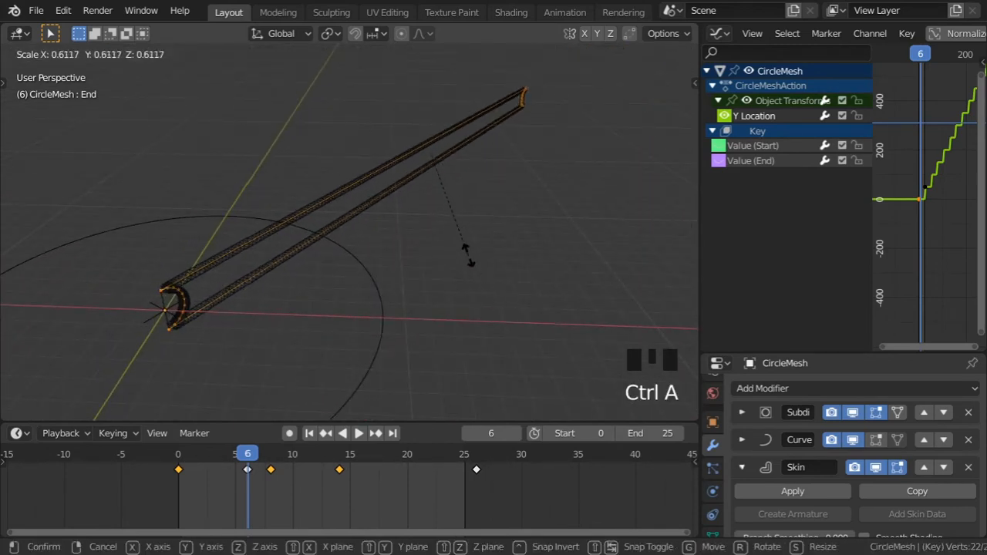
pyautogui.write('.5')
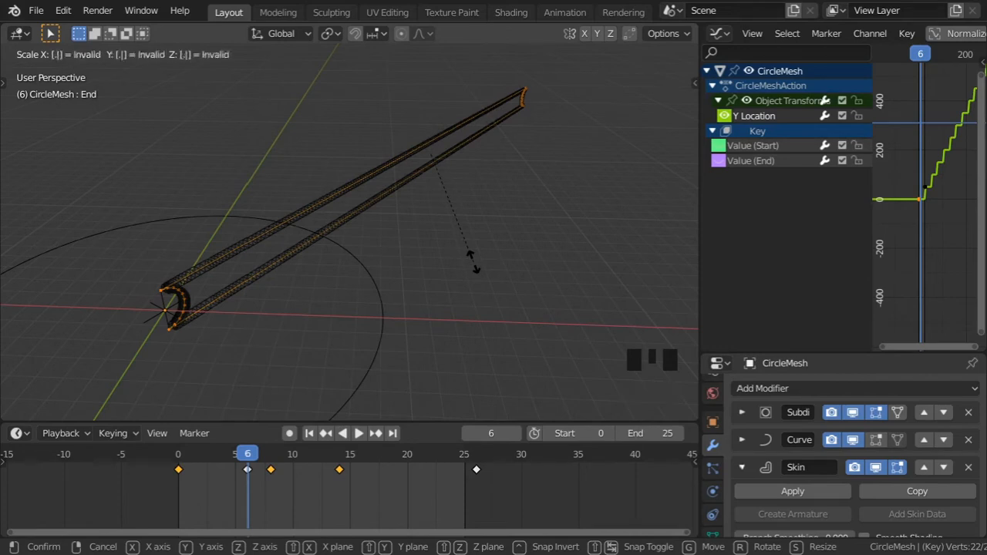
pyautogui.press('Return')
pyautogui.press('Tab')
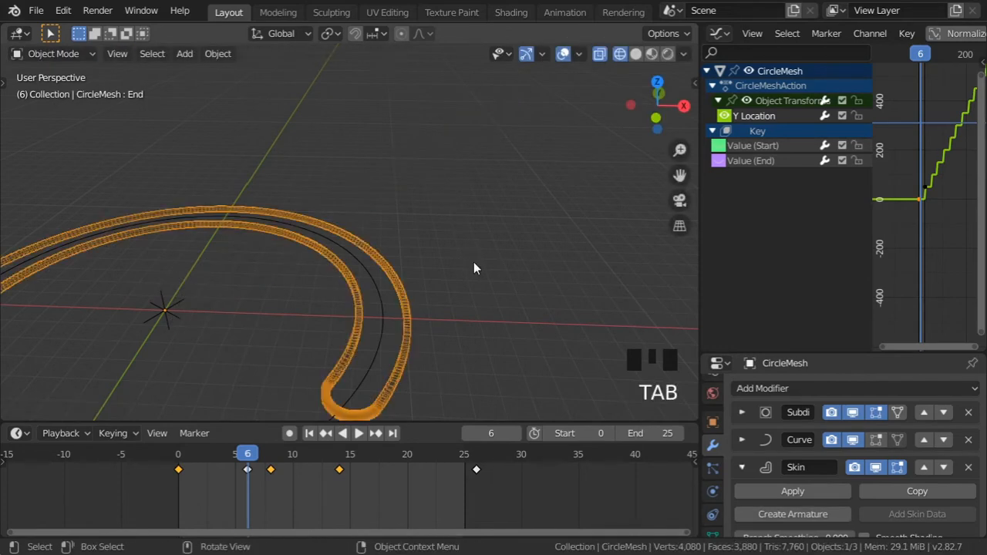
# - Return the viewport to the top view in solid shading and deselect everything
pyautogui.click(657, 82)
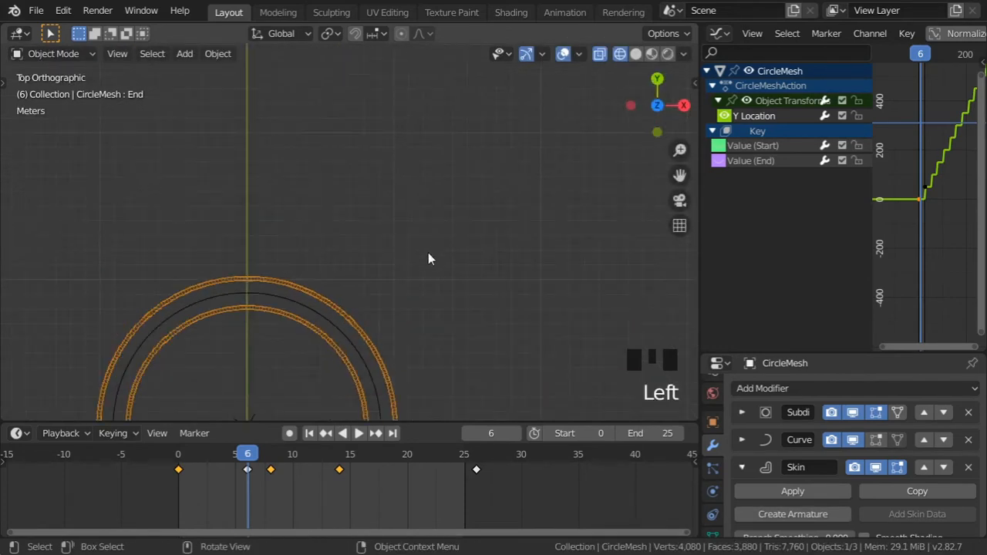
pyautogui.moveTo(428, 255)
pyautogui.keyDown('shift'); pyautogui.mouseDown(button='middle')
pyautogui.moveTo(386, 281)
pyautogui.moveTo(412, 210)
pyautogui.mouseUp(button='middle'); pyautogui.keyUp('shift')
pyautogui.press('z')
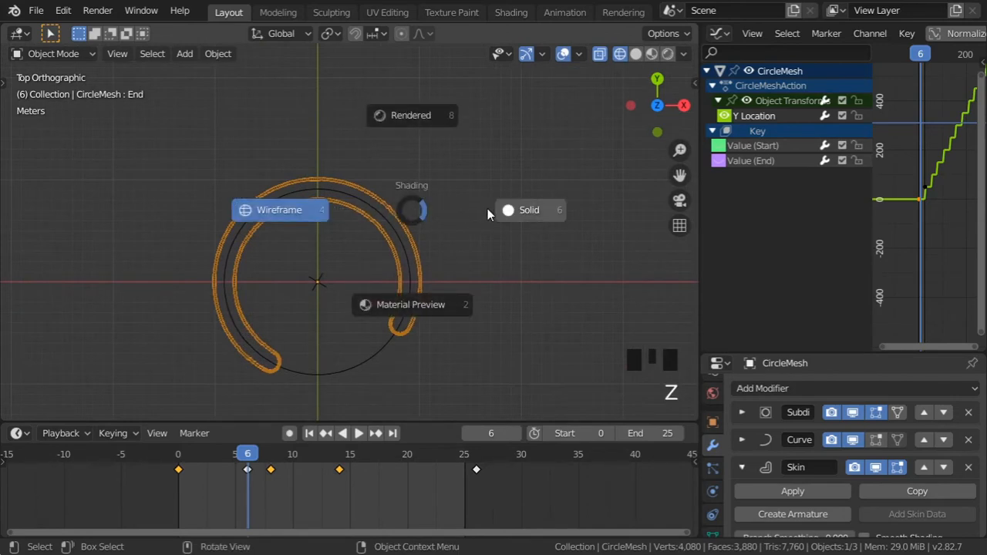
pyautogui.click(487, 213)
pyautogui.keyDown('shift'); pyautogui.moveTo(436, 258); pyautogui.dragTo(438, 259, button='middle'); pyautogui.keyUp('shift')
pyautogui.click(485, 266)
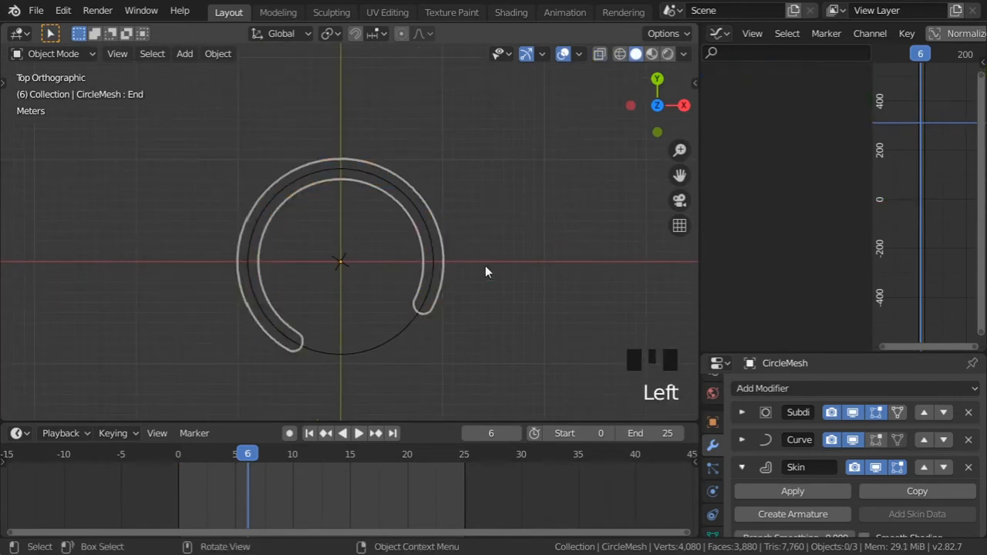
# - Play the animation from near the loop's start to check the thinner skinned outline, and stop it
pyautogui.scroll(1, 439, 275)
pyautogui.keyDown('shift'); pyautogui.moveTo(438, 275); pyautogui.dragTo(444, 247, button='middle'); pyautogui.keyUp('shift')
pyautogui.scroll(1, 445, 247)
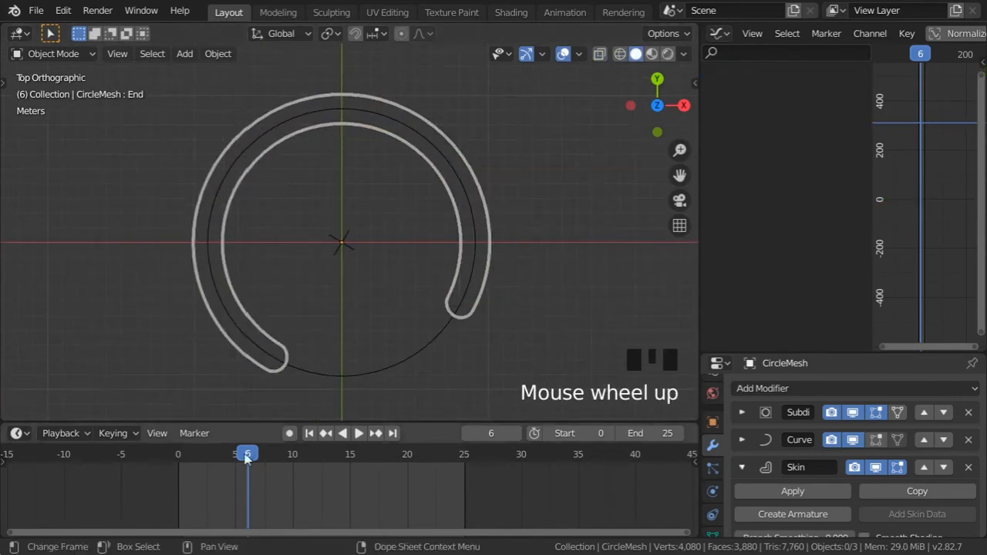
pyautogui.click(199, 455)
pyautogui.click(358, 432)
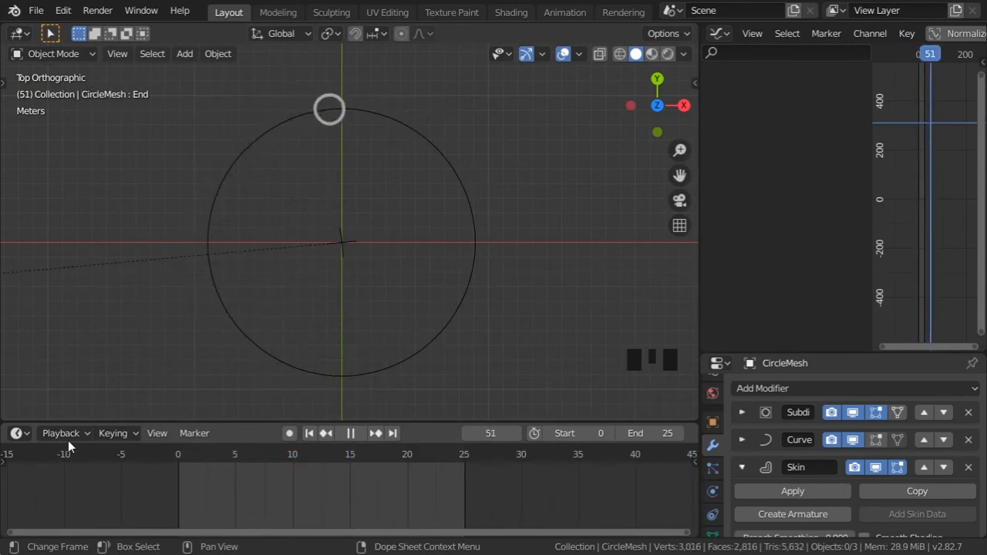
pyautogui.press('space')
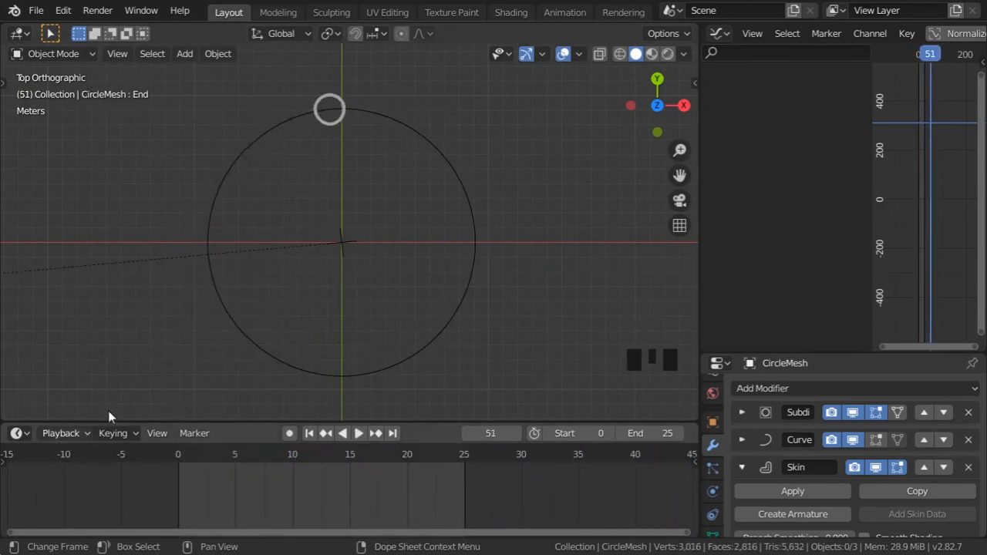
# - Select CircleMesh and enlarge the Graph and Properties editors, giving the Properties editor more height
pyautogui.click(323, 108)
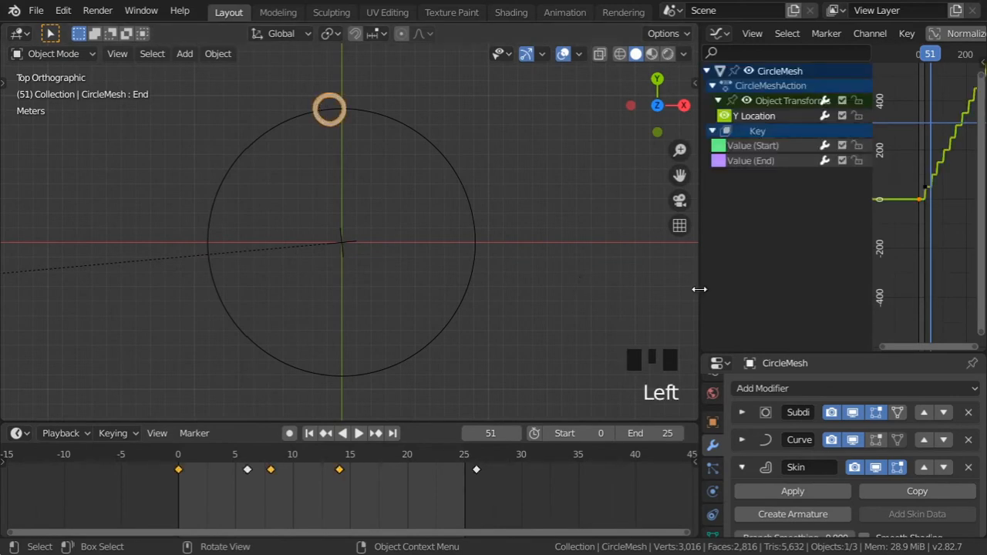
pyautogui.moveTo(701, 289); pyautogui.dragTo(552, 288)
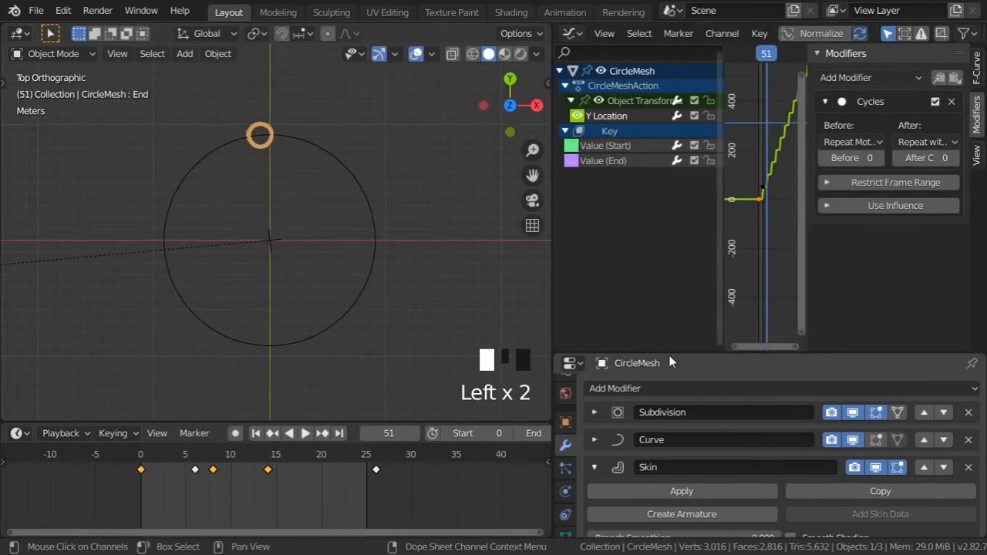
pyautogui.moveTo(668, 355); pyautogui.dragTo(668, 246)
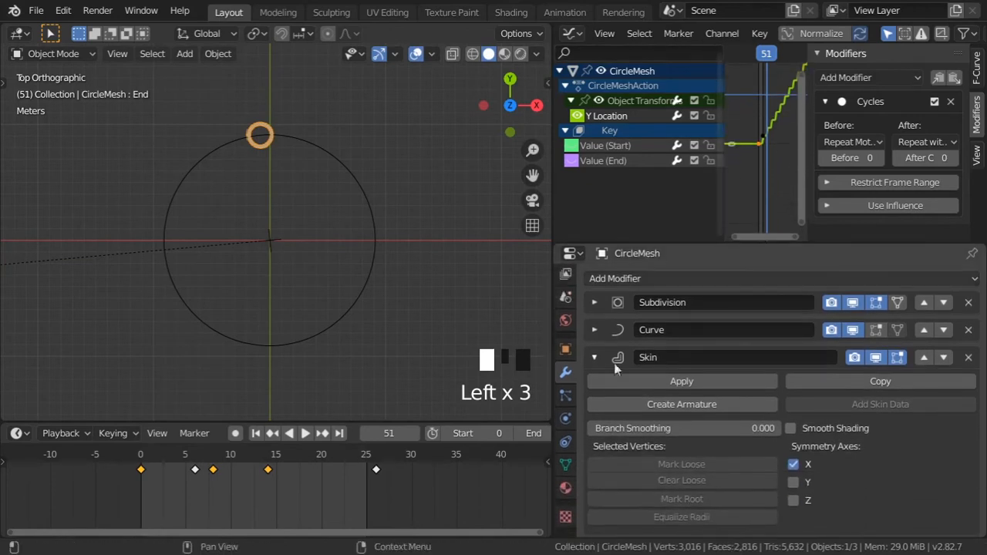
# - Create a new material on CircleMesh and name it Shadeless
pyautogui.click(566, 492)
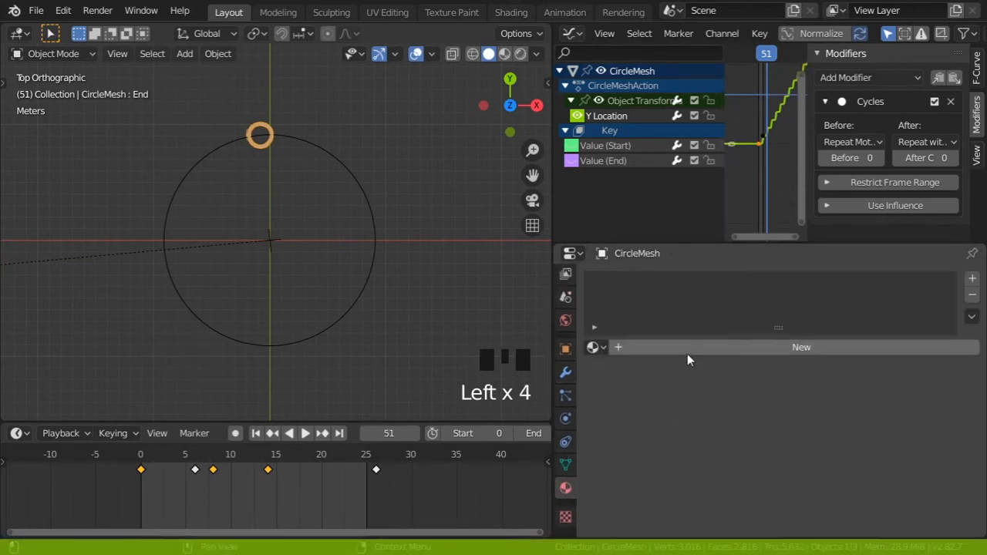
pyautogui.click(687, 351)
pyautogui.doubleClick(638, 282)
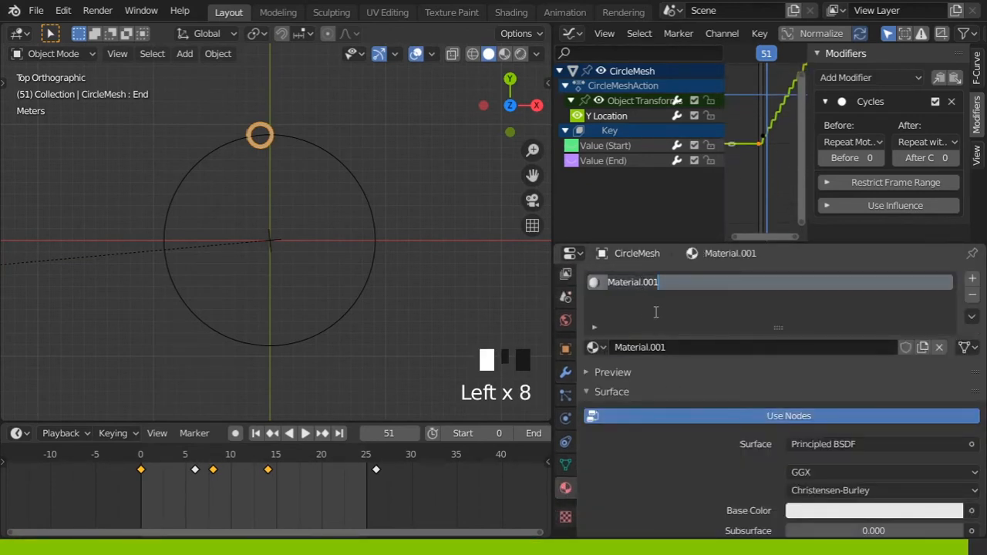
pyautogui.write('Shadele')
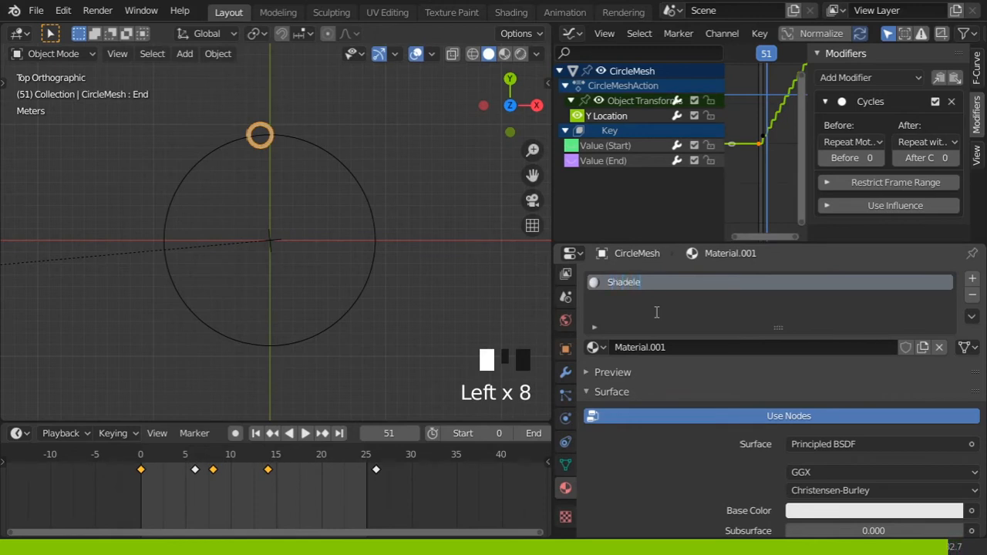
pyautogui.write('ss')
pyautogui.press('Return')
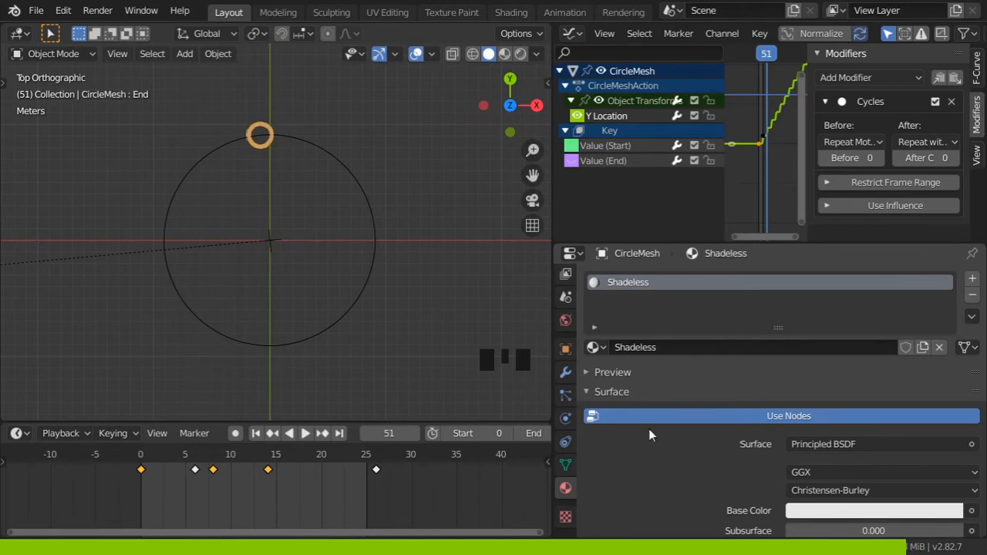
# - Set the Shadeless material's Shadow Mode to None
pyautogui.moveTo(648, 428); pyautogui.dragTo(663, 314, button='middle')
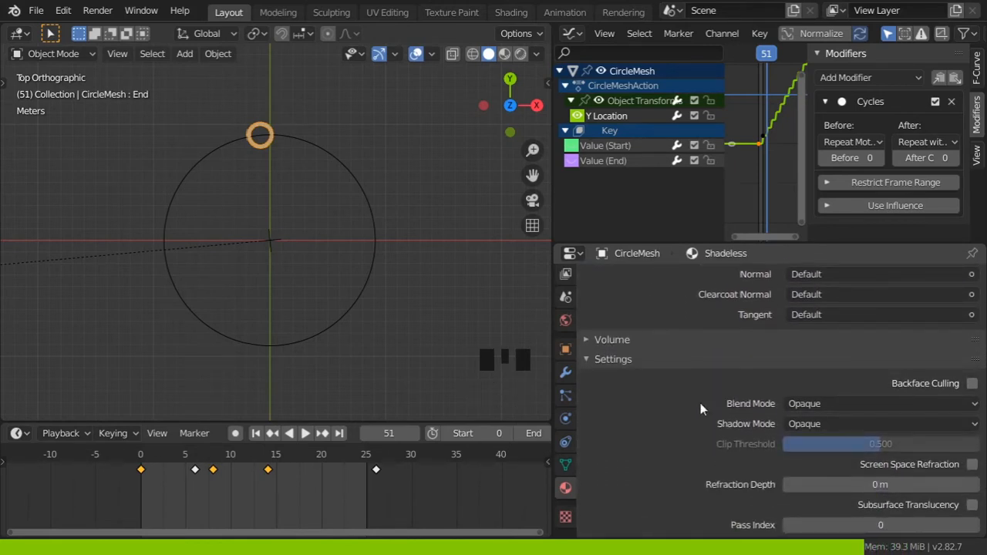
pyautogui.moveTo(700, 409); pyautogui.dragTo(700, 388, button='middle')
pyautogui.click(806, 403)
pyautogui.click(810, 423)
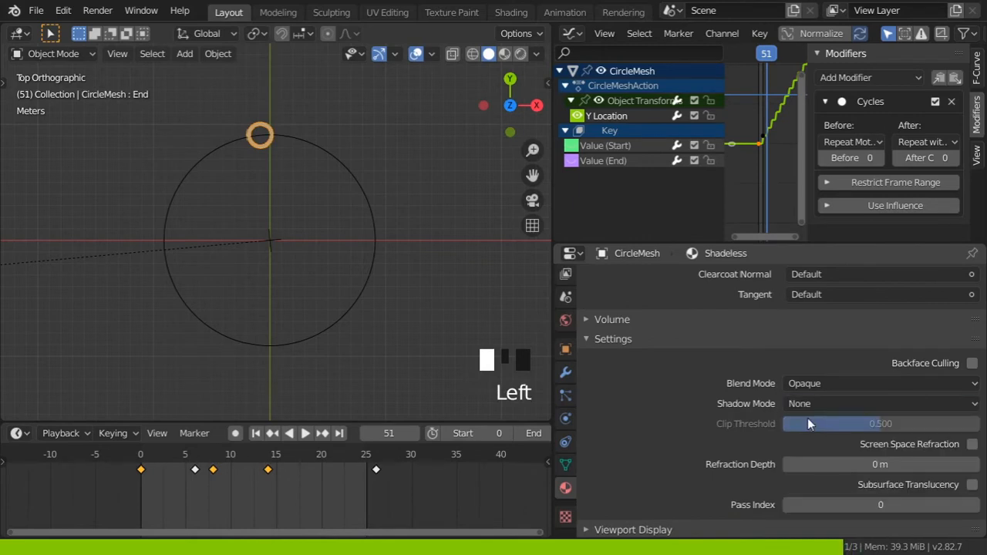
# - Turn the Graph Editor area into a Shader Editor, collapse its sidebar and maximize it on the Shadeless nodes
pyautogui.click(571, 33)
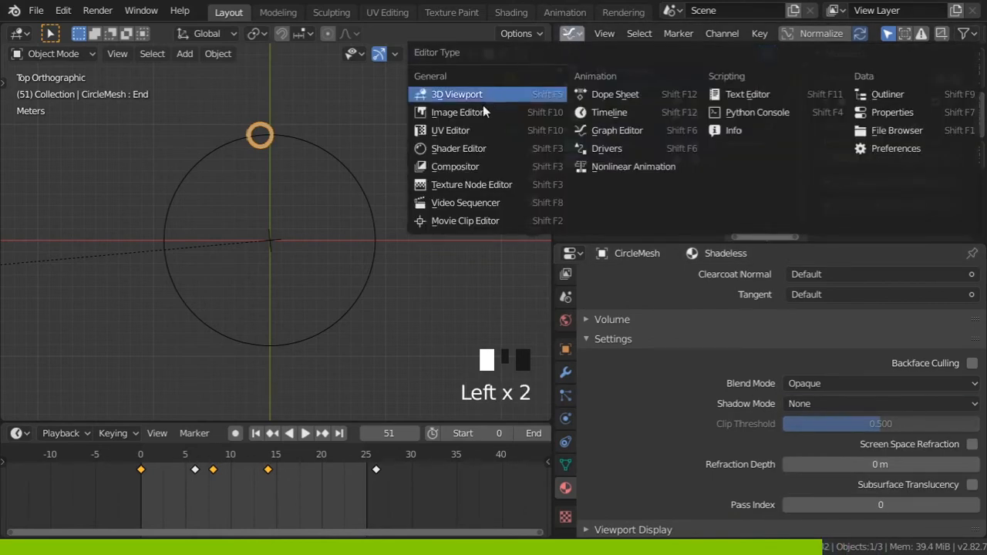
pyautogui.click(507, 145)
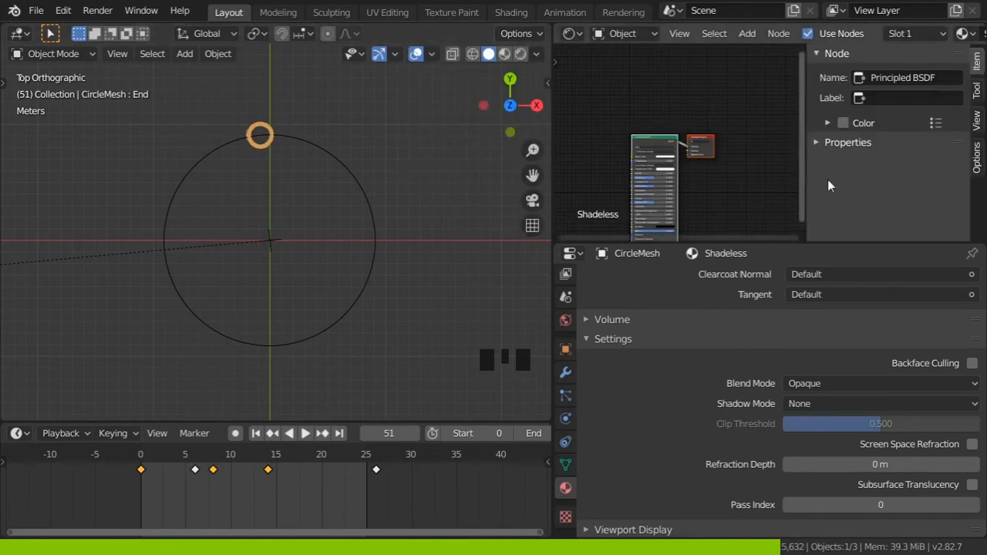
pyautogui.moveTo(808, 181); pyautogui.dragTo(895, 181)
pyautogui.scroll(4, 761, 141)
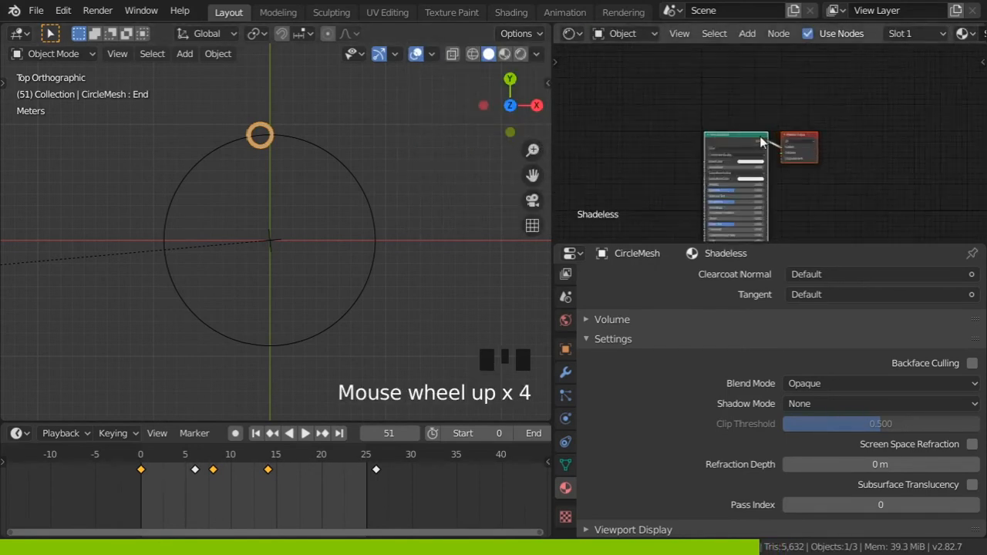
pyautogui.scroll(10, 760, 139)
pyautogui.hotkey('ctrl', 'space')
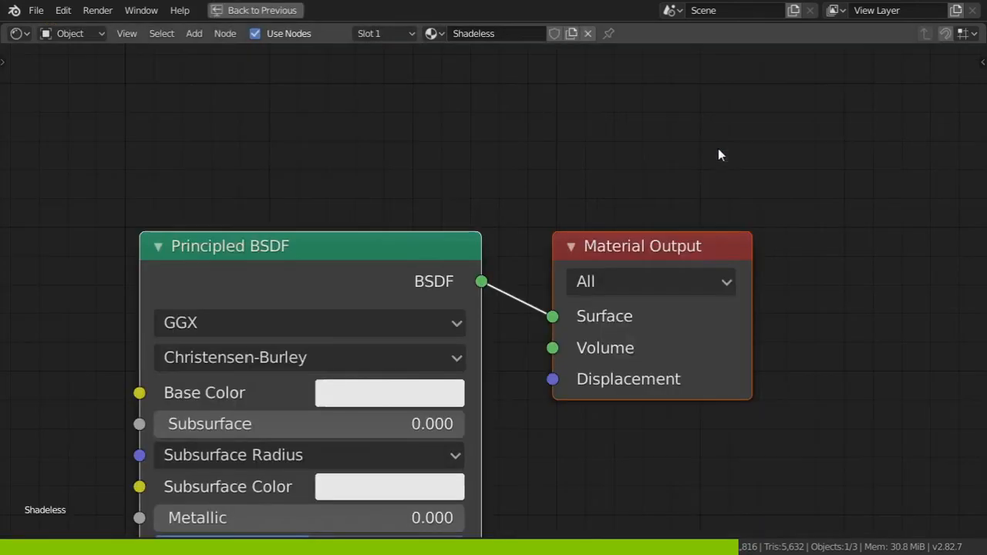
# - Delete the Principled BSDF node from the Shadeless material
pyautogui.click(375, 252)
pyautogui.press('x')
pyautogui.scroll(-1, 390, 263)
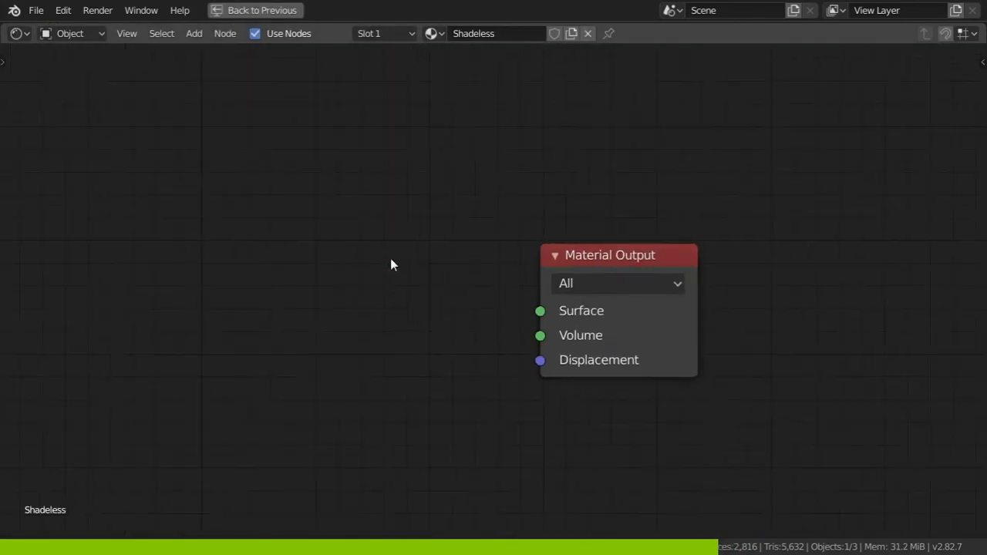
# - Add a Light Path node below and well before the Material Output node
pyautogui.moveTo(386, 284); pyautogui.dragTo(442, 278, button='middle')
pyautogui.moveTo(379, 311); pyautogui.dragTo(439, 317, button='middle')
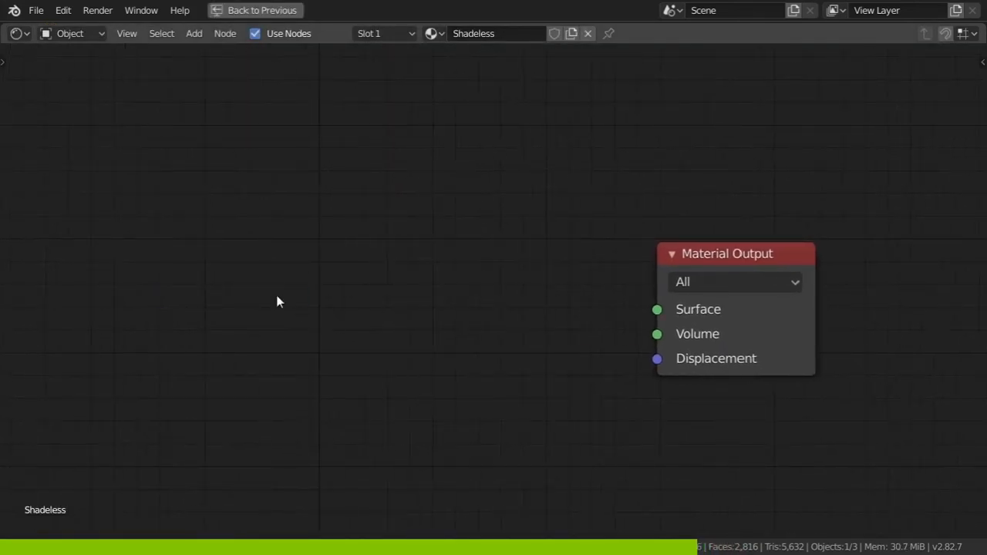
pyautogui.hotkey('shift', 'a')
pyautogui.click(262, 296)
pyautogui.write('light')
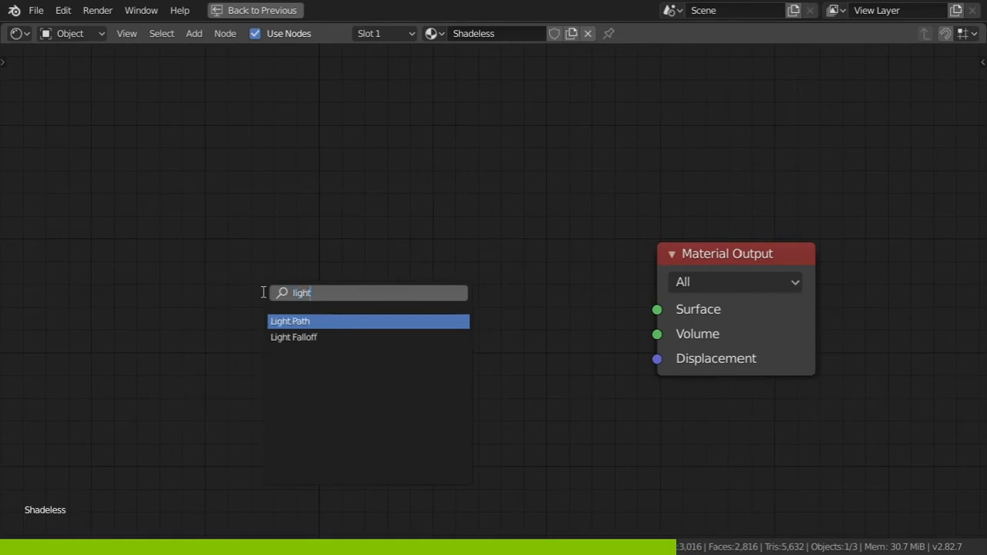
pyautogui.press('Return')
pyautogui.click(249, 383)
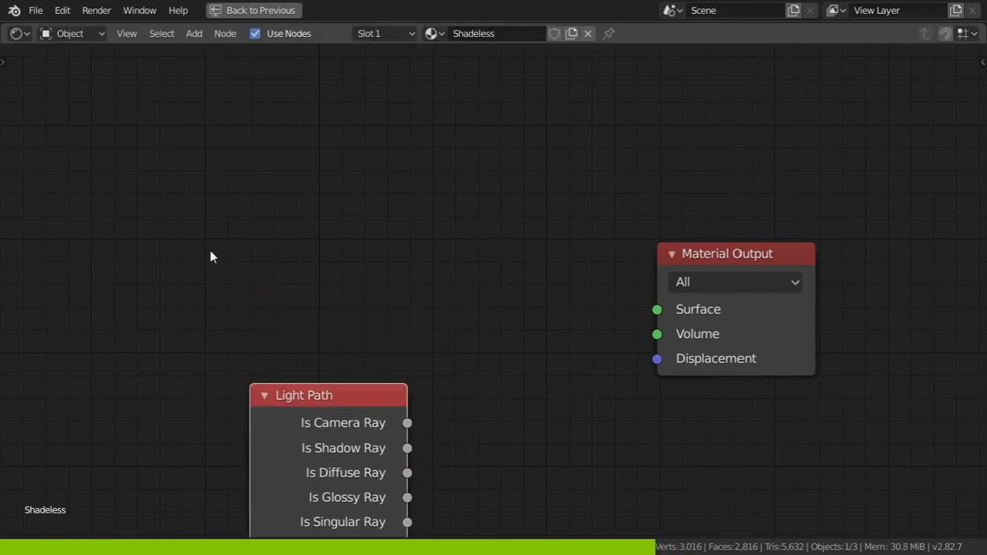
# - Add a Transparent BSDF node above the Light Path node, leaving room between them for another node
pyautogui.hotkey('shift', 'a')
pyautogui.click(236, 243)
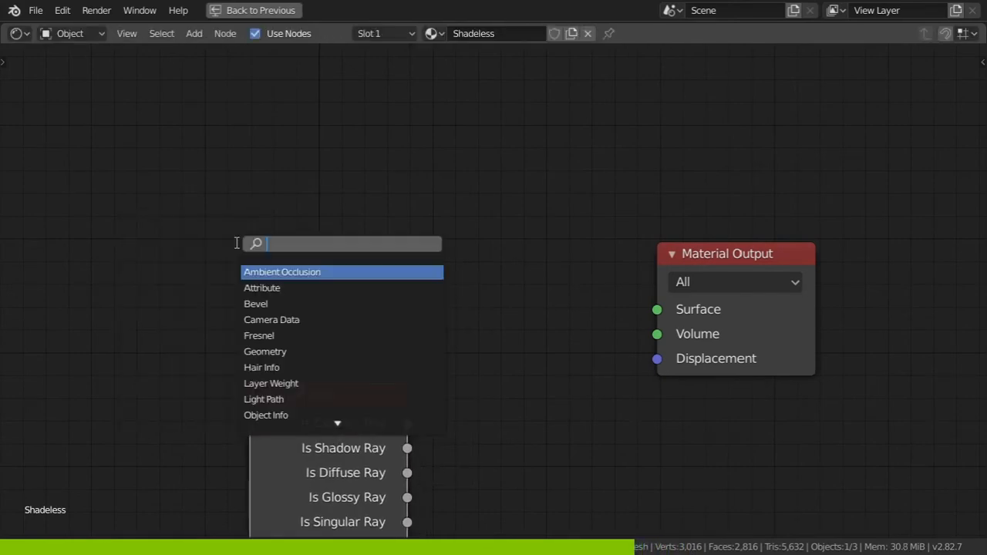
pyautogui.write('trans')
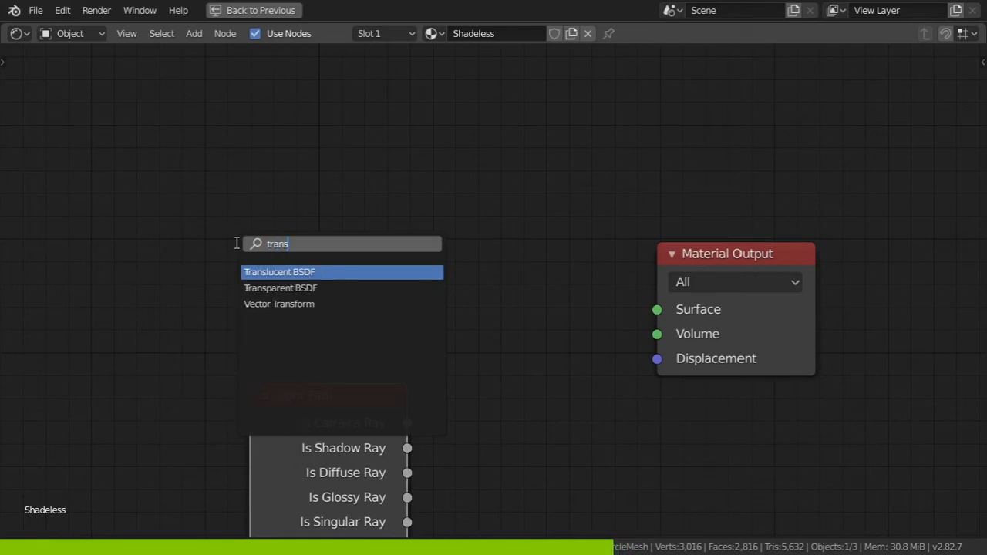
pyautogui.press('Down')
pyautogui.press('Return')
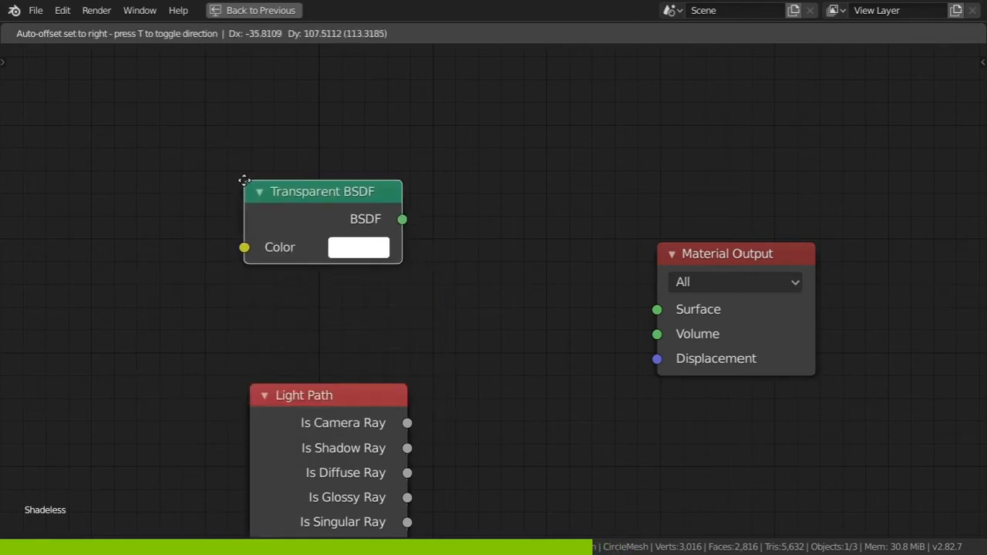
pyautogui.click(244, 181)
# - Add an Emission shader node directly below the Transparent BSDF node
pyautogui.hotkey('shift', 'a')
pyautogui.click(249, 304)
pyautogui.write('e')
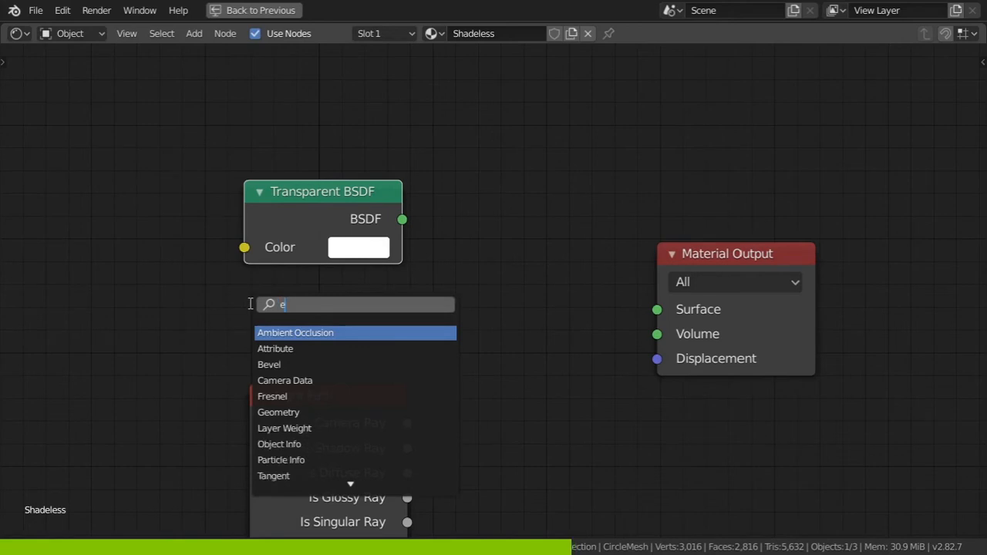
pyautogui.write('mis')
pyautogui.press('Return')
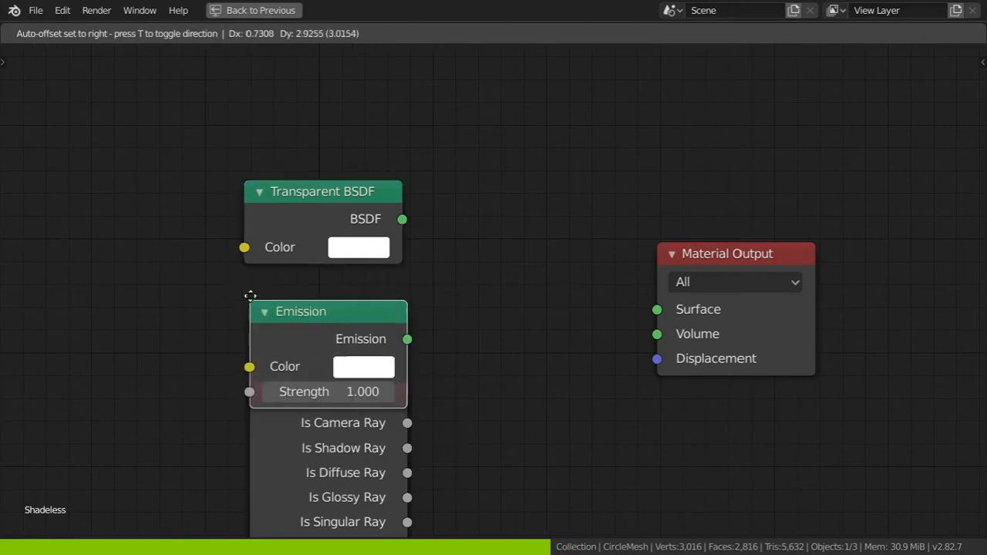
pyautogui.click(229, 286)
# - Add a Mix Shader node between the Emission and Material Output nodes
pyautogui.hotkey('shift', 'a')
pyautogui.click(157, 268)
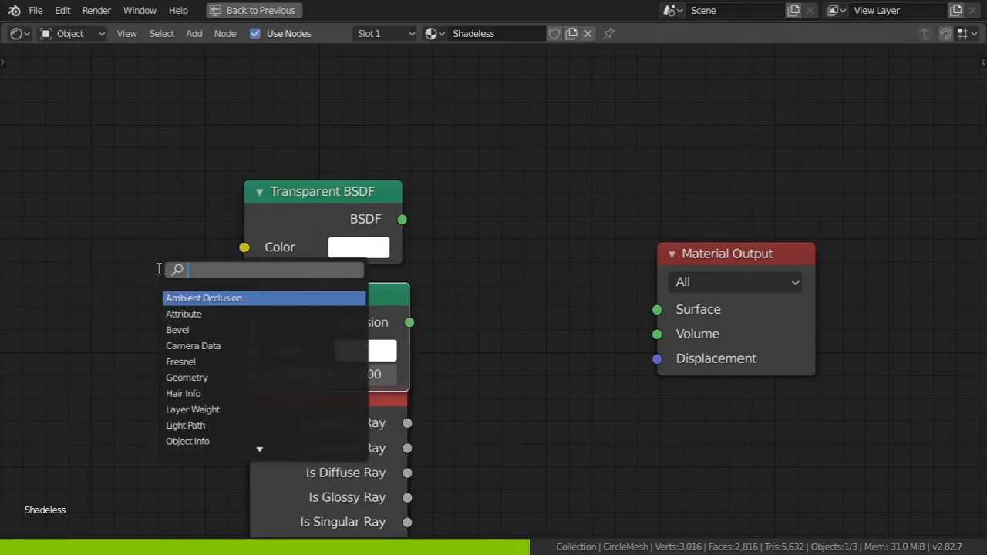
pyautogui.write('mix')
pyautogui.press('Return')
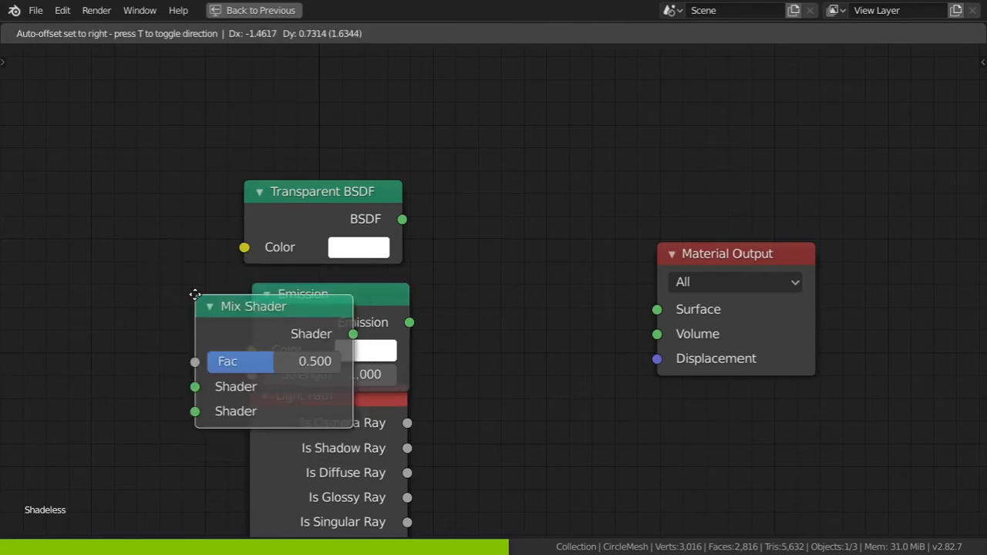
pyautogui.click(449, 252)
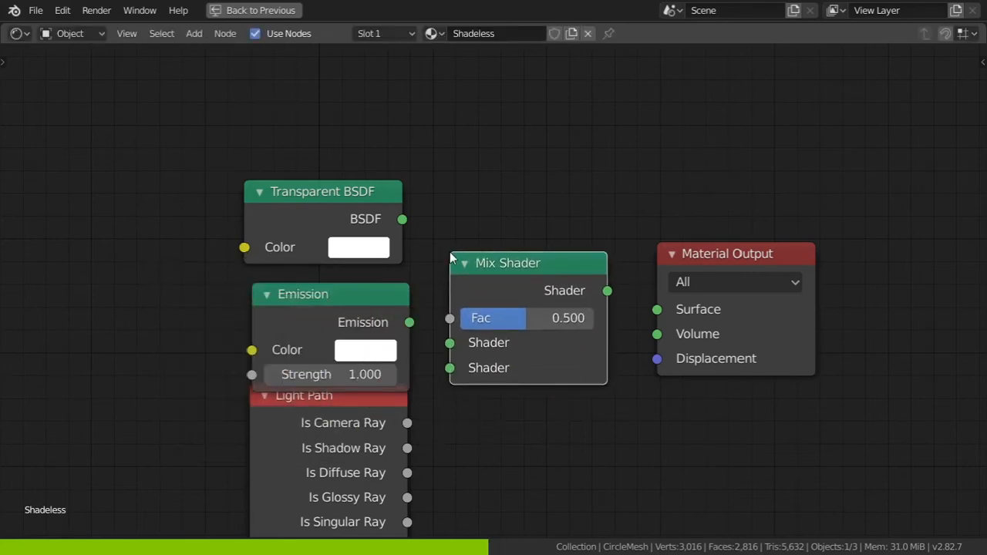
# - Move the Light Path node clear below Emission and link its Is Camera Ray output to the Mix Shader's Fac
pyautogui.moveTo(396, 420); pyautogui.dragTo(378, 447)
pyautogui.moveTo(415, 406); pyautogui.dragTo(451, 318)
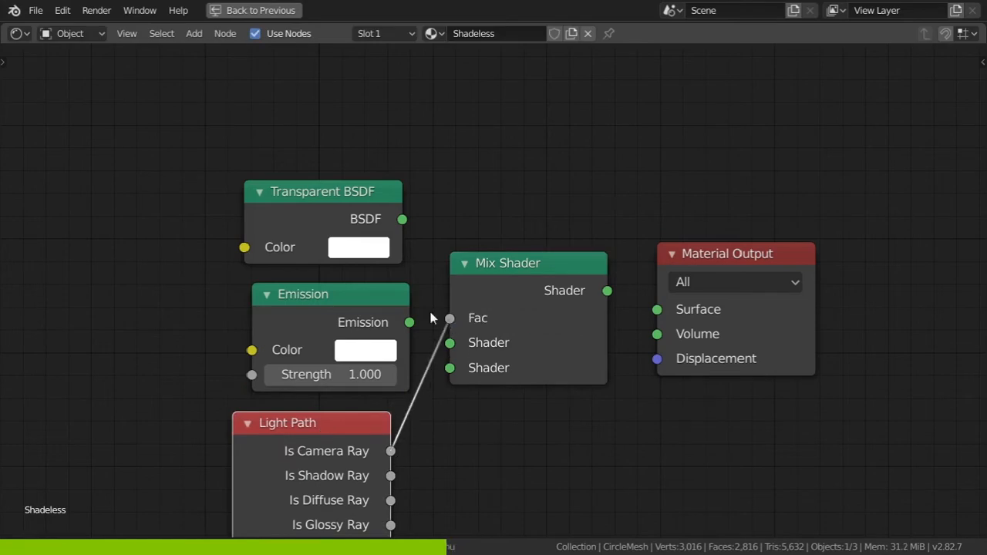
# - Link Transparent BSDF and Emission to the Mix Shader's first and second Shader inputs, and its output to the Material Output's Surface
pyautogui.moveTo(402, 220); pyautogui.dragTo(450, 368)
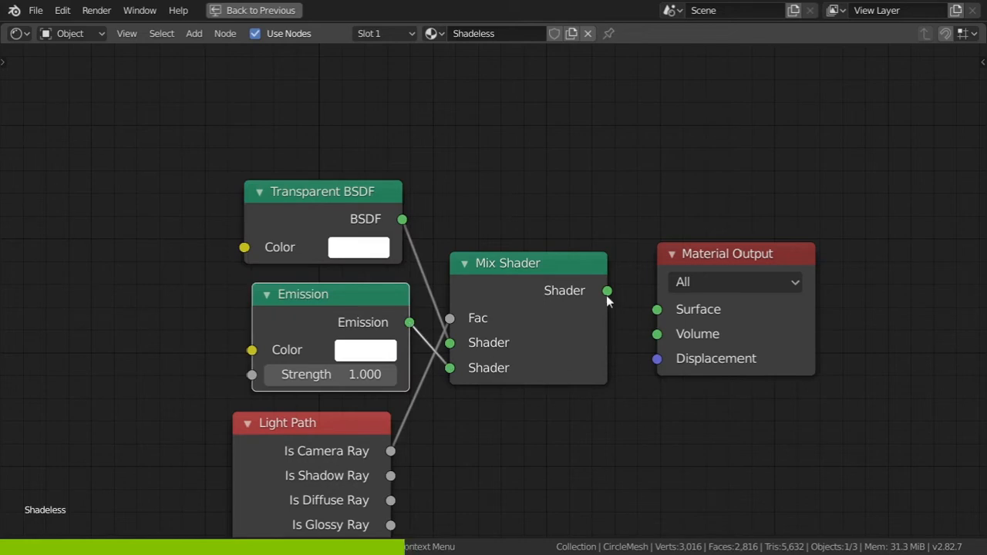
pyautogui.moveTo(607, 292); pyautogui.dragTo(646, 316)
pyautogui.moveTo(568, 264); pyautogui.dragTo(583, 259)
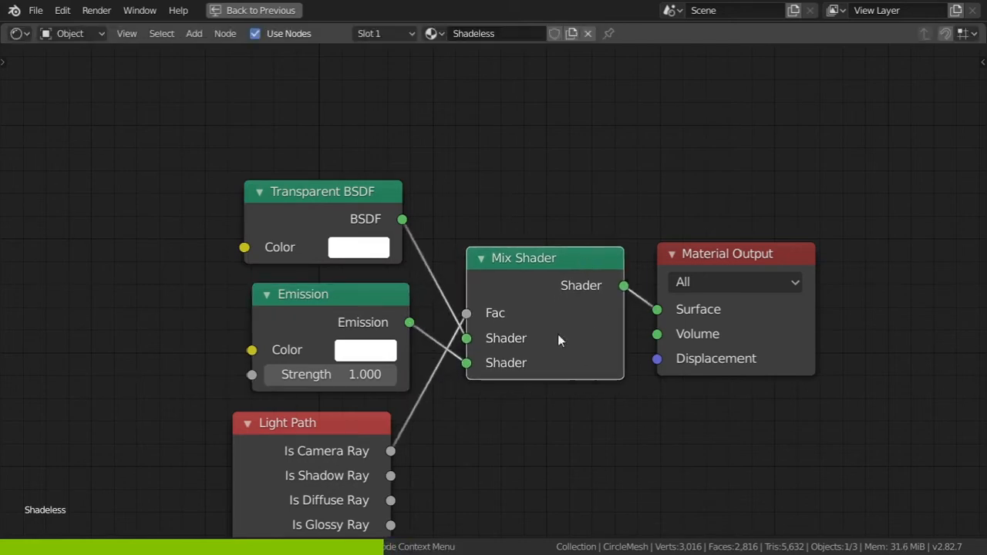
# - Set the Emission node's color to hex 78CEFF
pyautogui.scroll(-1, 516, 419)
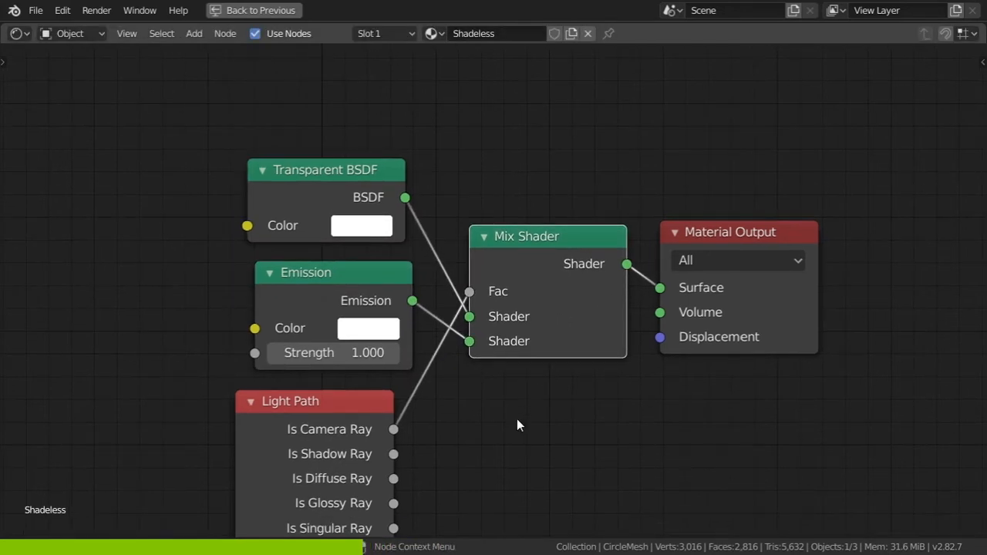
pyautogui.click(373, 334)
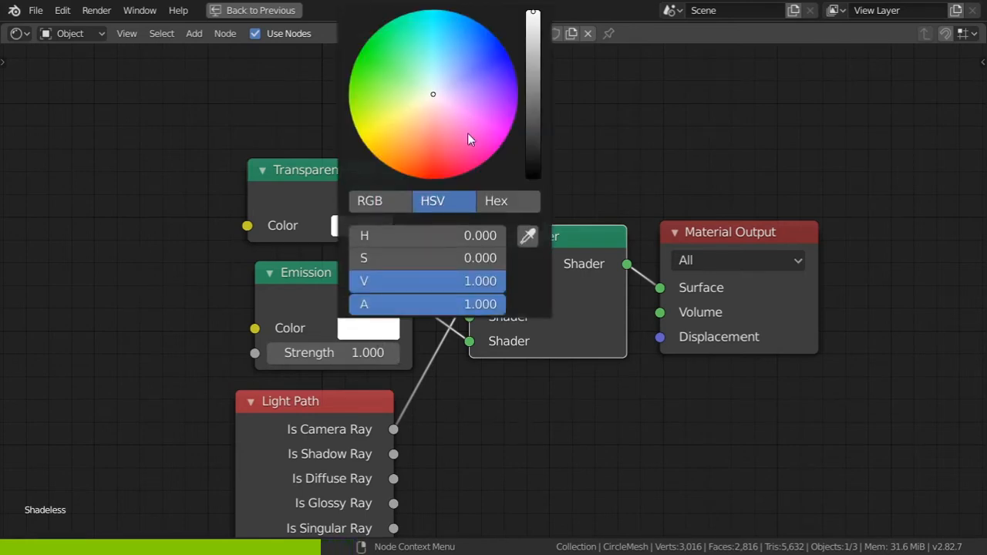
pyautogui.click(494, 200)
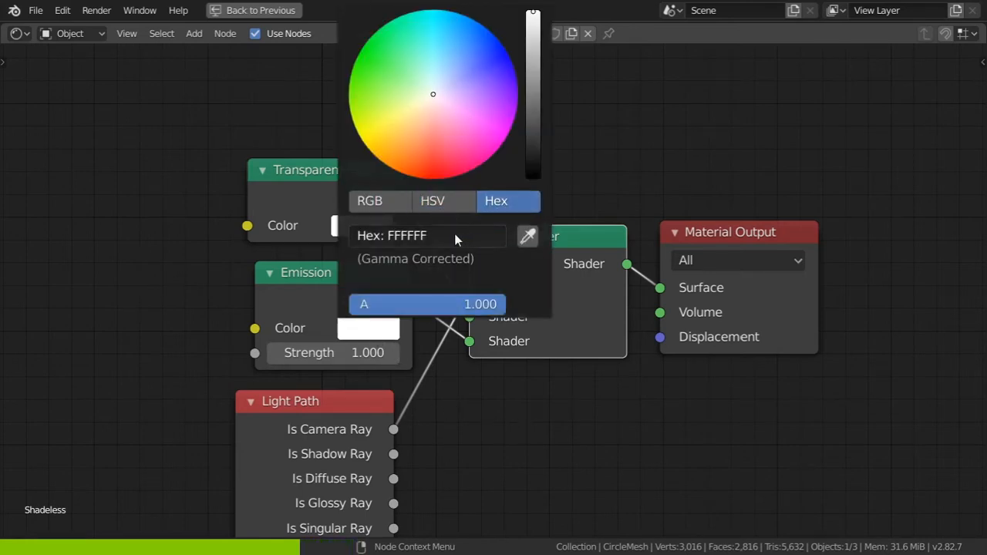
pyautogui.write('78CEFF')
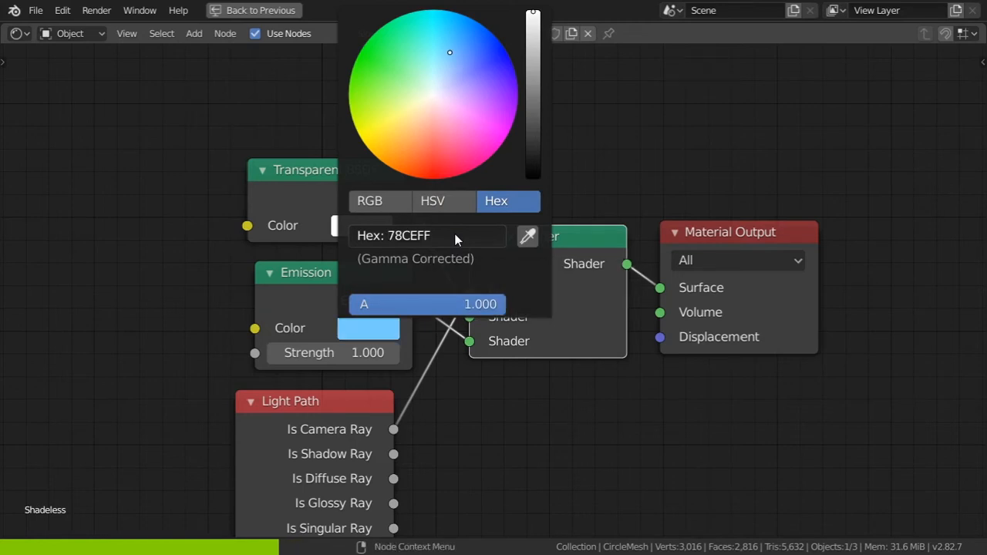
# - Confirm the Emission colour as hex 78CEFF and return from the maximized shader editor to the full layout
pyautogui.click(455, 237)
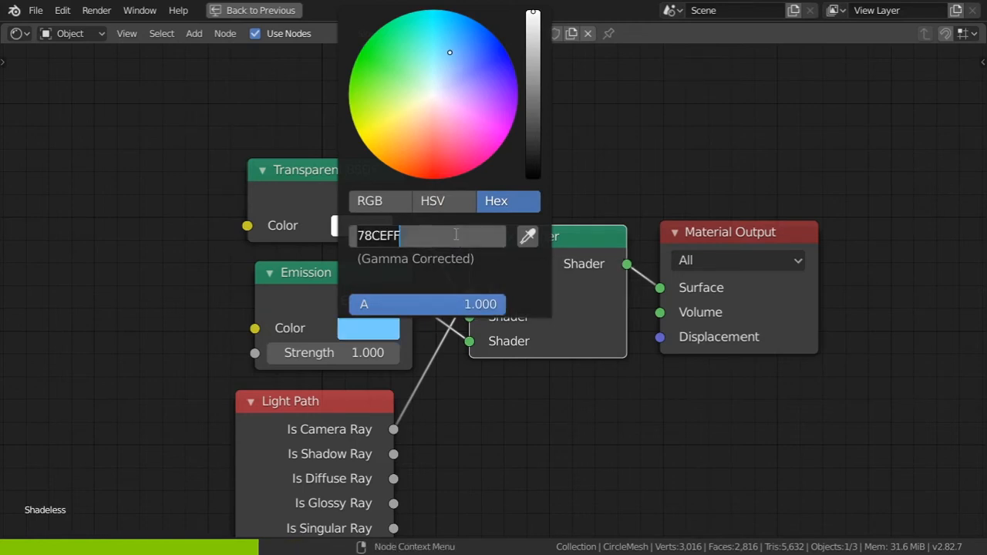
pyautogui.press('Return')
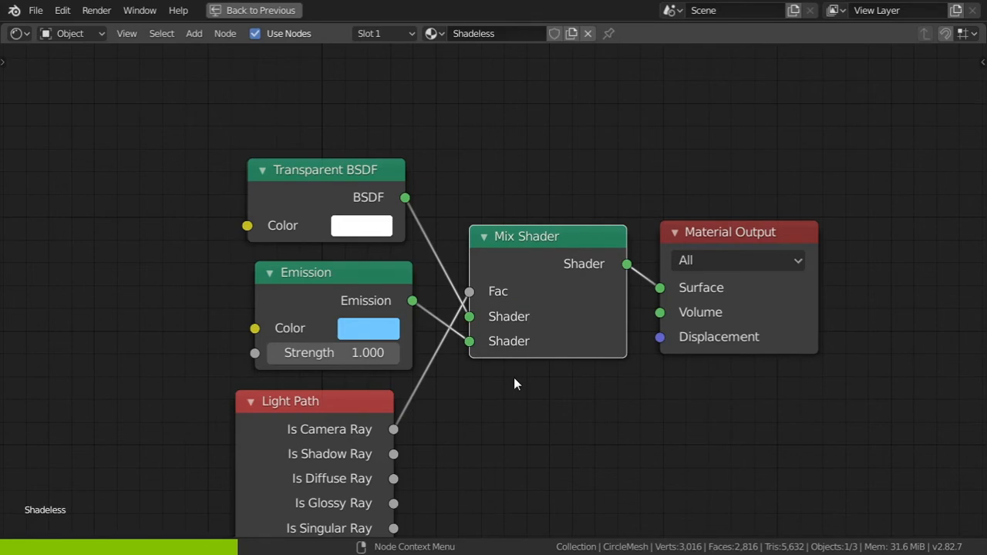
pyautogui.scroll(-3, 513, 377)
pyautogui.hotkey('ctrl', 'space')
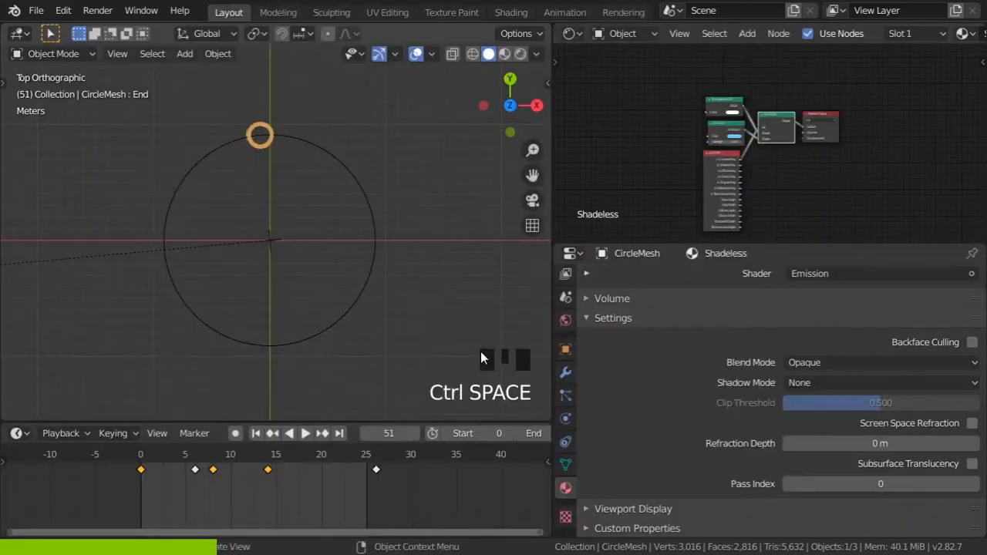
# - Set the 3D viewport to Material Preview shading and deselect the circle mesh
pyautogui.click(505, 54)
pyautogui.keyDown('shift'); pyautogui.moveTo(359, 284); pyautogui.dragTo(345, 276, button='middle'); pyautogui.keyUp('shift')
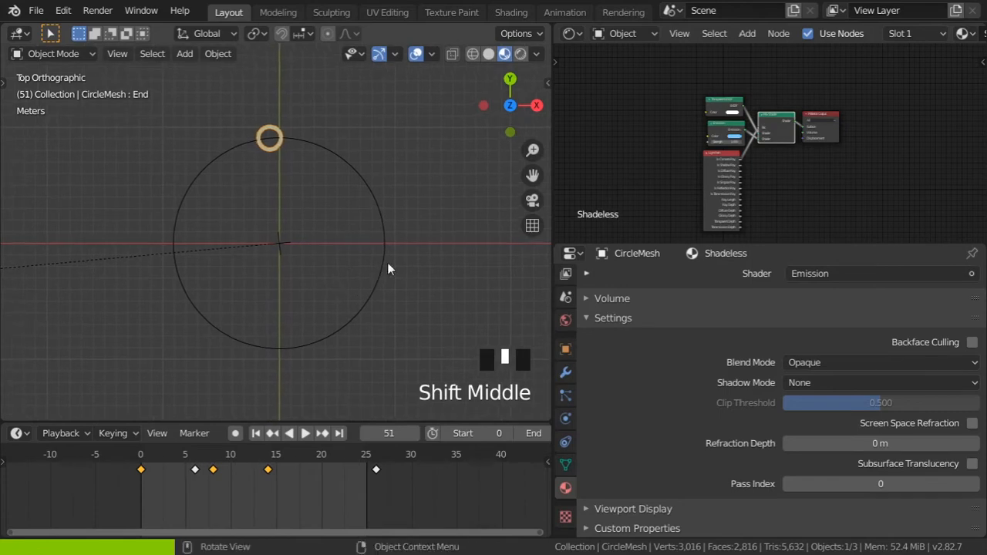
pyautogui.click(399, 310)
pyautogui.scroll(2, 308, 287)
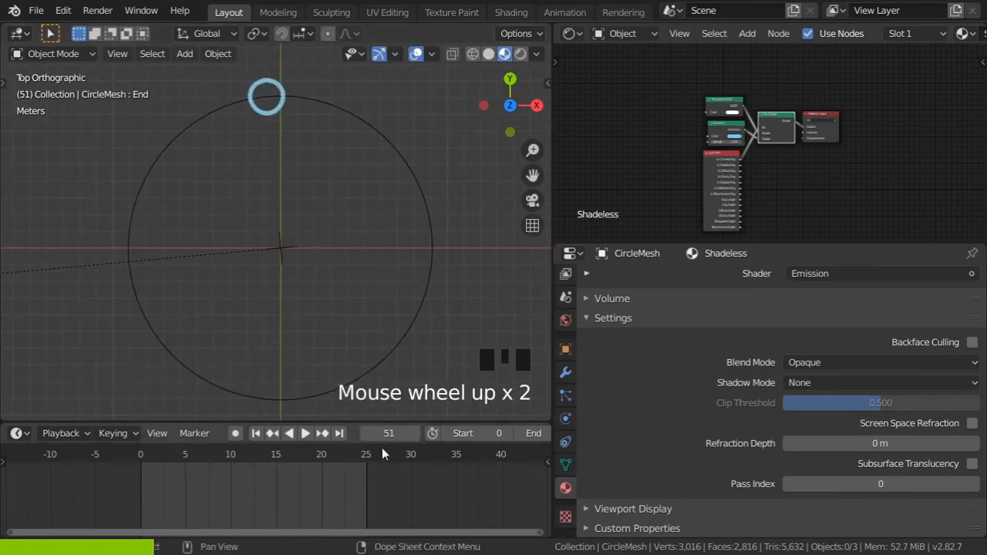
# - Set the animation's end frame to 200
pyautogui.moveTo(460, 433); pyautogui.dragTo(325, 434, button='middle')
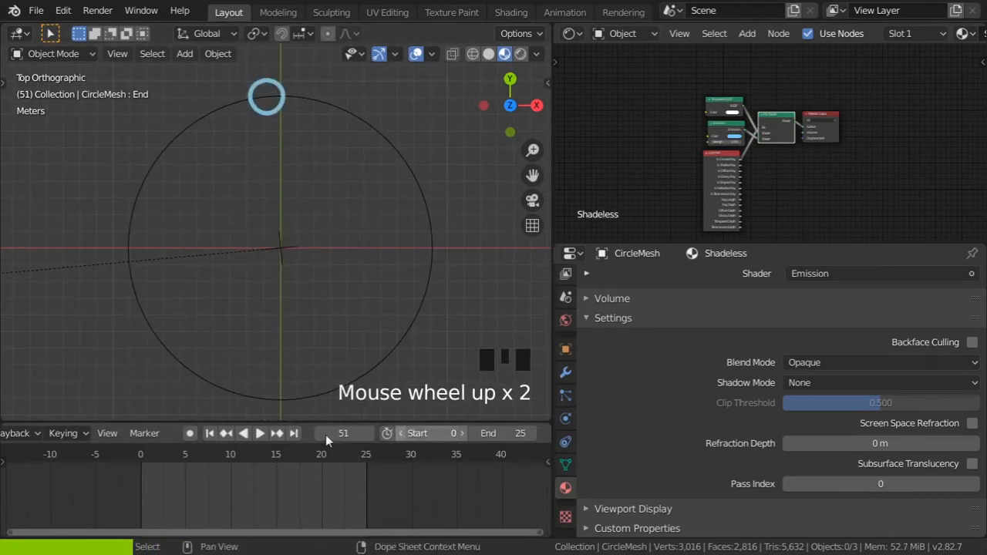
pyautogui.click(502, 434)
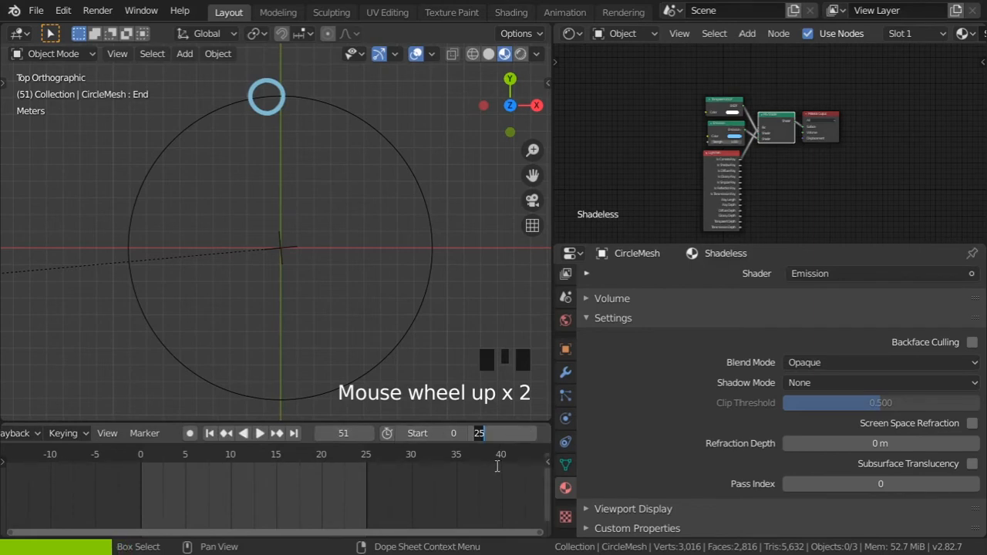
pyautogui.write('200')
pyautogui.press('Return')
# - Play back the circle mesh animation and inspect the ring up close at frame 15
pyautogui.press('space')
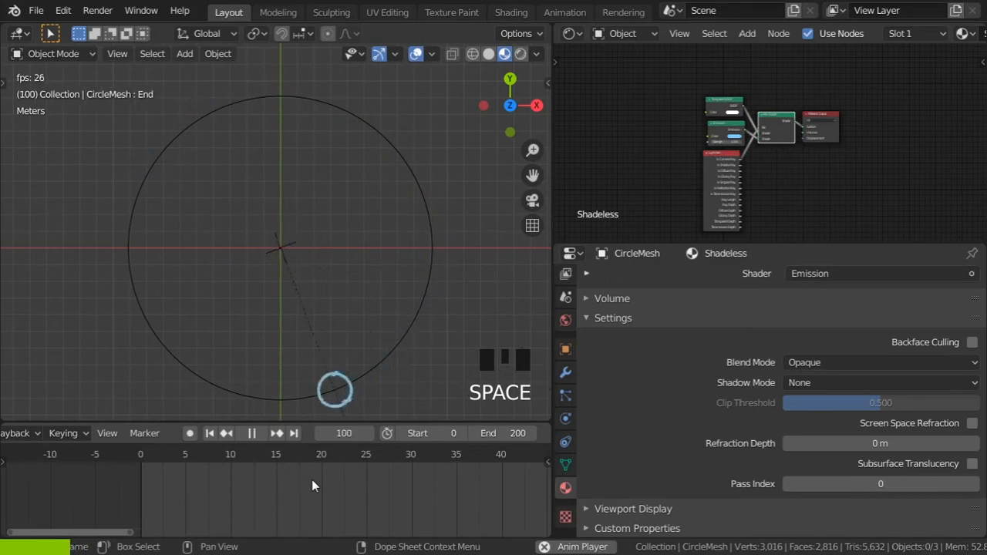
pyautogui.press('space')
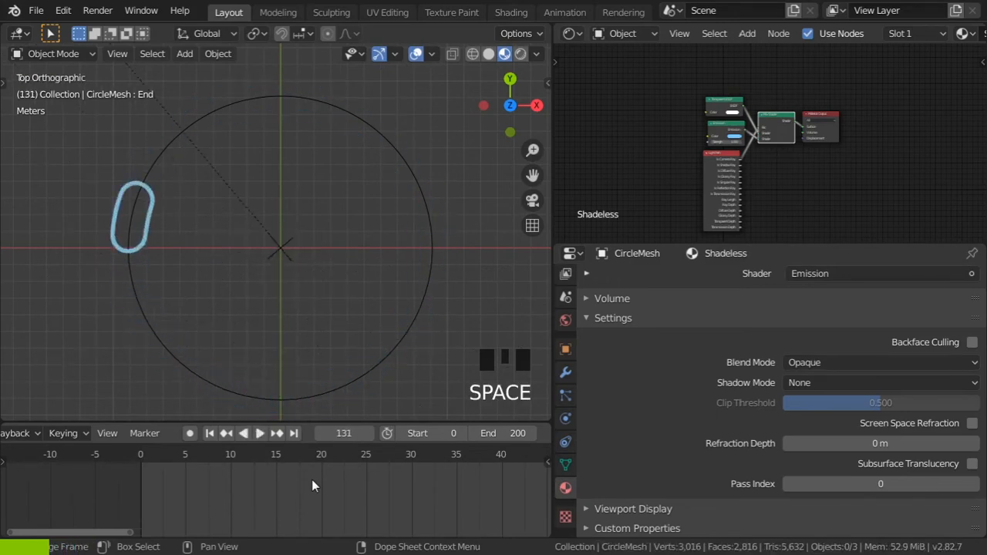
pyautogui.moveTo(214, 455); pyautogui.dragTo(276, 455)
pyautogui.keyDown('shift'); pyautogui.moveTo(251, 376); pyautogui.dragTo(264, 196, button='middle'); pyautogui.keyUp('shift')
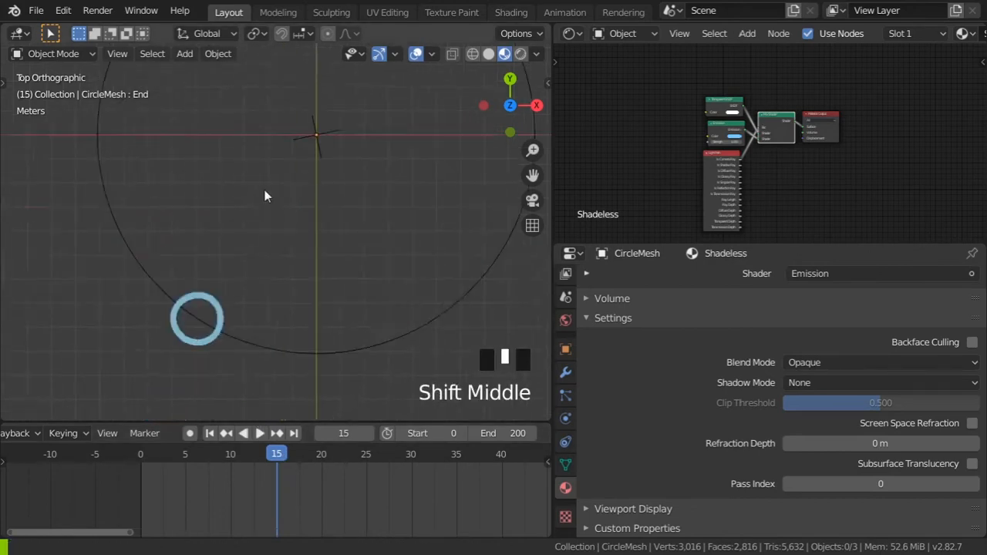
pyautogui.scroll(2, 261, 216)
pyautogui.keyDown('shift'); pyautogui.moveTo(257, 231); pyautogui.dragTo(269, 239, button='middle'); pyautogui.keyUp('shift')
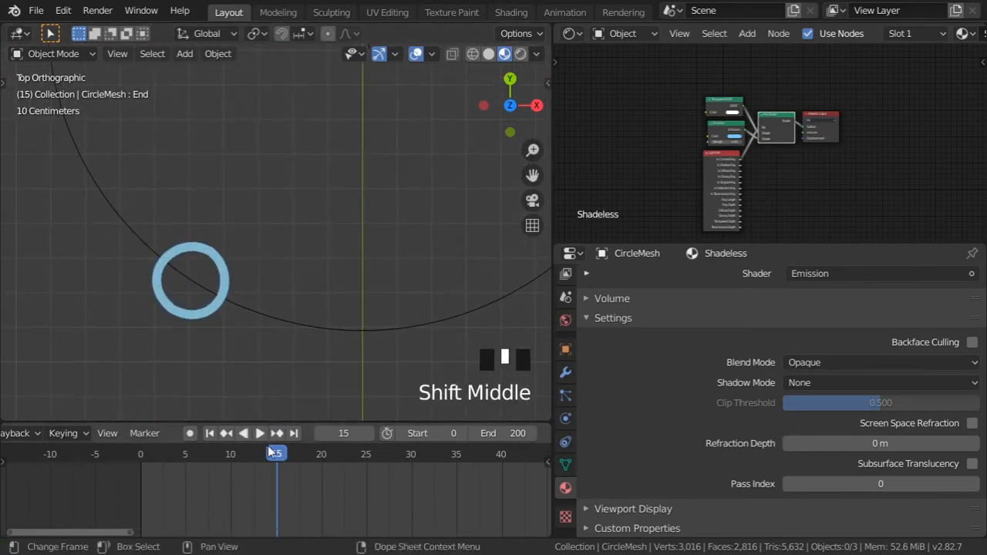
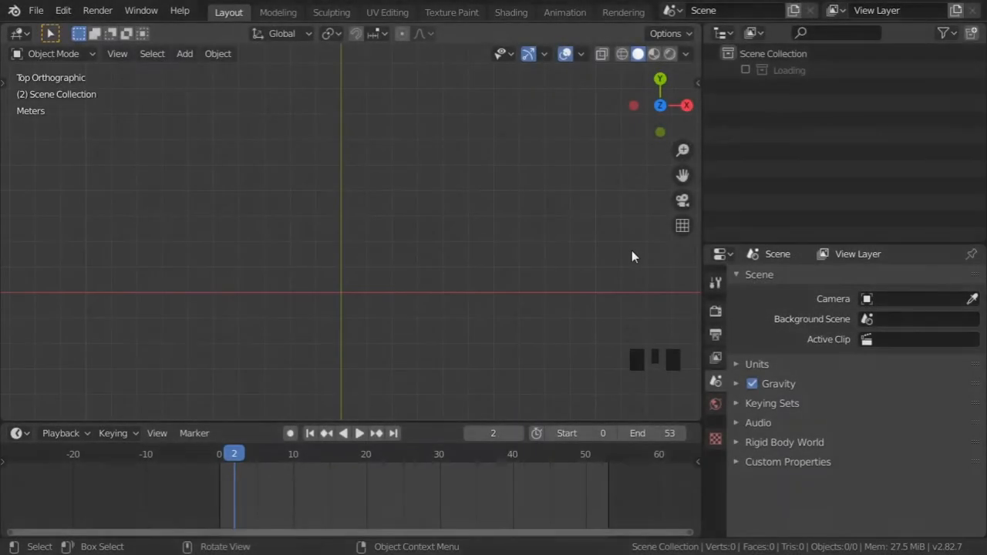
# - Add a plane mesh and merge all its vertices at the center
pyautogui.hotkey('shift', 'a')
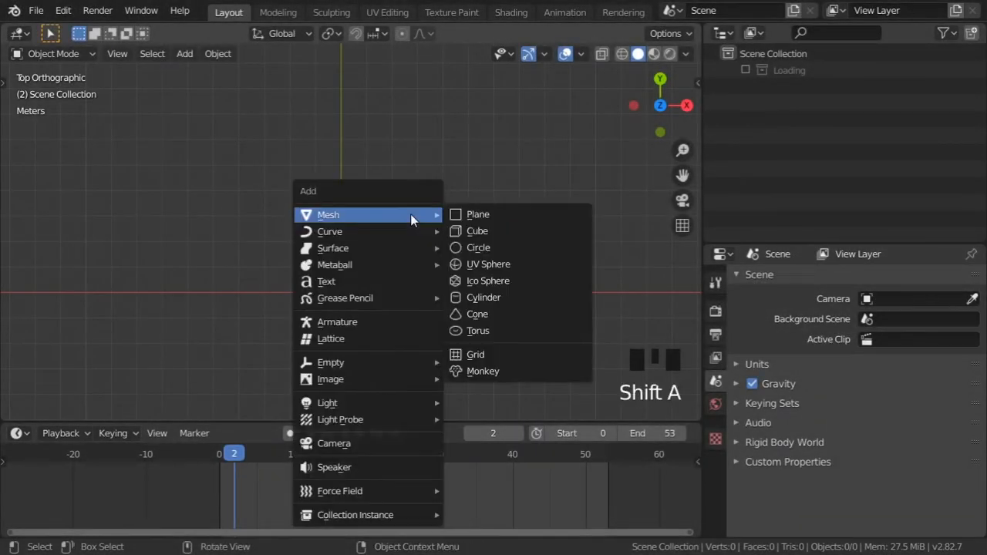
pyautogui.click(480, 214)
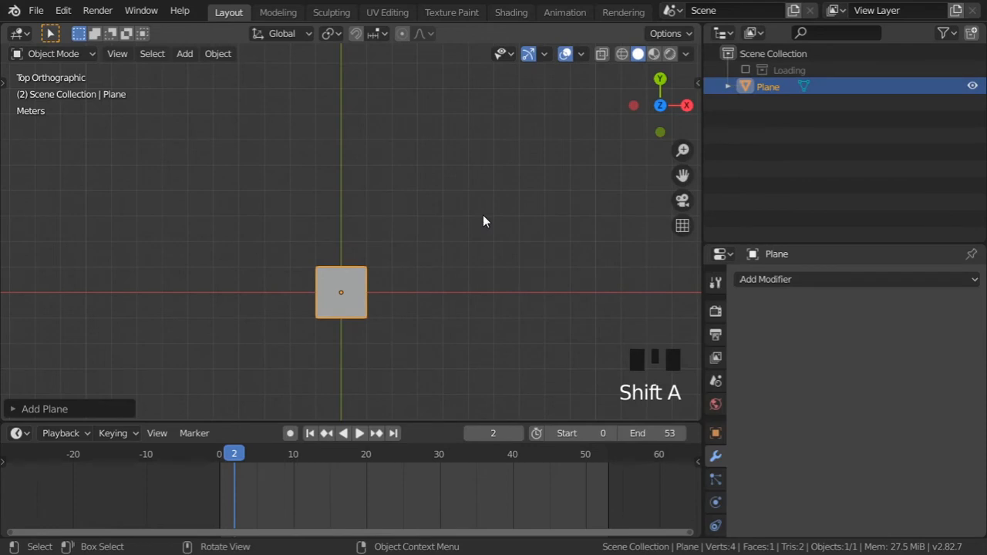
pyautogui.press('Tab')
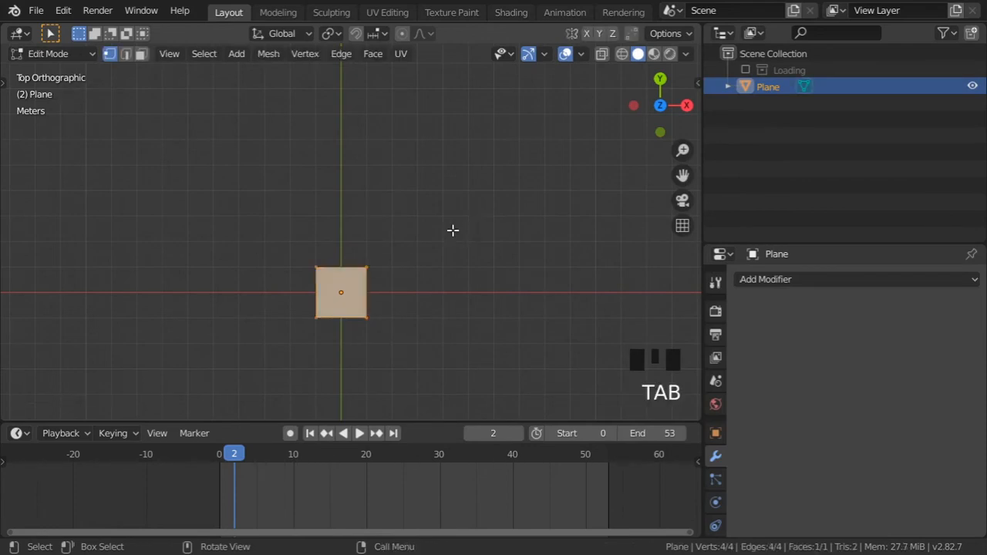
pyautogui.hotkey('alt', 'm')
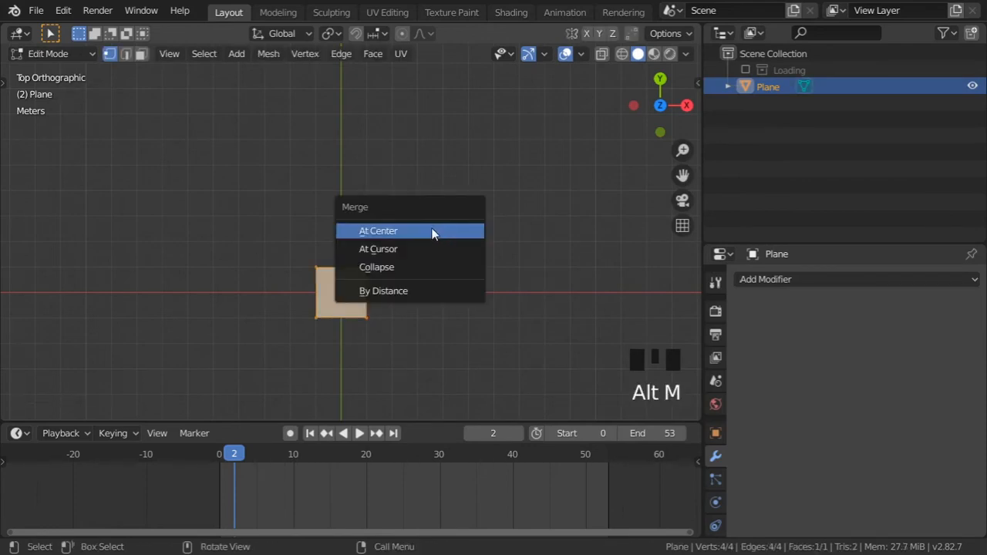
pyautogui.click(431, 231)
# - Extrude the merged vertex 1 m along the X axis
pyautogui.keyDown('shift'); pyautogui.moveTo(432, 293); pyautogui.dragTo(374, 310, button='middle'); pyautogui.keyUp('shift')
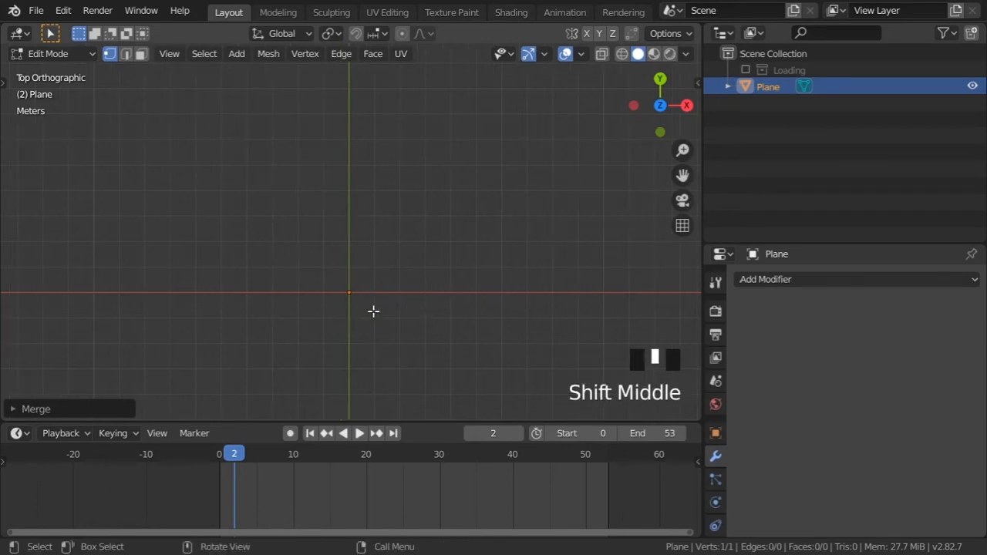
pyautogui.write('e')
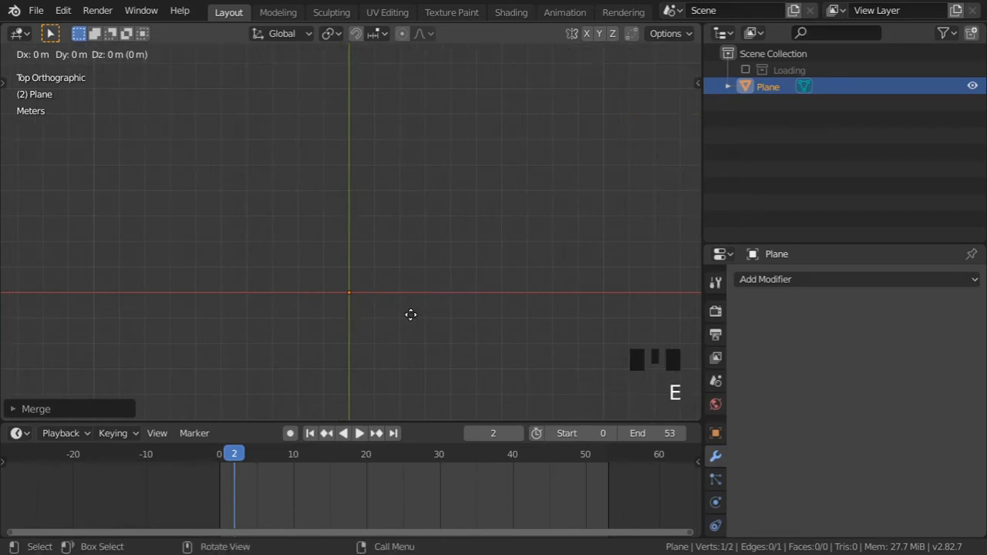
pyautogui.write('x1')
pyautogui.press('Return')
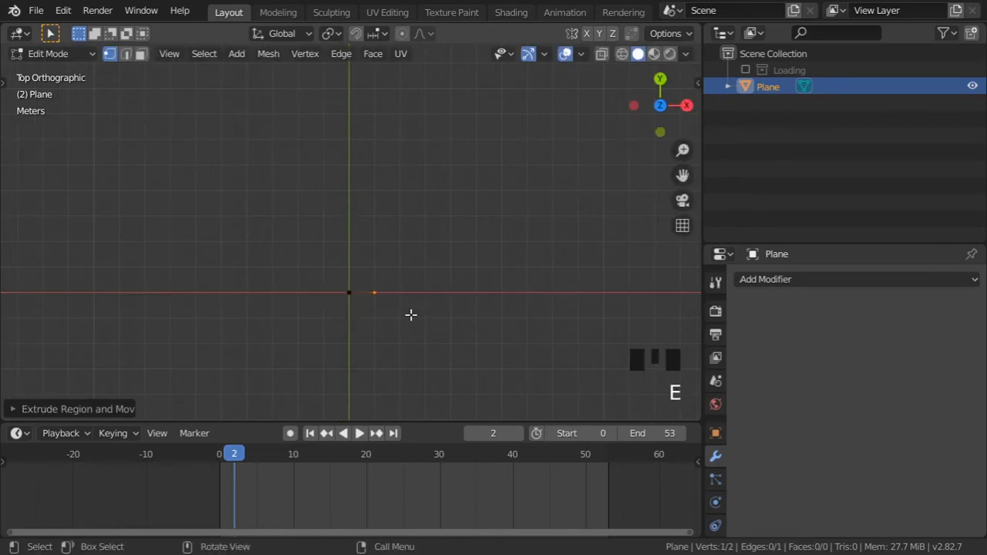
# - In front view, extrude the whole edge 20 m along the Z axis and return to Object Mode
pyautogui.click(660, 132)
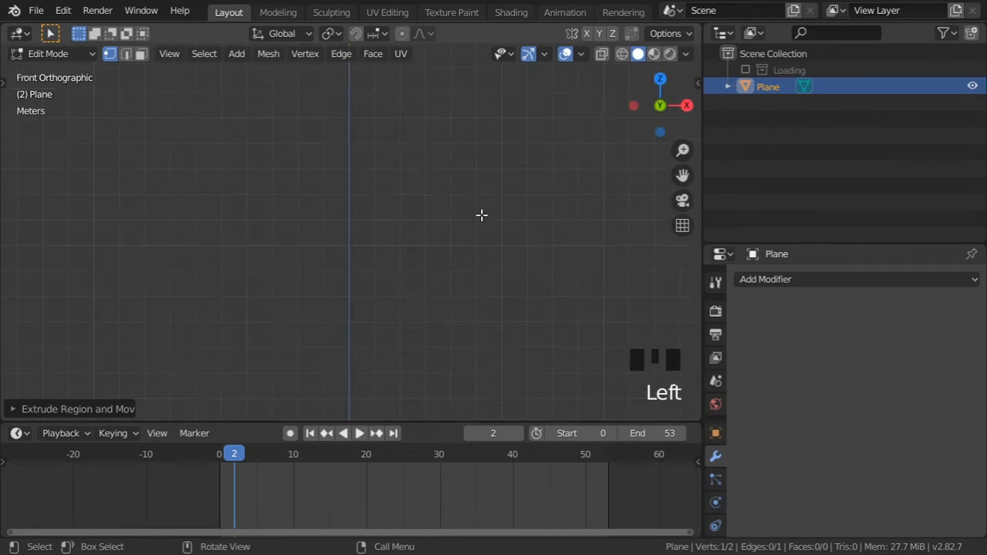
pyautogui.scroll(-3, 467, 239)
pyautogui.keyDown('shift'); pyautogui.moveTo(467, 239); pyautogui.dragTo(409, 292, button='middle'); pyautogui.keyUp('shift')
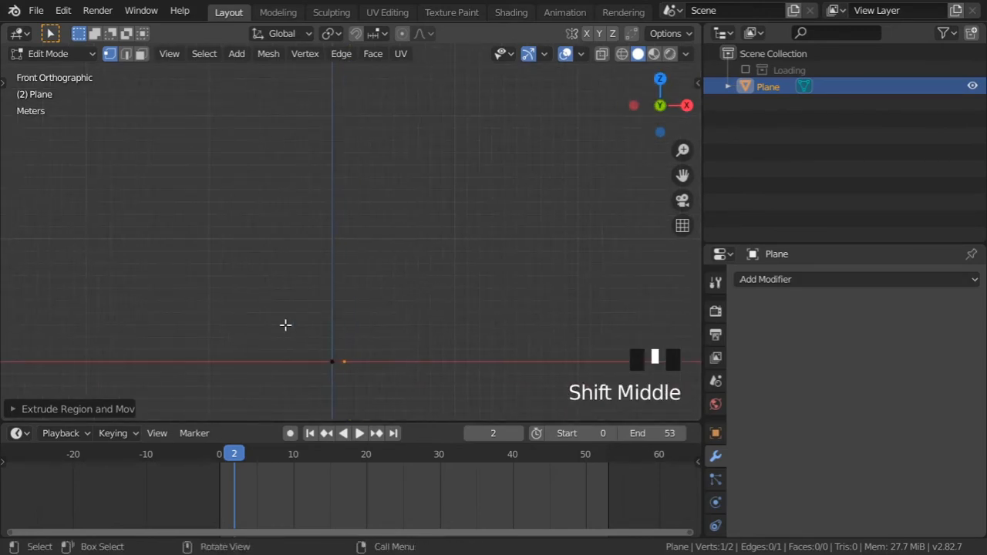
pyautogui.moveTo(284, 324); pyautogui.dragTo(382, 378)
pyautogui.write('e')
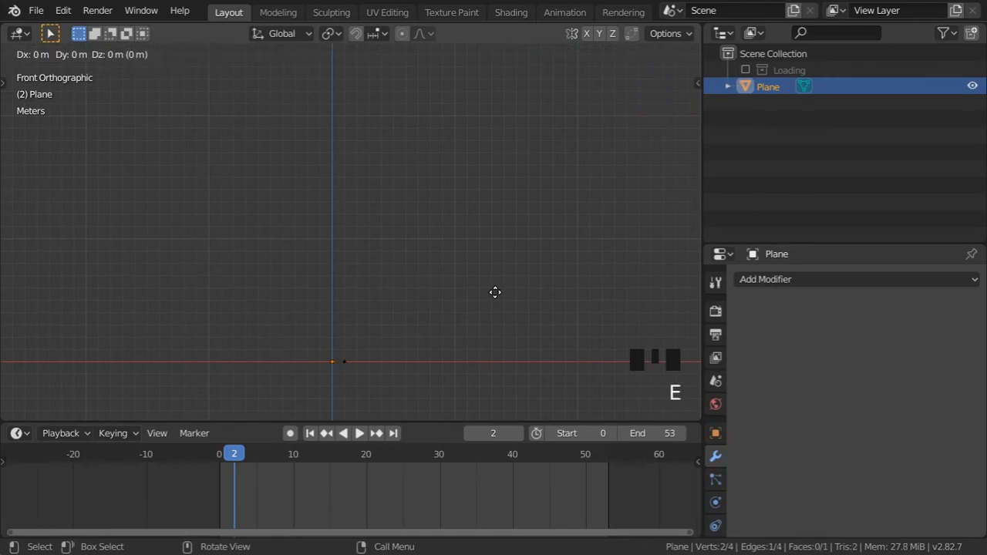
pyautogui.write('z20')
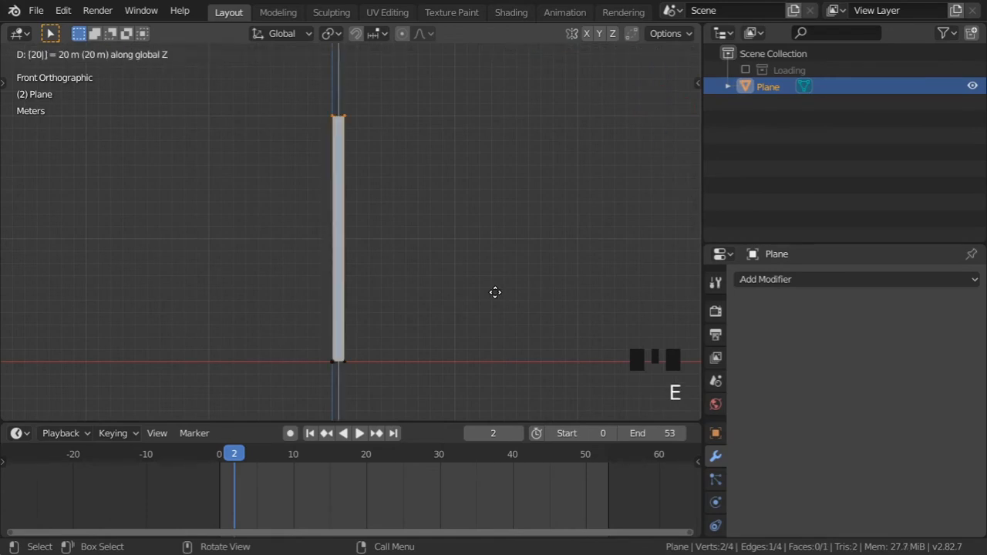
pyautogui.press('Return')
pyautogui.press('Tab')
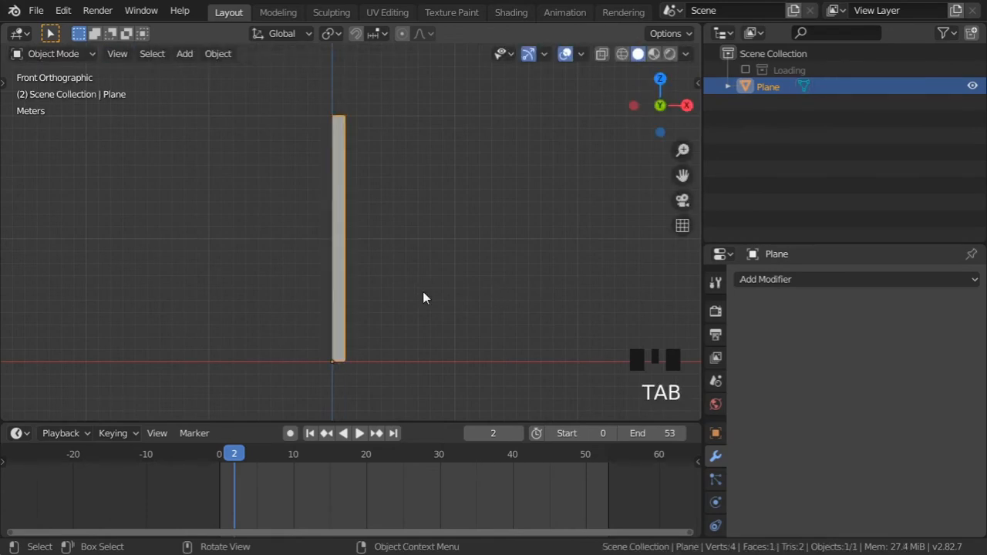
# - Insert a single keyframe on the plane's Z scale at frame 1
pyautogui.scroll(1, 423, 286)
pyautogui.keyDown('shift'); pyautogui.moveTo(423, 285); pyautogui.dragTo(391, 296, button='middle'); pyautogui.keyUp('shift')
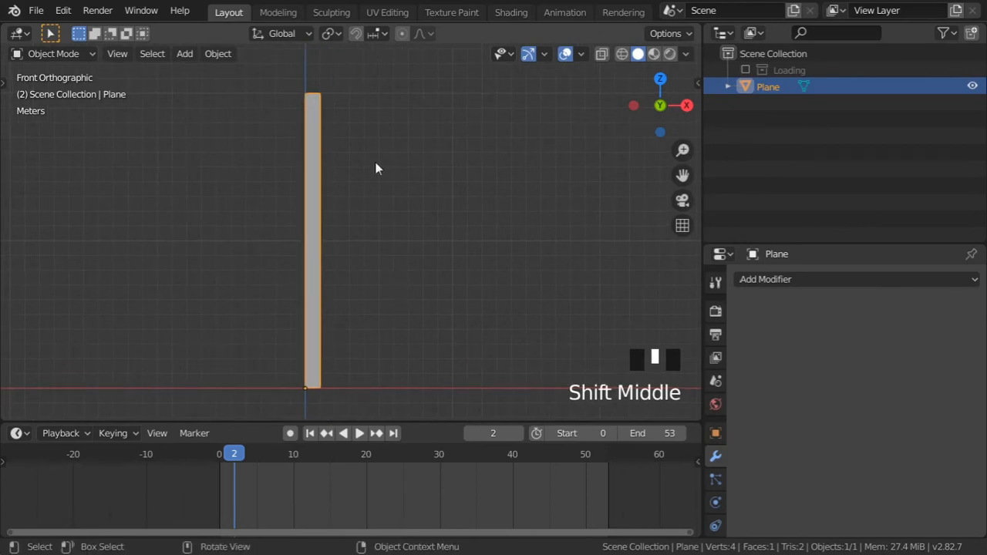
pyautogui.keyDown('shift'); pyautogui.moveTo(381, 237); pyautogui.dragTo(368, 276, button='middle'); pyautogui.keyUp('shift')
pyautogui.moveTo(235, 457); pyautogui.dragTo(230, 457)
pyautogui.scroll(6, 255, 484)
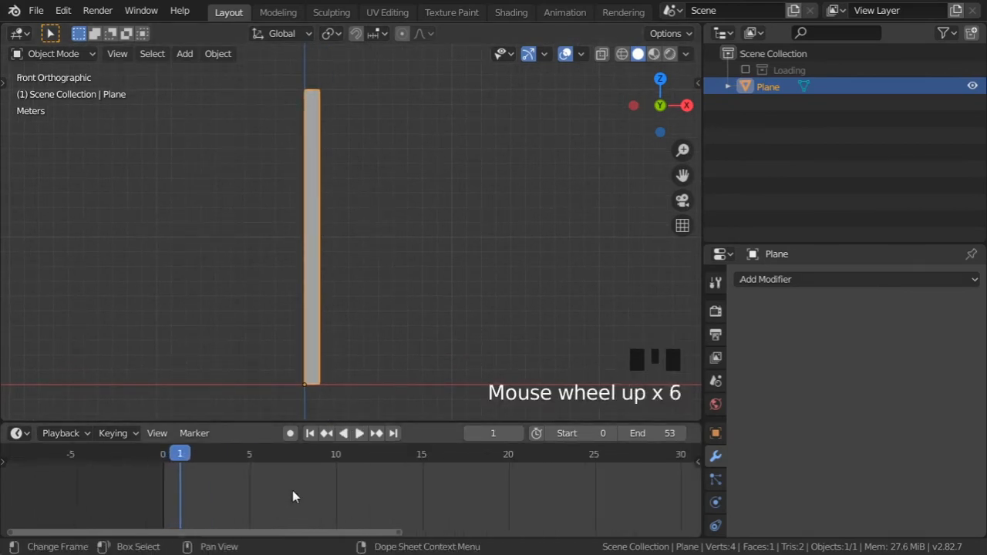
pyautogui.moveTo(293, 498); pyautogui.dragTo(264, 499, button='middle')
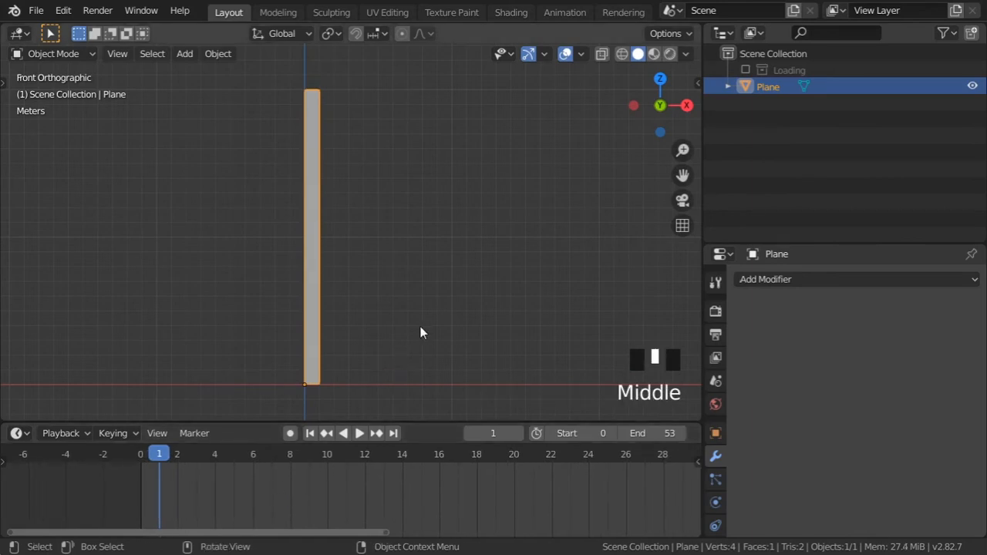
pyautogui.press('n')
pyautogui.click(691, 82)
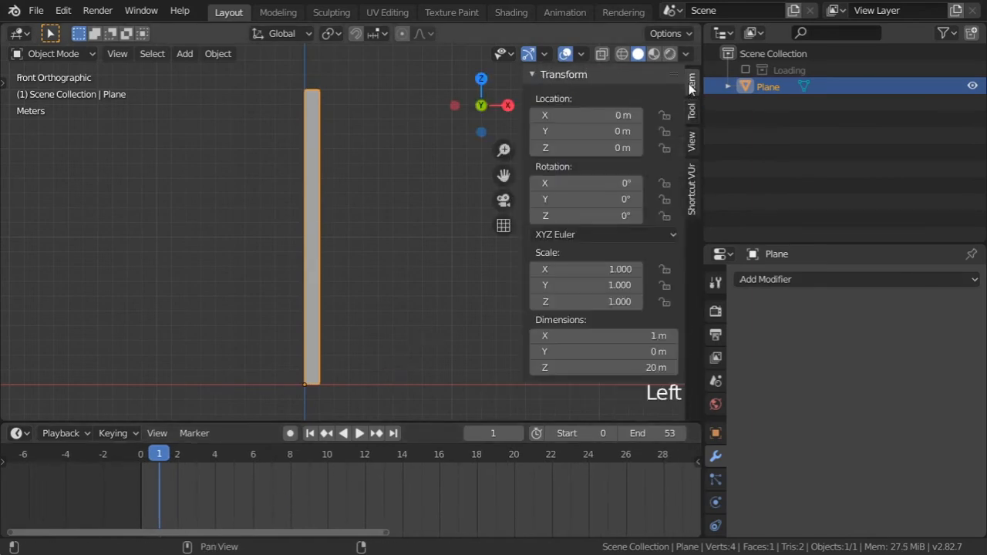
pyautogui.rightClick(567, 301)
pyautogui.click(552, 292)
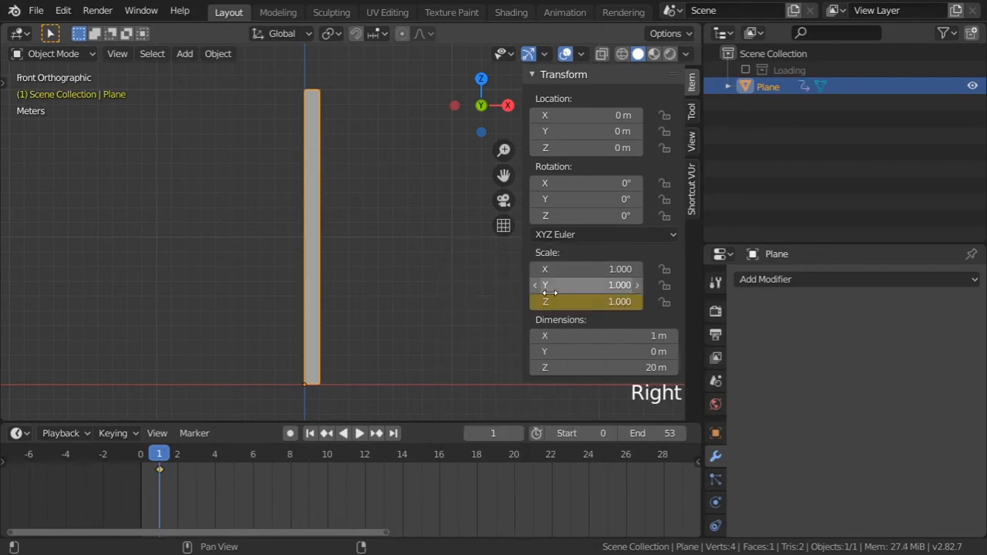
# - Set the plane's Z scale to 0 and keyframe that value at frame 1
pyautogui.click(564, 301)
pyautogui.write('0')
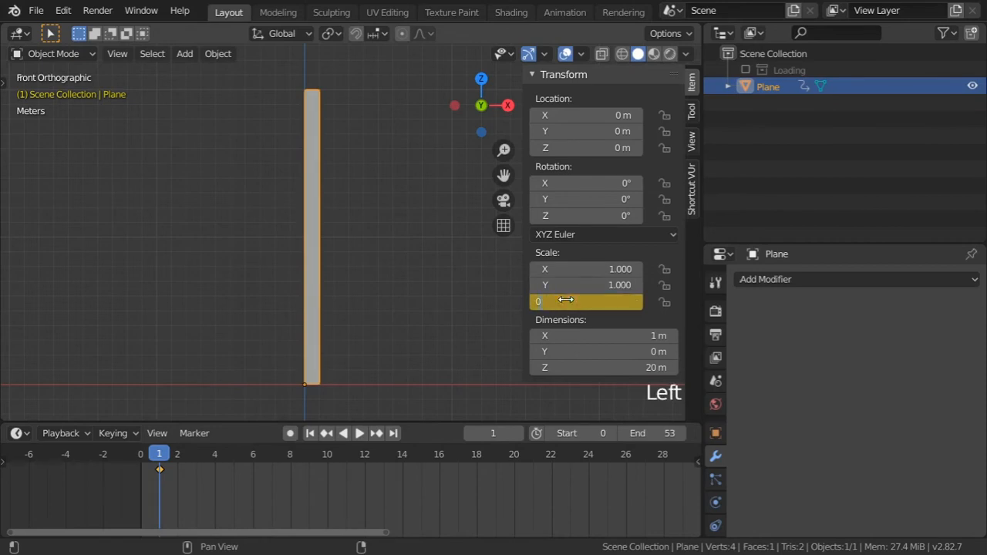
pyautogui.press('Return')
pyautogui.press('i')
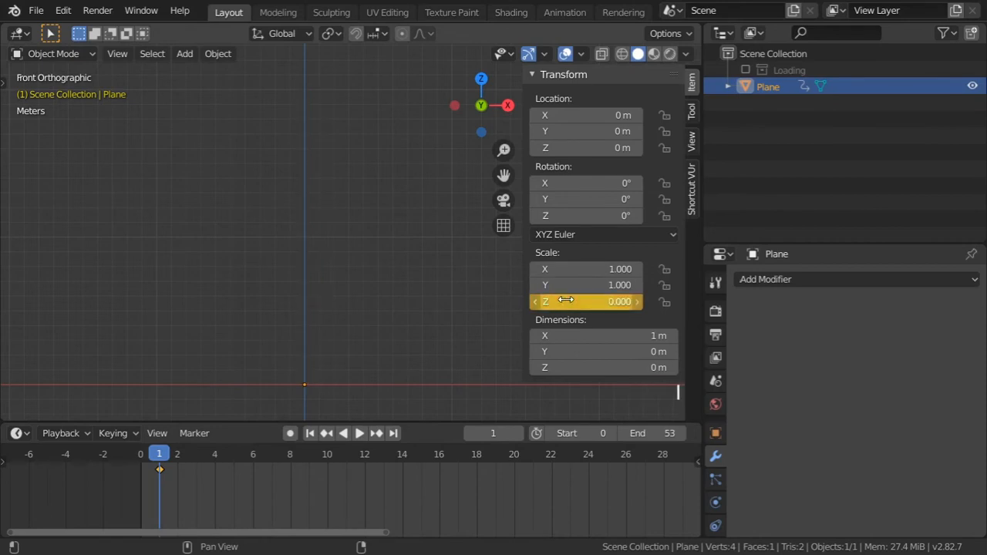
# - Set the plane's Z scale to 1 at frame 19 and keyframe it
pyautogui.moveTo(160, 462); pyautogui.dragTo(499, 459)
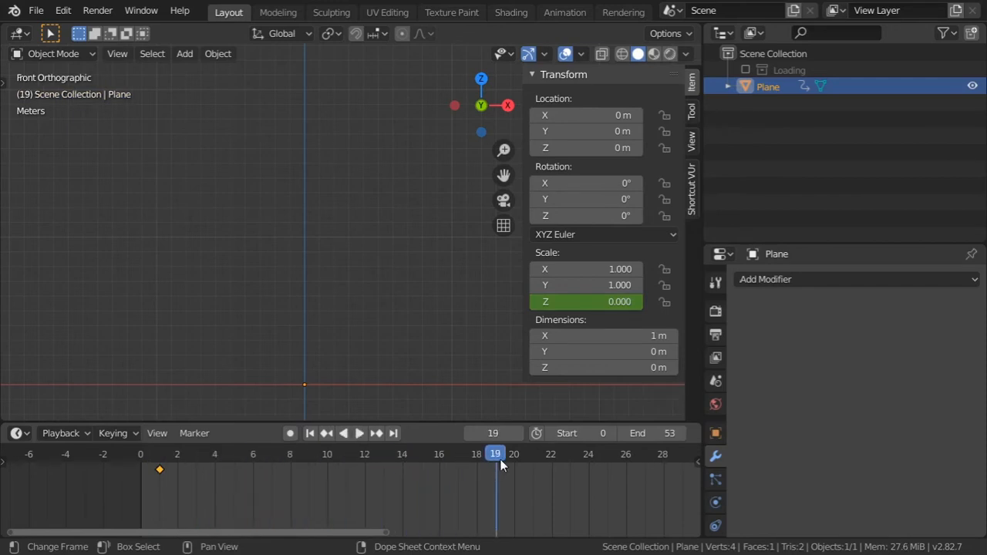
pyautogui.click(584, 302)
pyautogui.write('1')
pyautogui.press('Return')
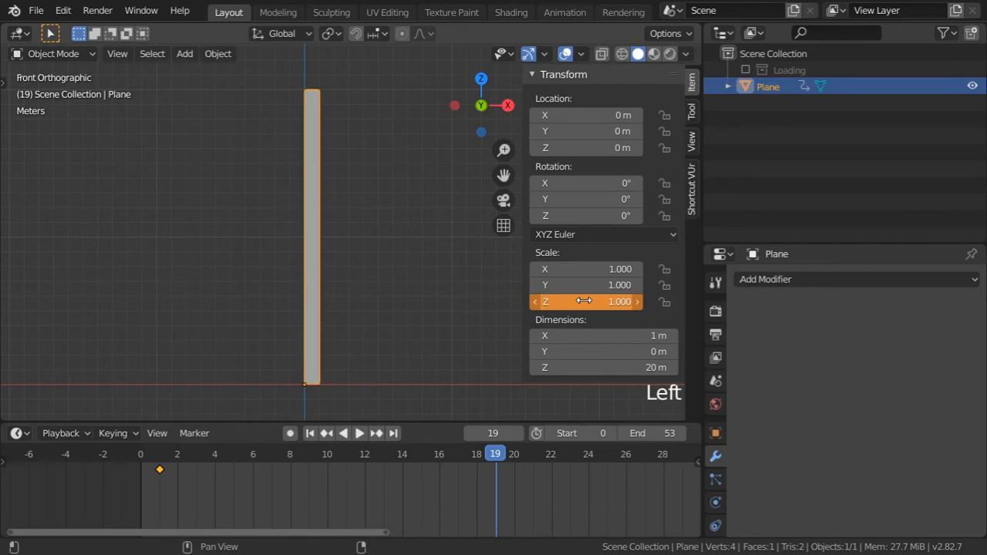
pyautogui.press('i')
# - Scrub the timeline back to frame 13 to preview the bar's growth animation
pyautogui.scroll(-1, 376, 294)
pyautogui.keyDown('shift'); pyautogui.moveTo(375, 294); pyautogui.dragTo(372, 297, button='middle'); pyautogui.keyUp('shift')
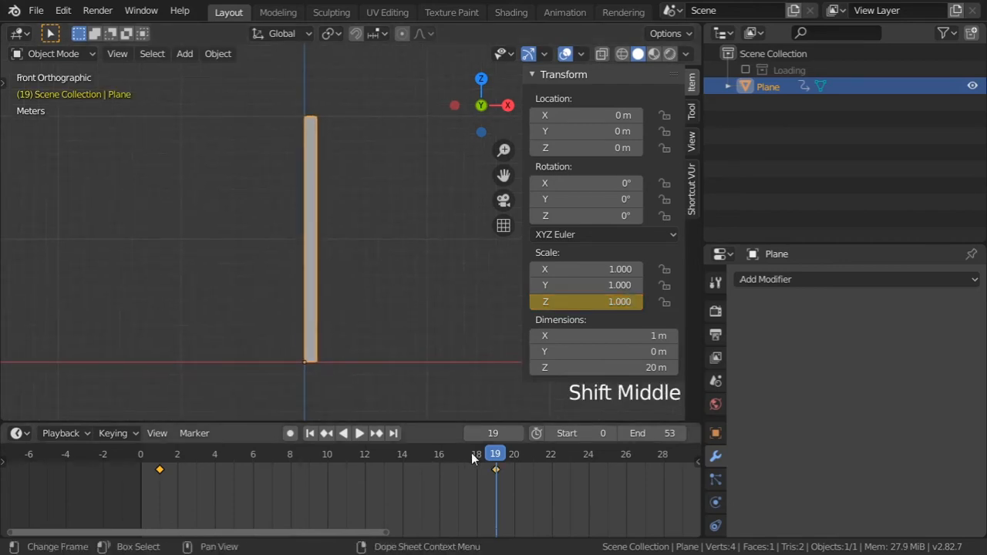
pyautogui.moveTo(472, 457); pyautogui.dragTo(383, 458)
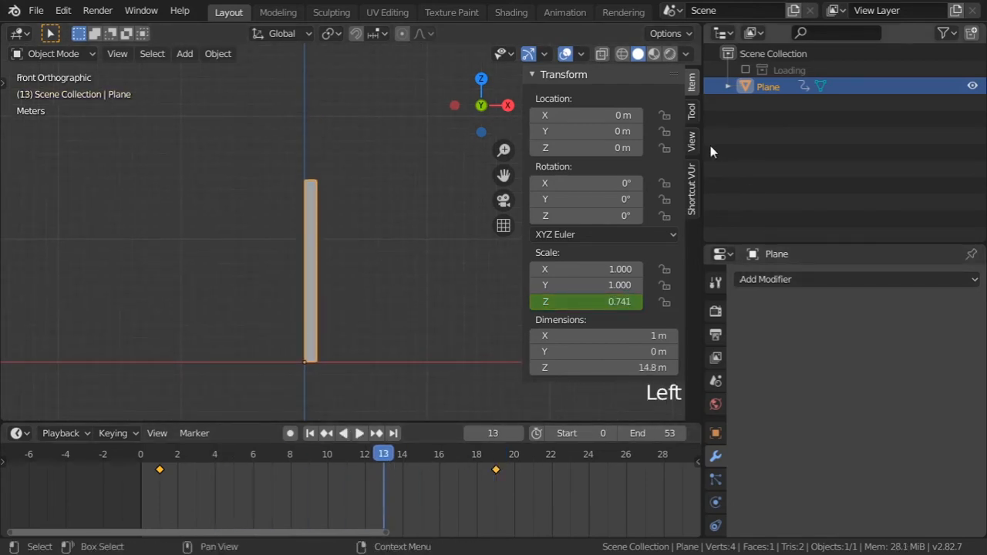
# - Widen the outliner area to about half the window and switch it to the Graph Editor
pyautogui.moveTo(702, 144); pyautogui.dragTo(491, 150)
pyautogui.scroll(3, 209, 242)
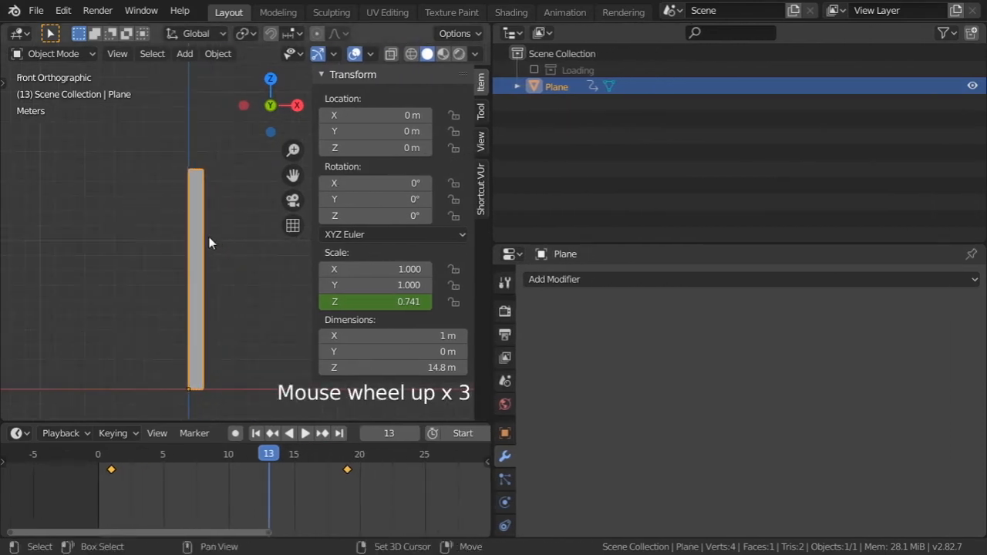
pyautogui.keyDown('shift'); pyautogui.moveTo(209, 237); pyautogui.dragTo(206, 211, button='middle'); pyautogui.keyUp('shift')
pyautogui.click(514, 33)
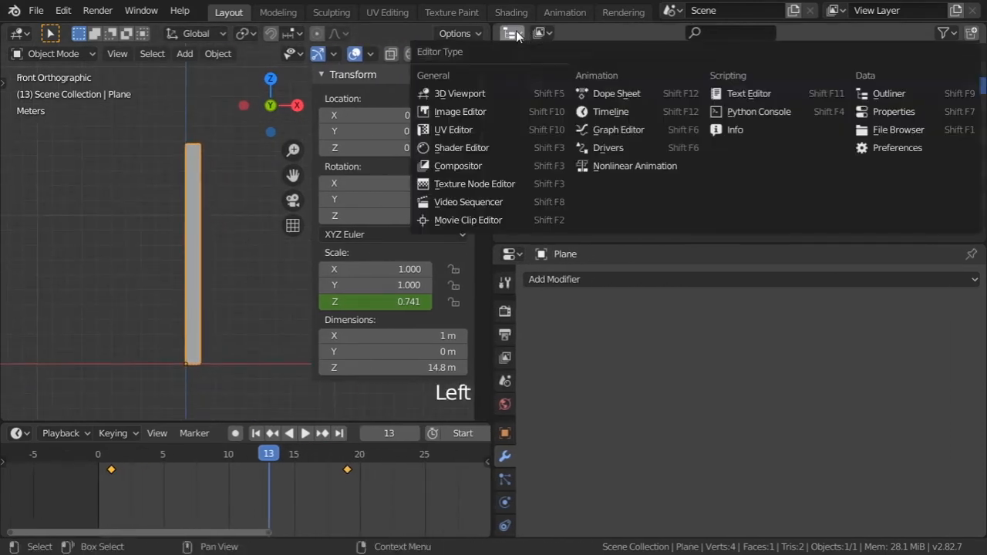
pyautogui.click(621, 129)
# - Expand the plane's Object Transforms channels, frame the Z Scale curve and maximize the Graph Editor
pyautogui.click(510, 101)
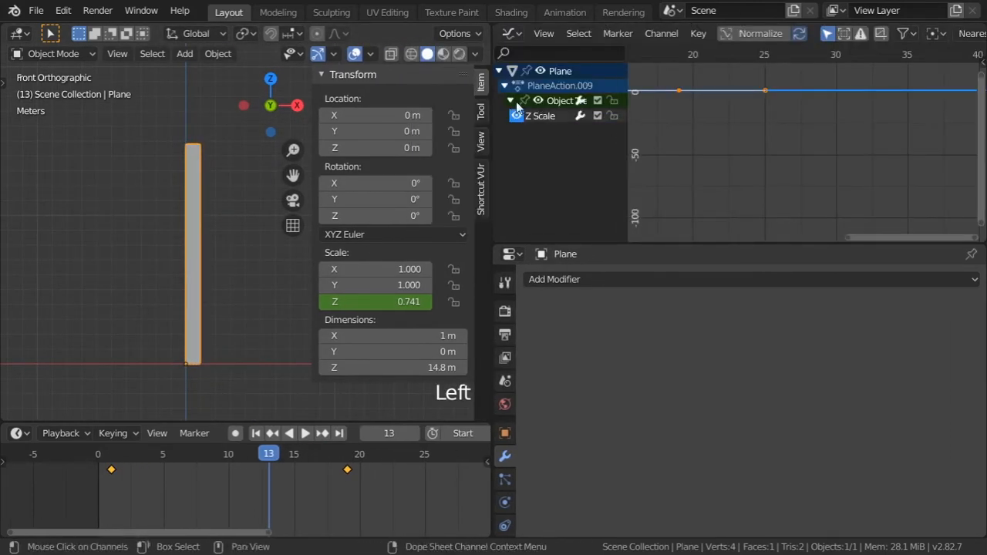
pyautogui.press('Home')
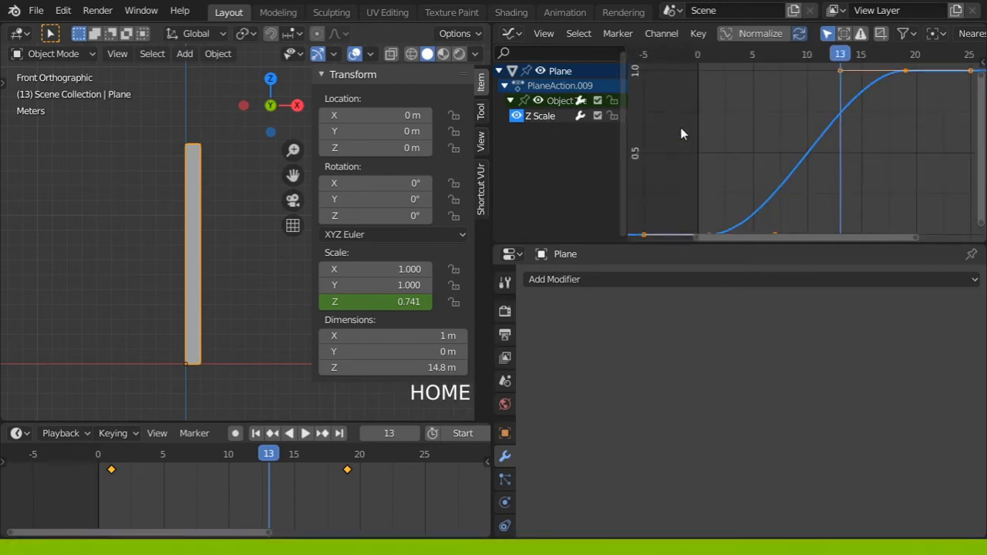
pyautogui.scroll(-1, 763, 125)
pyautogui.hotkey('ctrl', 'space')
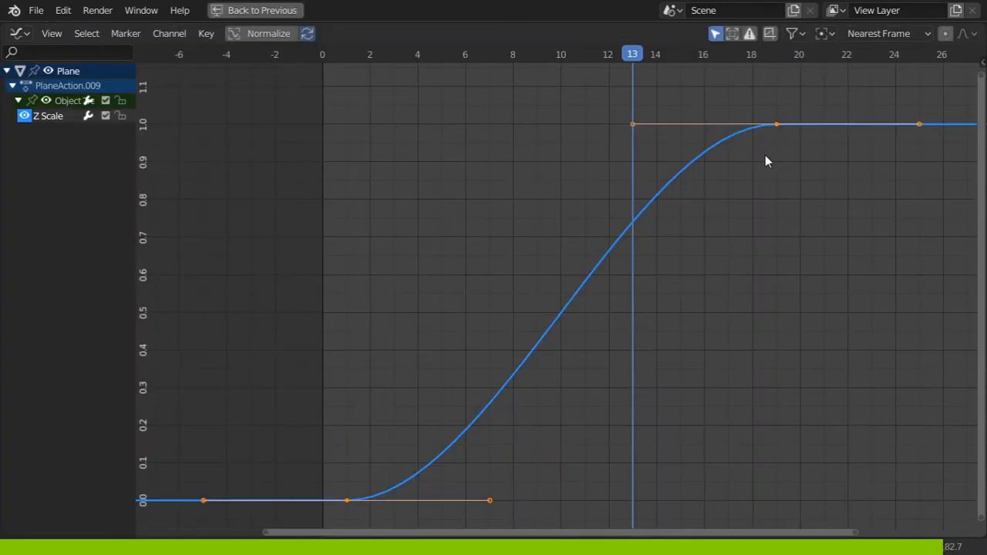
# - Insert a keyframe at frame 9 on the Z Scale curve and rotate its handles to be much steeper
pyautogui.moveTo(530, 64); pyautogui.dragTo(544, 122)
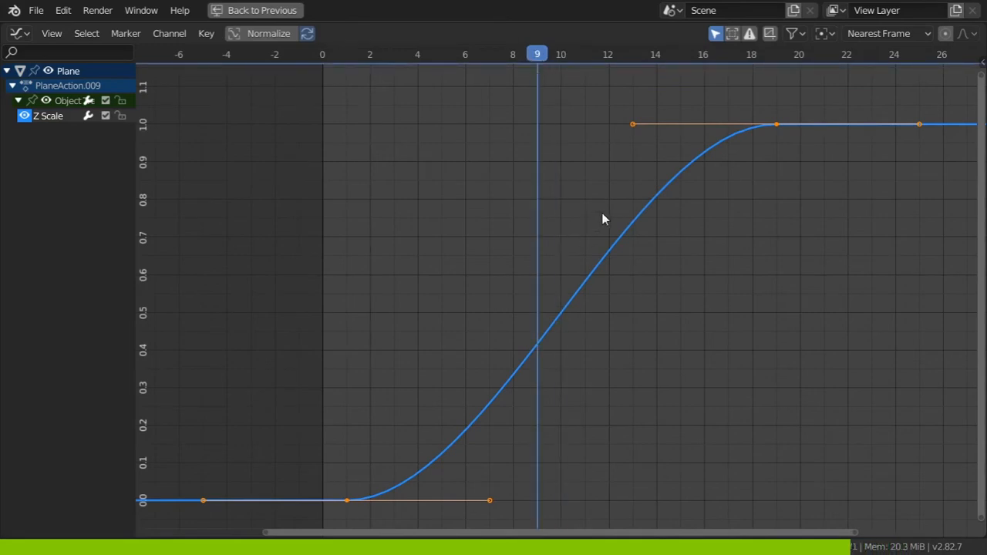
pyautogui.press('i')
pyautogui.click(637, 215)
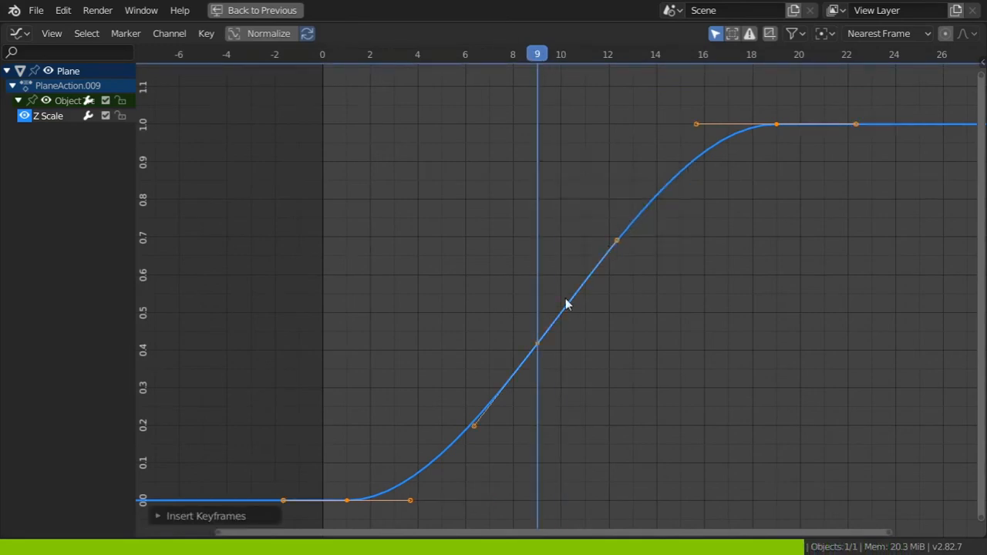
pyautogui.click(538, 343)
pyautogui.press('r')
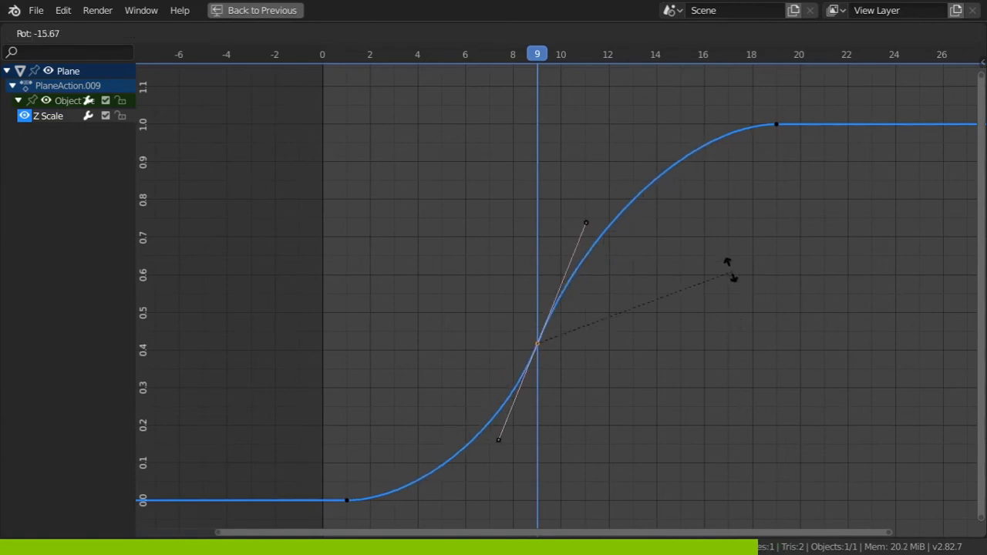
pyautogui.click(714, 240)
# - Lengthen the frame 9 keyframe's lower handle to about value 0 and its upper handle to about value 1
pyautogui.moveTo(560, 388); pyautogui.dragTo(570, 340, button='middle')
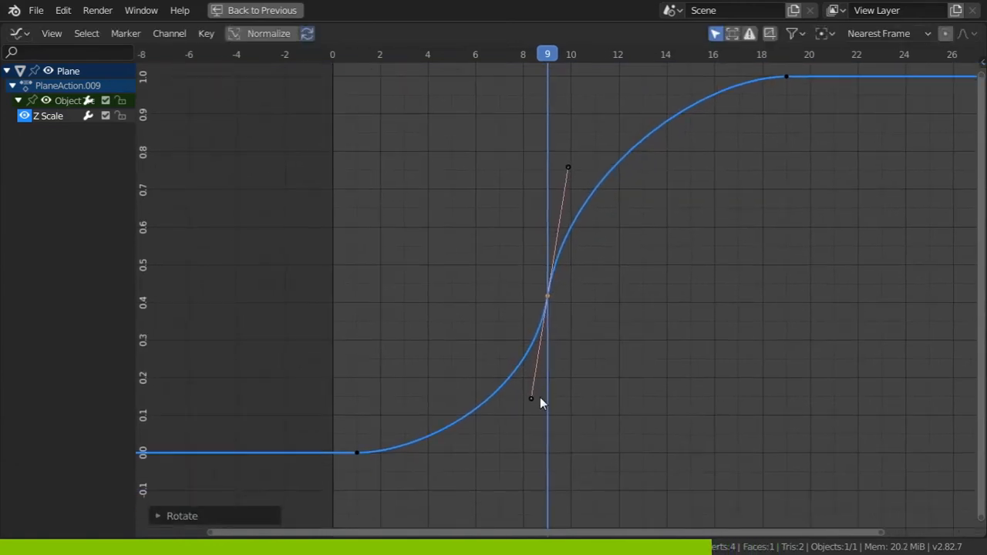
pyautogui.click(539, 397)
pyautogui.scroll(2, 565, 412)
pyautogui.moveTo(564, 411); pyautogui.dragTo(580, 368, button='middle')
pyautogui.press('s')
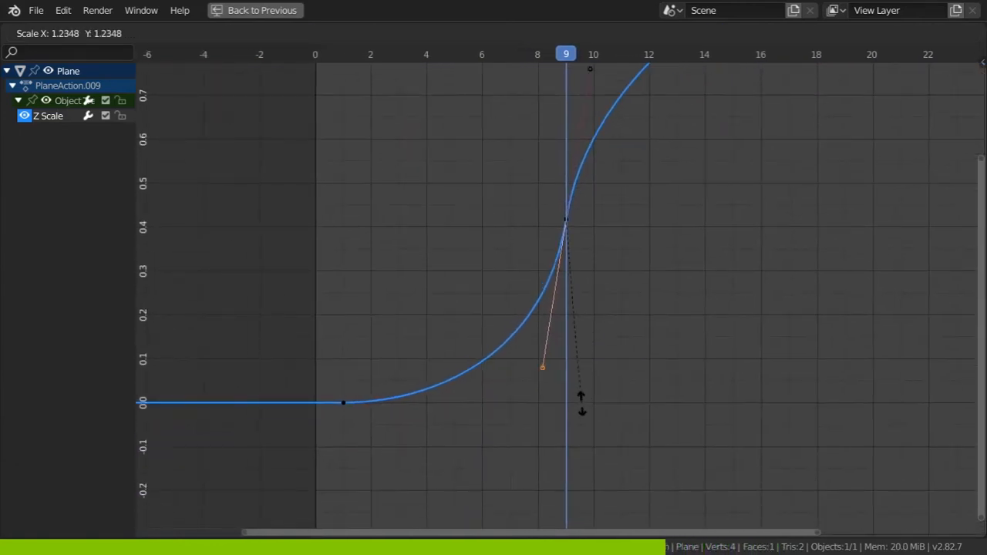
pyautogui.click(603, 499)
pyautogui.moveTo(586, 185); pyautogui.dragTo(551, 357, button='middle')
pyautogui.click(556, 236)
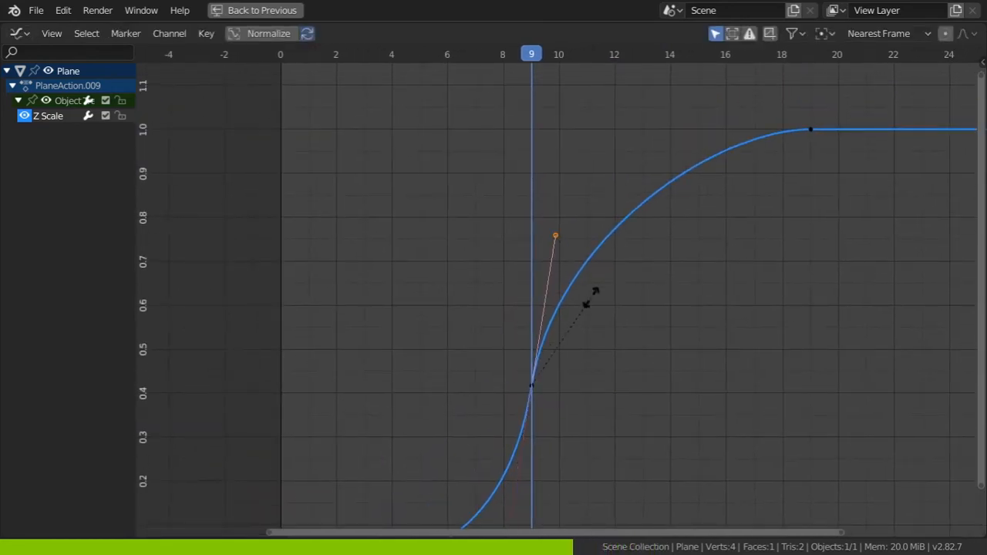
pyautogui.press('s')
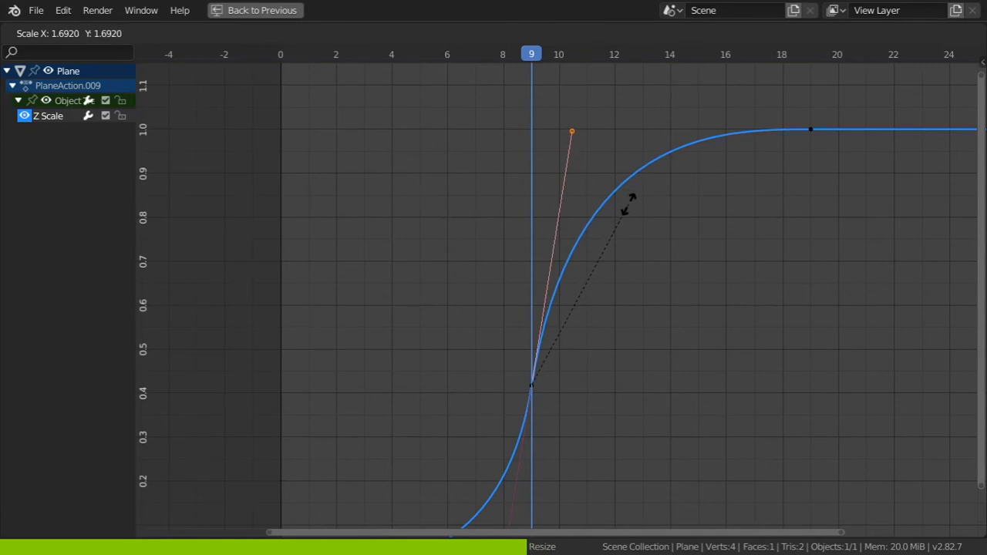
pyautogui.click(629, 206)
# - Restore the split layout and scrub to frame 11 to preview the bar's eased growth
pyautogui.hotkey('ctrl', 'space')
pyautogui.scroll(-4, 802, 150)
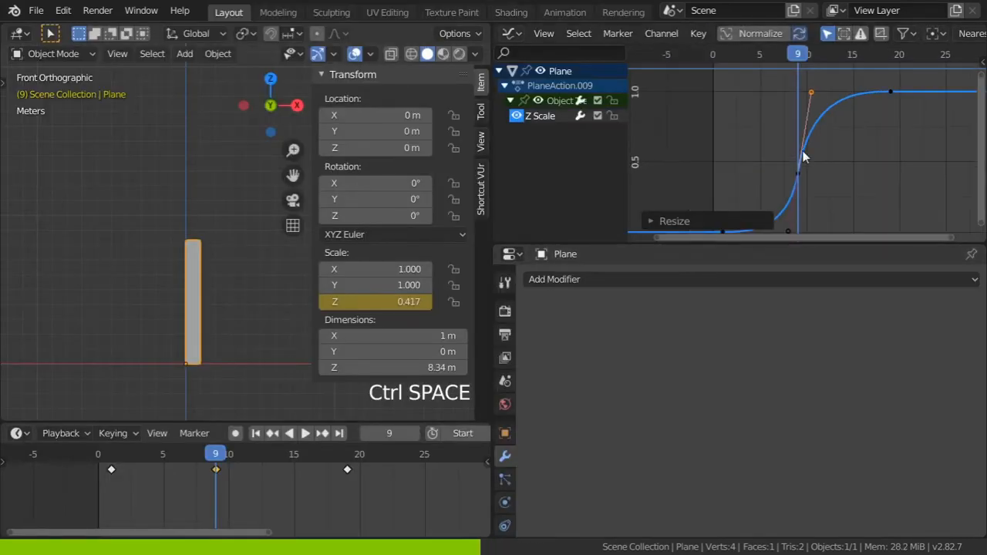
pyautogui.moveTo(807, 70)
pyautogui.mouseDown()
pyautogui.moveTo(725, 71)
pyautogui.moveTo(828, 70)
pyautogui.moveTo(818, 70)
pyautogui.mouseUp()
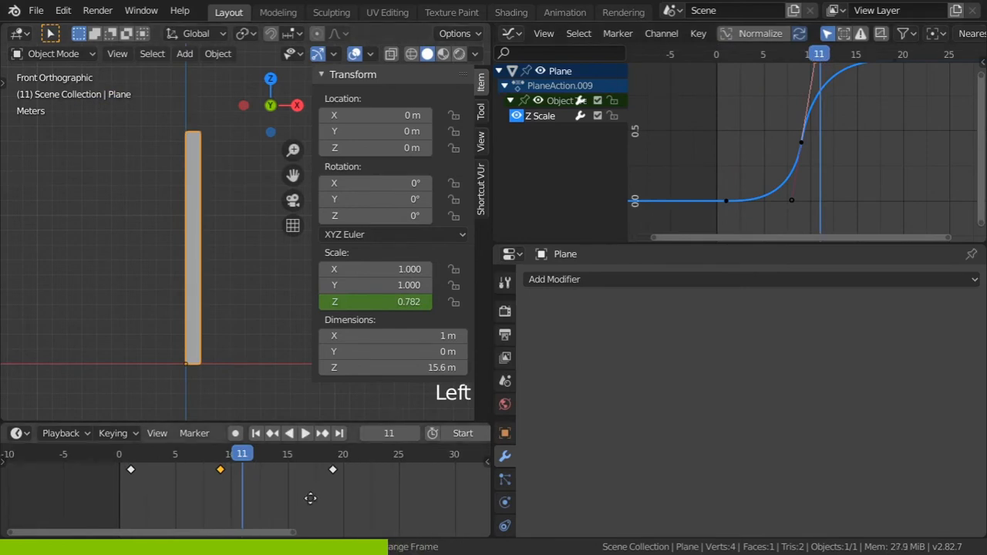
# - Deselect everything and play the animation to review how the bar grows
pyautogui.scroll(-1, 290, 474)
pyautogui.press('a')
pyautogui.press('a')
pyautogui.press('a')
pyautogui.press('space')
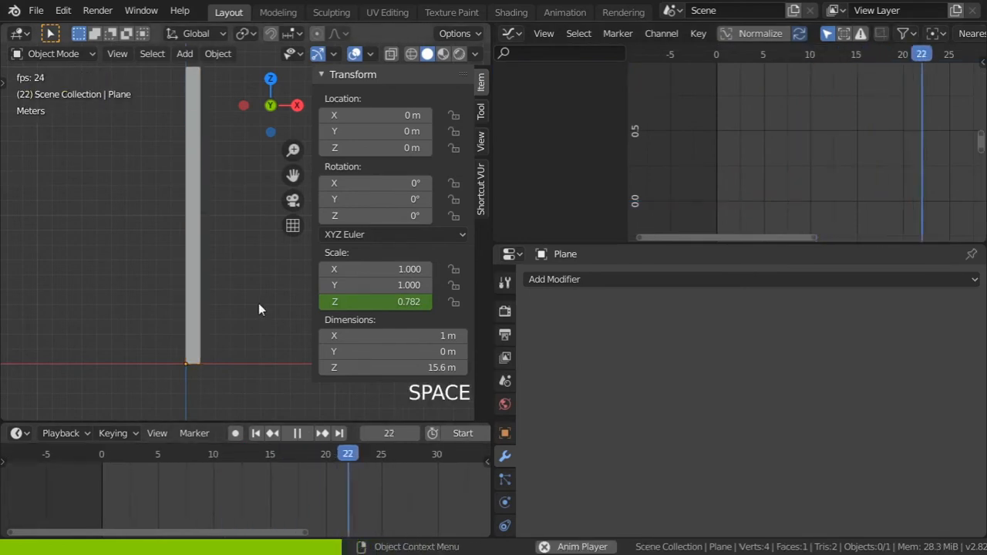
pyautogui.scroll(-2, 245, 305)
pyautogui.keyDown('shift'); pyautogui.moveTo(246, 306); pyautogui.dragTo(226, 327, button='middle'); pyautogui.keyUp('shift')
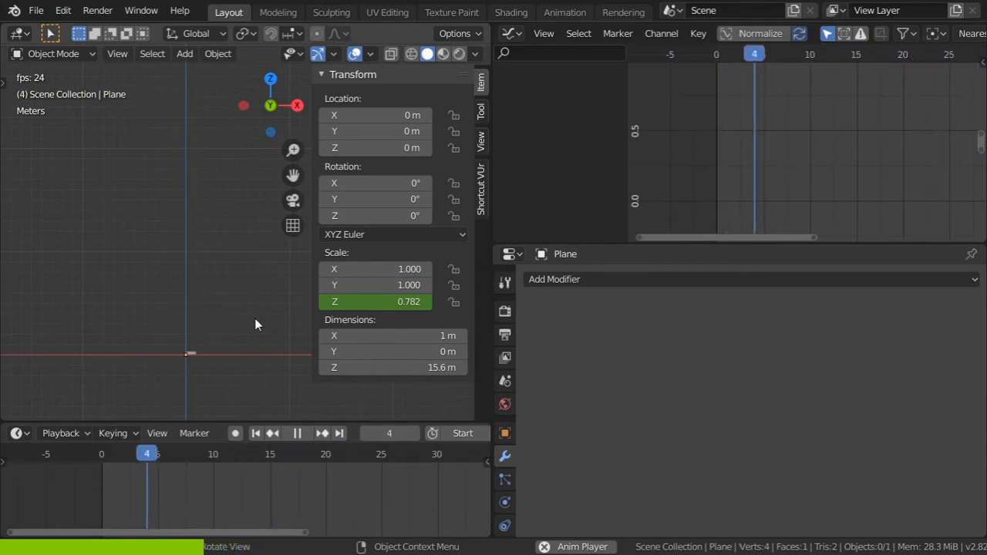
pyautogui.press('space')
# - Reselect the bar, go to frame 23 and insert a single keyframe on its Y rotation at 0°
pyautogui.click(258, 455)
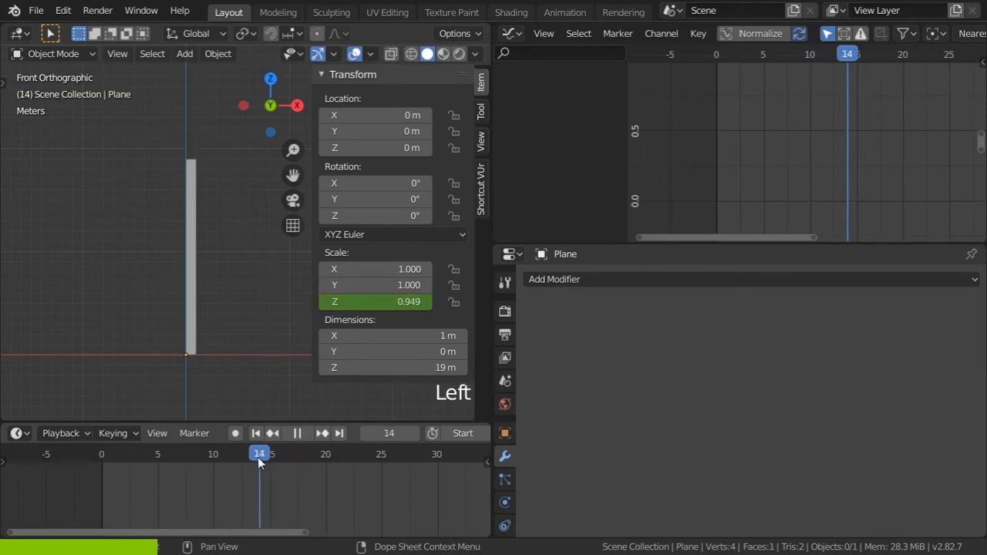
pyautogui.click(189, 297)
pyautogui.click(250, 456)
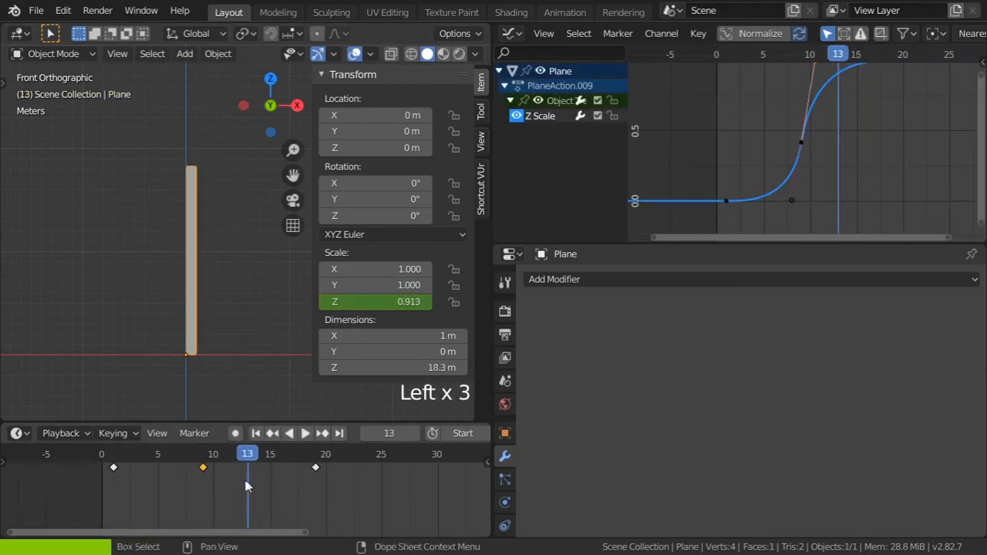
pyautogui.moveTo(259, 455); pyautogui.dragTo(369, 458)
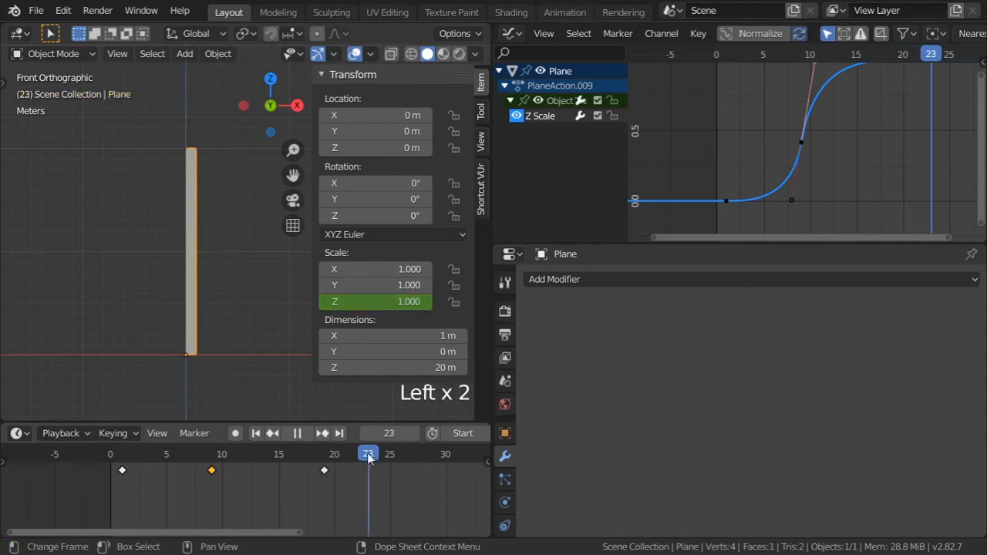
pyautogui.keyDown('shift'); pyautogui.moveTo(232, 318); pyautogui.dragTo(199, 324, button='middle'); pyautogui.keyUp('shift')
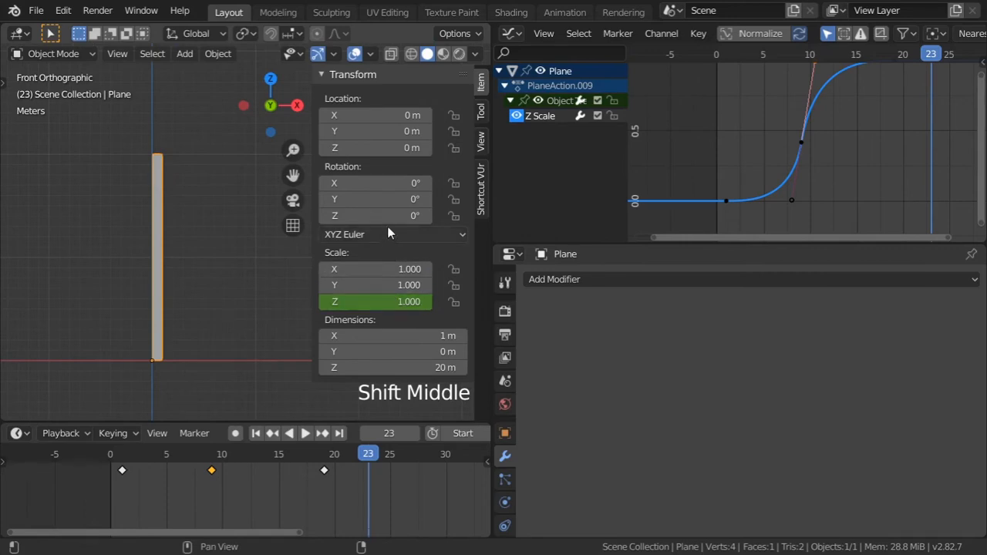
pyautogui.moveTo(366, 200)
pyautogui.mouseDown()
pyautogui.moveTo(328, 200)
pyautogui.moveTo(366, 201)
pyautogui.mouseUp()
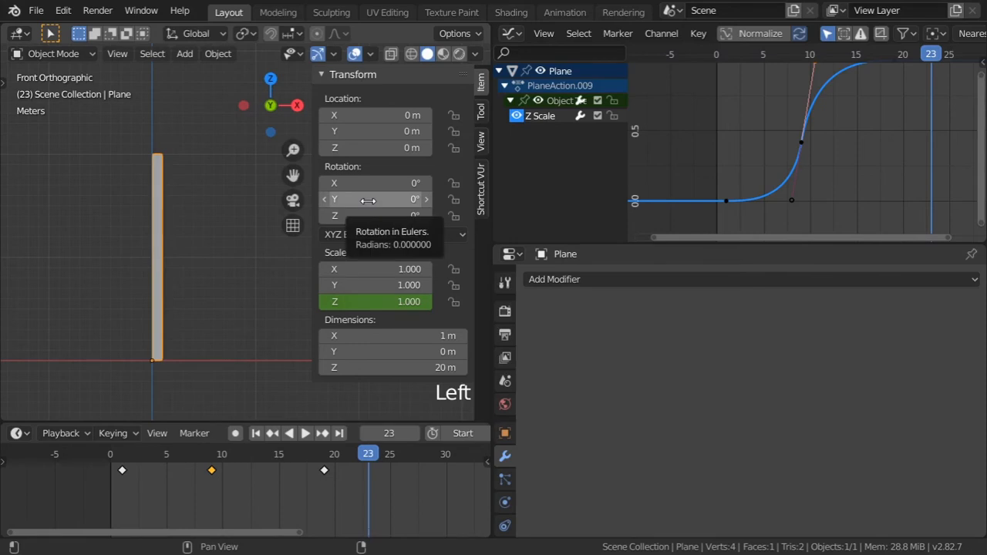
pyautogui.press('i')
# - Set the bar's Y rotation to 400° at frame 44 and keyframe it
pyautogui.scroll(-5, 366, 490)
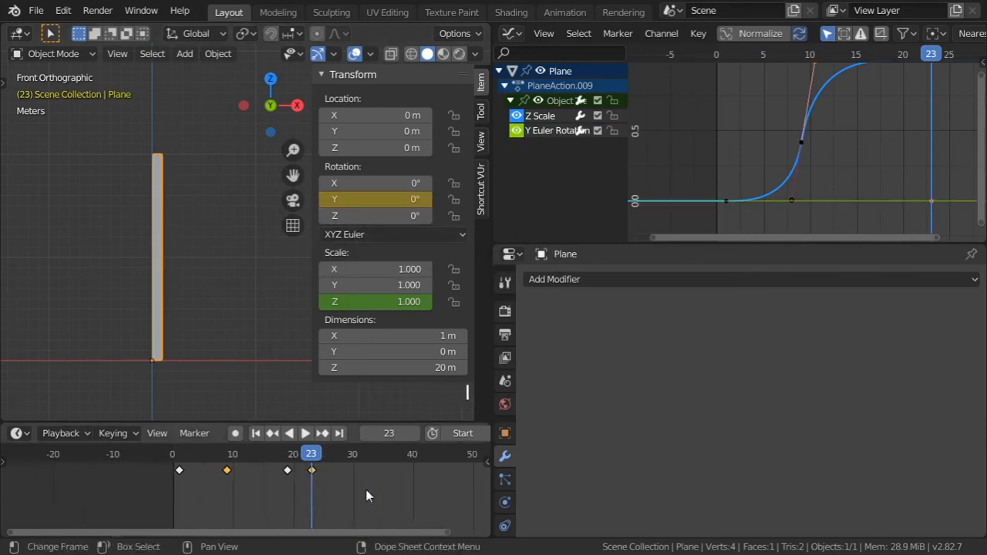
pyautogui.moveTo(253, 456); pyautogui.dragTo(319, 456)
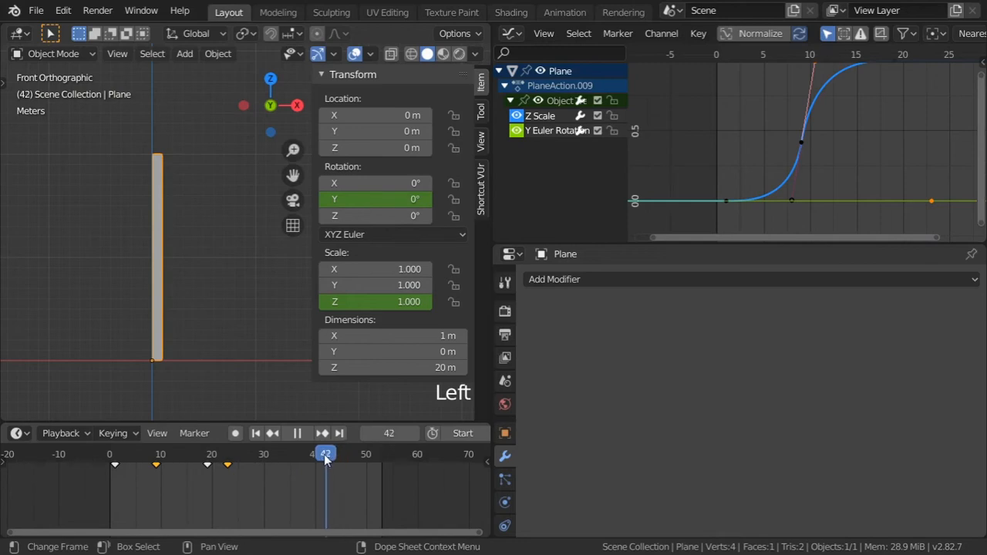
pyautogui.scroll(2, 280, 486)
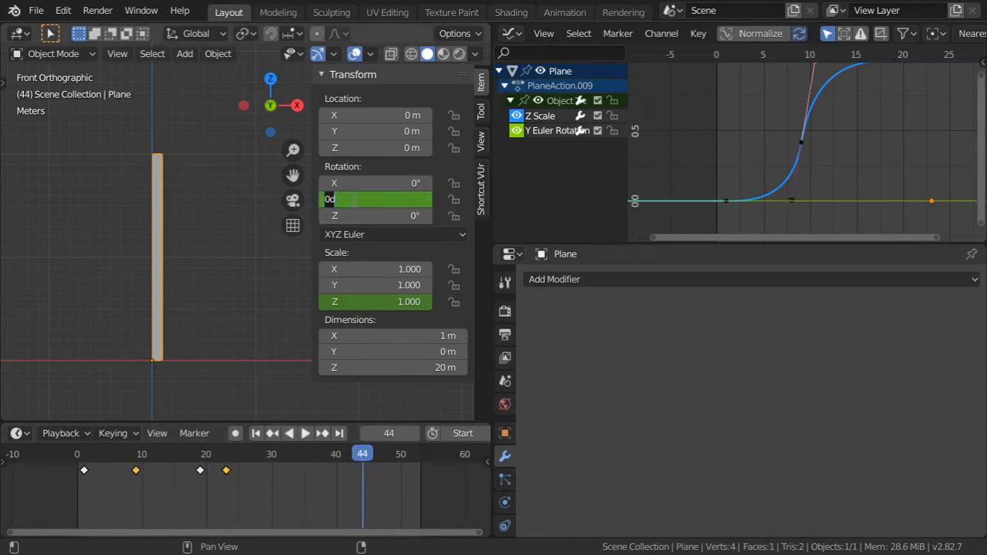
pyautogui.write('0')
pyautogui.press('Return')
pyautogui.scroll(-3, 289, 255)
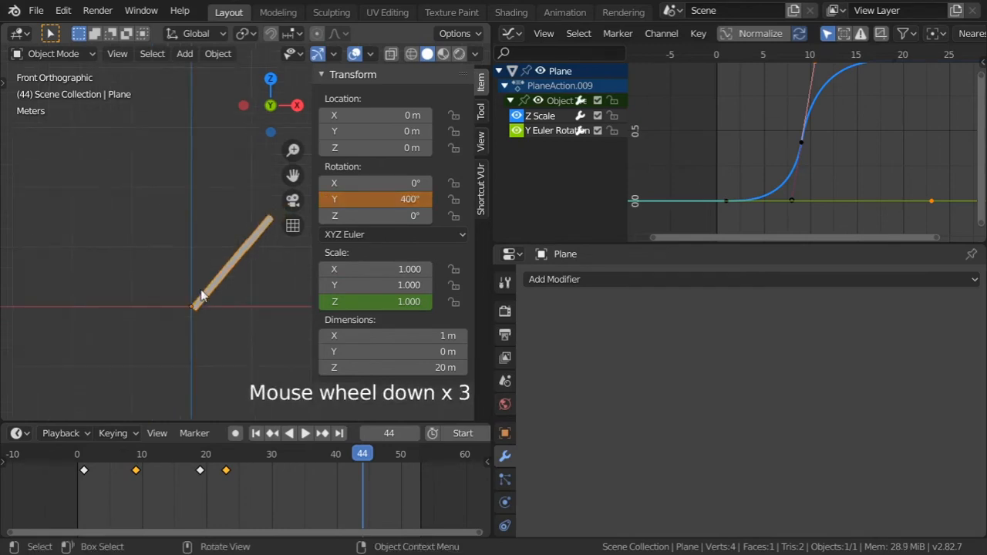
pyautogui.keyDown('shift'); pyautogui.moveTo(287, 254); pyautogui.dragTo(290, 257, button='middle'); pyautogui.keyUp('shift')
pyautogui.press('i')
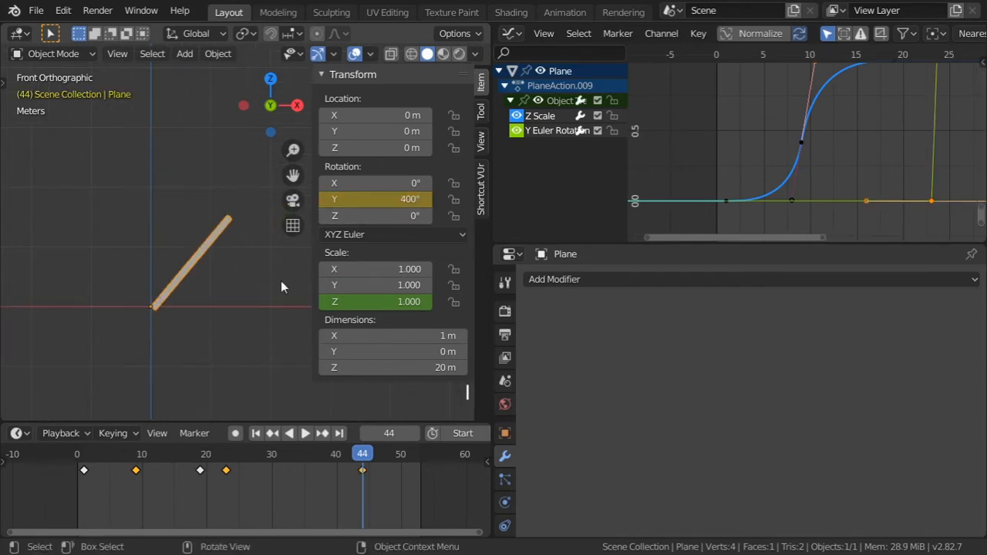
# - Hide the viewport's sidebar and scrub back to frame 27 to preview the bar's rotation
pyautogui.press('n')
pyautogui.moveTo(362, 453); pyautogui.dragTo(251, 453)
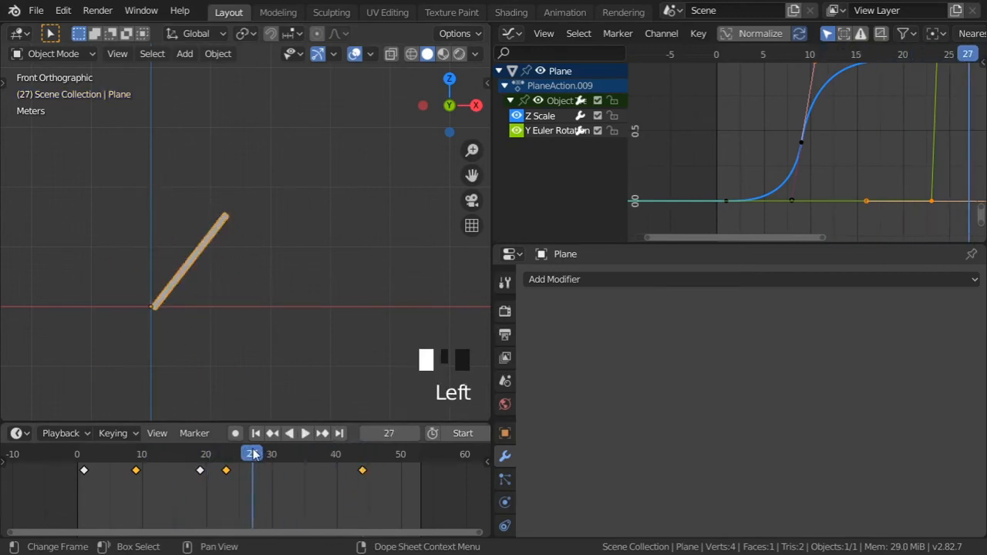
# - Isolate the Y Euler Rotation curve by hiding the other curve, and frame it in the maximized Graph Editor
pyautogui.click(551, 131)
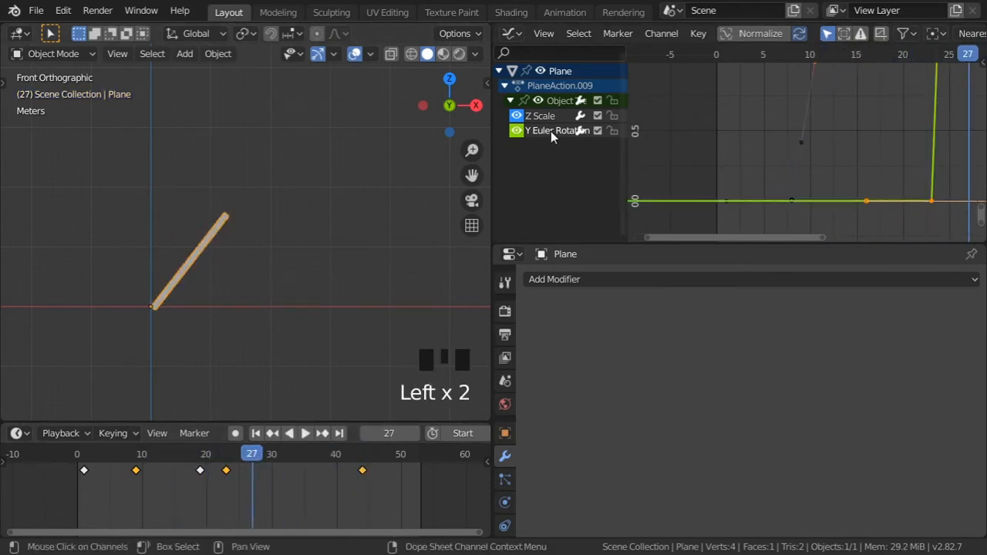
pyautogui.hotkey('shift', 'h')
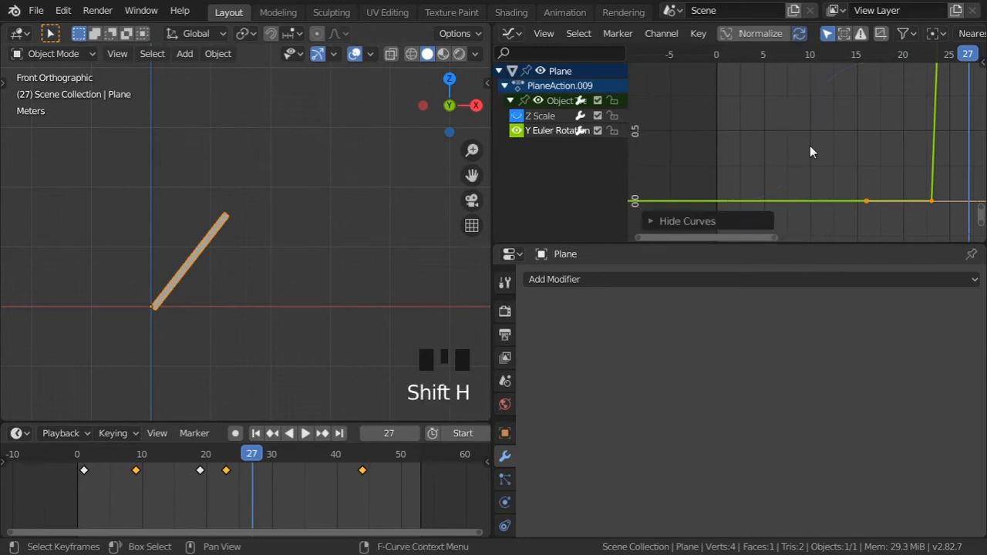
pyautogui.press('Home')
pyautogui.hotkey('ctrl', 'space')
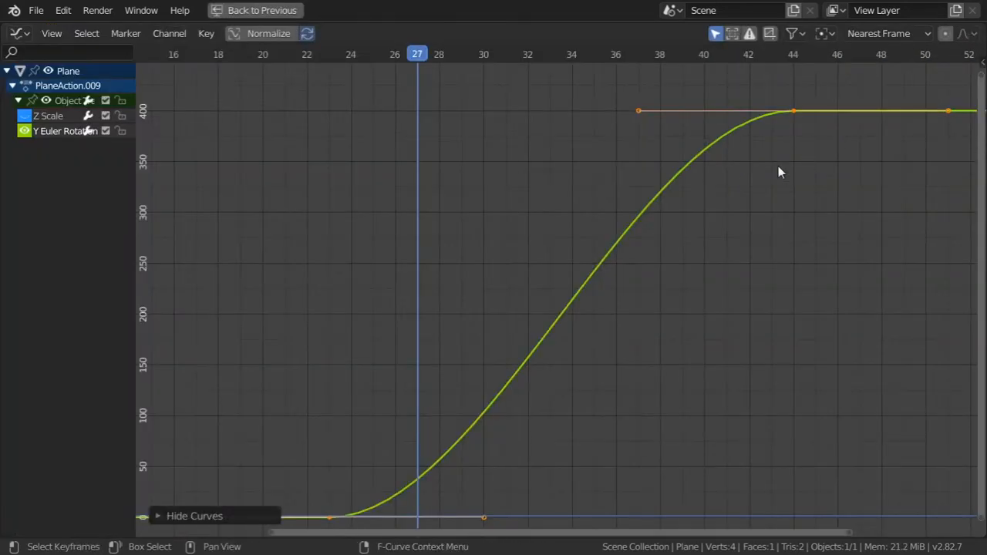
pyautogui.scroll(-2, 626, 239)
pyautogui.moveTo(626, 239); pyautogui.dragTo(620, 226, button='middle')
# - Insert a keyframe at frame 33 on the Y Euler Rotation curve and rotate its handles to be much steeper
pyautogui.moveTo(428, 53); pyautogui.dragTo(548, 59)
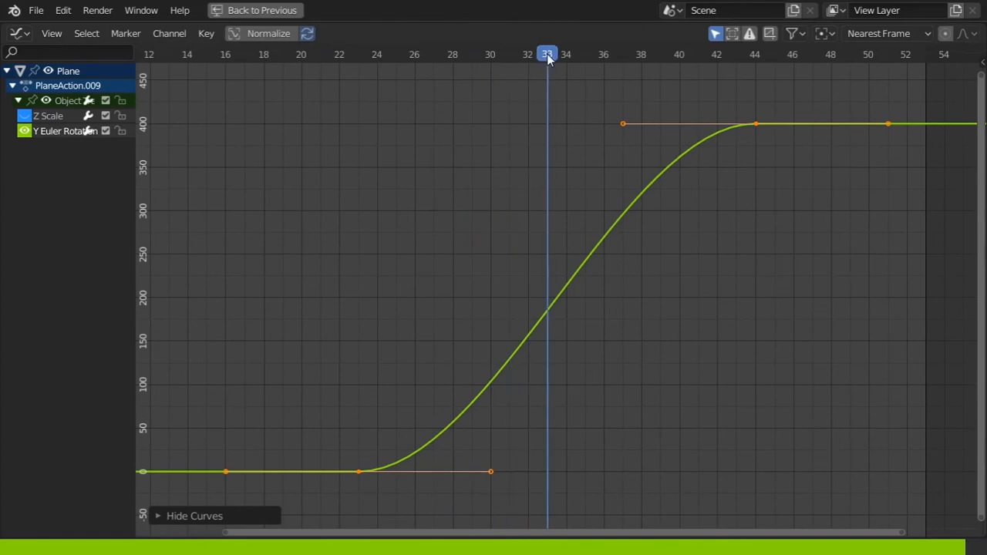
pyautogui.press('i')
pyautogui.click(591, 168)
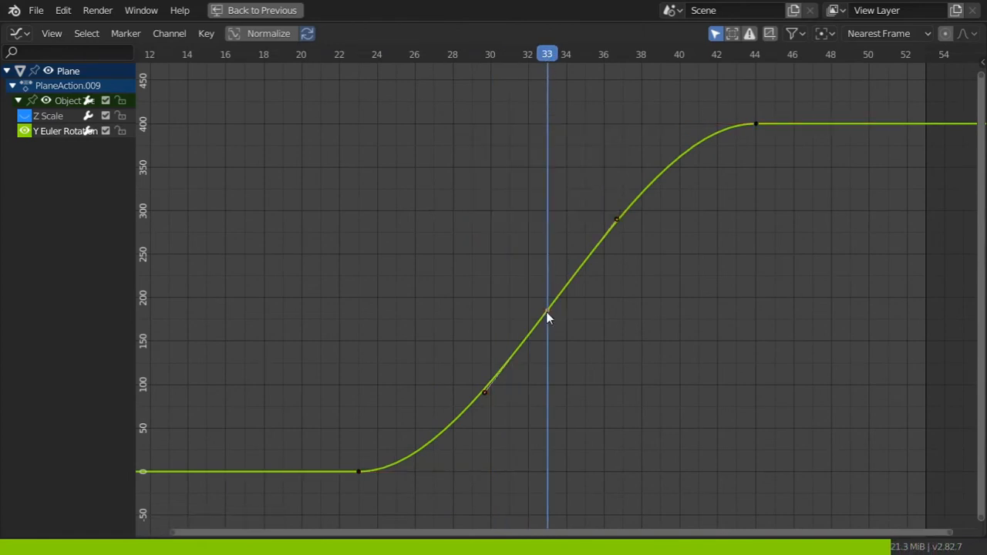
pyautogui.press('r')
pyautogui.click(677, 206)
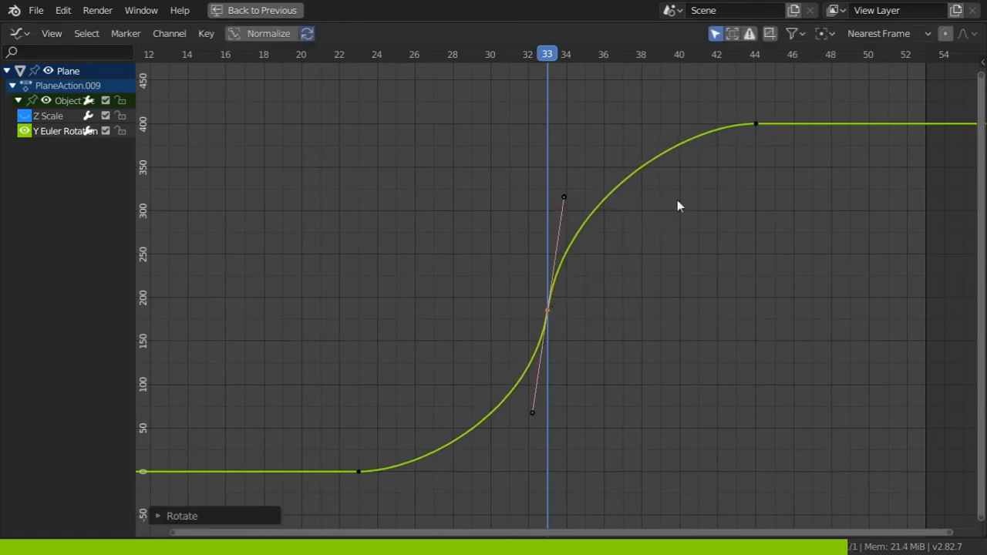
# - Lengthen the lower handle of the frame 33 keyframe until it reaches about value 0
pyautogui.click(544, 420)
pyautogui.press('s')
pyautogui.click(573, 482)
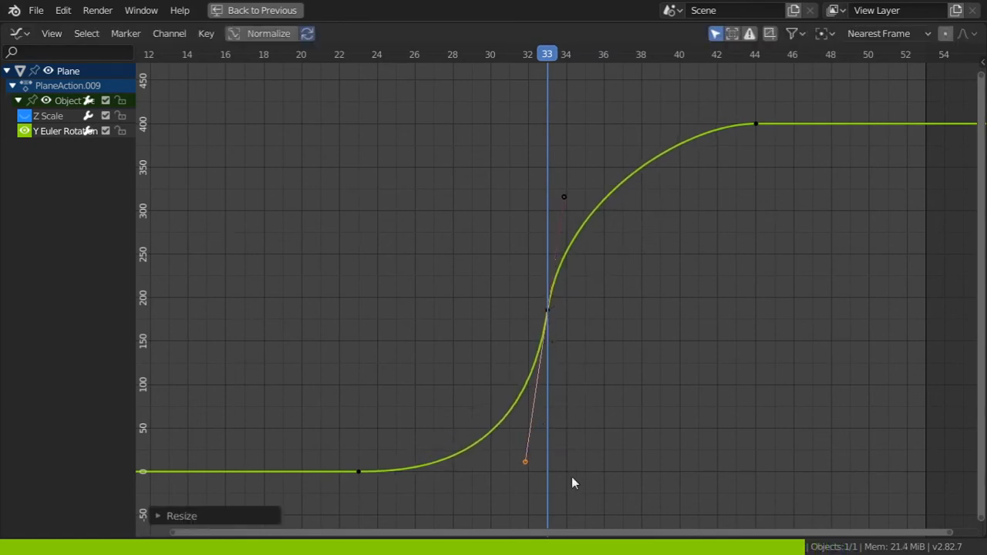
pyautogui.press('s')
pyautogui.click(617, 349)
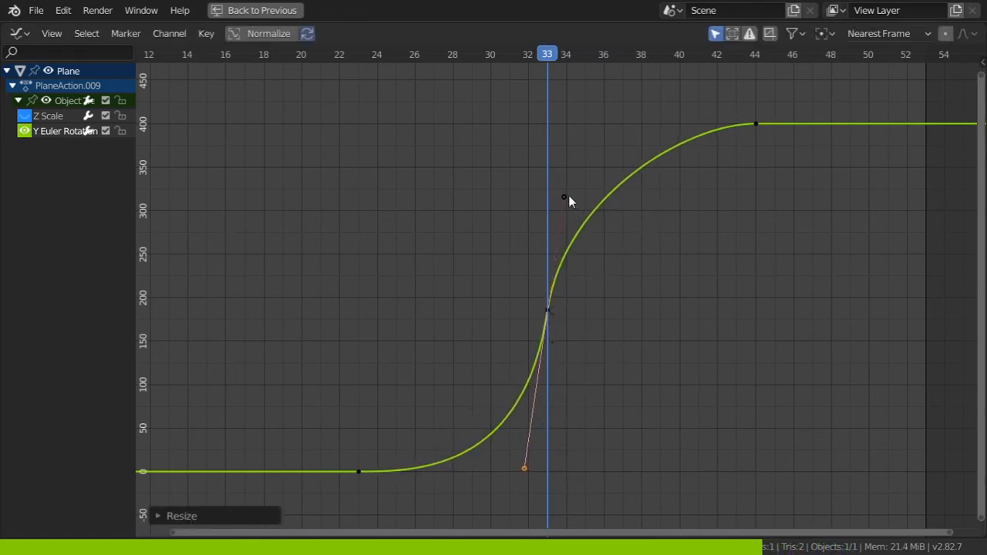
# - Lengthen the upper handle of the frame 33 keyframe to about value 400, and restore the full editor layout
pyautogui.click(564, 197)
pyautogui.press('s')
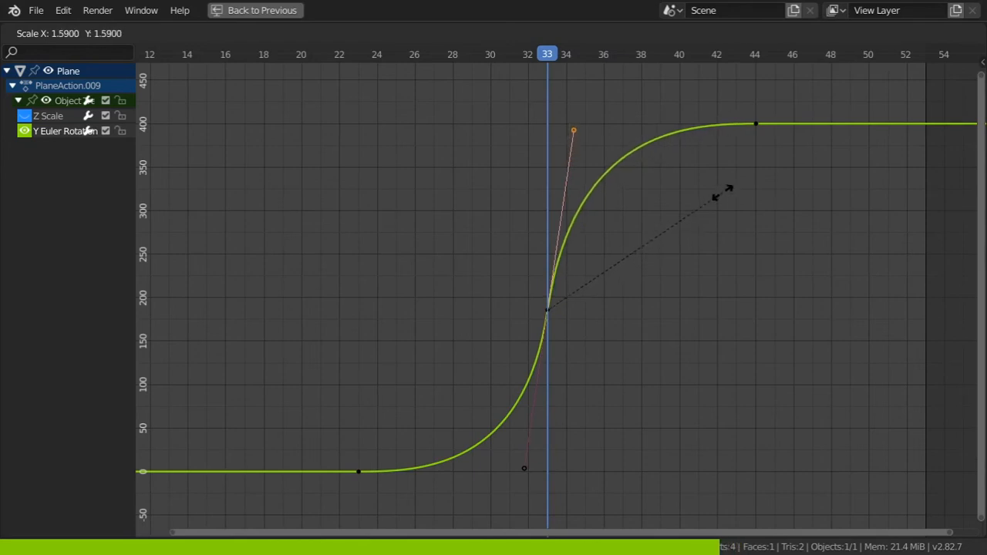
pyautogui.click(750, 158)
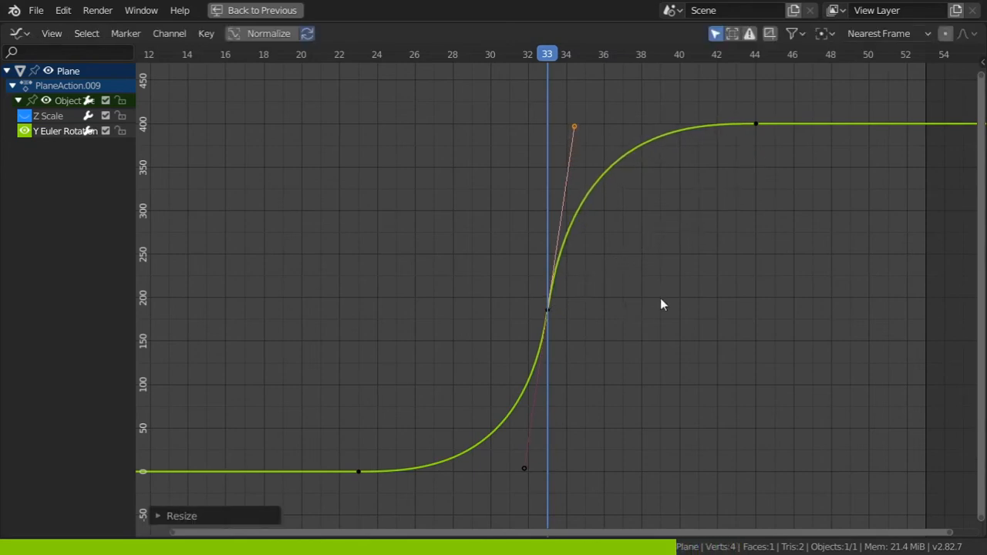
pyautogui.hotkey('ctrl', 'space')
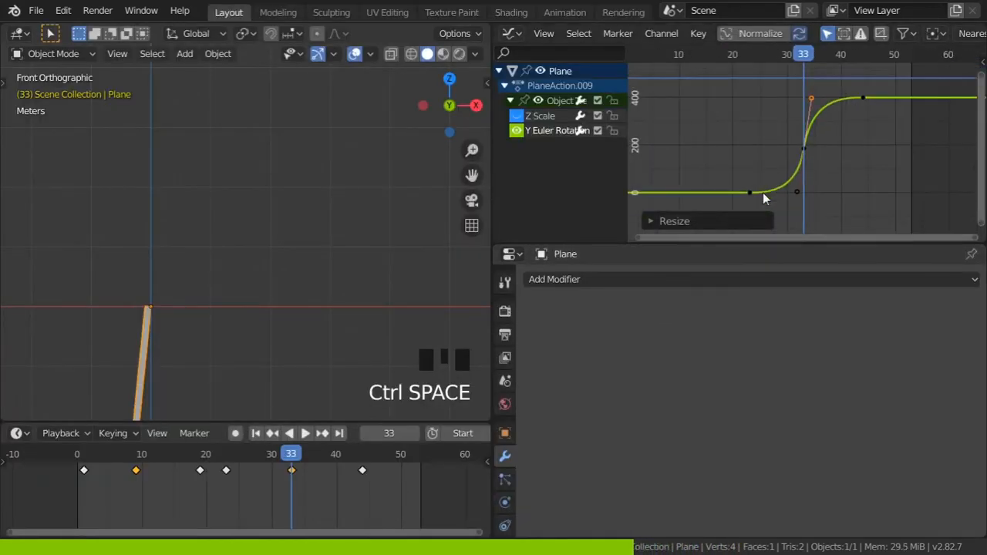
# - Deselect the bar and play back the animation to check the adjusted rotation easing
pyautogui.click(753, 53)
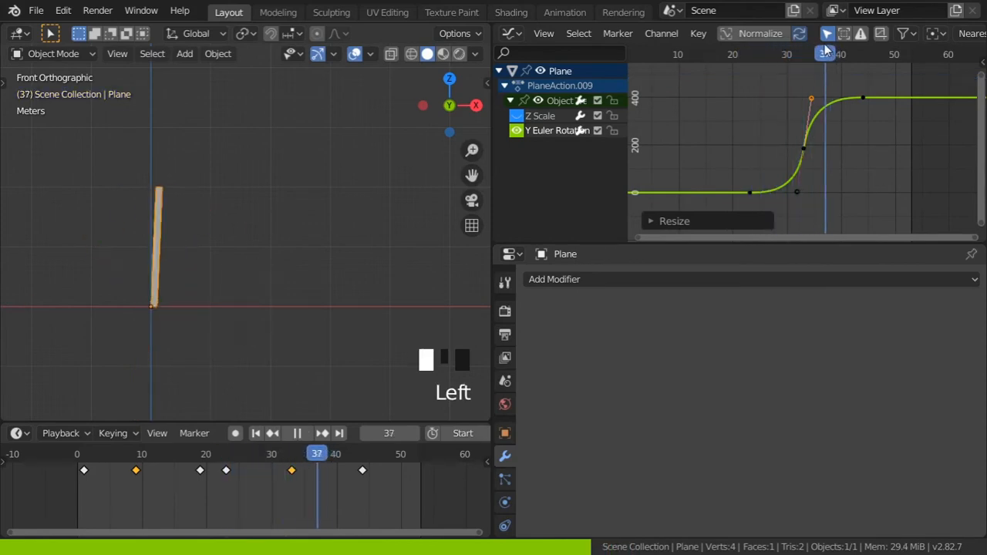
pyautogui.press('space')
pyautogui.keyDown('shift'); pyautogui.moveTo(158, 285); pyautogui.dragTo(212, 287, button='middle'); pyautogui.keyUp('shift')
pyautogui.press('a')
pyautogui.press('a')
pyautogui.press('a')
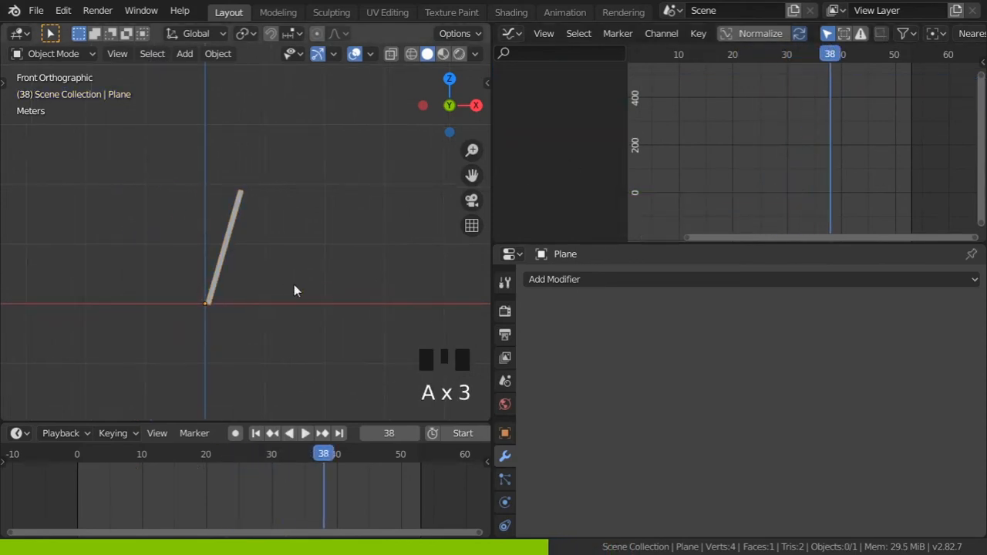
pyautogui.press('space')
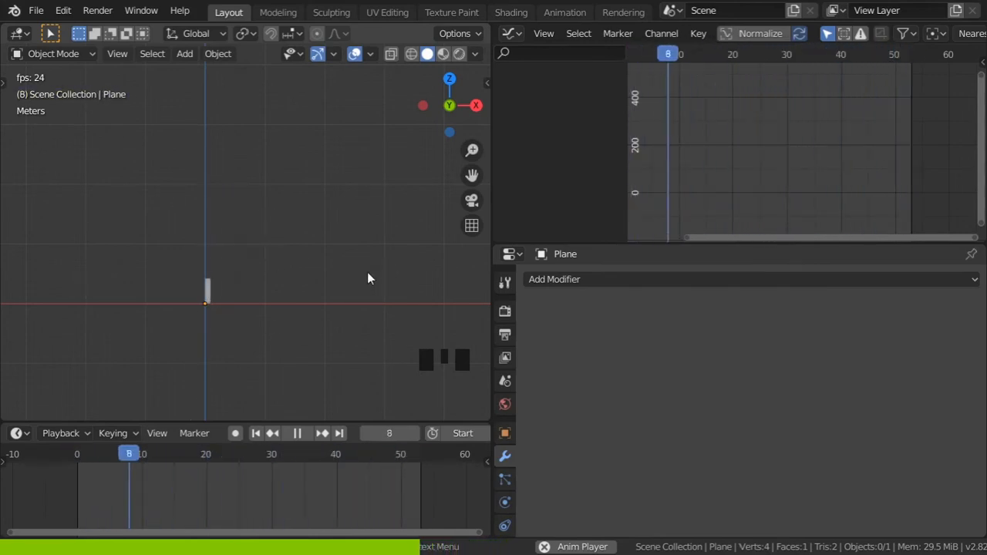
pyautogui.press('space')
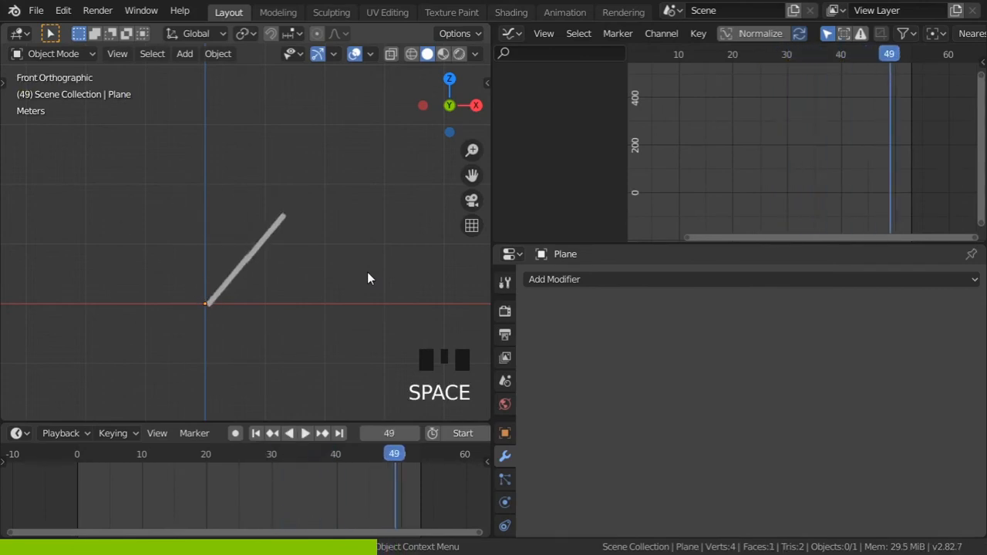
# - Lengthen the incoming handle of the frame 44 keyframe on the Y Euler Rotation curve to about frame 39
pyautogui.click(387, 455)
pyautogui.moveTo(388, 455); pyautogui.dragTo(323, 454)
pyautogui.click(232, 240)
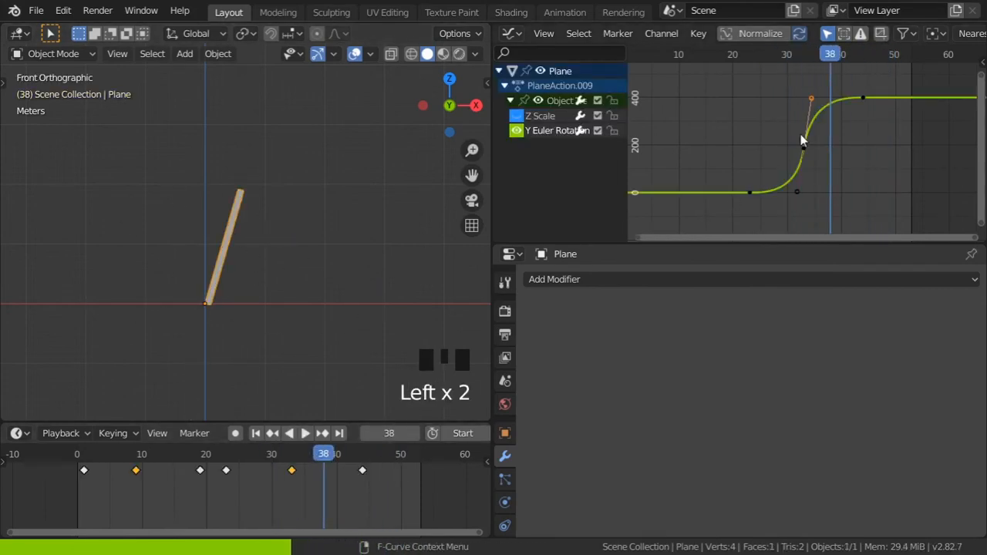
pyautogui.hotkey('ctrl', 'space')
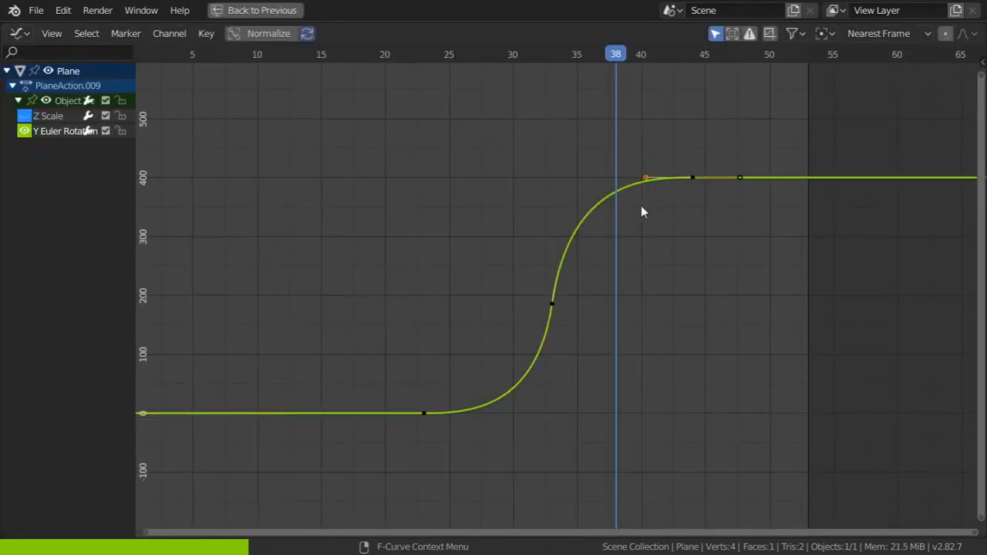
pyautogui.press('s')
pyautogui.click(654, 235)
pyautogui.hotkey('ctrl', 'space')
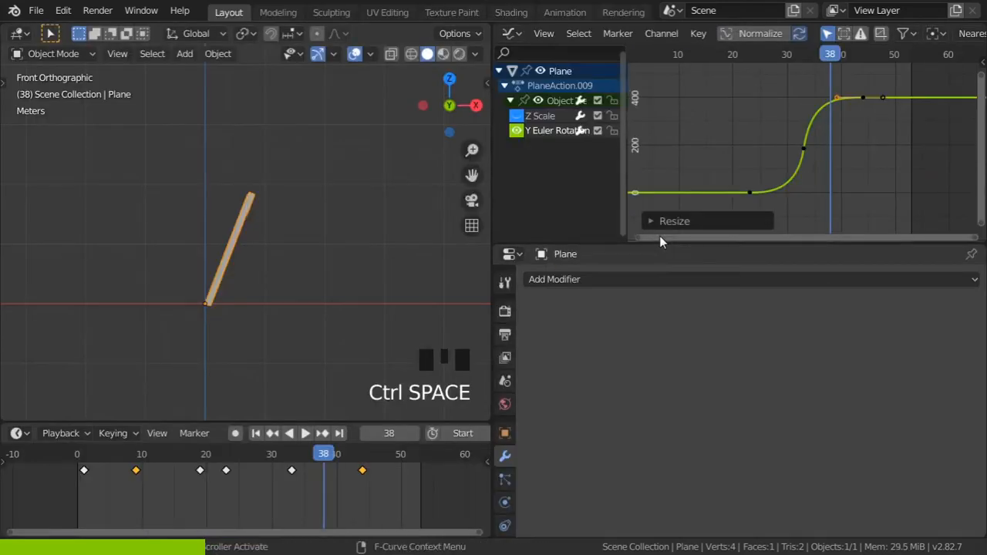
# - Show the bar's transform values and scrub between frames 17 and 36 to examine its width and rotation
pyautogui.keyDown('shift'); pyautogui.moveTo(305, 231); pyautogui.dragTo(324, 232, button='middle'); pyautogui.keyUp('shift')
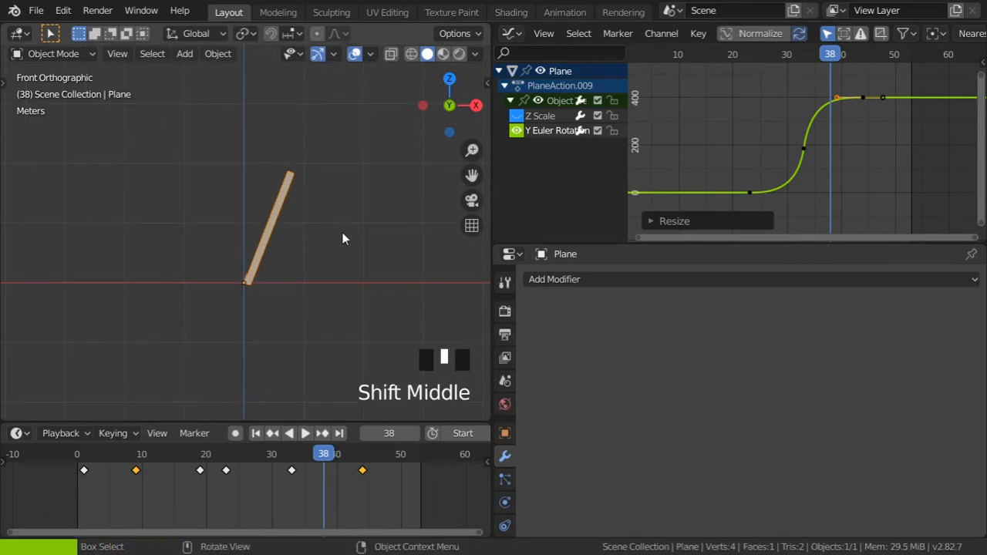
pyautogui.press('n')
pyautogui.keyDown('shift'); pyautogui.moveTo(269, 263); pyautogui.dragTo(177, 294, button='middle'); pyautogui.keyUp('shift')
pyautogui.moveTo(266, 449); pyautogui.dragTo(187, 448)
pyautogui.moveTo(185, 195)
pyautogui.keyDown('shift'); pyautogui.mouseDown(button='middle')
pyautogui.moveTo(196, 200)
pyautogui.moveTo(187, 198)
pyautogui.mouseUp(button='middle'); pyautogui.keyUp('shift')
pyautogui.scroll(2, 182, 230)
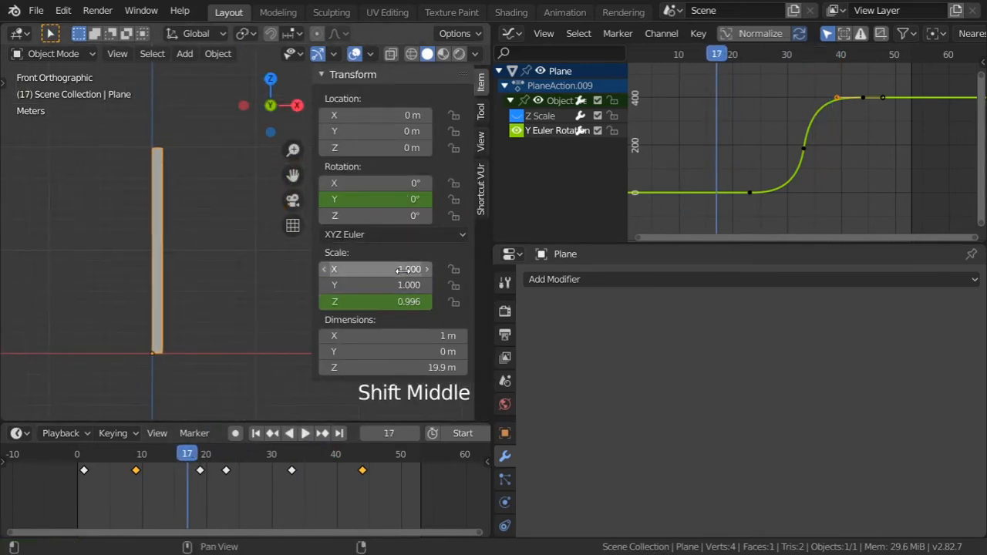
pyautogui.moveTo(407, 269)
pyautogui.mouseDown()
pyautogui.moveTo(357, 269)
pyautogui.moveTo(407, 269)
pyautogui.mouseUp()
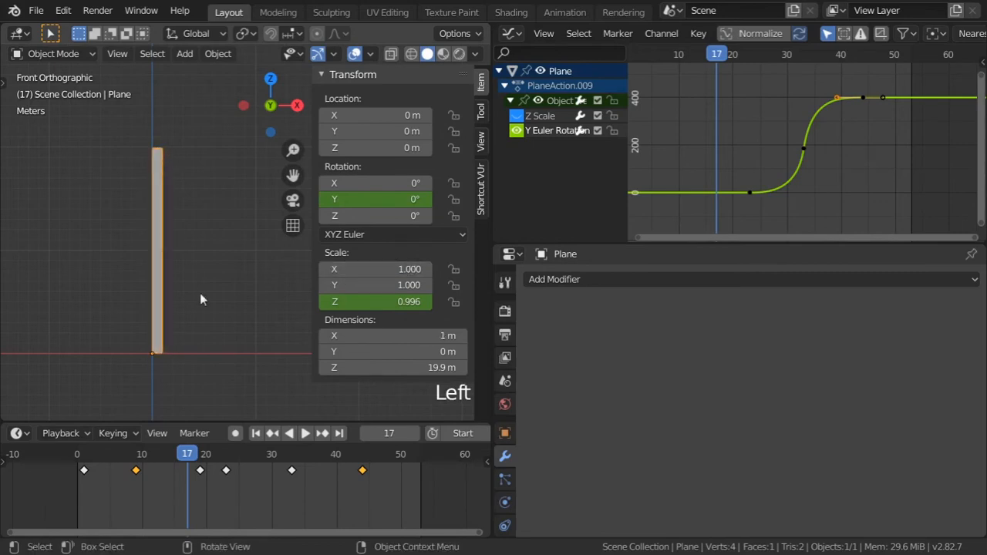
pyautogui.scroll(-2, 200, 298)
pyautogui.keyDown('shift'); pyautogui.moveTo(188, 291); pyautogui.dragTo(193, 397, button='middle'); pyautogui.keyUp('shift')
pyautogui.moveTo(203, 453); pyautogui.dragTo(310, 453)
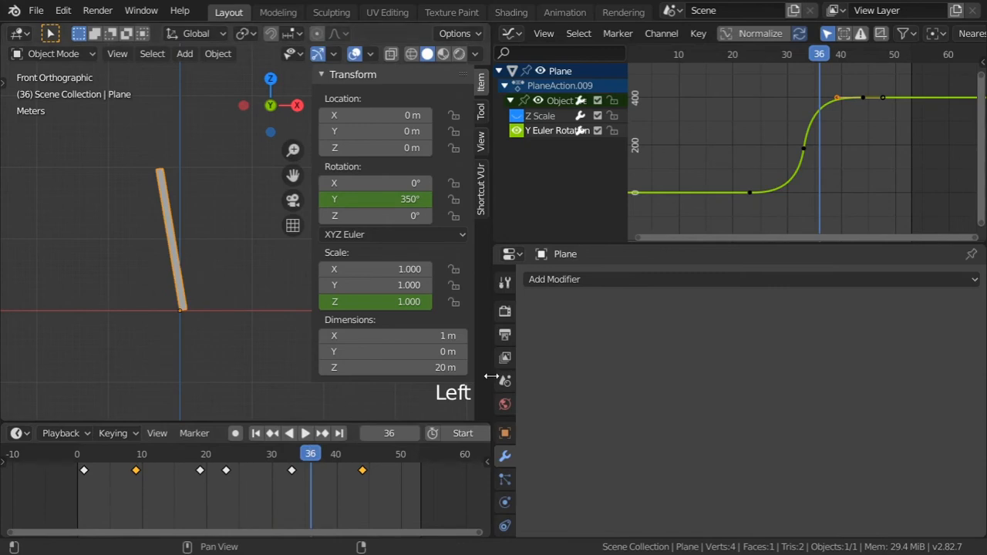
# - Widen the 3D viewport and keyframe the bar's X scale at 0 on frame 42
pyautogui.moveTo(492, 377); pyautogui.dragTo(684, 377)
pyautogui.moveTo(323, 455); pyautogui.dragTo(486, 467)
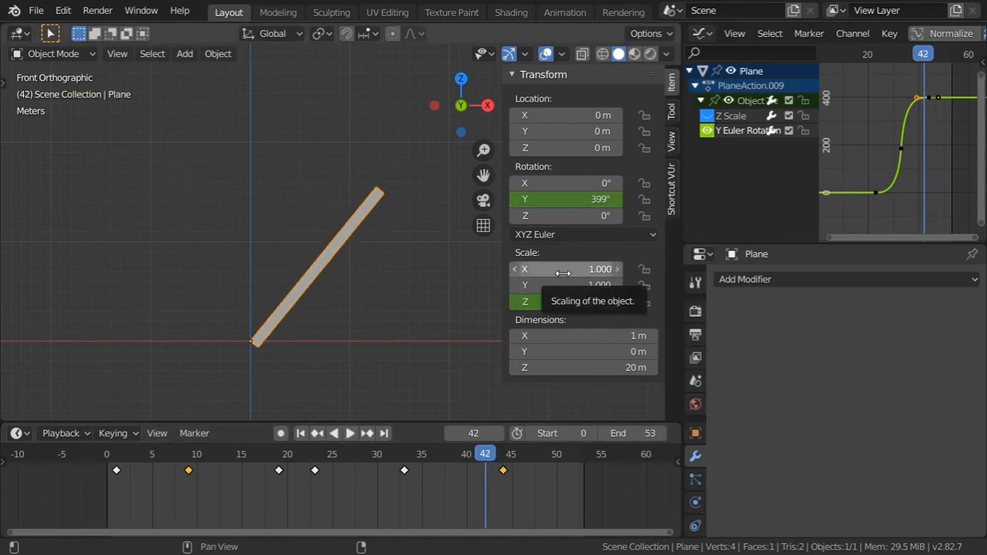
pyautogui.write('i')
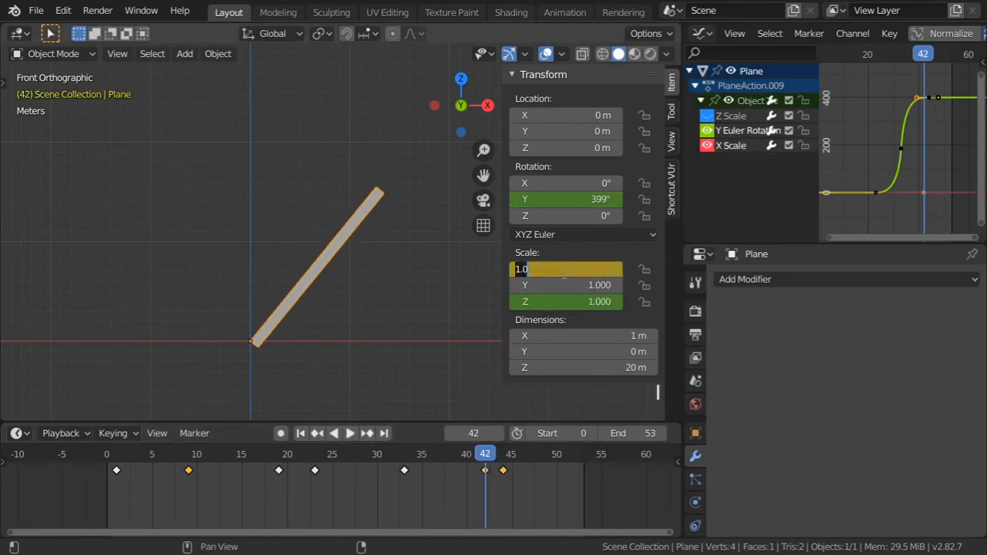
pyautogui.write('0')
pyautogui.press('Return')
pyautogui.press('i')
# - Keyframe the bar's X scale at 1 on frame 36 and deselect the timeline keyframes
pyautogui.moveTo(487, 455); pyautogui.dragTo(435, 456)
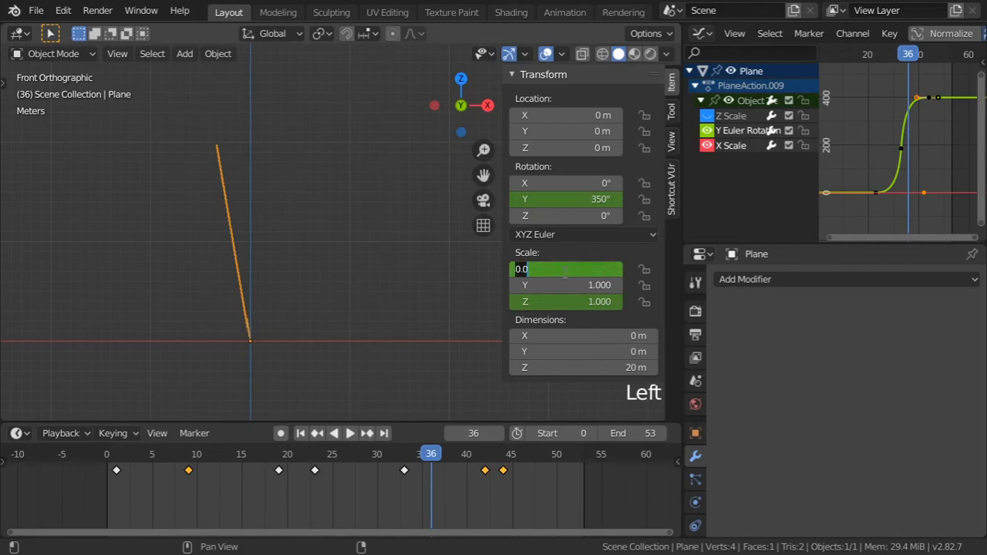
pyautogui.write('1')
pyautogui.press('Return')
pyautogui.press('i')
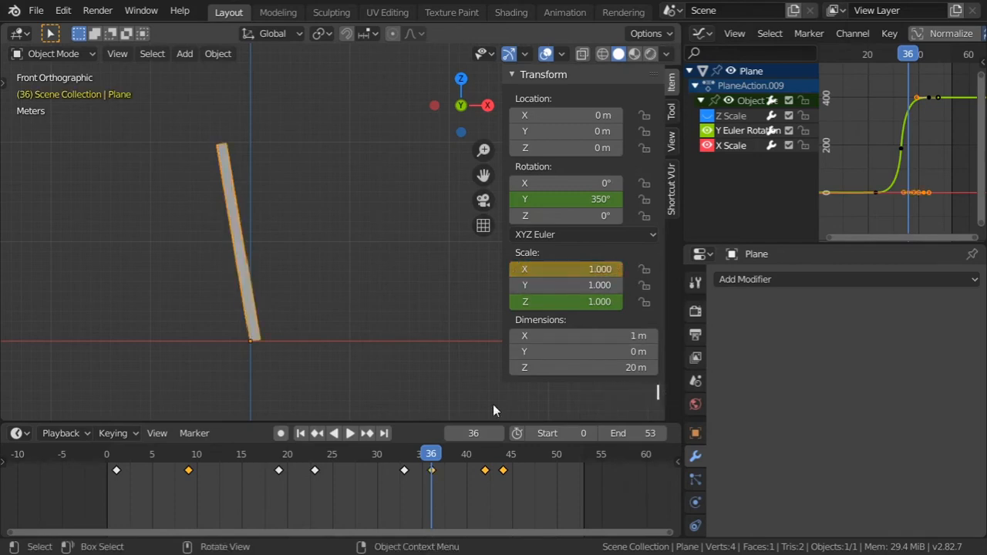
pyautogui.scroll(-2, 432, 482)
pyautogui.click(420, 486)
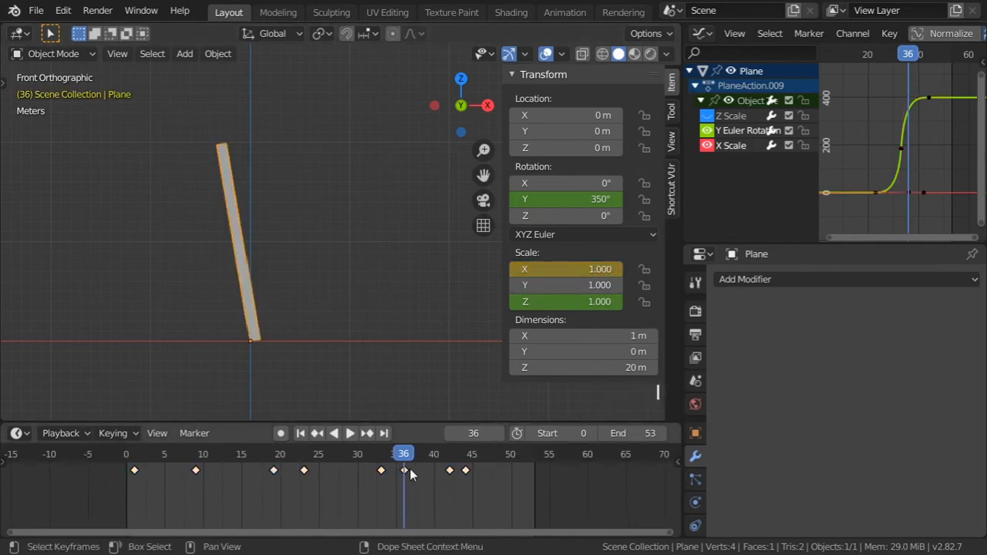
# - Deselect the bar and play the animation to preview it thinning out as it spins
pyautogui.moveTo(404, 455)
pyautogui.mouseDown()
pyautogui.moveTo(348, 454)
pyautogui.moveTo(452, 455)
pyautogui.moveTo(411, 454)
pyautogui.mouseUp()
pyautogui.press('a')
pyautogui.press('a')
pyautogui.press('a')
pyautogui.keyDown('shift'); pyautogui.moveTo(346, 307); pyautogui.dragTo(365, 286, button='middle'); pyautogui.keyUp('shift')
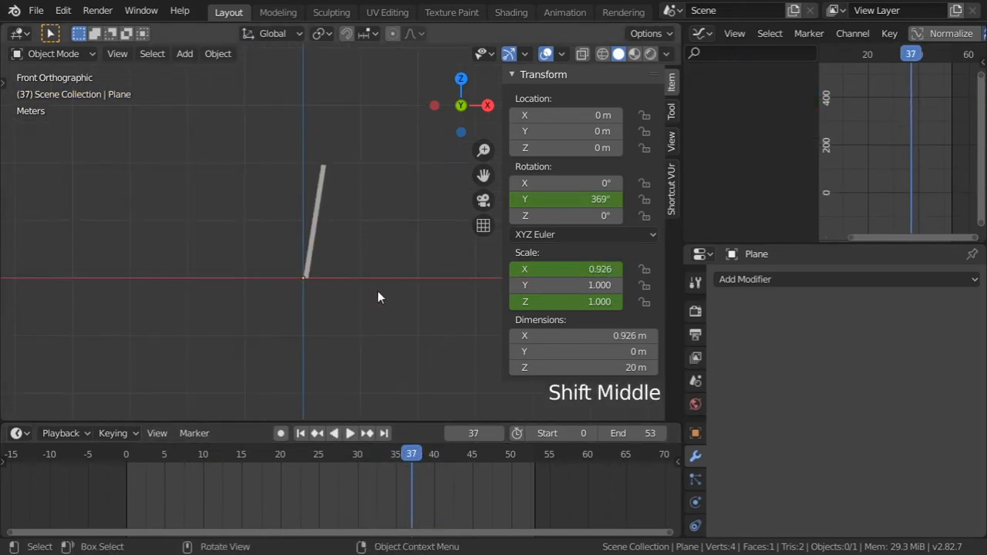
pyautogui.press('space')
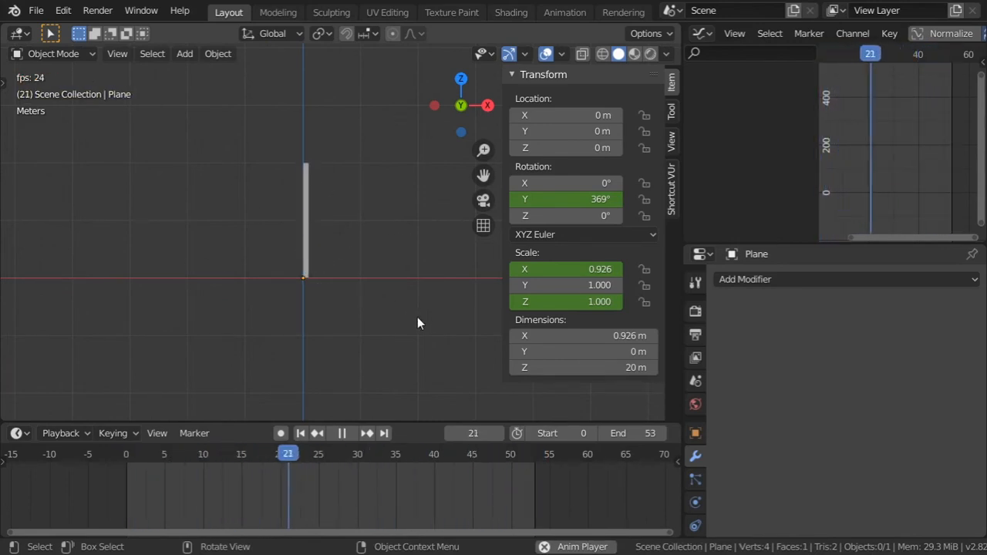
pyautogui.press('space')
# - Select the bar, isolate its X Scale curve by hiding the other curves, and frame it in the Graph Editor
pyautogui.scroll(5, 390, 266)
pyautogui.keyDown('shift'); pyautogui.moveTo(387, 263); pyautogui.dragTo(368, 270, button='middle'); pyautogui.keyUp('shift')
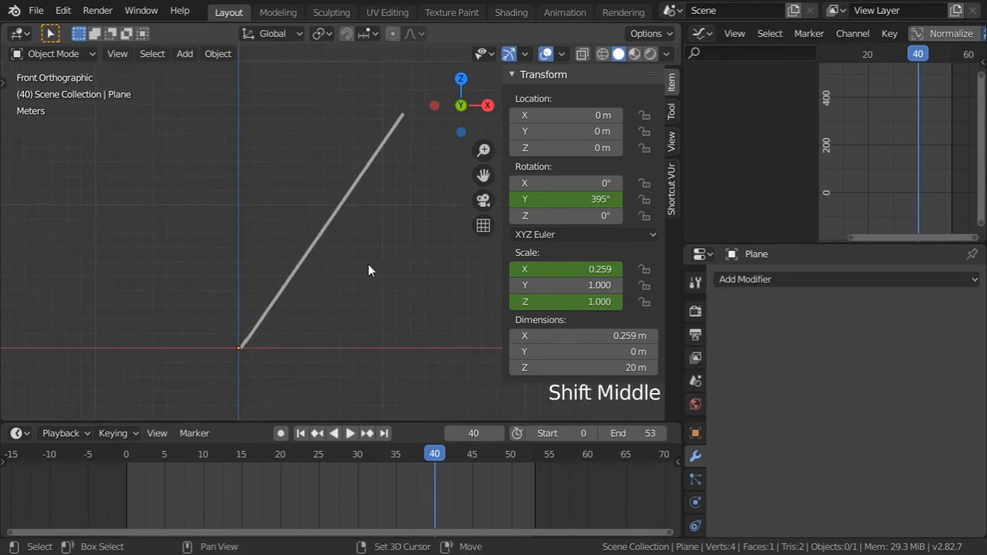
pyautogui.click(322, 233)
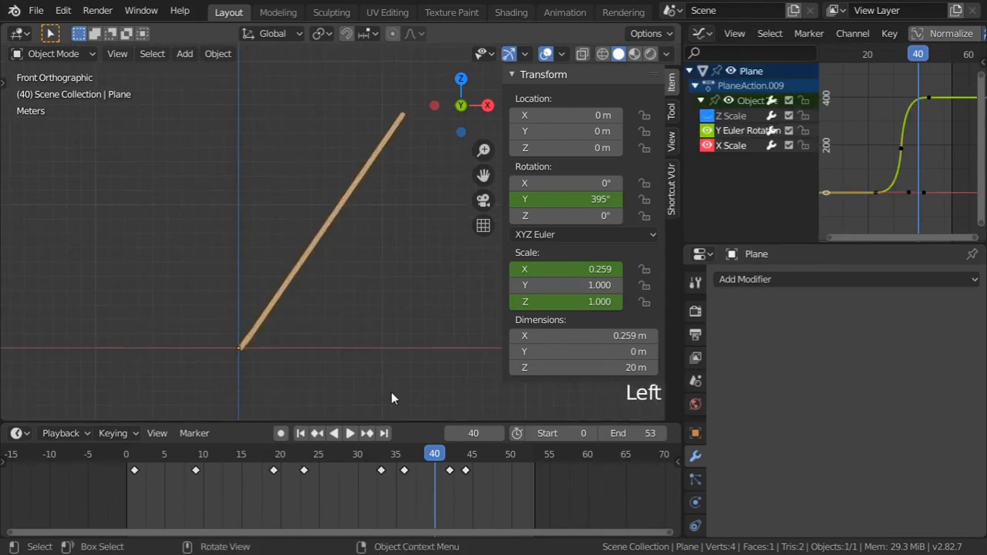
pyautogui.click(760, 158)
pyautogui.hotkey('shift', 'h')
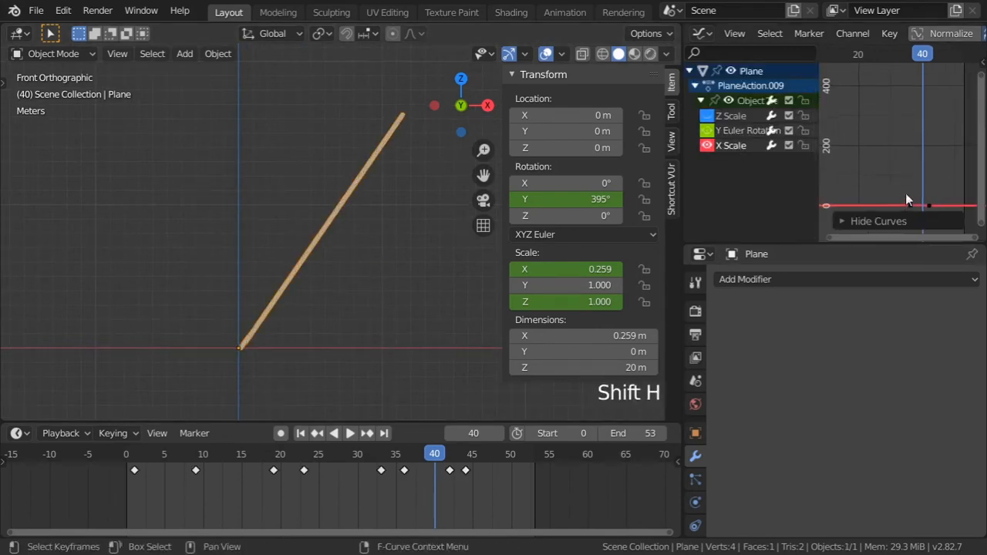
pyautogui.press('Home')
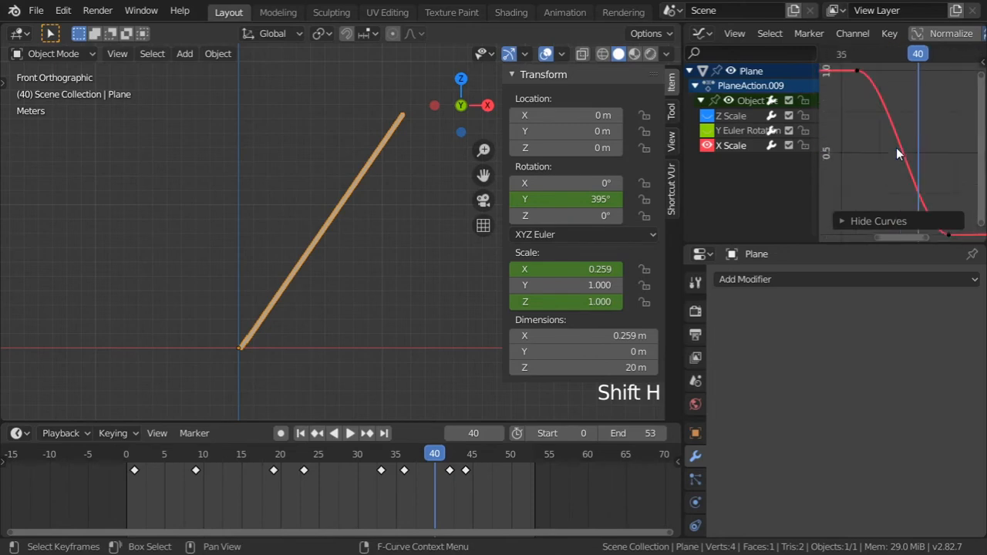
pyautogui.scroll(-1, 897, 155)
# - Move the starting keyframe of the X Scale curve to frame 38
pyautogui.click(867, 87)
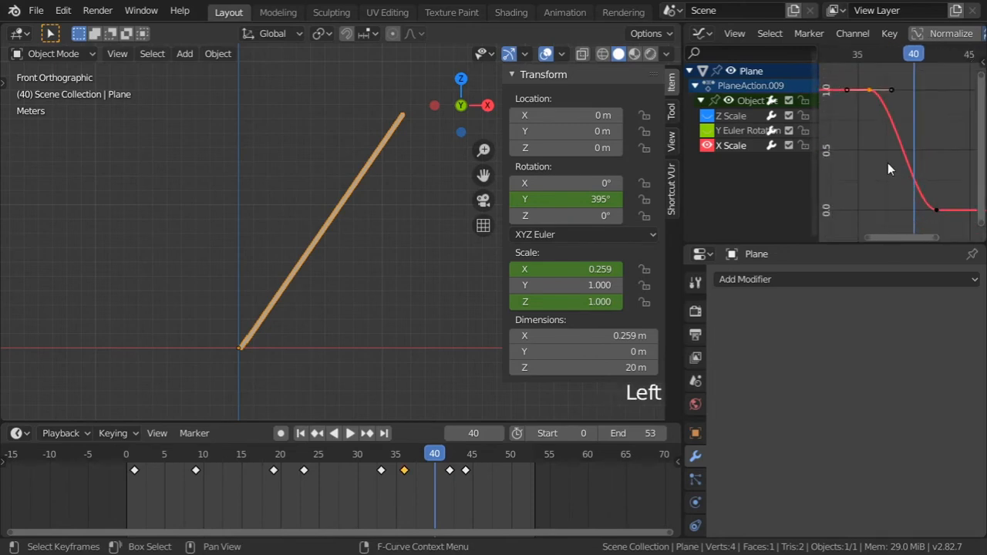
pyautogui.press('g')
pyautogui.click(887, 163)
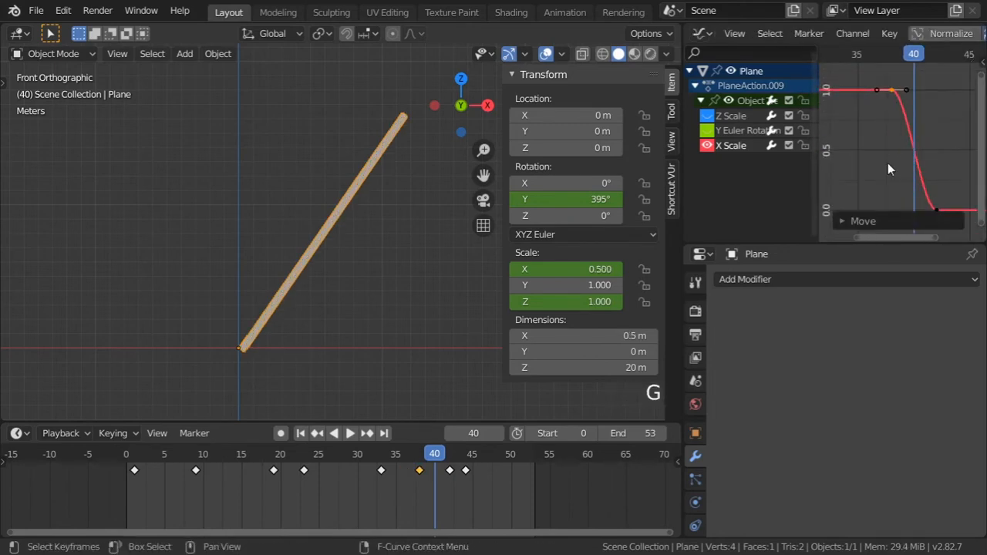
# - Deselect the bar and play the animation to check the retimed X scale change
pyautogui.scroll(-4, 318, 285)
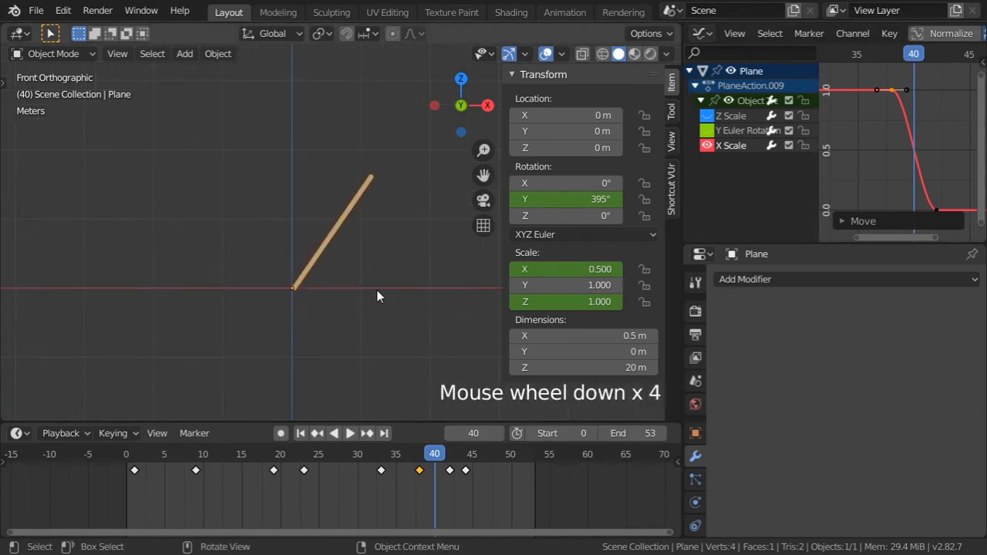
pyautogui.press('a')
pyautogui.press('a')
pyautogui.press('a')
pyautogui.press('space')
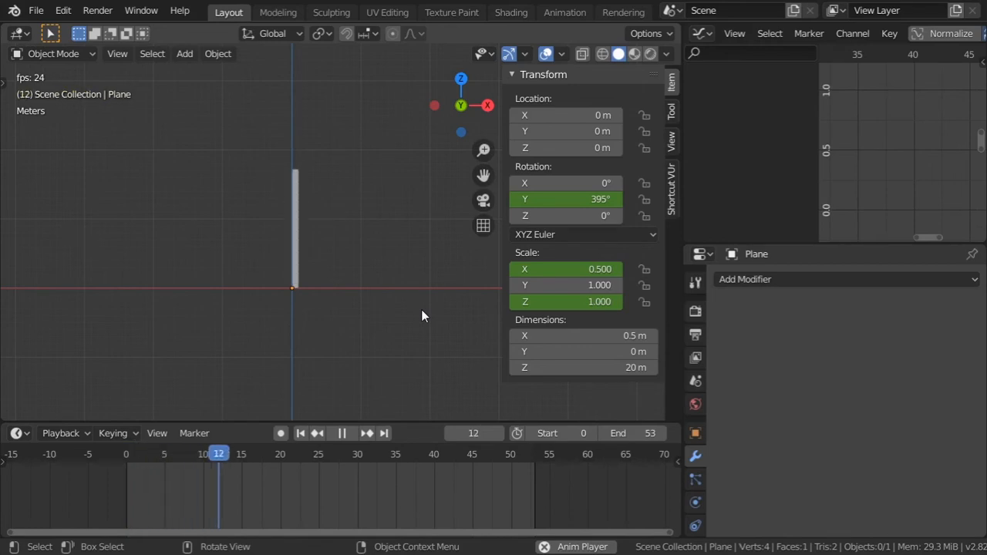
pyautogui.press('space')
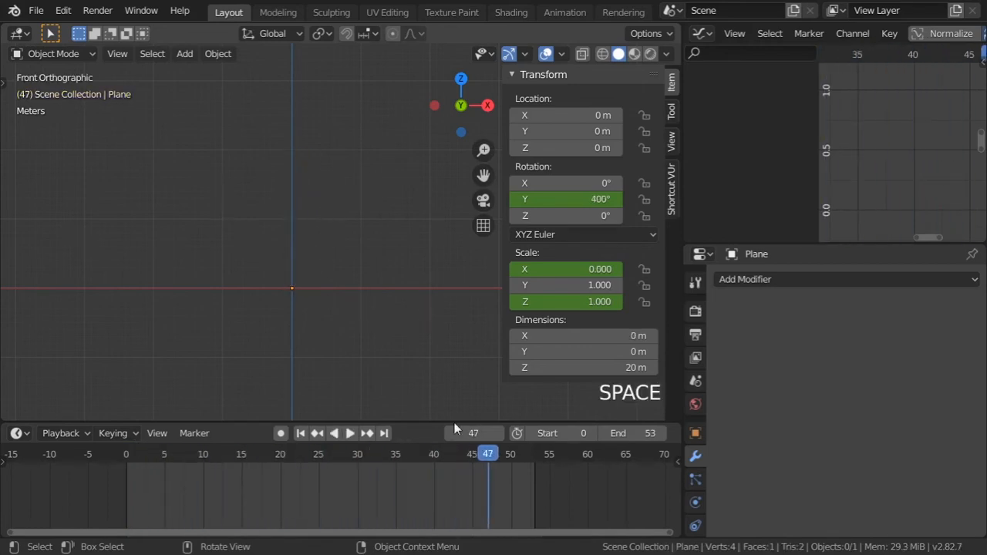
# - Select the bar again and set the current frame to 16
pyautogui.moveTo(481, 454); pyautogui.dragTo(294, 455)
pyautogui.click(293, 282)
pyautogui.moveTo(232, 457); pyautogui.dragTo(249, 455)
pyautogui.scroll(3, 313, 288)
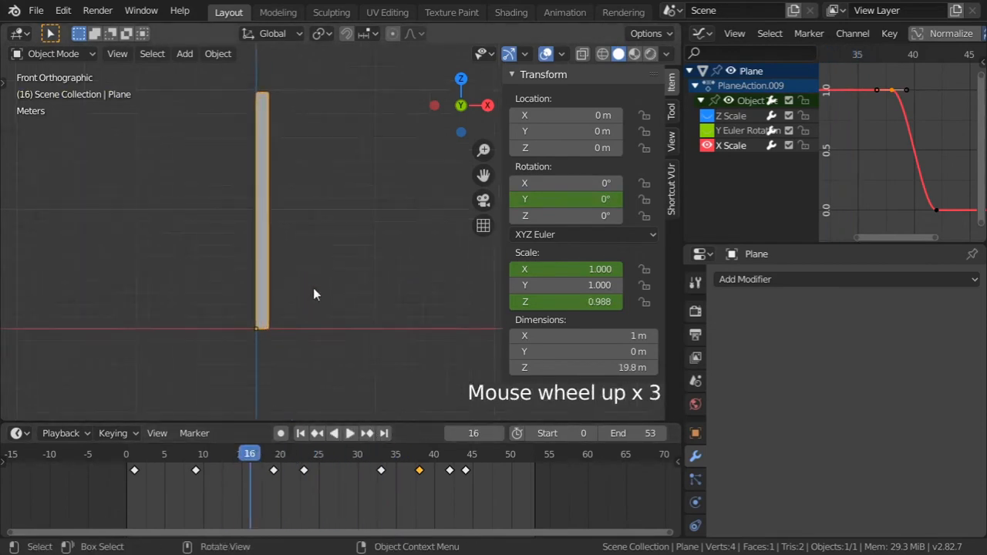
pyautogui.keyDown('shift'); pyautogui.moveTo(314, 288); pyautogui.dragTo(309, 286, button='middle'); pyautogui.keyUp('shift')
# - Switch the Graph Editor area to the Outliner and rename the Plane object as Line
pyautogui.click(703, 33)
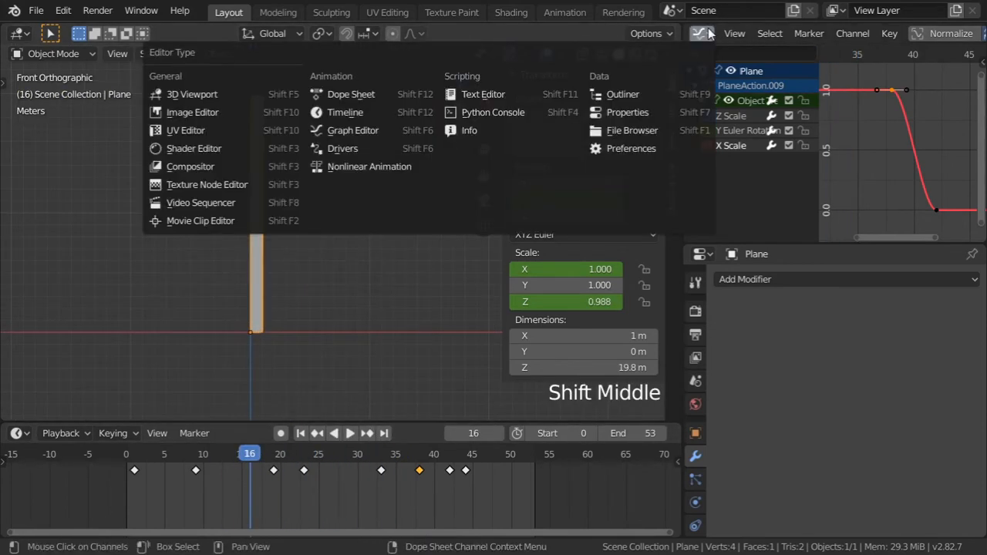
pyautogui.click(657, 93)
pyautogui.doubleClick(748, 86)
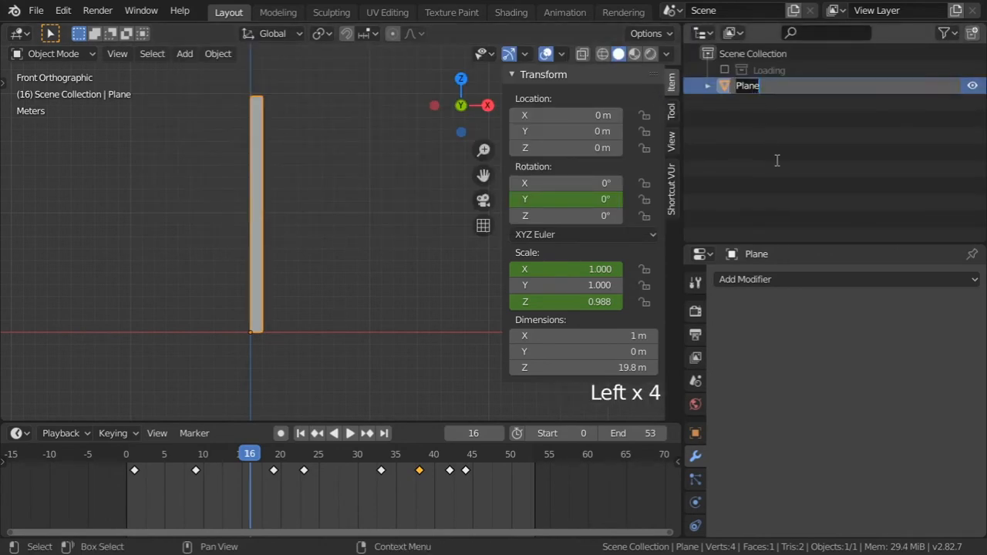
pyautogui.write('Line')
pyautogui.press('Return')
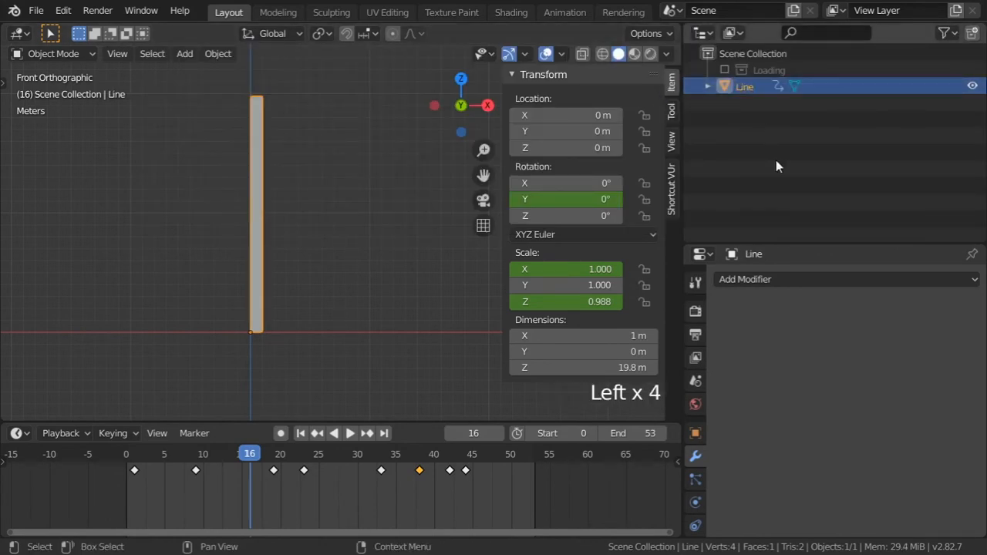
# - Duplicate the Line object in place and rename the copy as Smear
pyautogui.hotkey('shift', 'd')
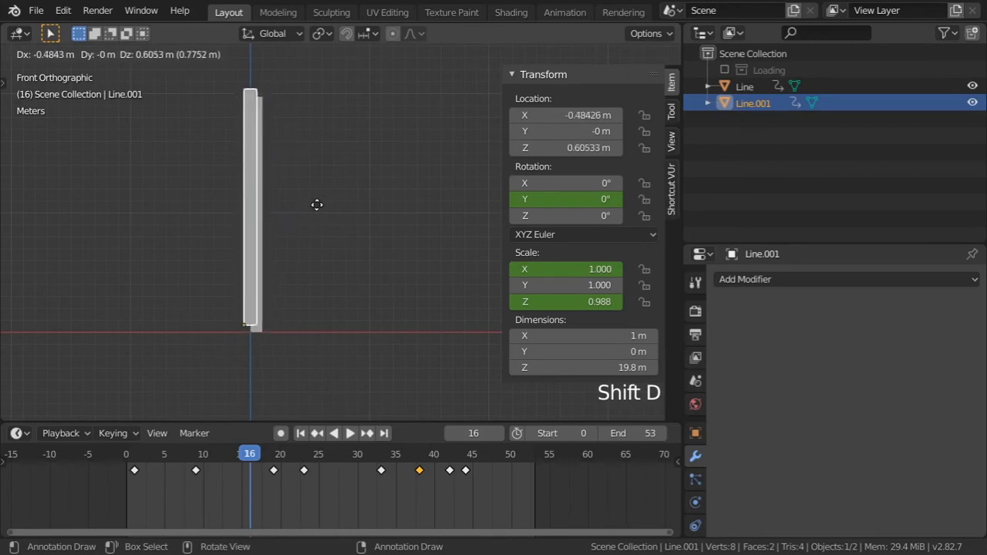
pyautogui.rightClick(333, 204)
pyautogui.doubleClick(753, 102)
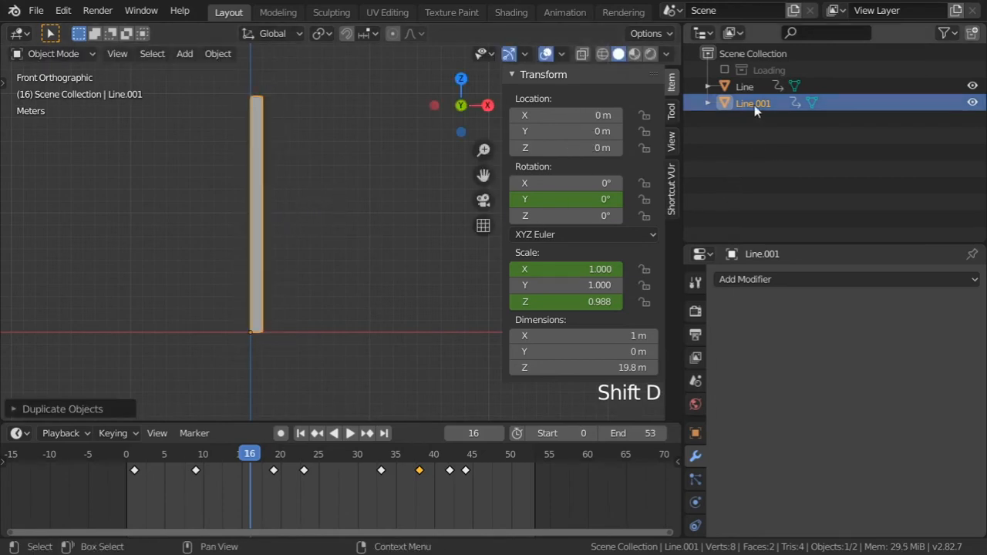
pyautogui.write('Smear')
pyautogui.press('Return')
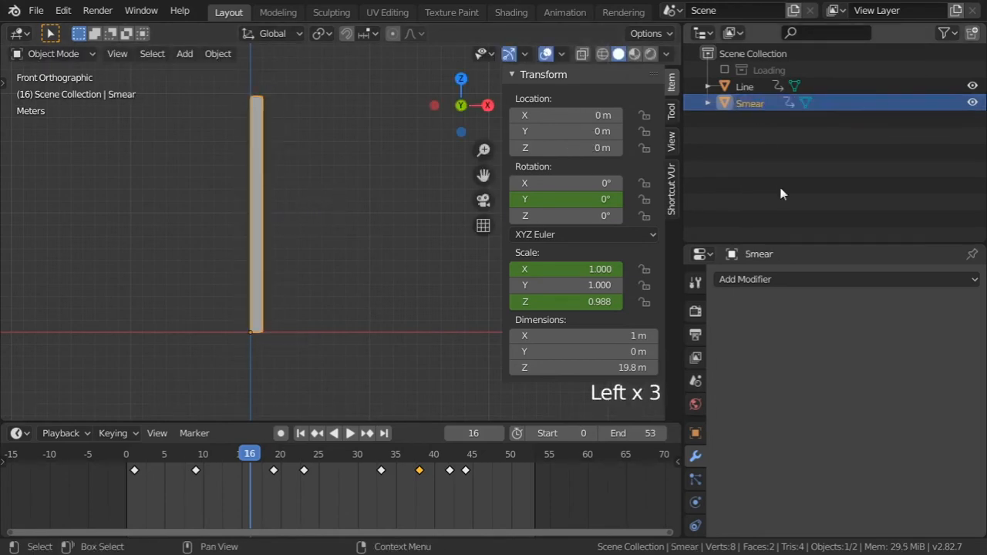
# - Delete the two right-hand vertices of the Smear mesh in Edit Mode, then return to Object Mode
pyautogui.moveTo(296, 223)
pyautogui.keyDown('shift'); pyautogui.mouseDown(button='middle')
pyautogui.moveTo(260, 227)
pyautogui.moveTo(290, 226)
pyautogui.mouseUp(button='middle'); pyautogui.keyUp('shift')
pyautogui.scroll(1, 290, 225)
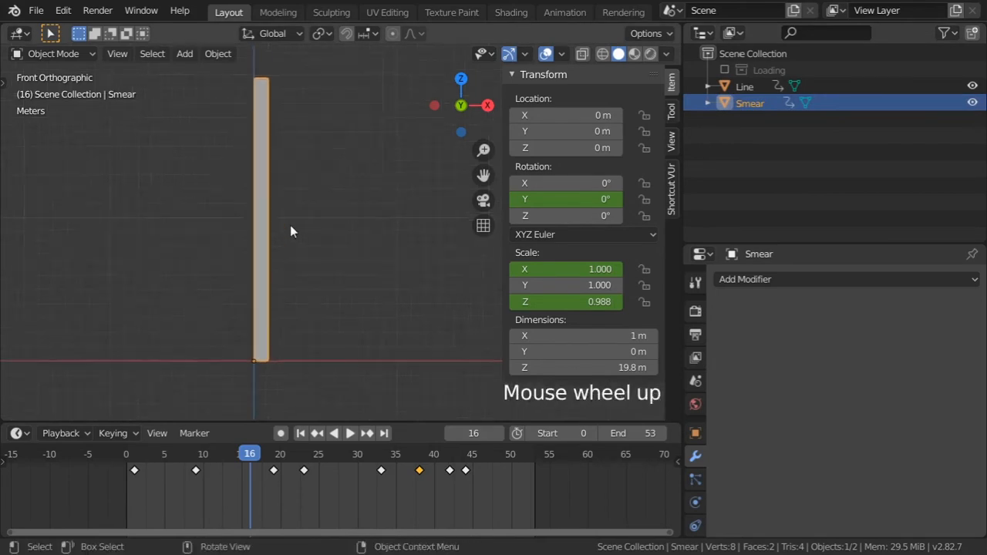
pyautogui.scroll(-2, 290, 225)
pyautogui.press('Tab')
pyautogui.click(277, 83)
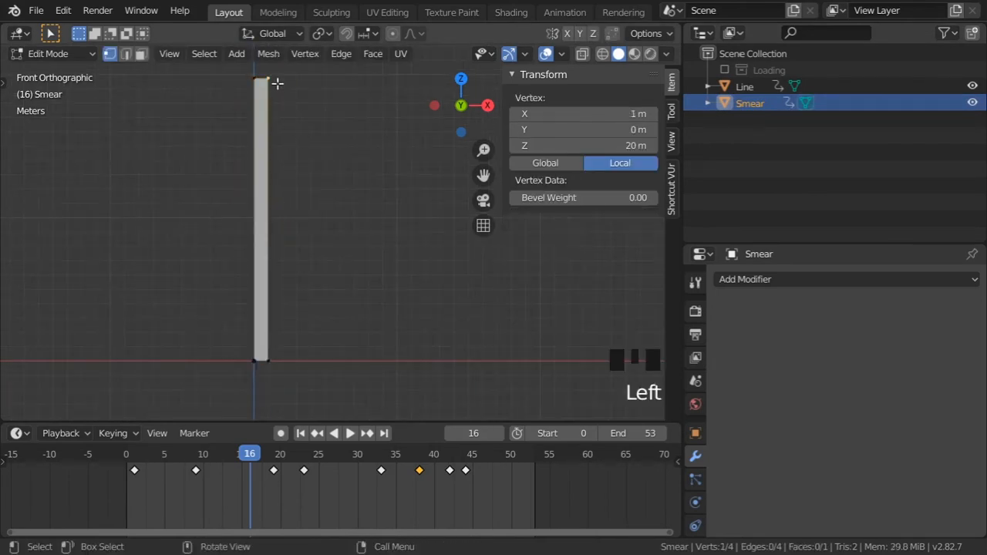
pyautogui.keyDown('shift'); pyautogui.click(279, 360); pyautogui.keyUp('shift')
pyautogui.press('x')
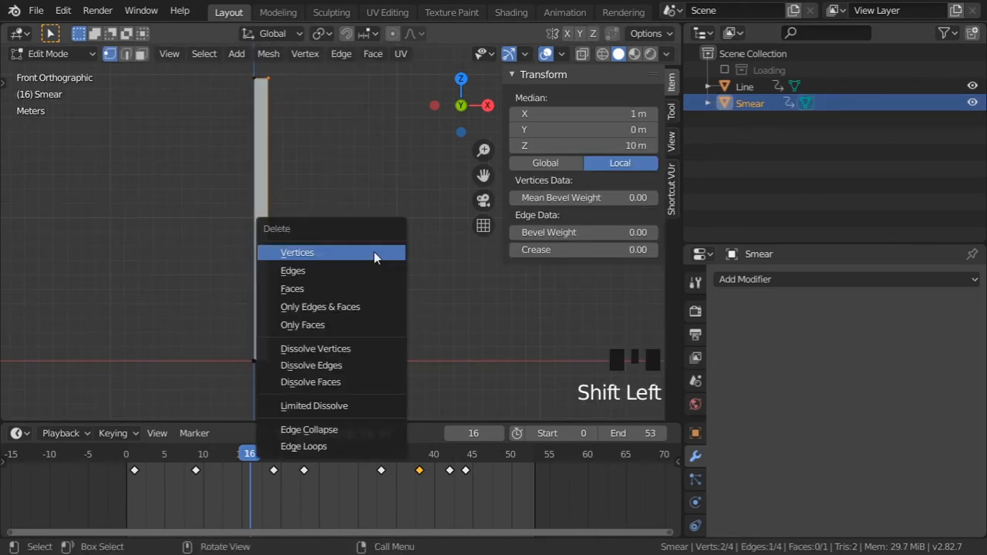
pyautogui.click(374, 253)
pyautogui.press('Tab')
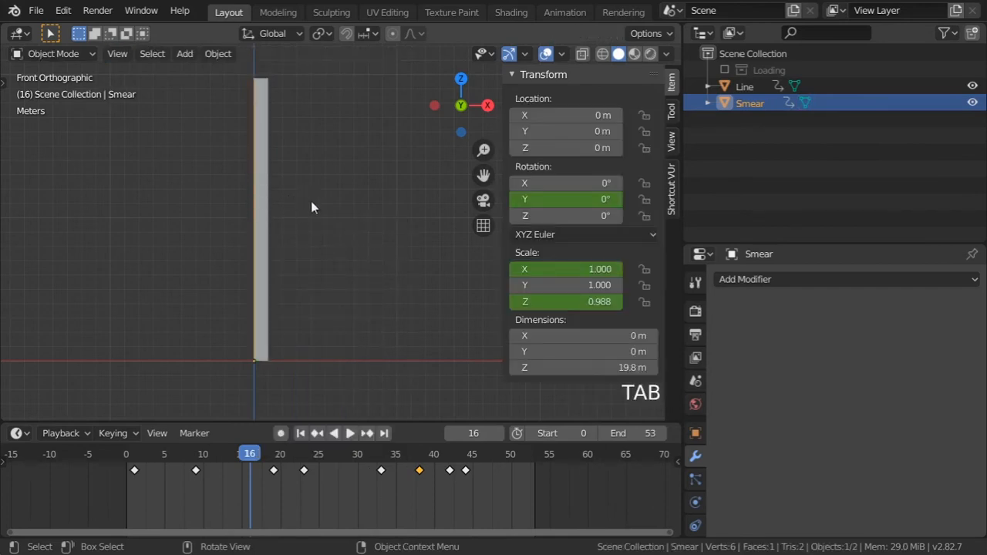
# - Hide the viewport sidebar, switch the Outliner area to the Graph Editor and enlarge it
pyautogui.press('n')
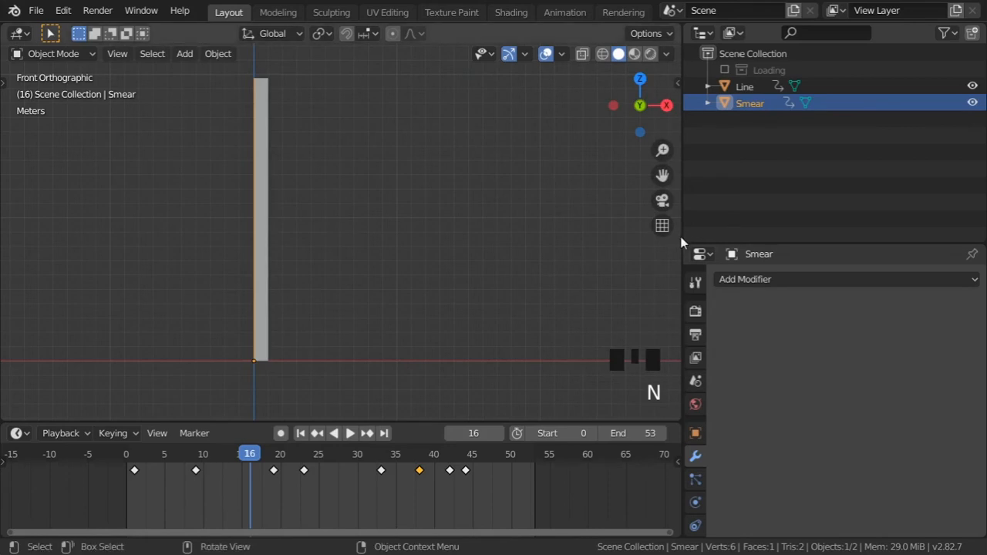
pyautogui.moveTo(684, 237); pyautogui.dragTo(552, 236)
pyautogui.click(572, 33)
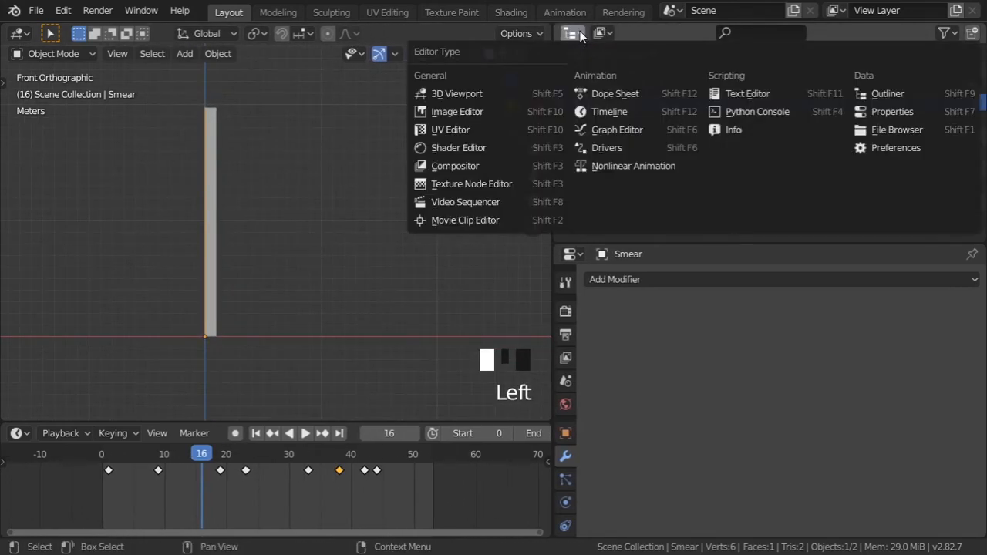
pyautogui.click(617, 129)
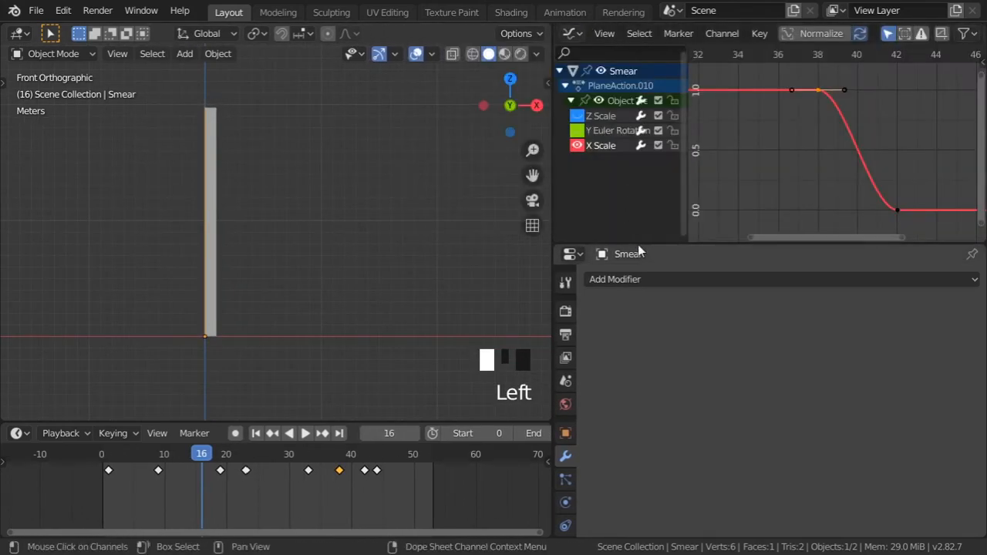
pyautogui.moveTo(636, 242); pyautogui.dragTo(638, 345)
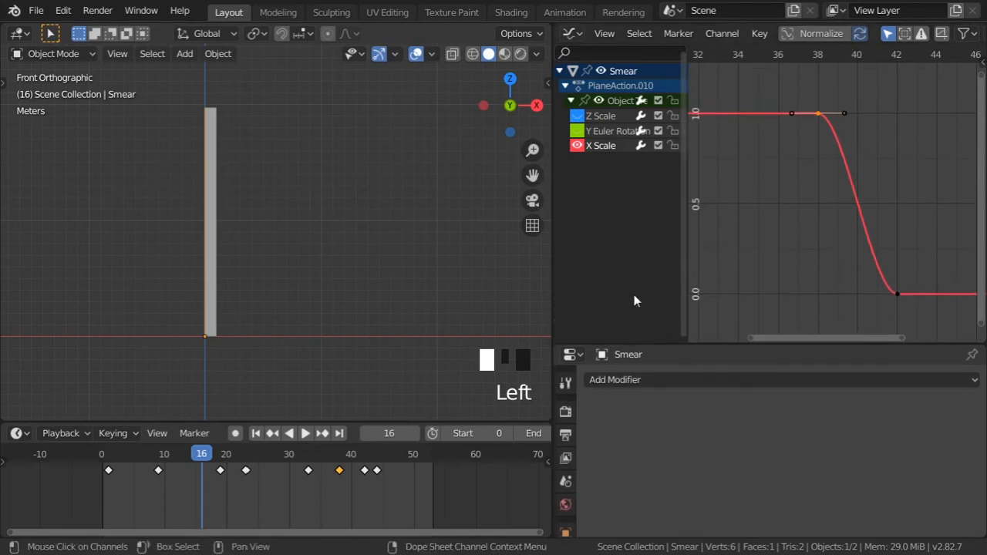
# - Select all keyframes on Smear's Z Scale and X Scale curves and delete them, leaving the Y rotation curve
pyautogui.keyDown('shift'); pyautogui.click(603, 145); pyautogui.keyUp('shift')
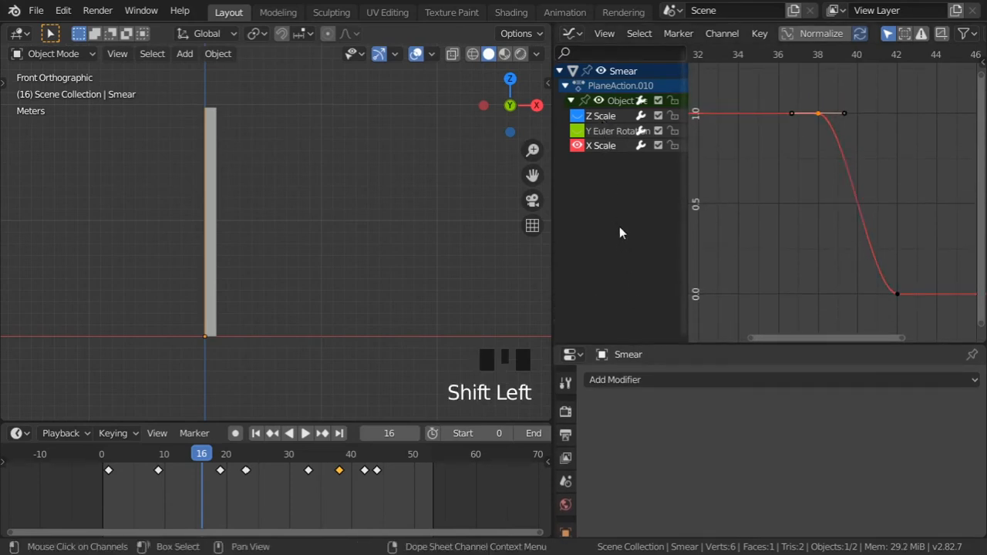
pyautogui.hotkey('shift', 'h')
pyautogui.keyDown('ctrl'); pyautogui.moveTo(925, 213); pyautogui.dragTo(868, 189, button='middle'); pyautogui.keyUp('ctrl')
pyautogui.press('a')
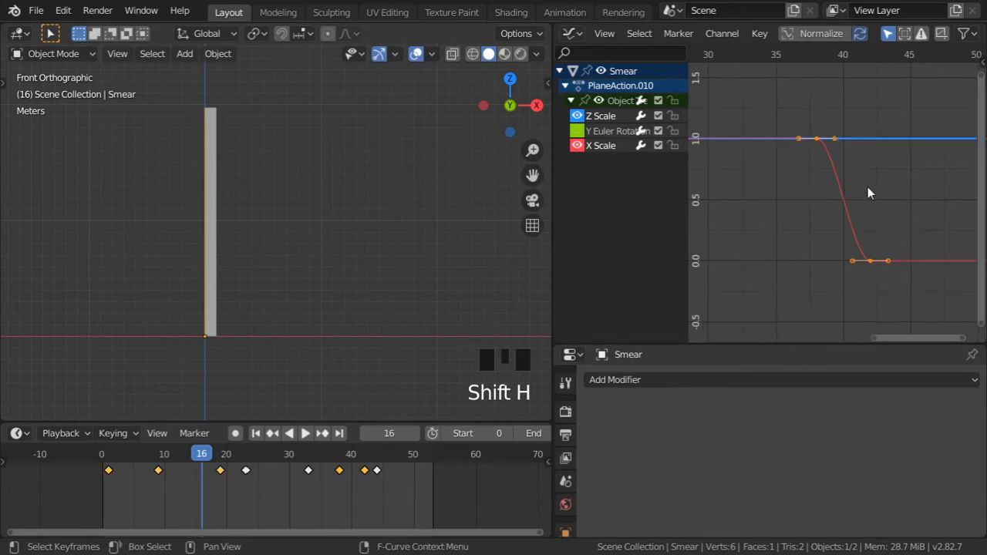
pyautogui.press('x')
pyautogui.click(868, 187)
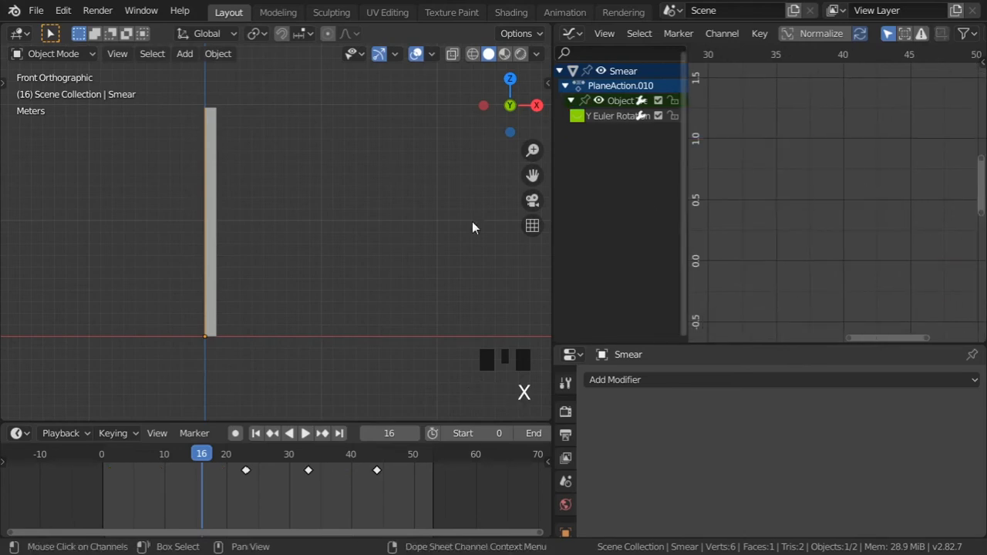
# - Clear the scale of the Smear object
pyautogui.scroll(2, 164, 235)
pyautogui.keyDown('shift'); pyautogui.moveTo(163, 235); pyautogui.dragTo(238, 253, button='middle'); pyautogui.keyUp('shift')
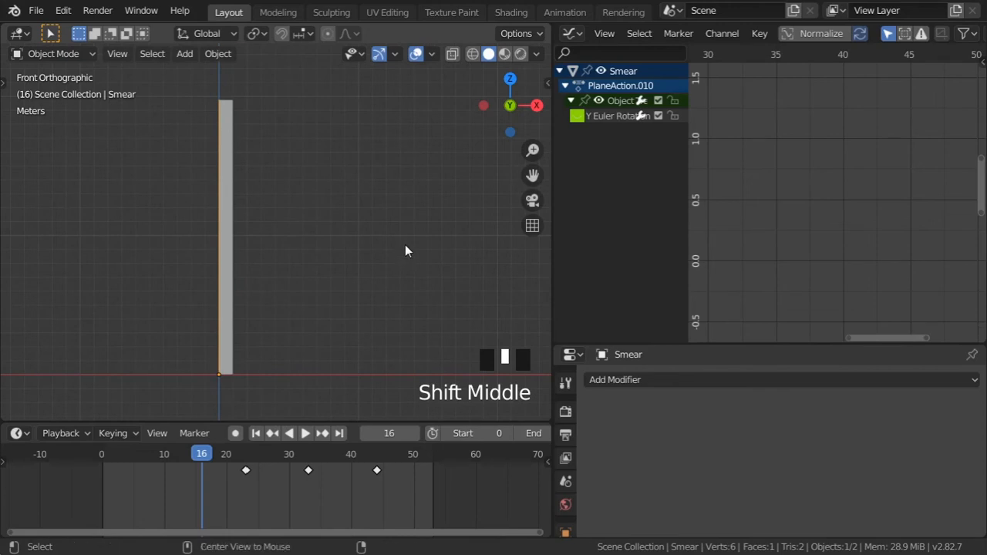
pyautogui.hotkey('alt', 's')
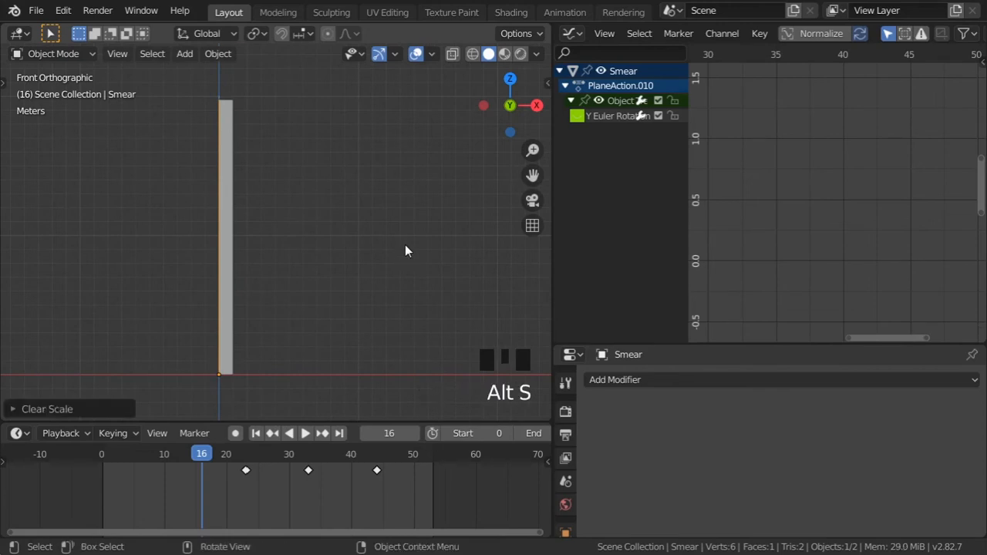
# - Enlarge the modifier properties area, add a Screw modifier to Smear and set its axis to Y
pyautogui.moveTo(550, 287); pyautogui.dragTo(572, 287)
pyautogui.scroll(-1, 299, 285)
pyautogui.keyDown('shift'); pyautogui.moveTo(299, 286); pyautogui.dragTo(297, 279, button='middle'); pyautogui.keyUp('shift')
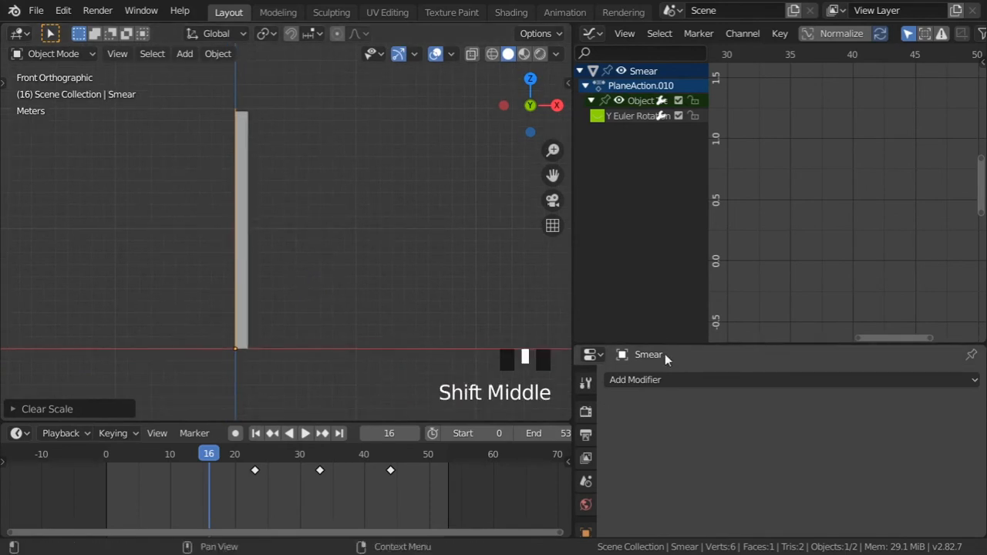
pyautogui.moveTo(668, 344); pyautogui.dragTo(668, 231)
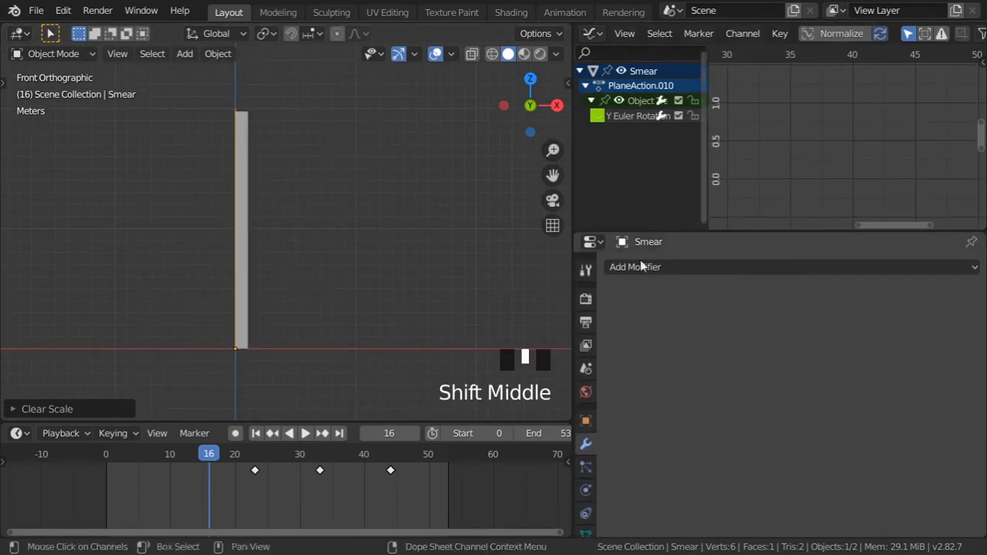
pyautogui.click(702, 269)
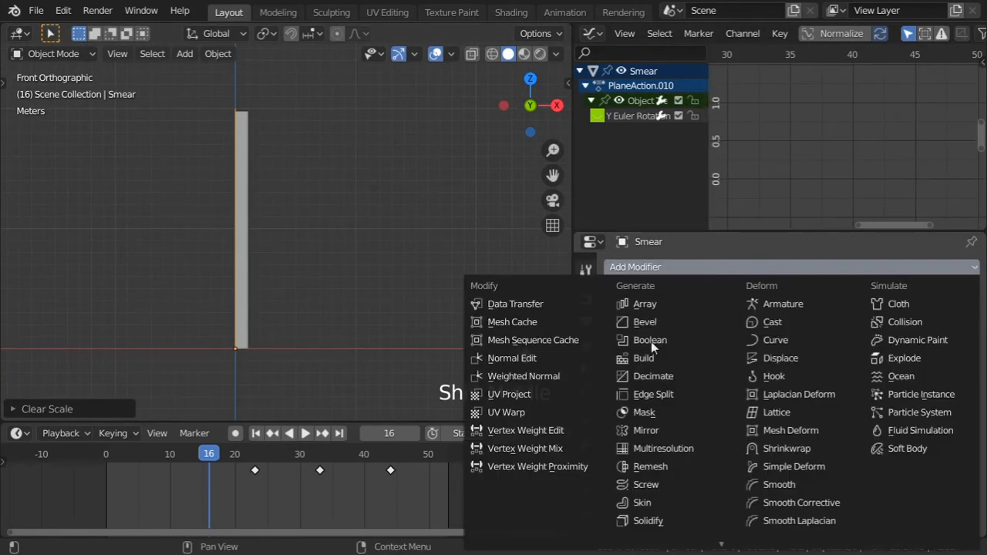
pyautogui.click(659, 485)
pyautogui.scroll(2, 262, 231)
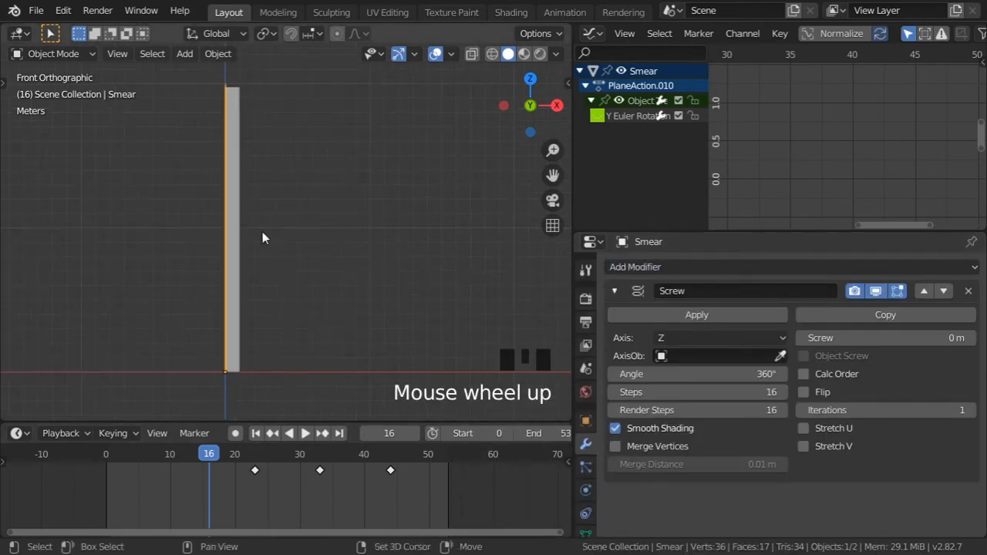
pyautogui.keyDown('shift'); pyautogui.moveTo(262, 232); pyautogui.dragTo(271, 263, button='middle'); pyautogui.keyUp('shift')
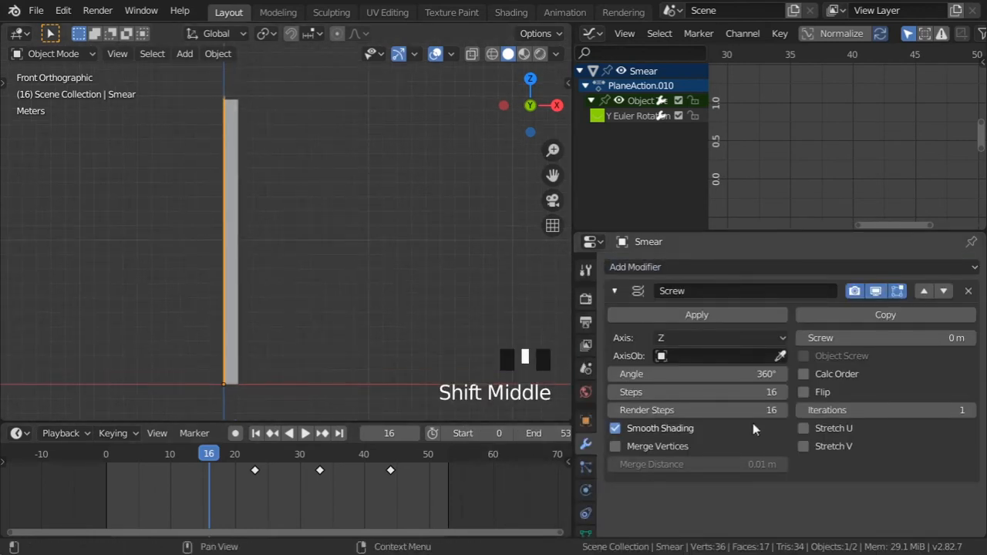
pyautogui.click(723, 339)
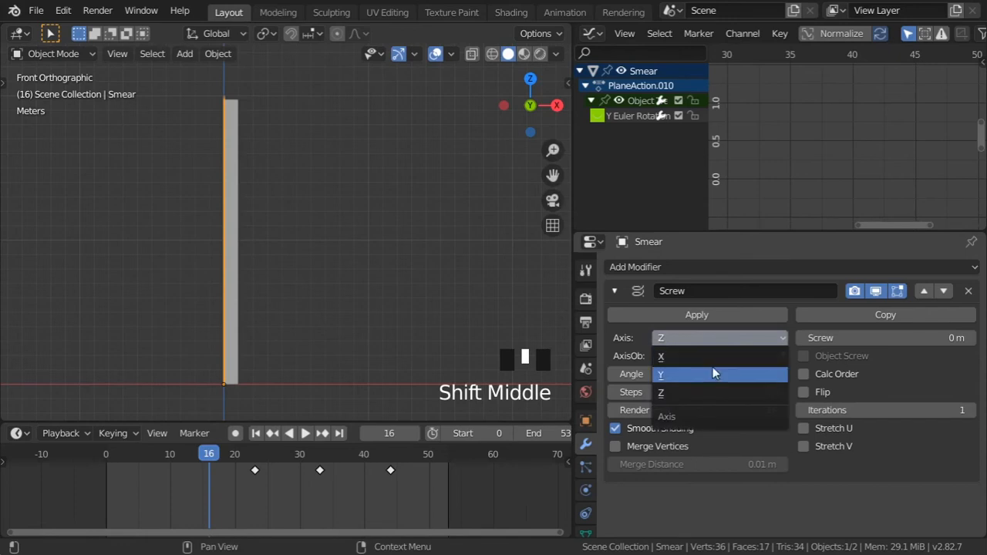
pyautogui.click(713, 373)
pyautogui.scroll(-4, 235, 292)
pyautogui.keyDown('shift'); pyautogui.moveTo(235, 292); pyautogui.dragTo(283, 273, button='middle'); pyautogui.keyUp('shift')
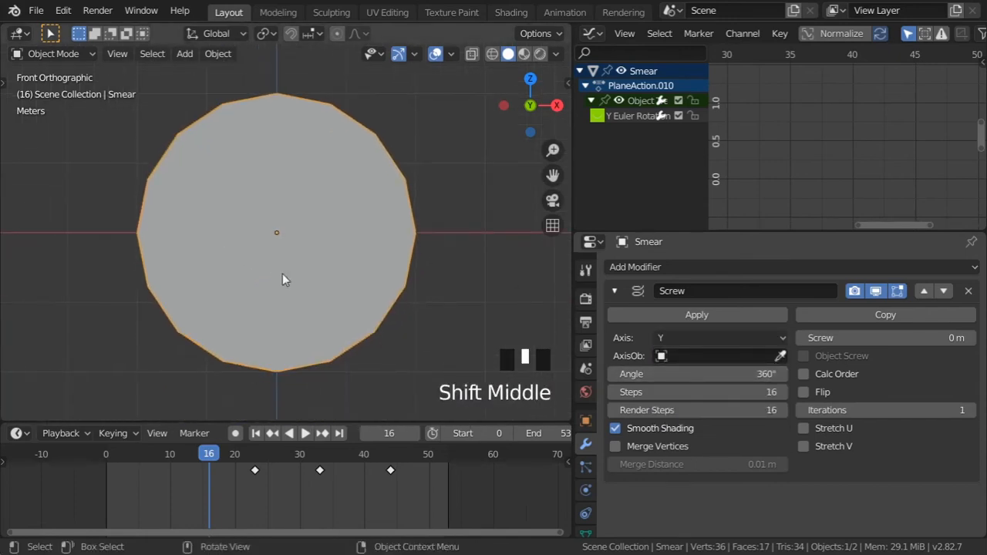
# - Set the Screw modifier's angle to 0°
pyautogui.moveTo(718, 373); pyautogui.dragTo(620, 373)
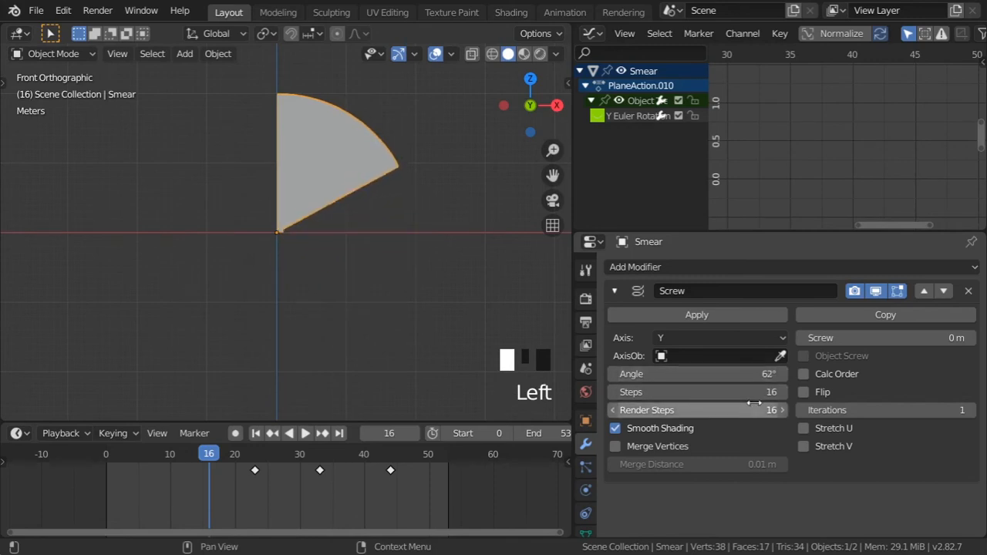
pyautogui.click(745, 377)
pyautogui.click(788, 502)
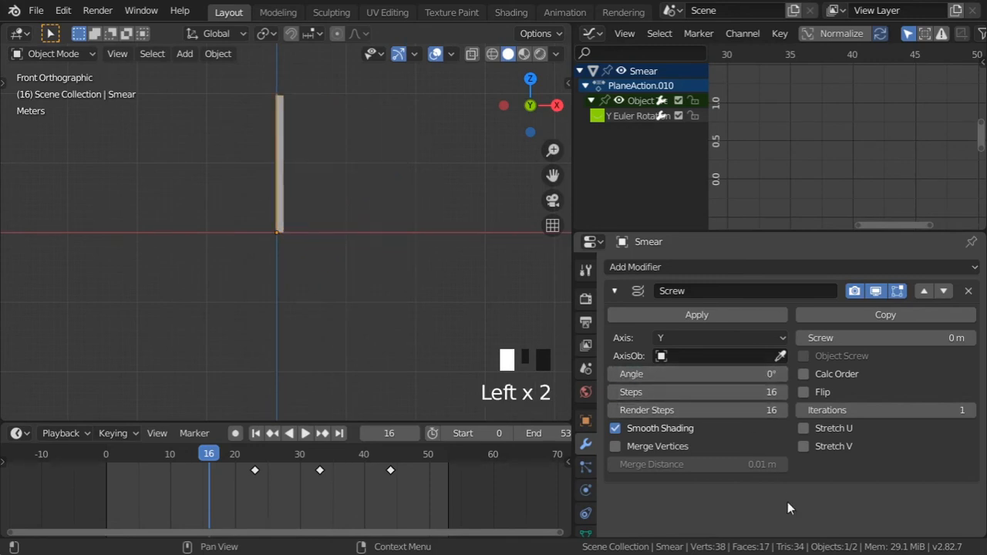
pyautogui.scroll(2, 331, 249)
pyautogui.keyDown('shift'); pyautogui.moveTo(291, 209); pyautogui.dragTo(291, 301, button='middle'); pyautogui.keyUp('shift')
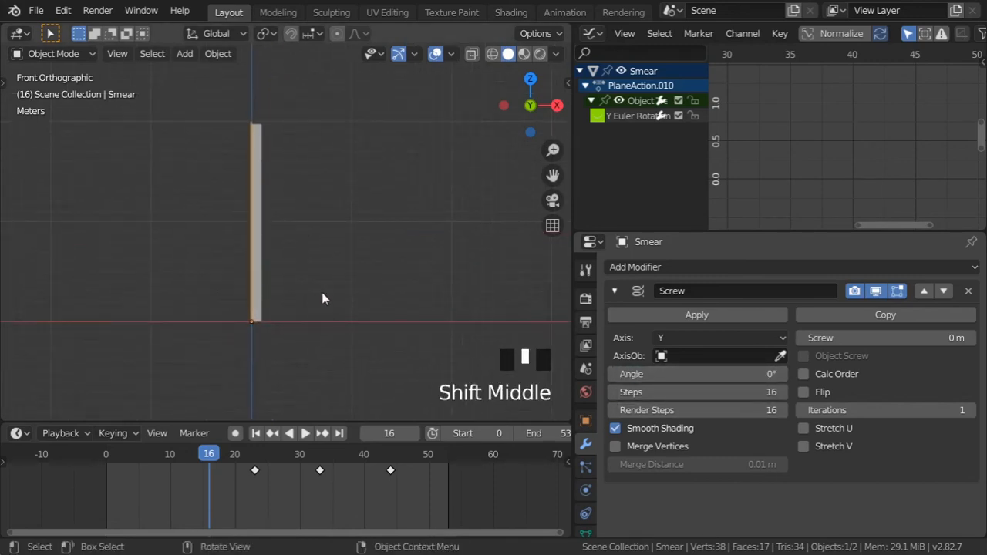
# - Go to frame 33 and insert a keyframe on the Screw modifier's 0° angle
pyautogui.moveTo(209, 455); pyautogui.dragTo(319, 455)
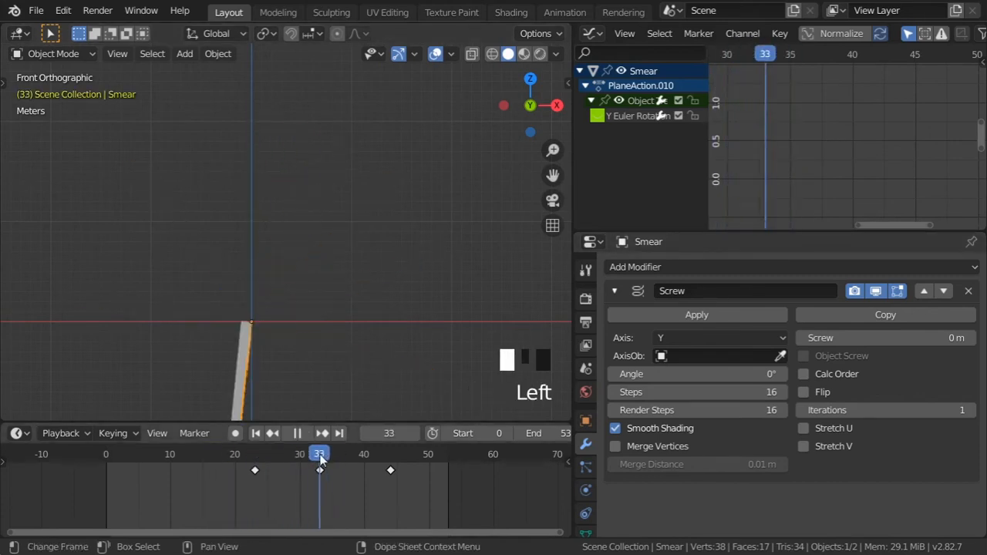
pyautogui.keyDown('shift'); pyautogui.moveTo(294, 329); pyautogui.dragTo(293, 269, button='middle'); pyautogui.keyUp('shift')
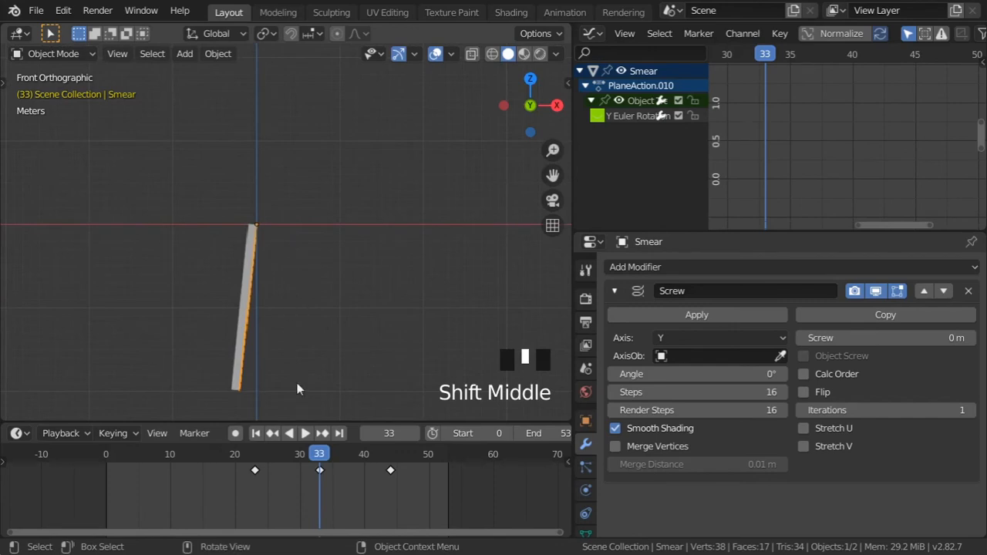
pyautogui.moveTo(320, 455); pyautogui.dragTo(320, 458)
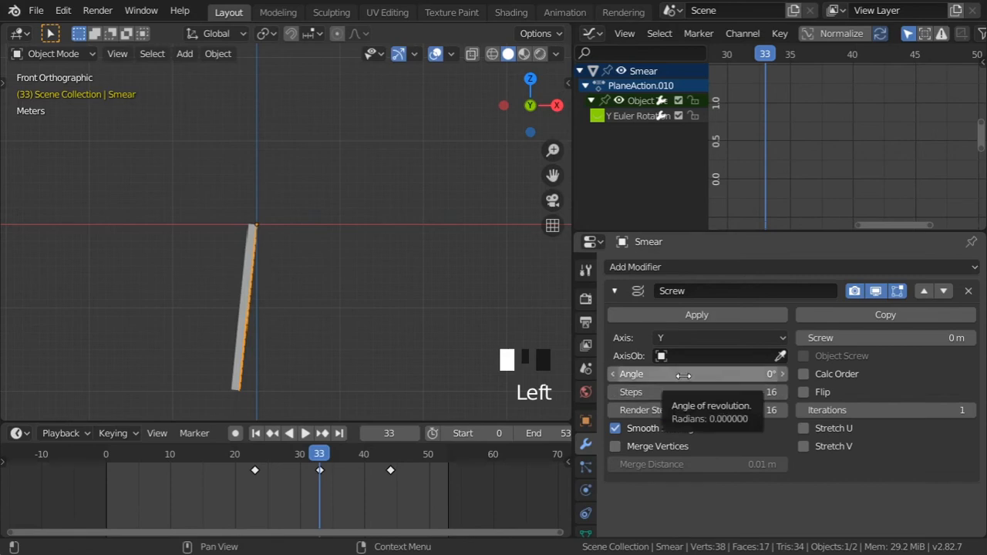
pyautogui.press('i')
# - Try a positive 75° Screw angle on the Smear object, then set the angle to -75°
pyautogui.moveTo(691, 376); pyautogui.dragTo(627, 376)
pyautogui.click(698, 374)
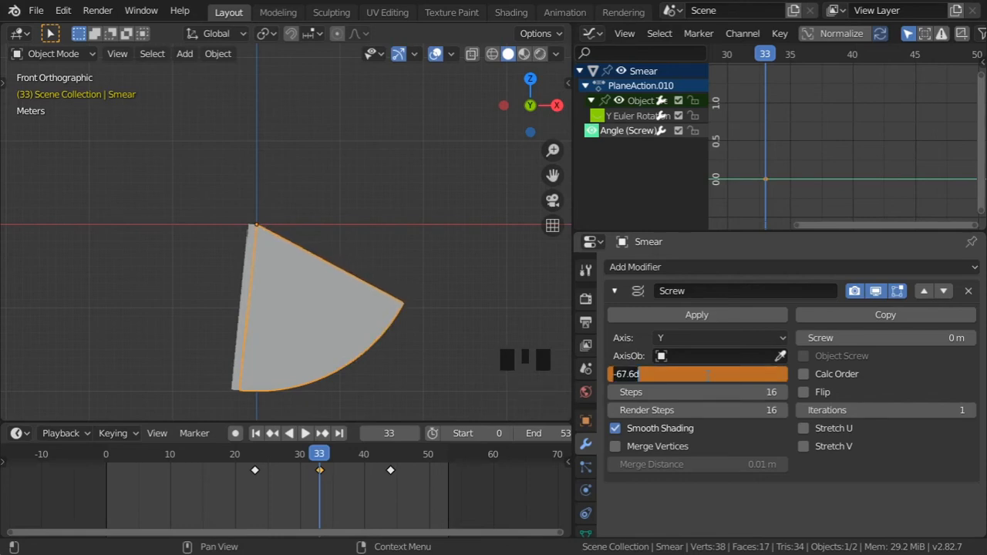
pyautogui.write('75')
pyautogui.click(719, 426)
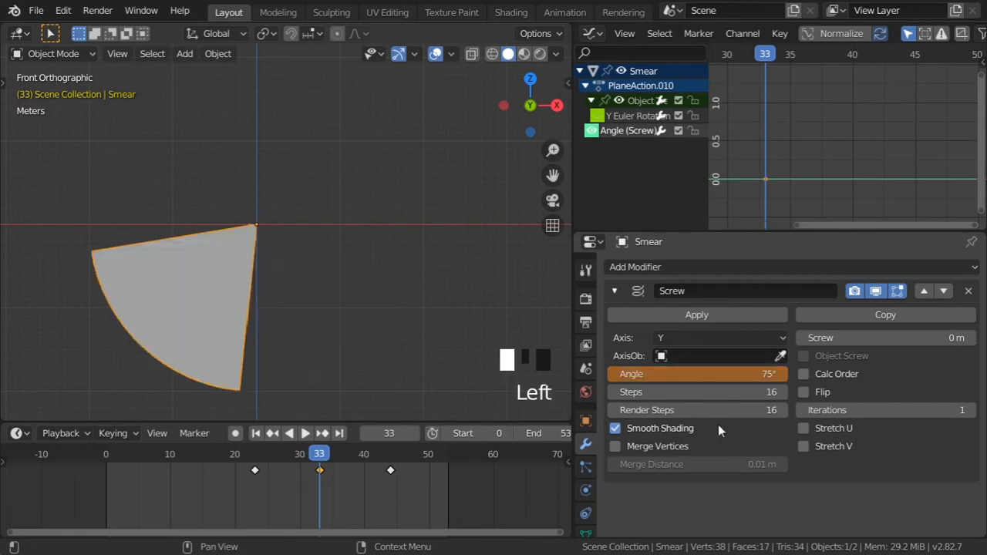
pyautogui.click(711, 374)
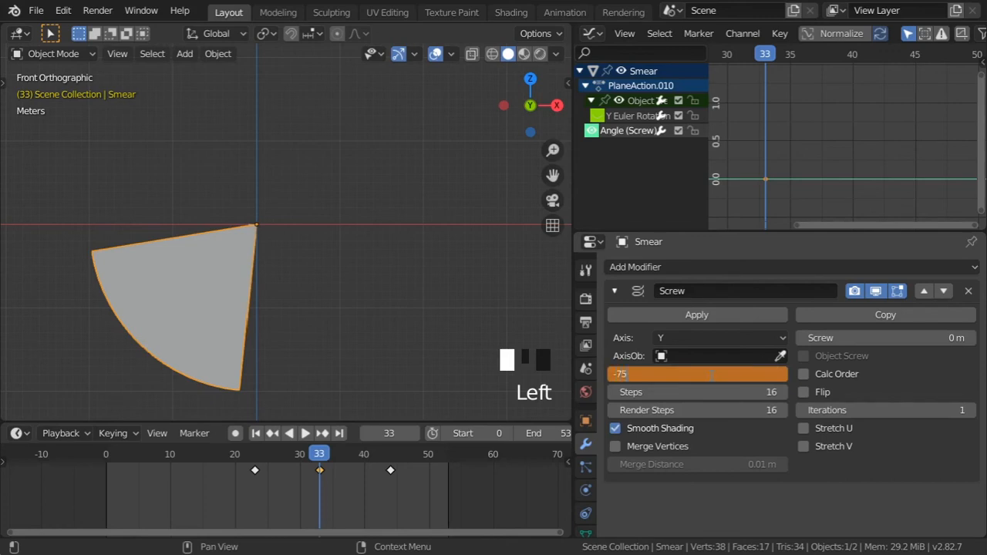
pyautogui.write('-75')
pyautogui.click(710, 374)
pyautogui.keyDown('shift'); pyautogui.moveTo(286, 335); pyautogui.dragTo(295, 251, button='middle'); pyautogui.keyUp('shift')
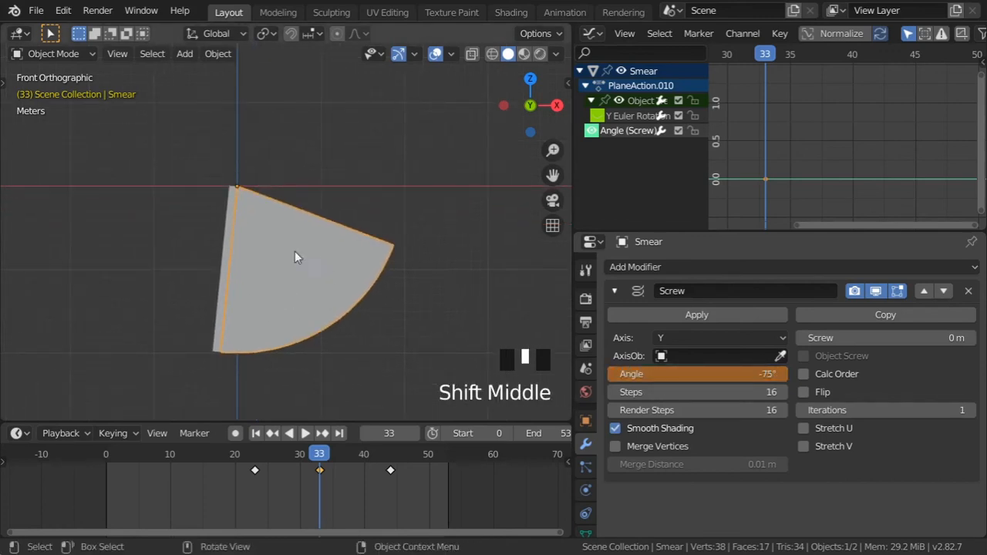
# - Enable Flip on the Screw modifier and keyframe the -75° angle at frame 33
pyautogui.click(803, 392)
pyautogui.keyDown('shift'); pyautogui.moveTo(328, 351); pyautogui.dragTo(353, 354, button='middle'); pyautogui.keyUp('shift')
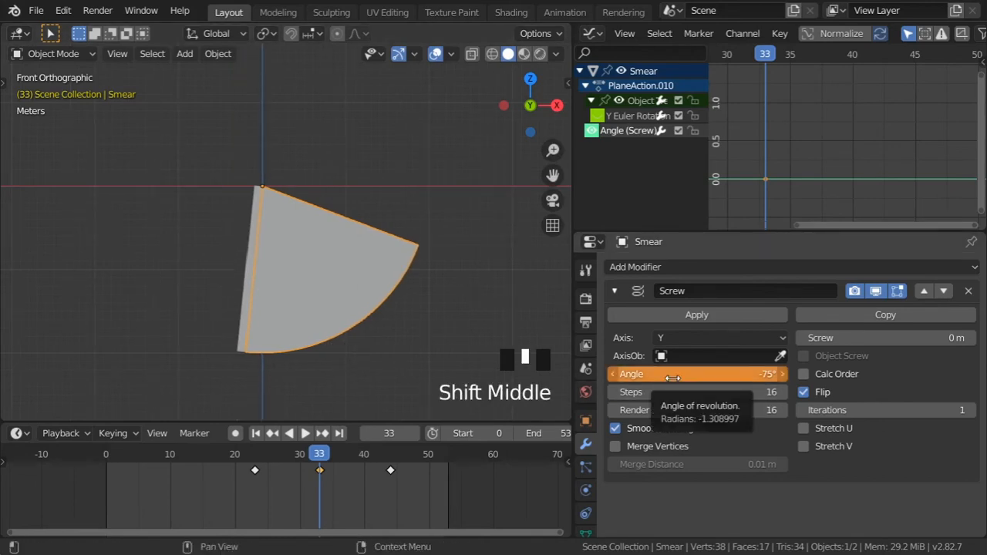
pyautogui.press('i')
# - Go to frame 29 and keyframe the Smear object's Screw angle at 0°
pyautogui.moveTo(328, 461); pyautogui.dragTo(296, 462)
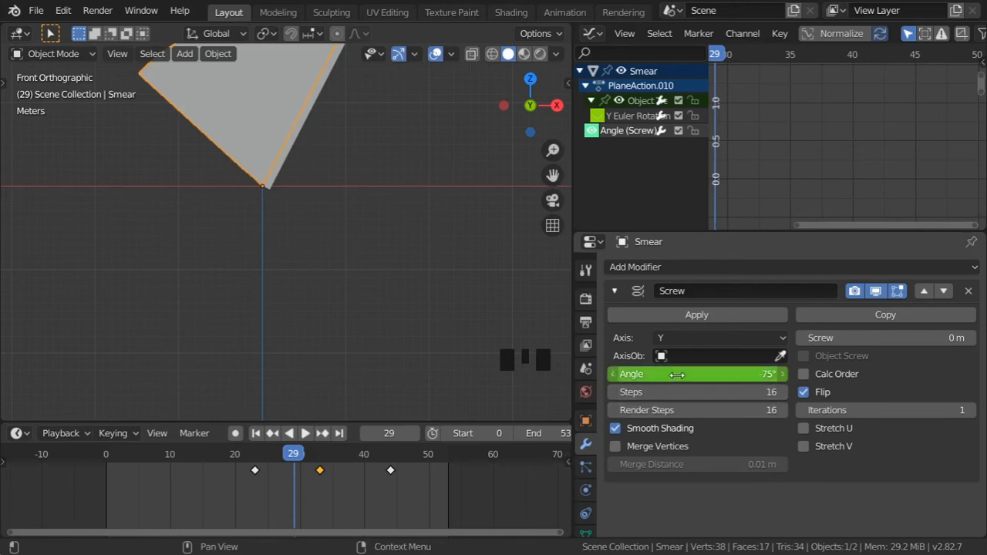
pyautogui.moveTo(671, 374); pyautogui.dragTo(677, 375)
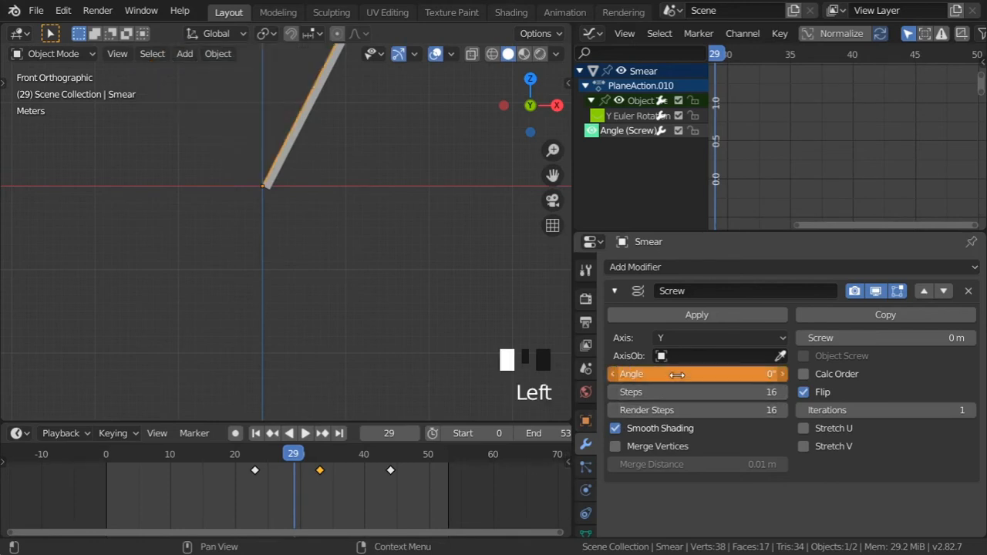
pyautogui.press('i')
# - Go to frame 42 and keyframe the Smear object's Screw angle at 0°
pyautogui.keyDown('shift'); pyautogui.moveTo(345, 217); pyautogui.dragTo(349, 292, button='middle'); pyautogui.keyUp('shift')
pyautogui.moveTo(292, 458); pyautogui.dragTo(378, 455)
pyautogui.doubleClick(652, 376)
pyautogui.write('0')
pyautogui.press('Return')
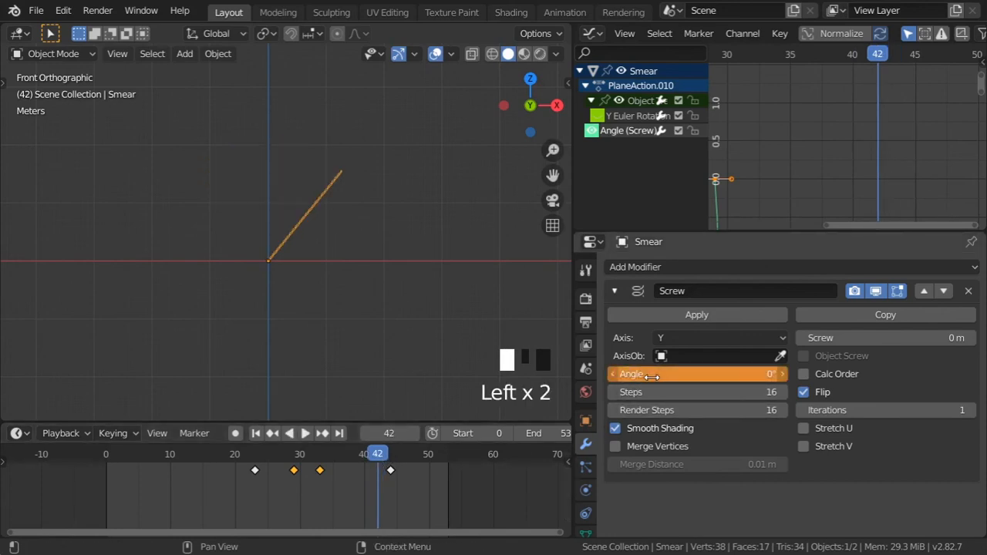
pyautogui.press('i')
# - Check the smear motion, then isolate the Screw angle curve and frame it in an enlarged graph editor
pyautogui.scroll(2, 312, 202)
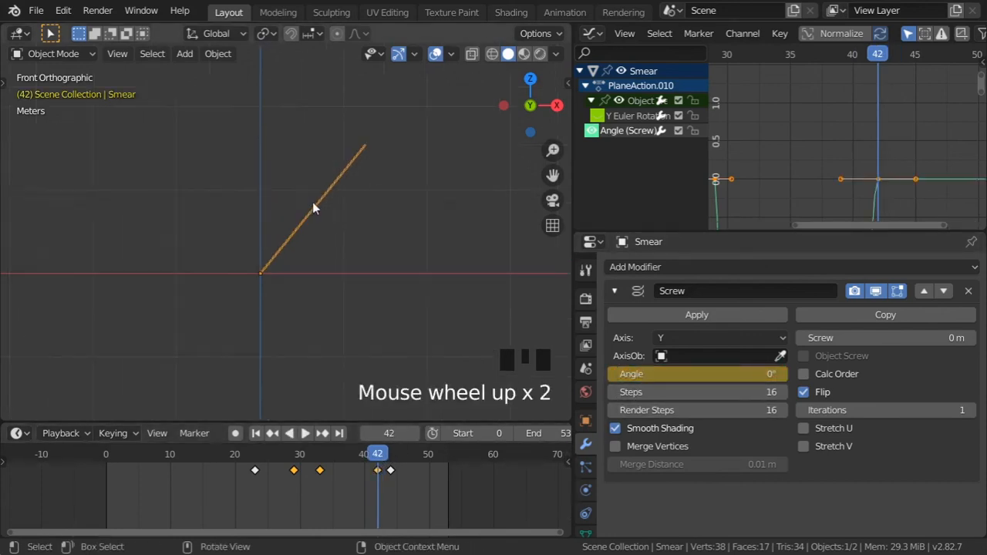
pyautogui.keyDown('shift'); pyautogui.moveTo(312, 202); pyautogui.dragTo(348, 223, button='middle'); pyautogui.keyUp('shift')
pyautogui.moveTo(377, 455)
pyautogui.mouseDown()
pyautogui.moveTo(286, 453)
pyautogui.moveTo(366, 451)
pyautogui.mouseUp()
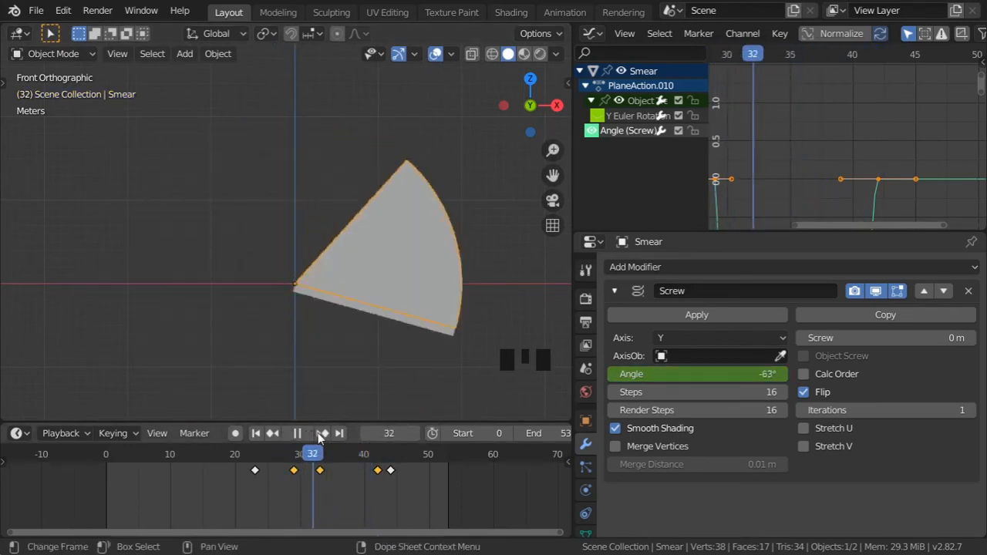
pyautogui.scroll(-1, 360, 302)
pyautogui.keyDown('shift'); pyautogui.moveTo(360, 302); pyautogui.dragTo(352, 269, button='middle'); pyautogui.keyUp('shift')
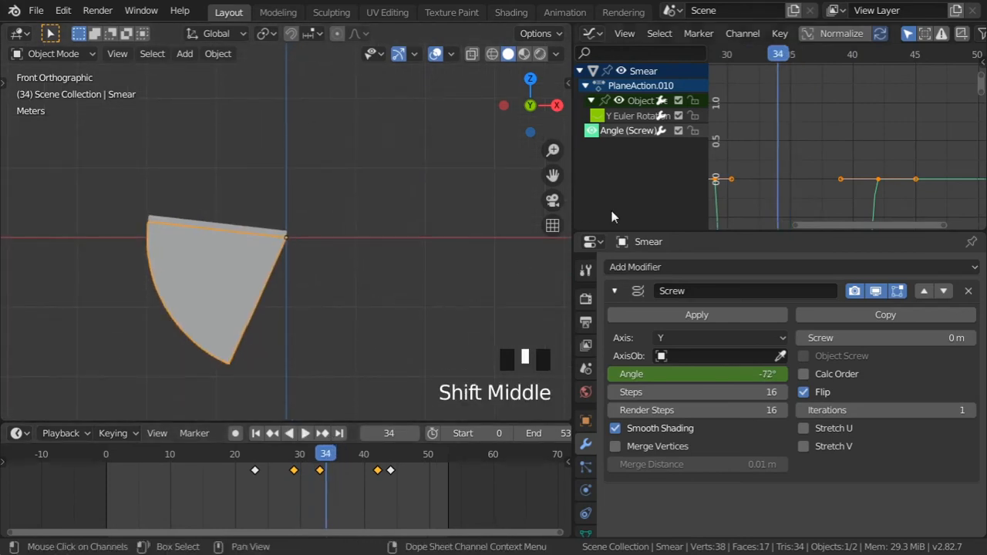
pyautogui.click(629, 132)
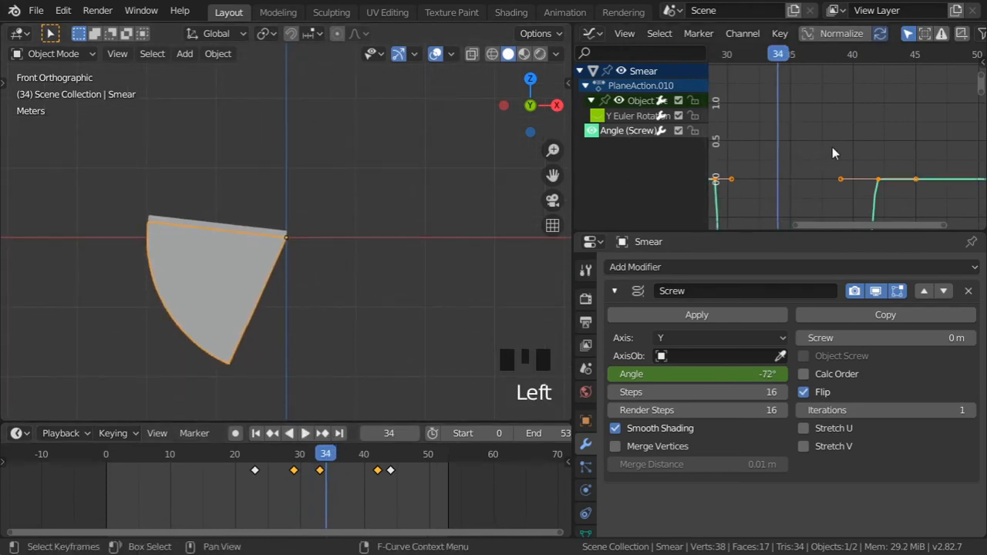
pyautogui.press('Home')
pyautogui.moveTo(656, 232); pyautogui.dragTo(655, 334)
pyautogui.moveTo(571, 282); pyautogui.dragTo(476, 282)
pyautogui.keyDown('shift'); pyautogui.moveTo(234, 244); pyautogui.dragTo(282, 213, button='middle'); pyautogui.keyUp('shift')
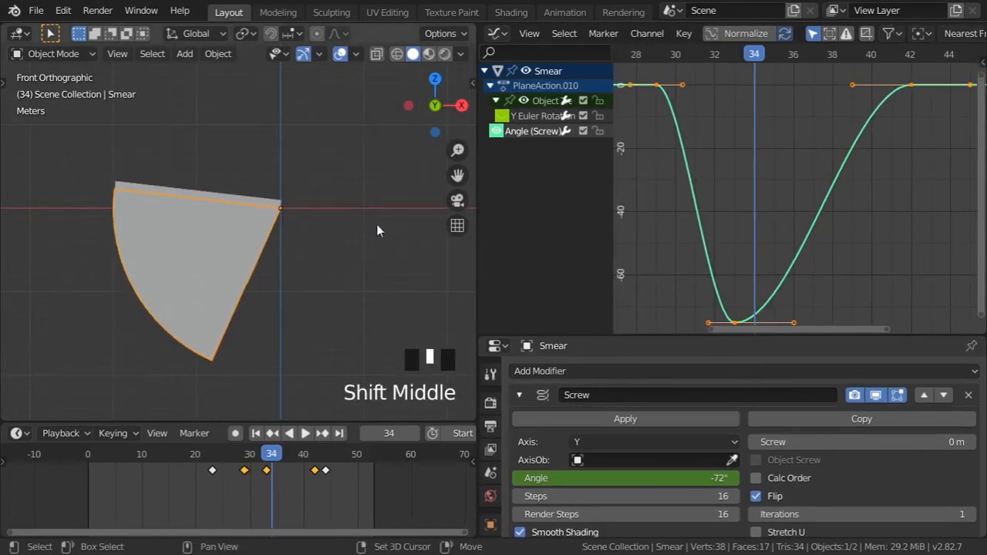
pyautogui.scroll(-2, 739, 190)
pyautogui.moveTo(749, 187); pyautogui.dragTo(814, 210, button='middle')
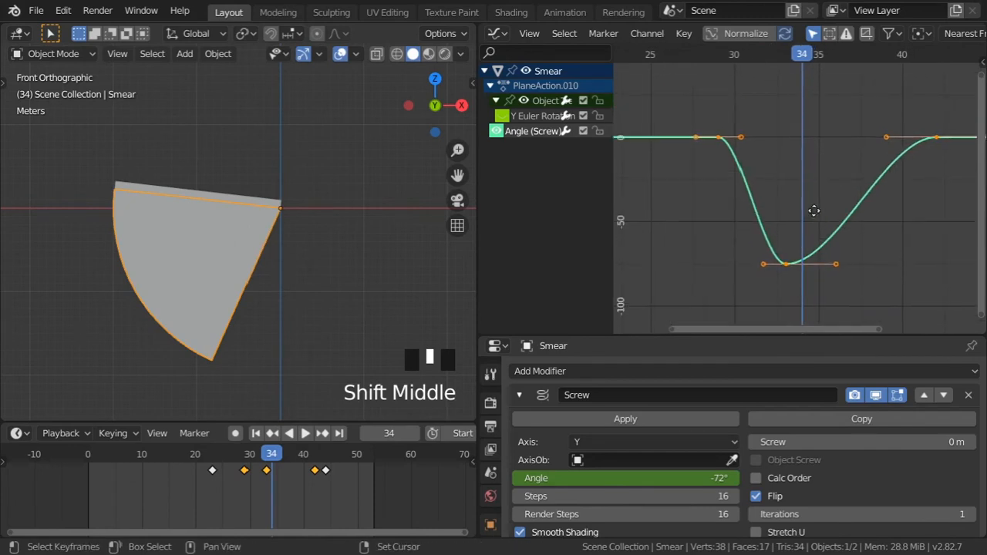
# - Examine the smear around frames 31 to 36 and set the frame 33 keyframe's handle type to Free on the Screw angle curve
pyautogui.moveTo(796, 66); pyautogui.dragTo(752, 56)
pyautogui.scroll(-1, 424, 169)
pyautogui.keyDown('shift'); pyautogui.moveTo(333, 188); pyautogui.dragTo(319, 193, button='middle'); pyautogui.keyUp('shift')
pyautogui.moveTo(753, 56); pyautogui.dragTo(801, 55)
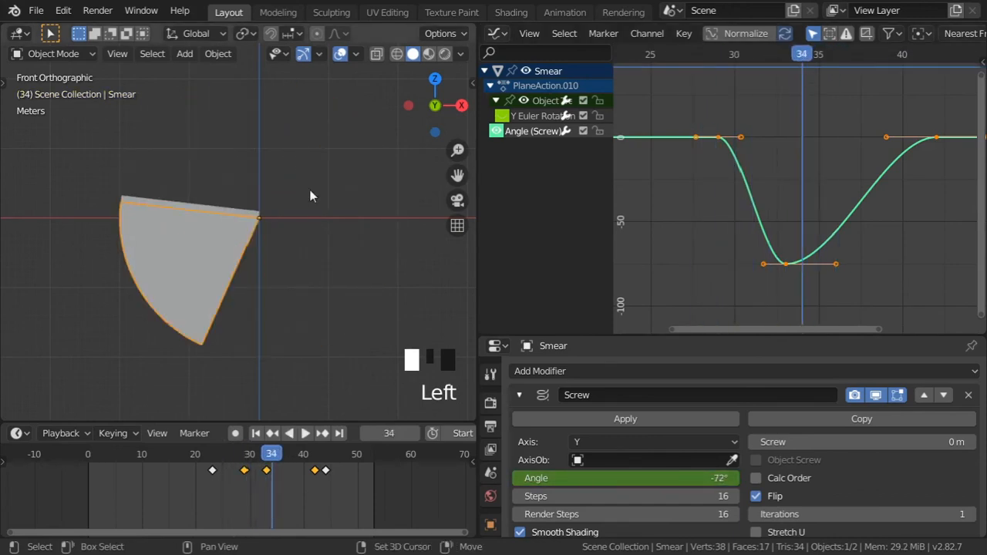
pyautogui.keyDown('shift'); pyautogui.moveTo(308, 194); pyautogui.dragTo(298, 217, button='middle'); pyautogui.keyUp('shift')
pyautogui.moveTo(732, 56); pyautogui.dragTo(836, 55)
pyautogui.click(786, 267)
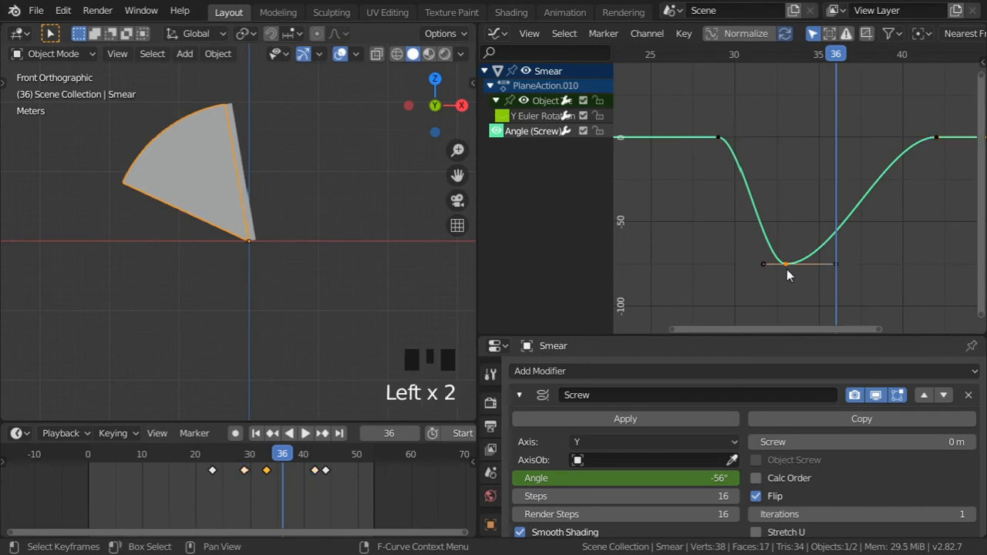
pyautogui.press('v')
pyautogui.click(820, 178)
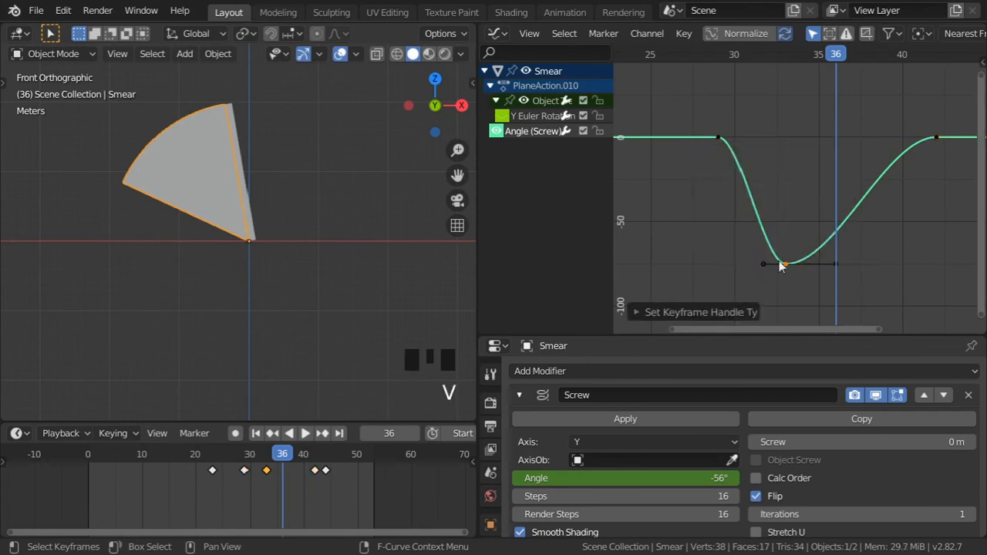
# - Raise the left handle of the frame 33 keyframe so the Screw angle curve falls steeply into it
pyautogui.moveTo(848, 56); pyautogui.dragTo(771, 64)
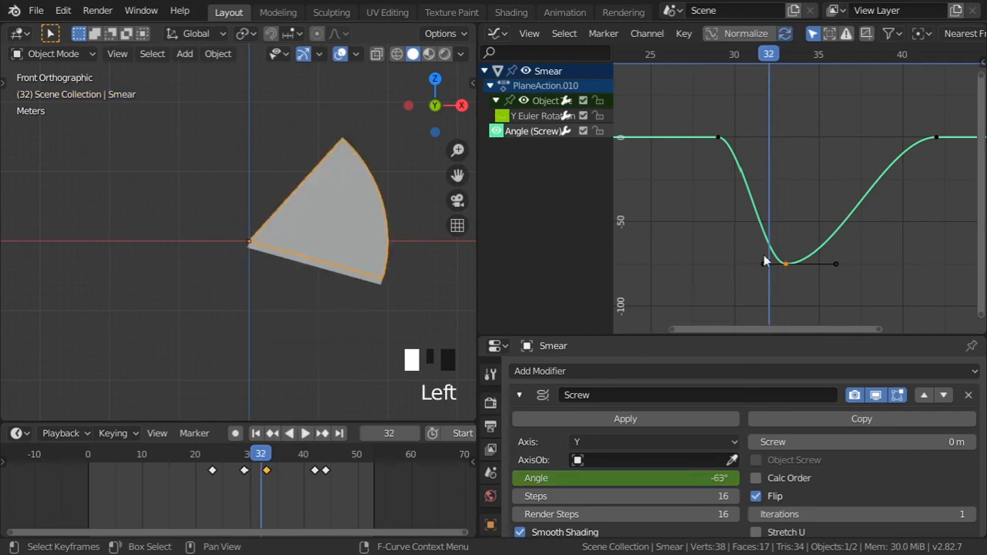
pyautogui.press('g')
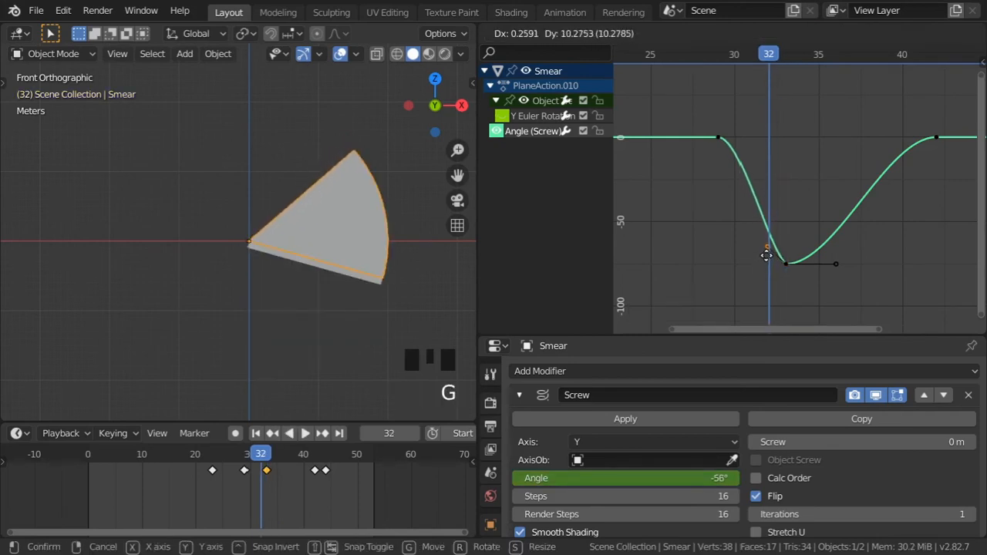
pyautogui.click(770, 206)
pyautogui.keyDown('ctrl'); pyautogui.moveTo(799, 224); pyautogui.dragTo(831, 226, button='middle'); pyautogui.keyUp('ctrl')
pyautogui.moveTo(827, 223); pyautogui.dragTo(762, 221, button='middle')
pyautogui.click(722, 195)
pyautogui.press('g')
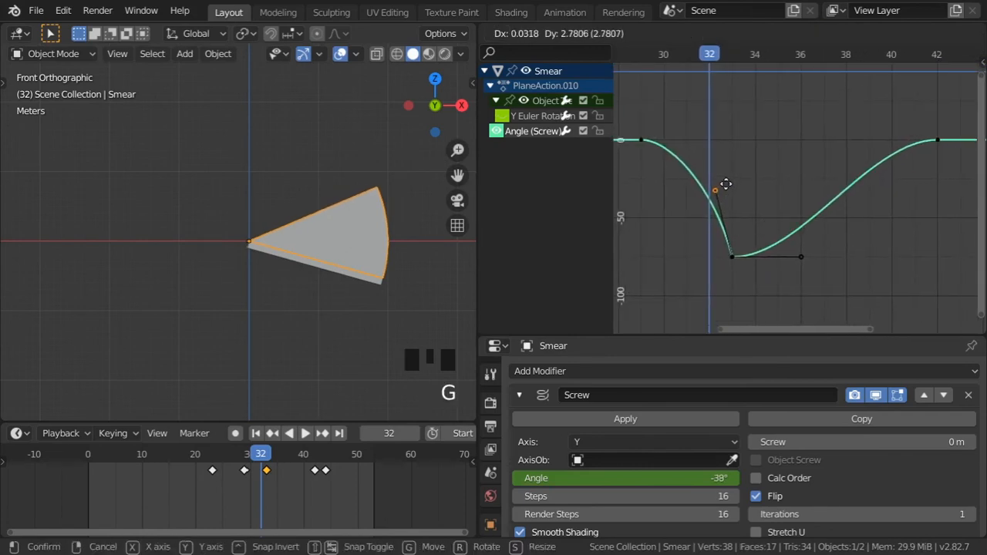
pyautogui.click(728, 179)
# - Move the right handle of the frame 33 keyframe up by about 46 and about 1.3 frames closer to the keyframe
pyautogui.moveTo(710, 55); pyautogui.dragTo(869, 85)
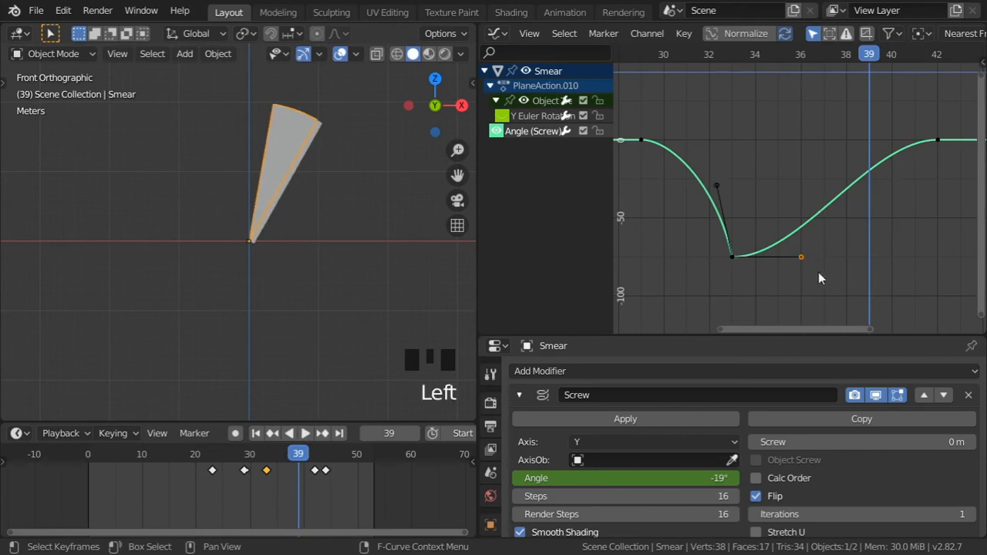
pyautogui.press('g')
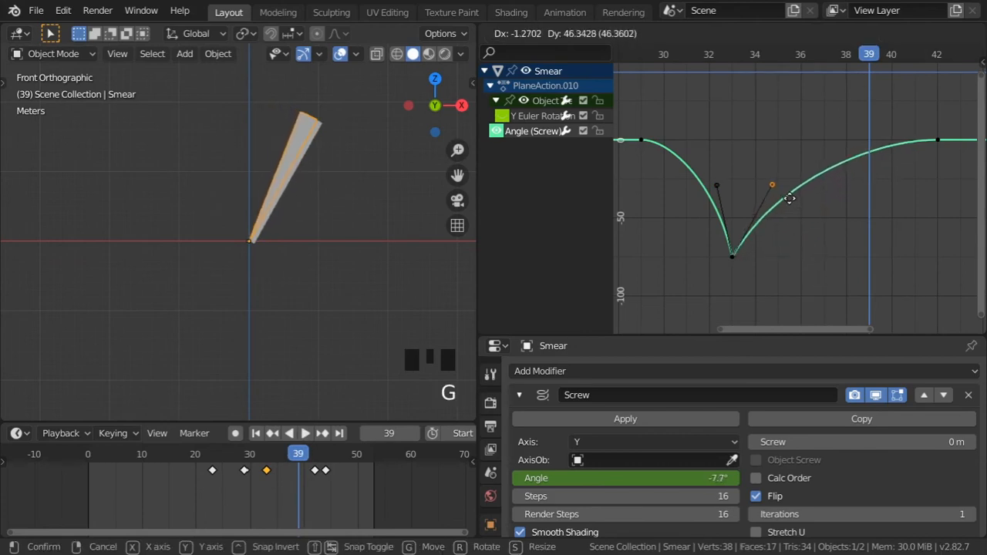
pyautogui.click(790, 199)
# - Deselect everything and play the animation to review the smear trail, stopping at frame 30
pyautogui.keyDown('shift'); pyautogui.moveTo(293, 227); pyautogui.dragTo(334, 231, button='middle'); pyautogui.keyUp('shift')
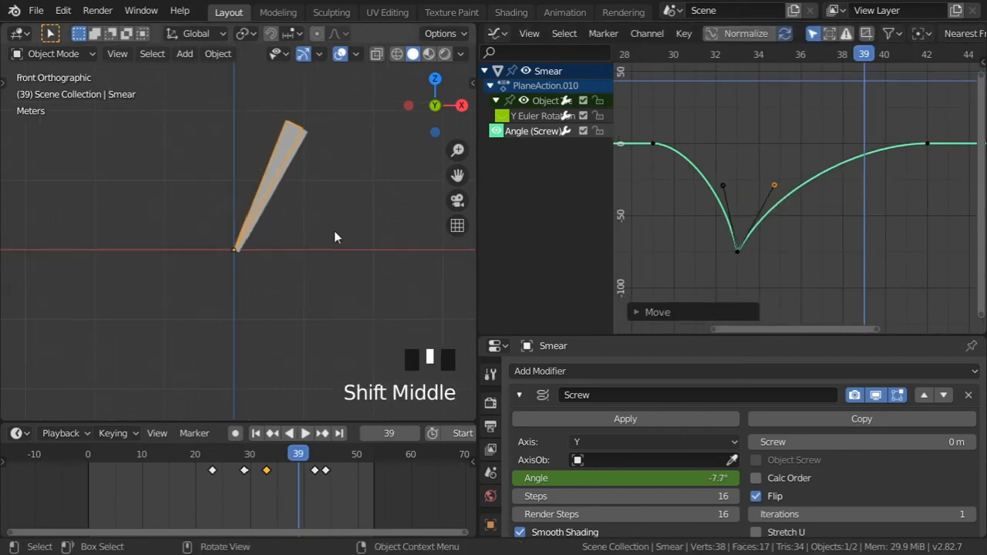
pyautogui.press('a')
pyautogui.press('a')
pyautogui.press('a')
pyautogui.press('space')
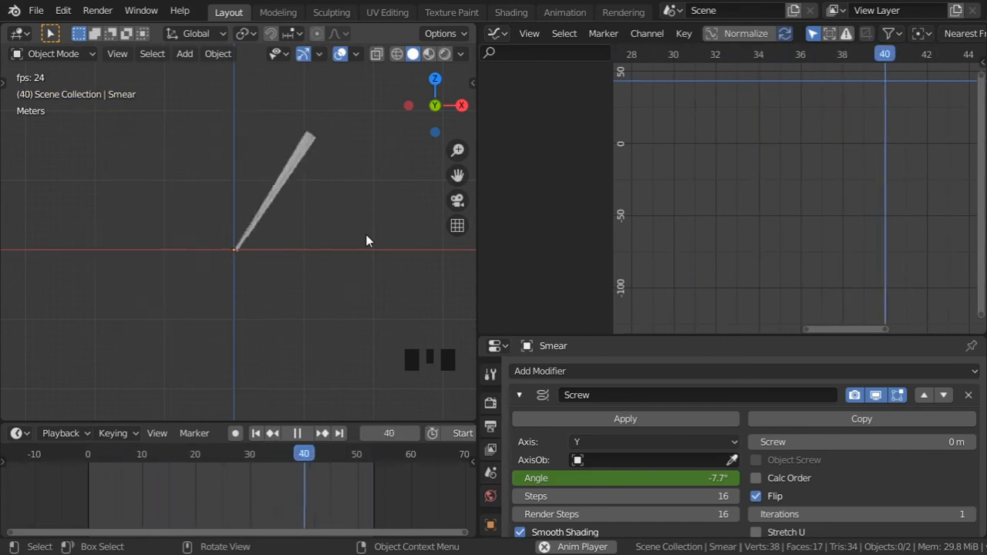
pyautogui.press('space')
pyautogui.click(251, 456)
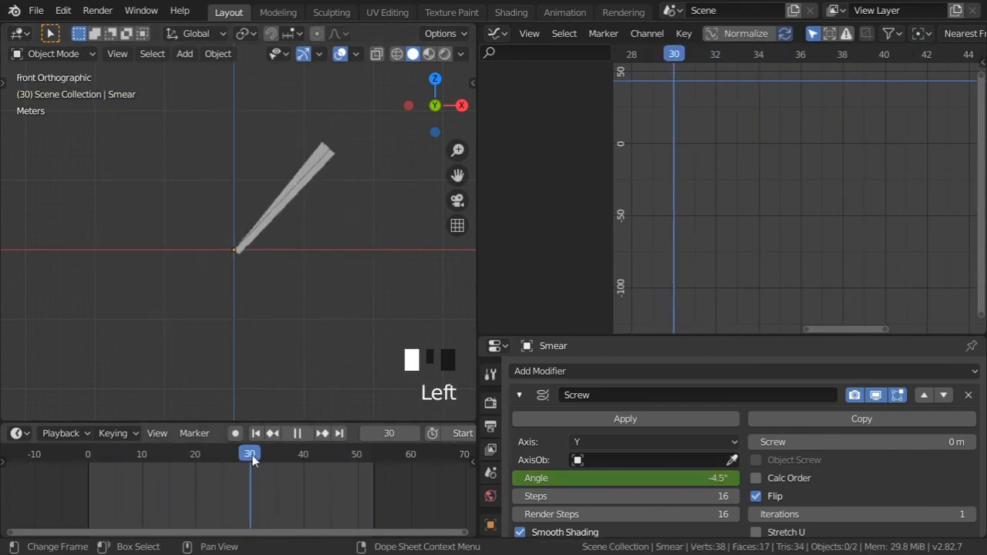
pyautogui.scroll(1, 279, 176)
pyautogui.keyDown('shift'); pyautogui.moveTo(279, 176); pyautogui.dragTo(273, 222, button='middle'); pyautogui.keyUp('shift')
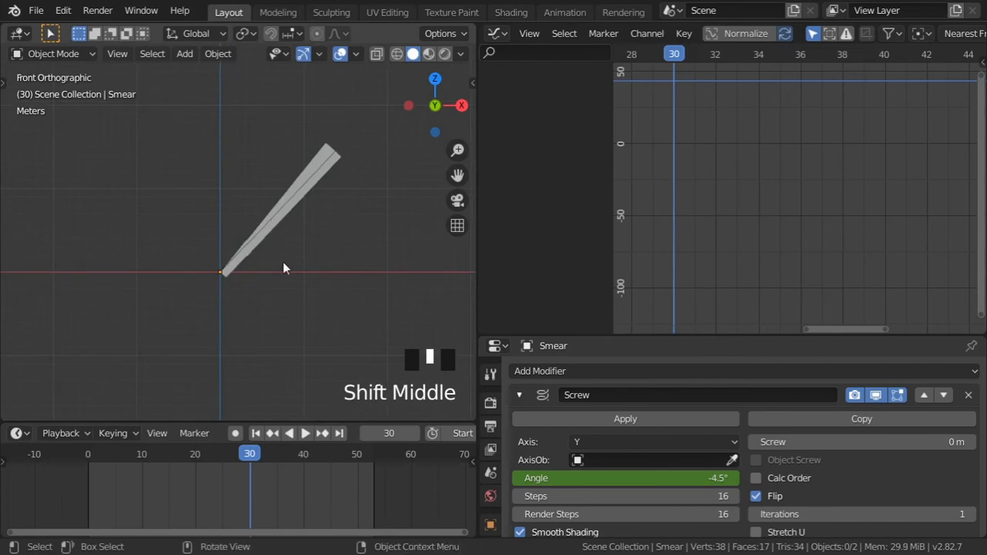
# - Widen the 3D viewport and add a Plain Axes empty at the origin
pyautogui.moveTo(479, 277); pyautogui.dragTo(645, 280)
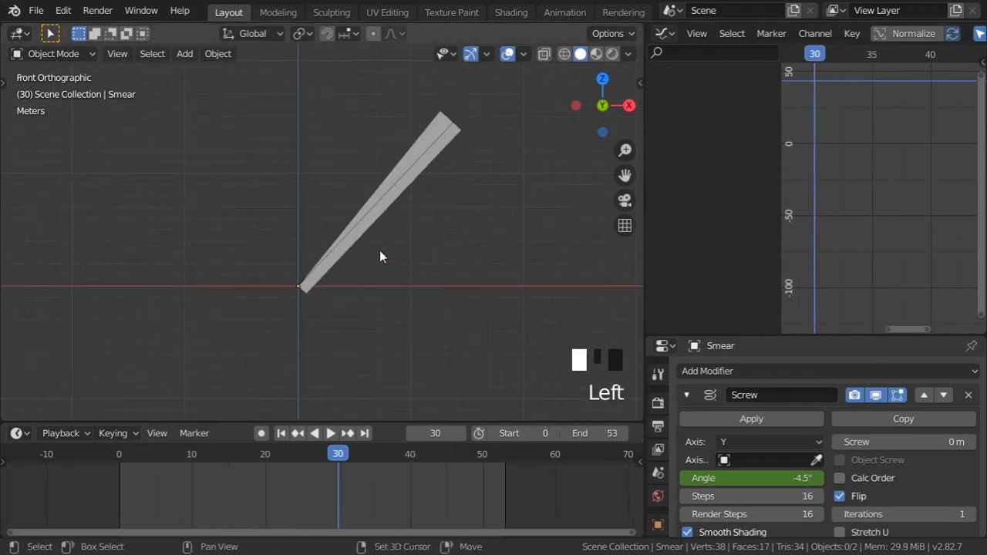
pyautogui.hotkey('shift', 'a')
pyautogui.moveTo(413, 385)
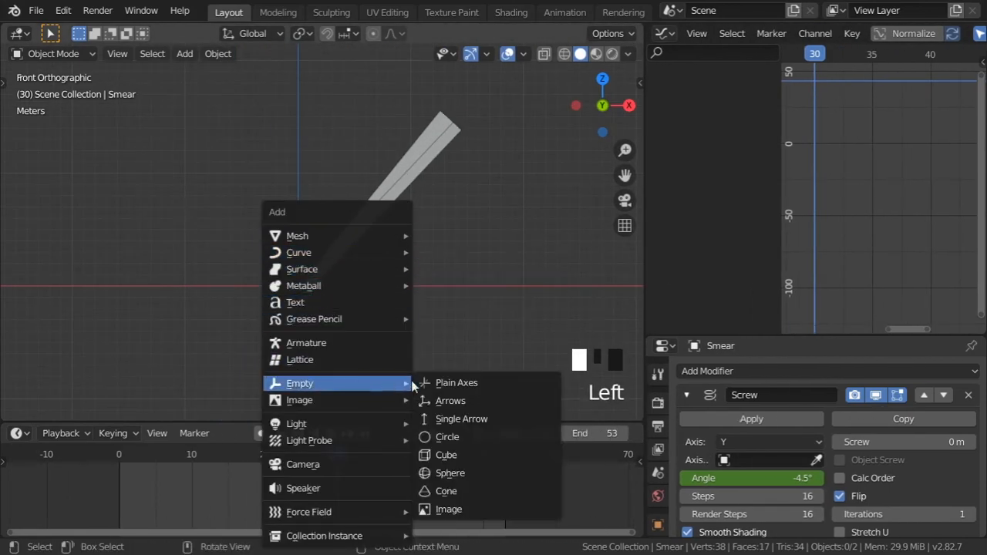
pyautogui.click(445, 382)
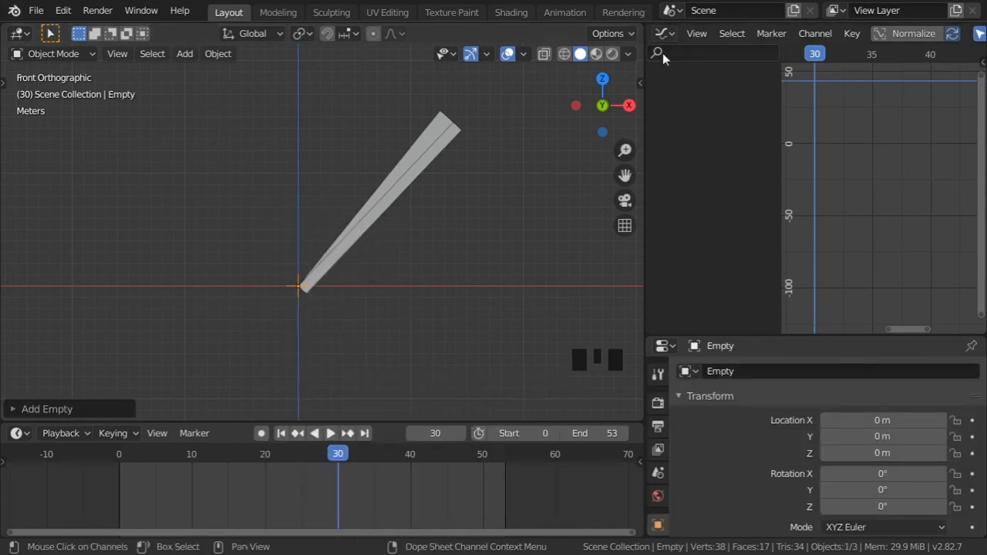
# - Switch the graph editor area to the Outliner and rename the empty as Ctrl
pyautogui.click(664, 33)
pyautogui.click(586, 94)
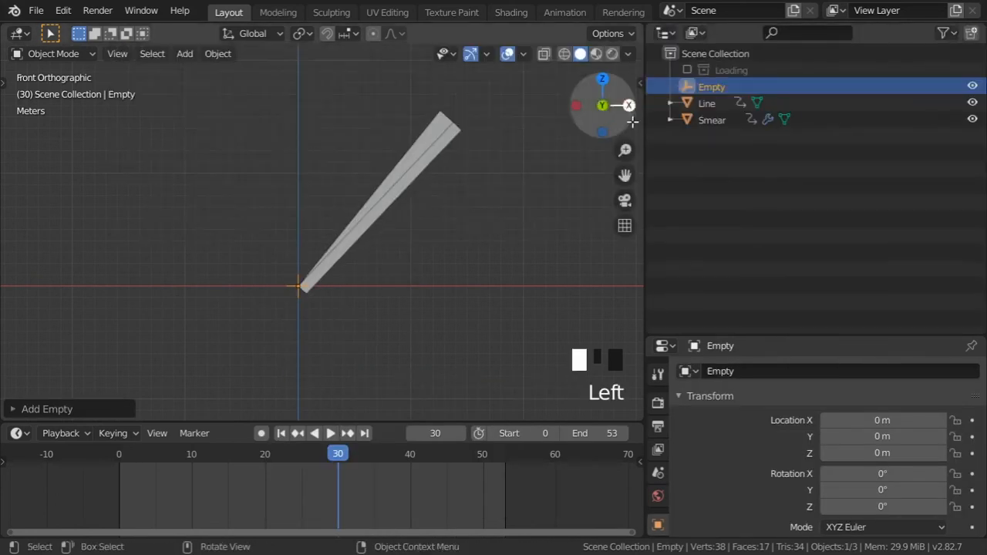
pyautogui.doubleClick(707, 86)
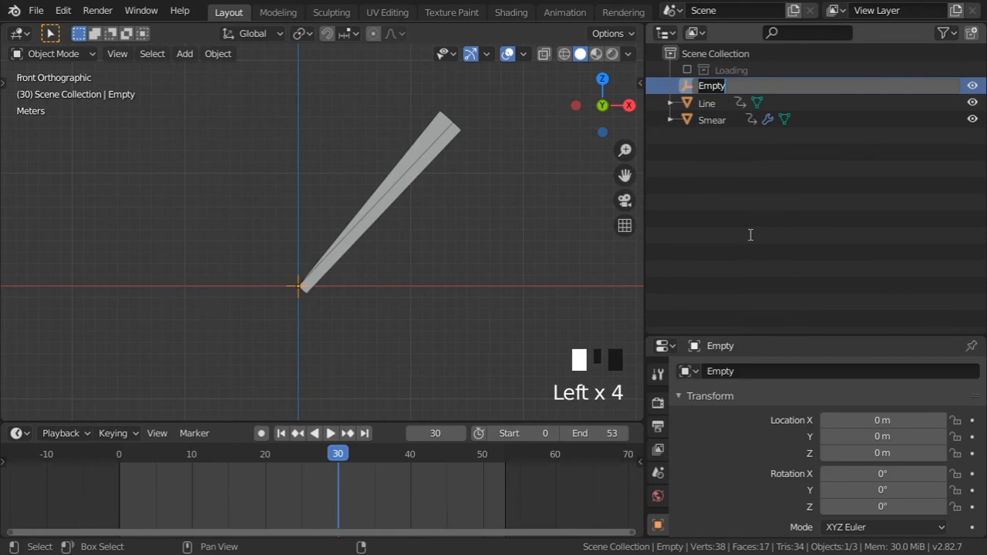
pyautogui.write('Ctrl')
pyautogui.press('Return')
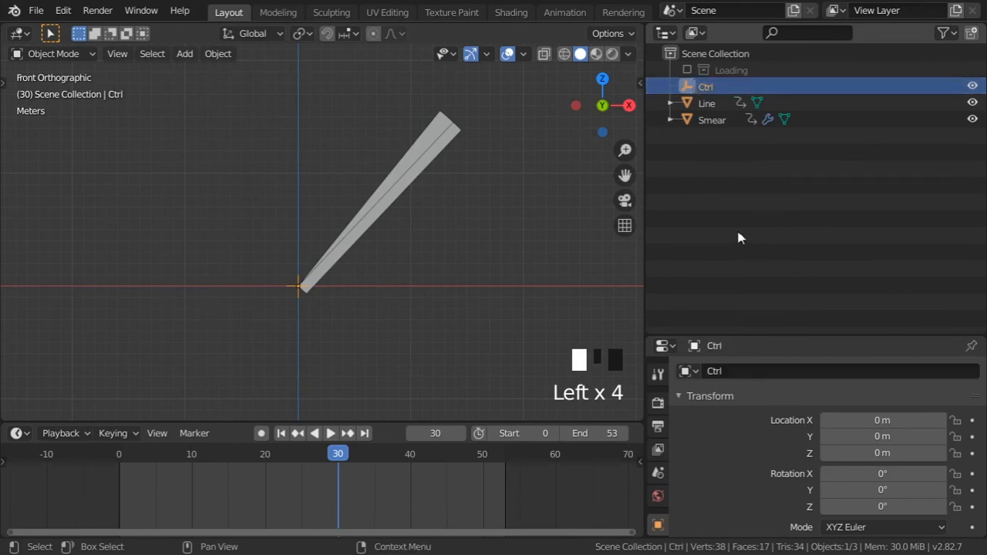
# - Parent the Line and Smear objects to the Ctrl empty
pyautogui.click(710, 104)
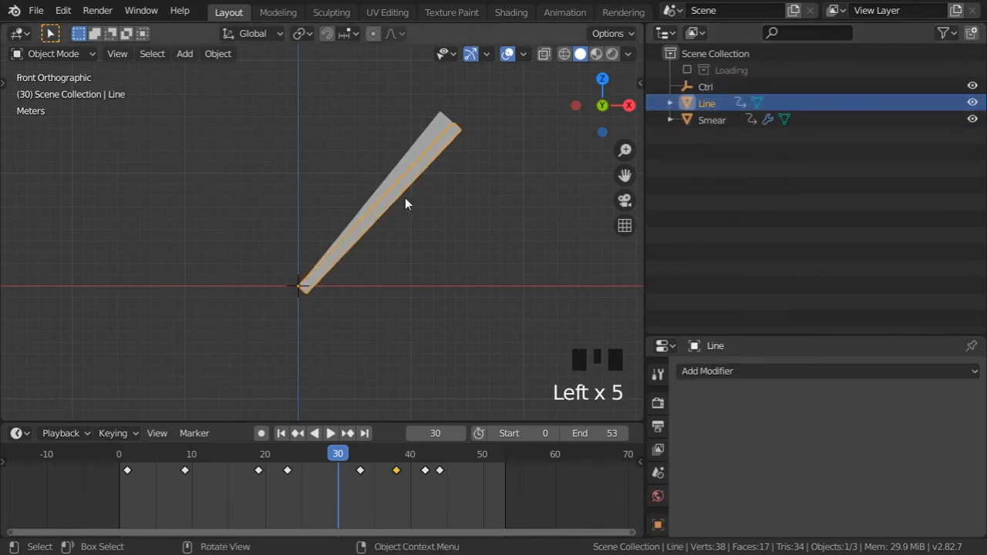
pyautogui.scroll(2, 377, 206)
pyautogui.keyDown('shift'); pyautogui.click(438, 130); pyautogui.keyUp('shift')
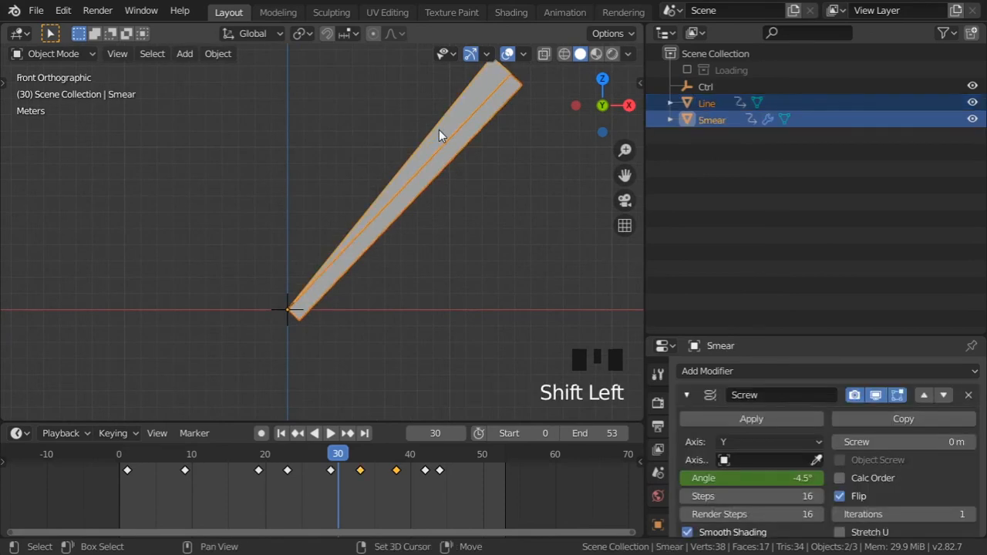
pyautogui.keyDown('shift'); pyautogui.click(287, 321); pyautogui.keyUp('shift')
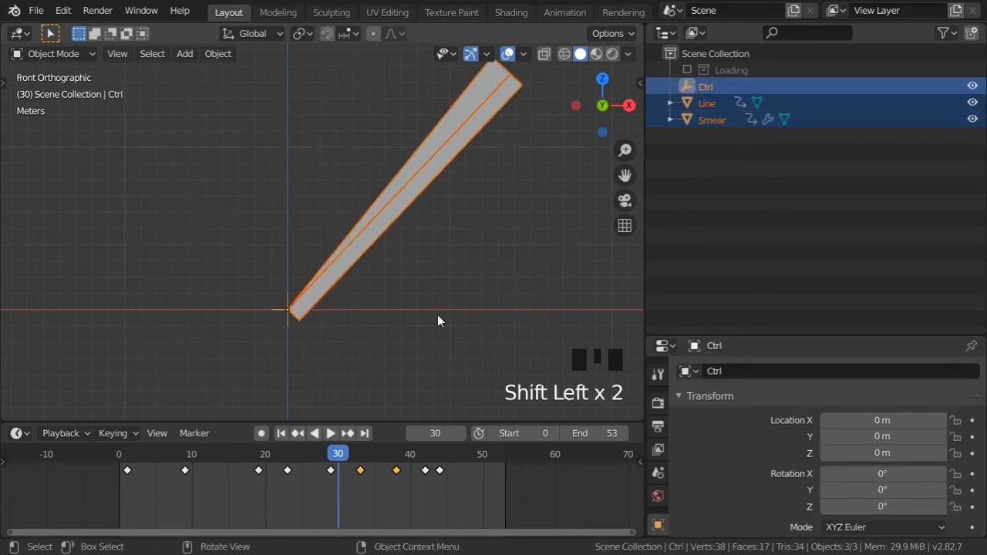
pyautogui.hotkey('ctrl', 'p')
pyautogui.click(437, 315)
pyautogui.scroll(-2, 458, 254)
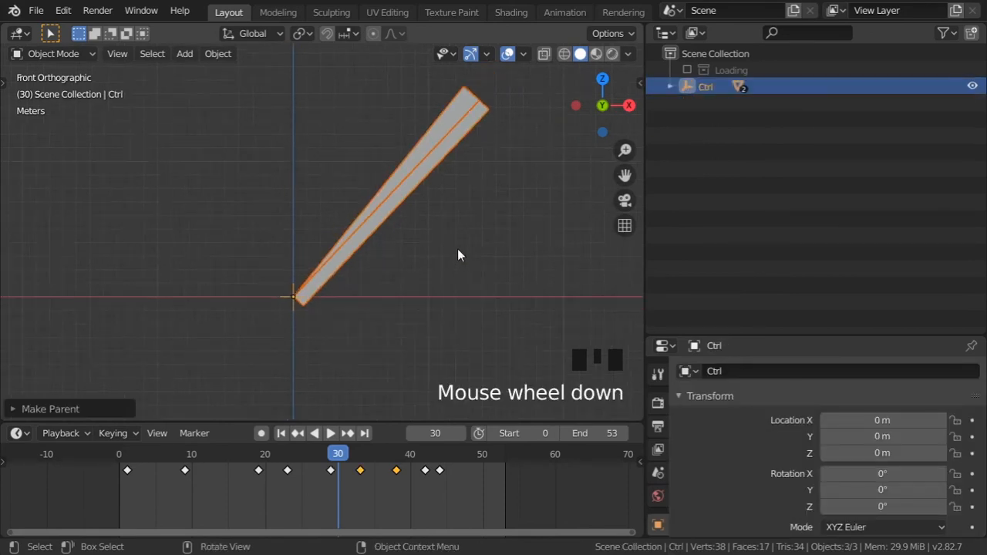
# - Select the Ctrl empty with its Line and Smear children and duplicate them in place
pyautogui.keyDown('shift'); pyautogui.moveTo(458, 254); pyautogui.dragTo(346, 317, button='middle'); pyautogui.keyUp('shift')
pyautogui.click(229, 348)
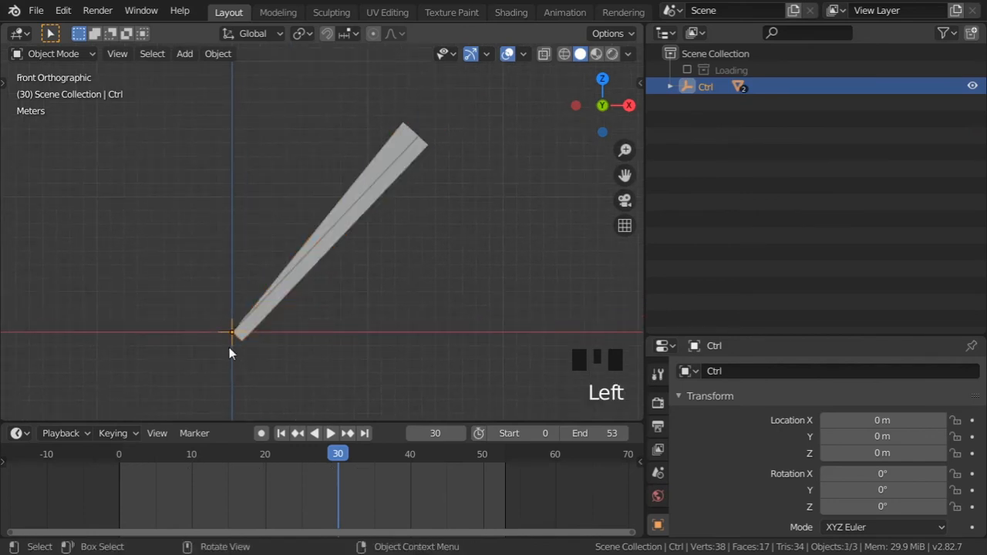
pyautogui.click(670, 86)
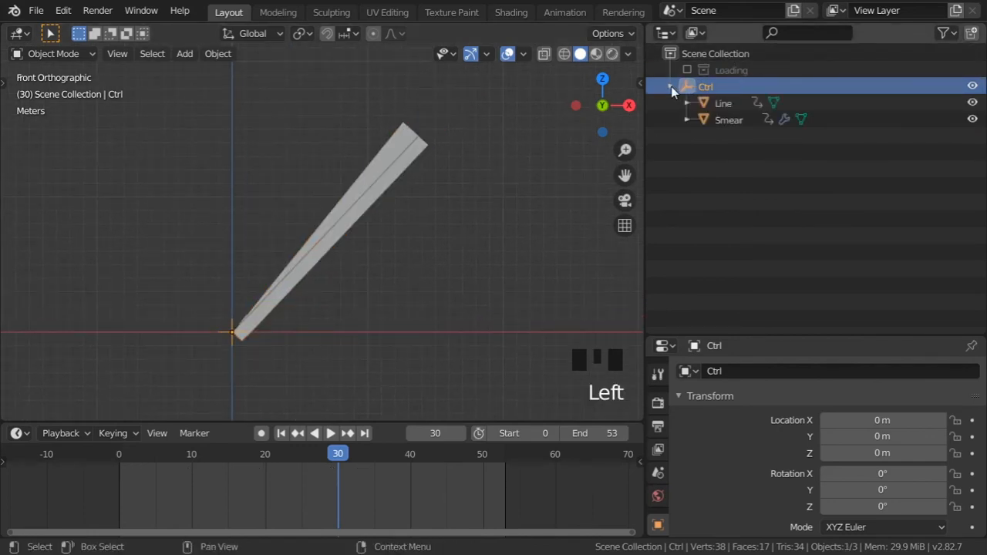
pyautogui.keyDown('shift'); pyautogui.click(725, 103); pyautogui.keyUp('shift')
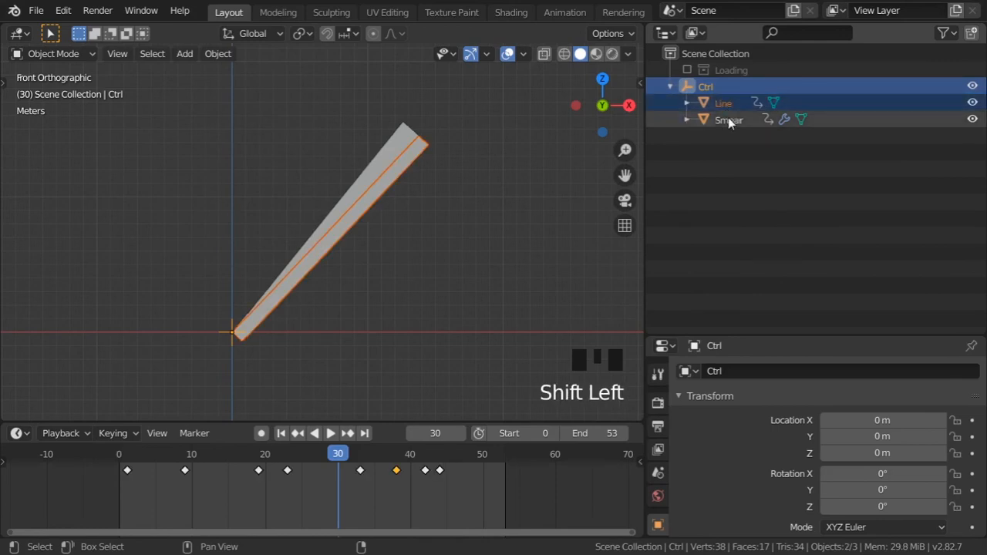
pyautogui.keyDown('shift'); pyautogui.click(729, 121); pyautogui.keyUp('shift')
pyautogui.hotkey('shift', 'd')
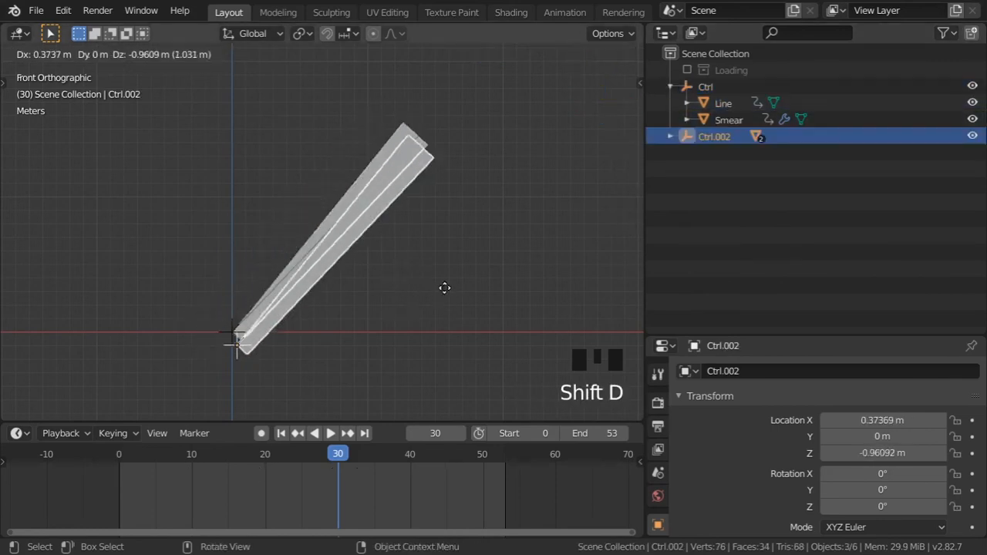
pyautogui.rightClick(429, 273)
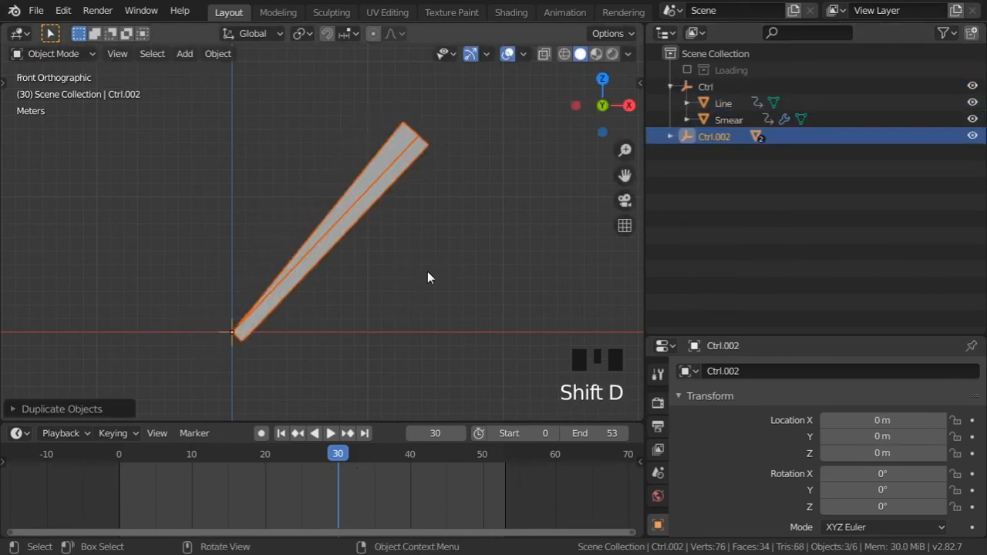
# - Select only the duplicated empty Ctrl.002 and rotate it 180° in the front view
pyautogui.click(672, 136)
pyautogui.click(725, 139)
pyautogui.click(725, 139)
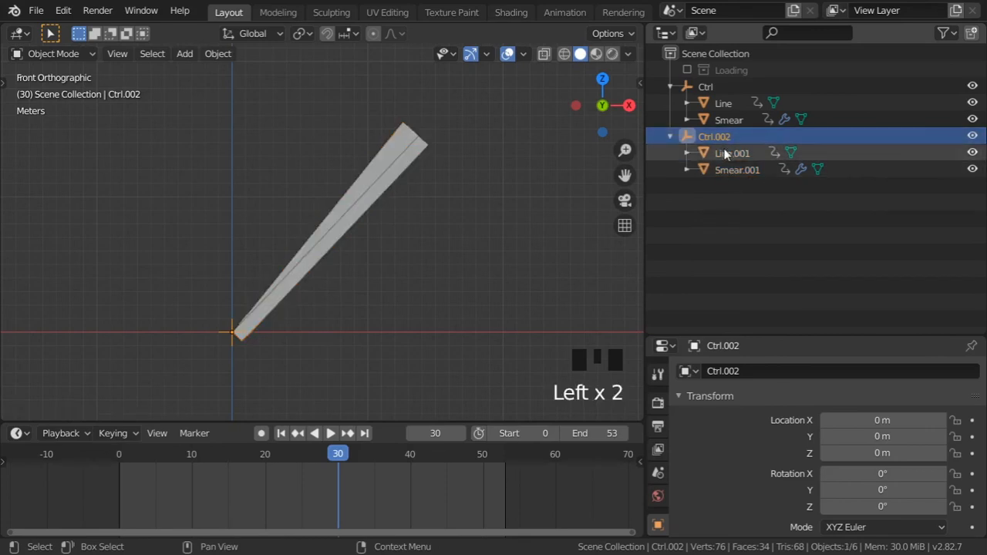
pyautogui.write('r')
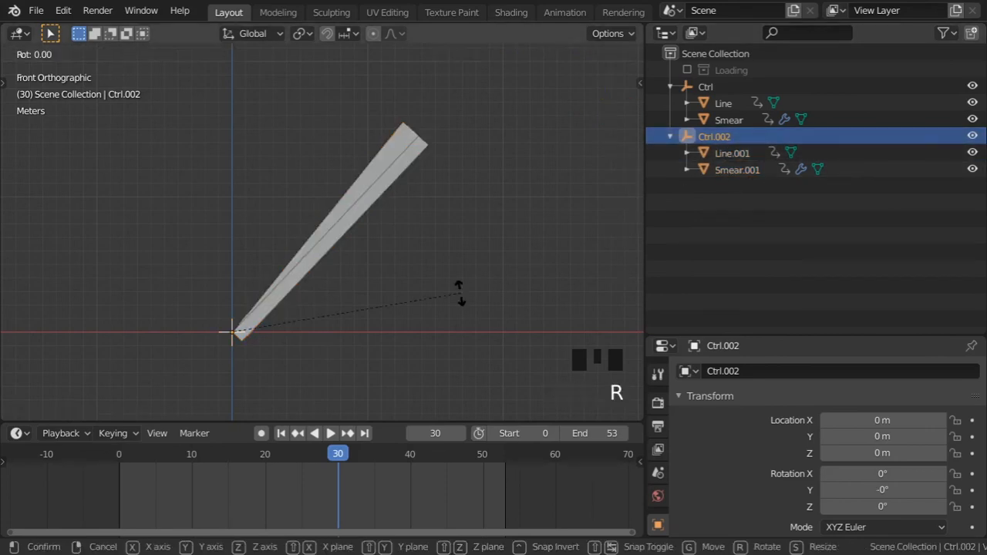
pyautogui.write('180')
pyautogui.press('Return')
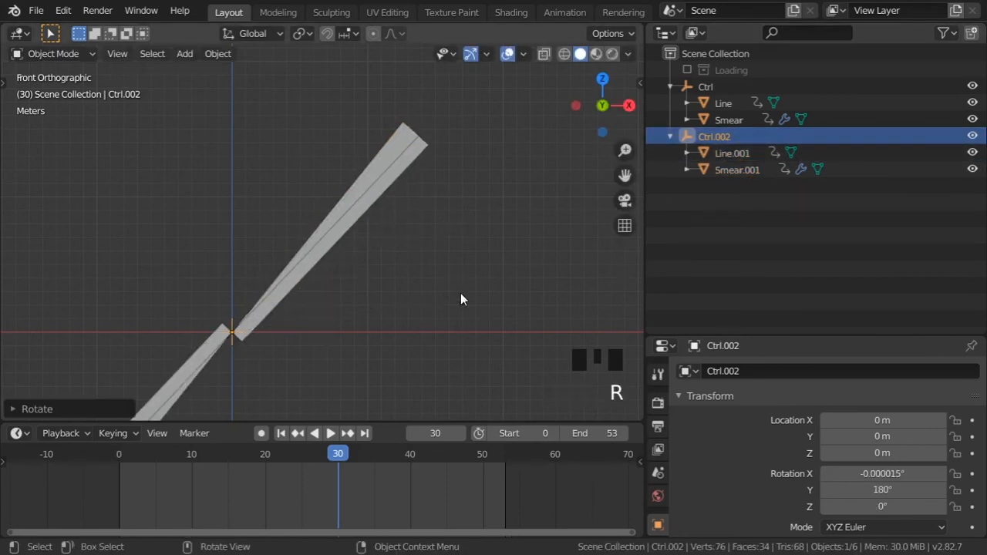
# - Deselect everything and scrub the timeline to frame 11 to check how the two bars line up
pyautogui.scroll(-2, 461, 299)
pyautogui.keyDown('shift'); pyautogui.moveTo(399, 308); pyautogui.dragTo(446, 247, button='middle'); pyautogui.keyUp('shift')
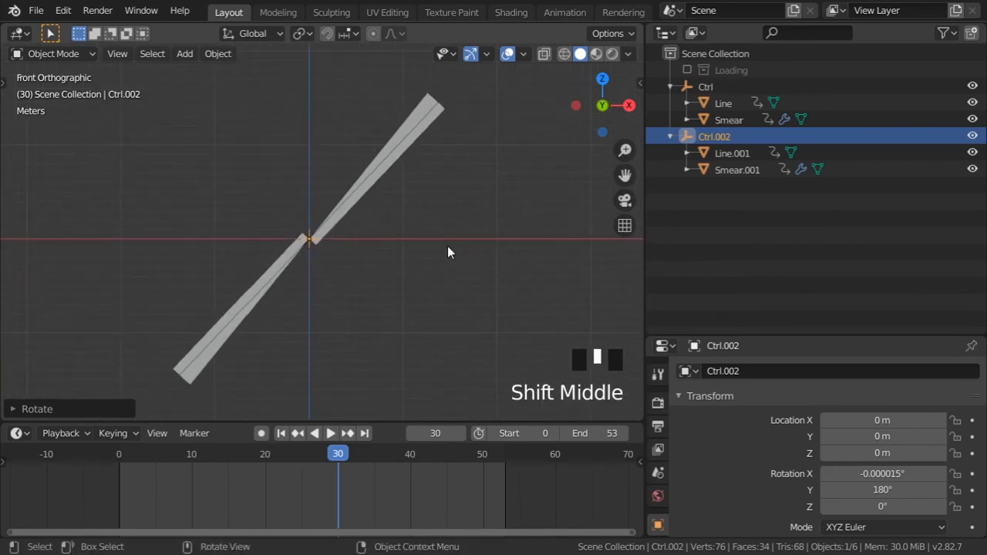
pyautogui.press('a')
pyautogui.press('a')
pyautogui.press('a')
pyautogui.click(133, 456)
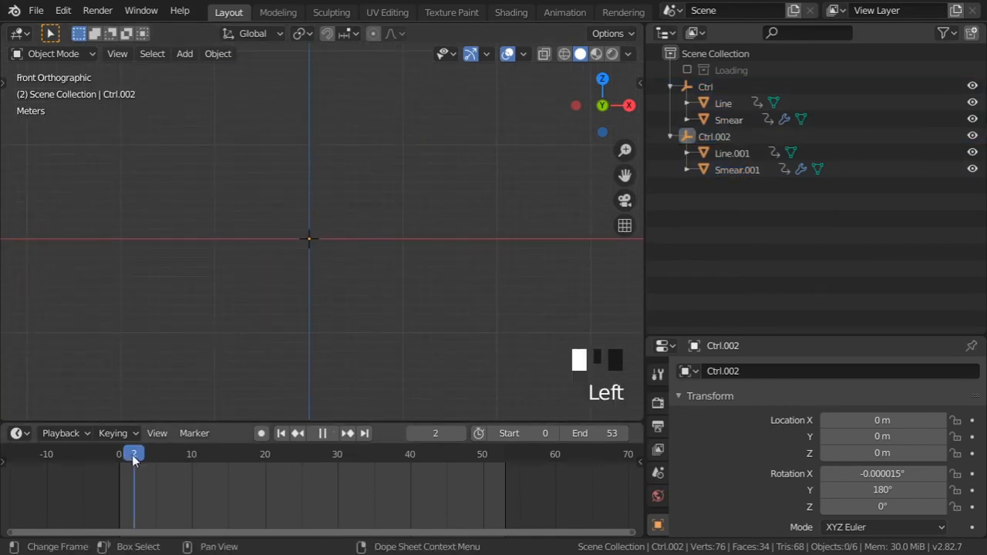
pyautogui.moveTo(183, 461)
pyautogui.mouseDown()
pyautogui.moveTo(171, 458)
pyautogui.moveTo(200, 458)
pyautogui.mouseUp()
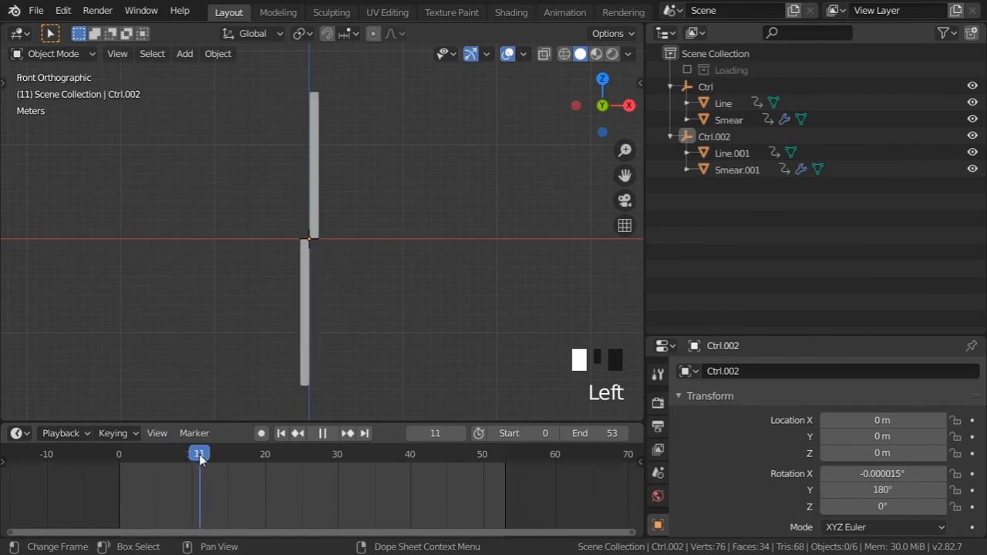
# - Move the Ctrl.002 empty 1 m along the X axis
pyautogui.scroll(7, 346, 273)
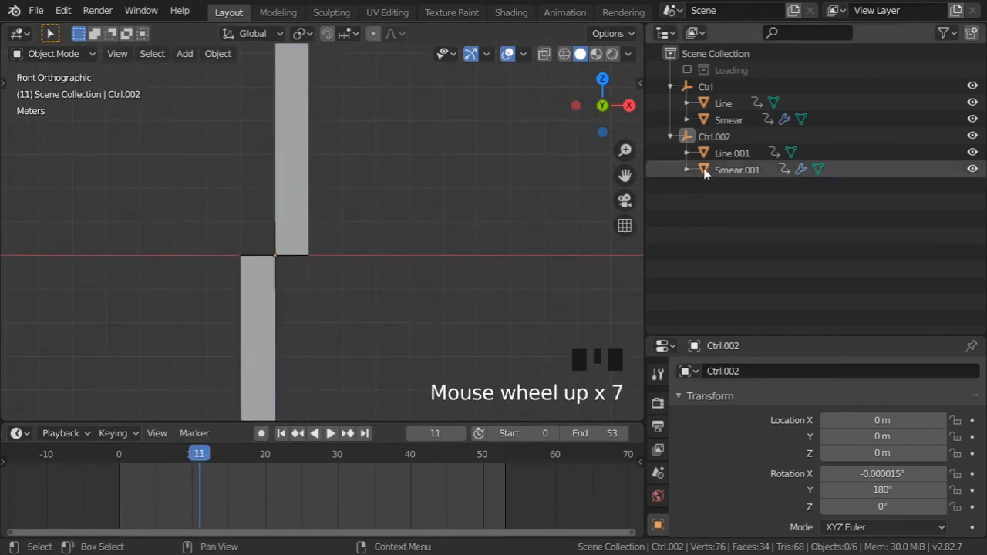
pyautogui.click(713, 138)
pyautogui.press('g')
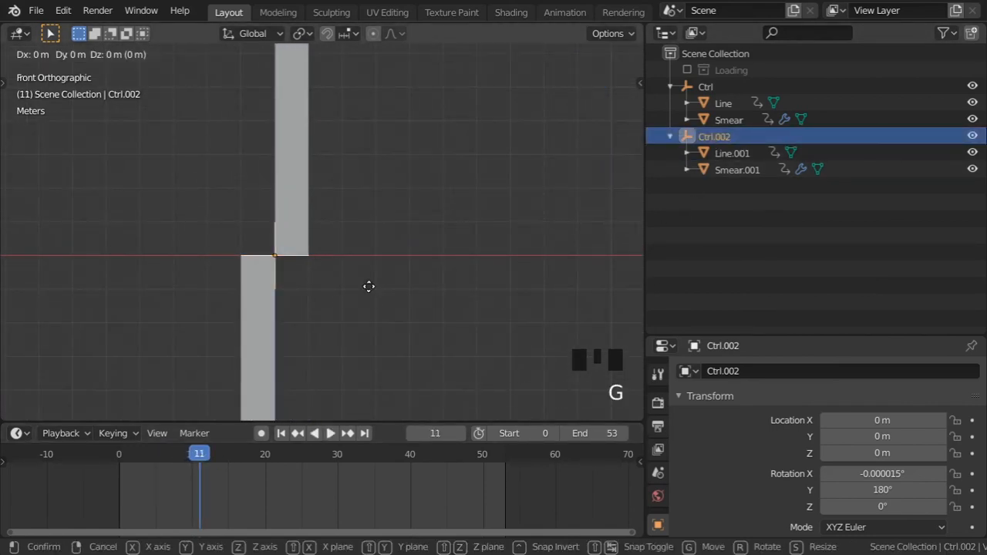
pyautogui.press('x')
pyautogui.press('1')
pyautogui.press('Return')
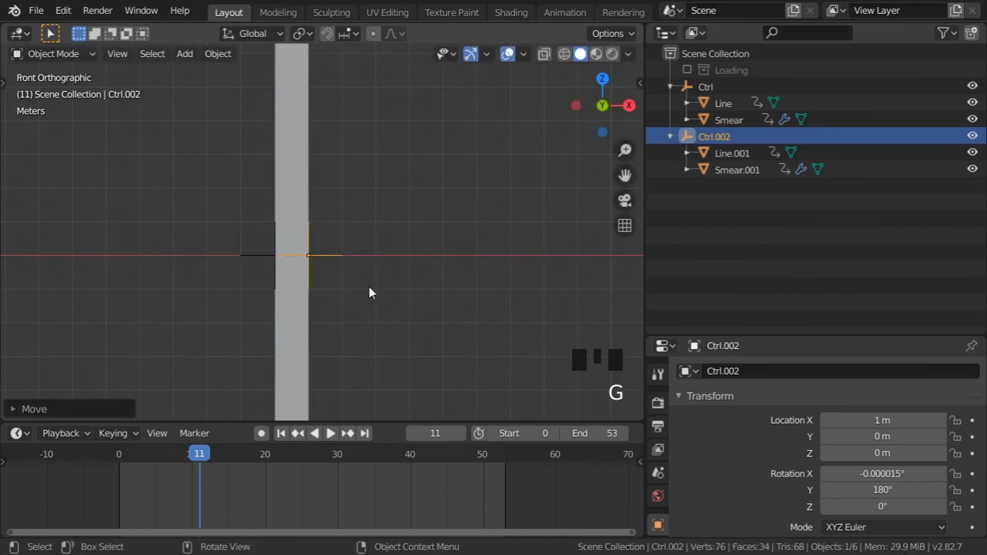
# - Deselect everything and scrub the animation from frame 11 to 41 to examine the aligned bars
pyautogui.press('a')
pyautogui.hotkey('alt', 'a')
pyautogui.scroll(-8, 372, 292)
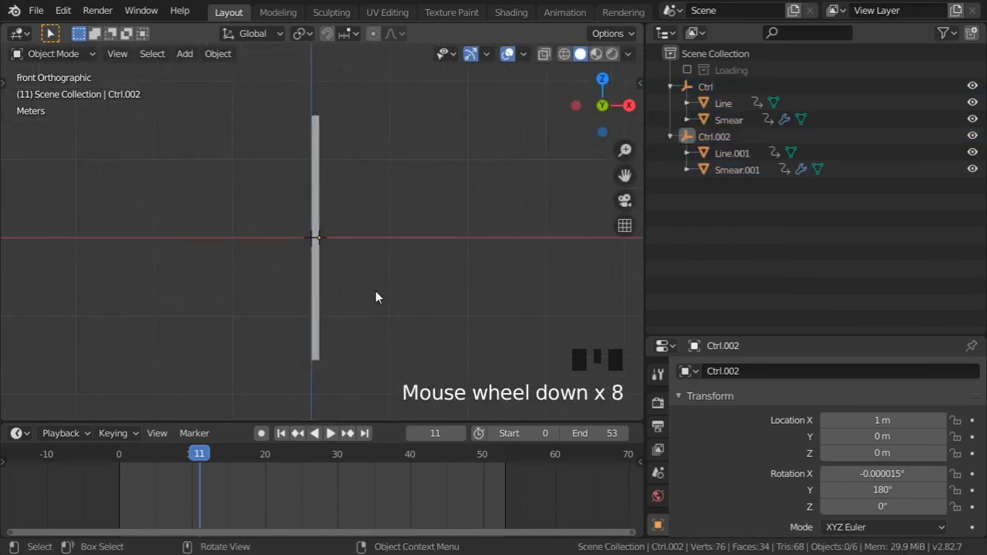
pyautogui.keyDown('shift'); pyautogui.moveTo(376, 291); pyautogui.dragTo(356, 291, button='middle'); pyautogui.keyUp('shift')
pyautogui.scroll(1, 354, 286)
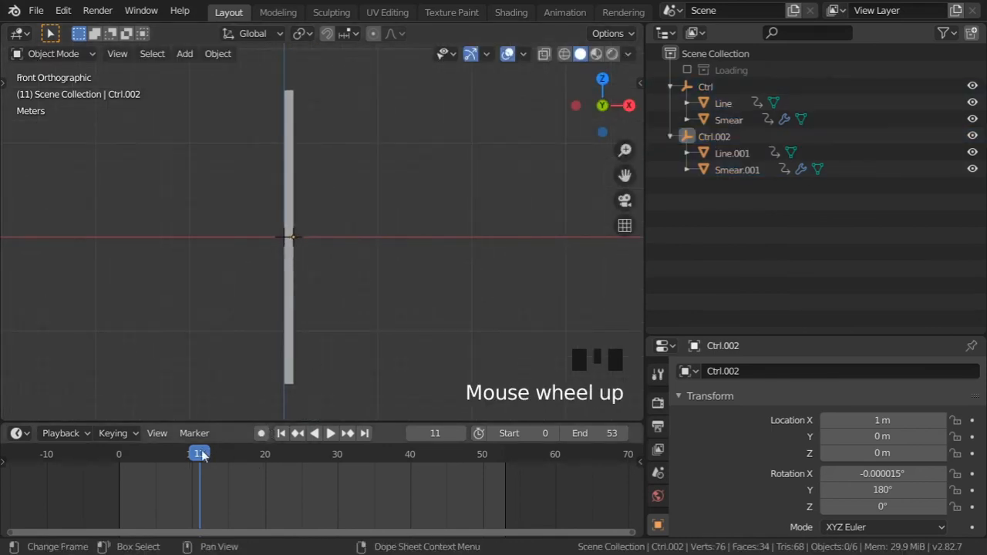
pyautogui.moveTo(199, 454)
pyautogui.mouseDown()
pyautogui.moveTo(157, 455)
pyautogui.moveTo(221, 455)
pyautogui.moveTo(199, 455)
pyautogui.mouseUp()
pyautogui.scroll(-2, 381, 295)
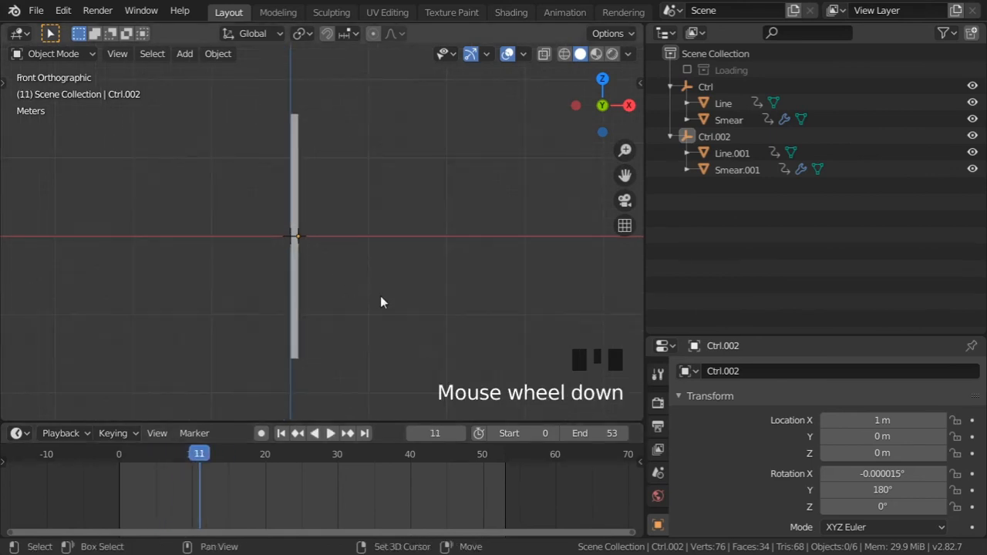
pyautogui.keyDown('shift'); pyautogui.moveTo(380, 296); pyautogui.dragTo(380, 288, button='middle'); pyautogui.keyUp('shift')
pyautogui.moveTo(199, 455); pyautogui.dragTo(416, 455)
pyautogui.scroll(-2, 353, 317)
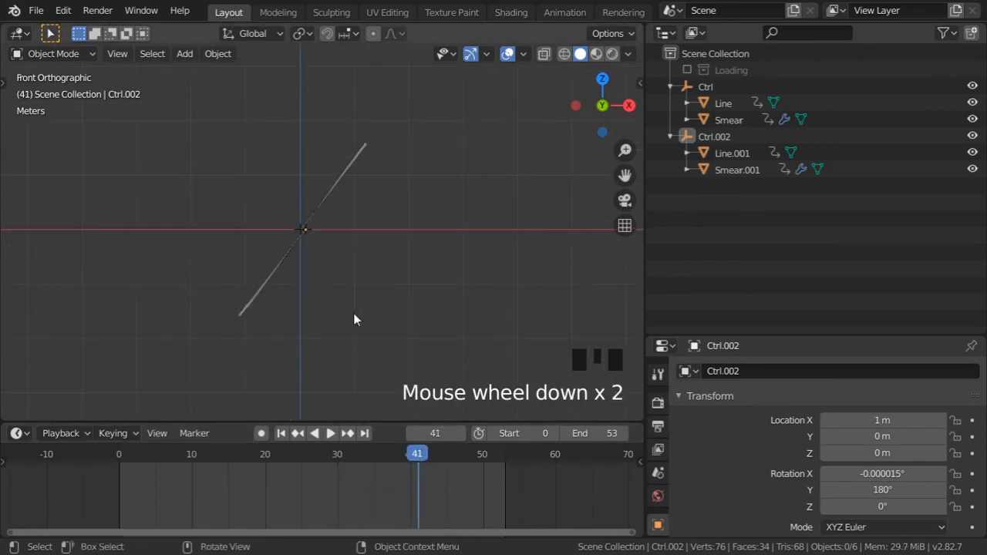
# - Play the animation to review both bars, stop it, and go to frame 42
pyautogui.press('space')
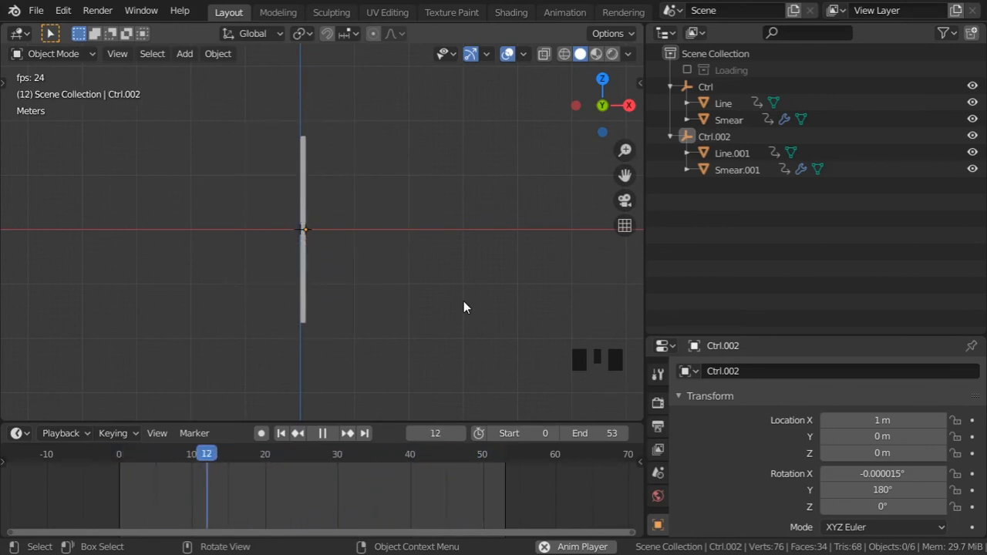
pyautogui.press('space')
pyautogui.scroll(2, 378, 297)
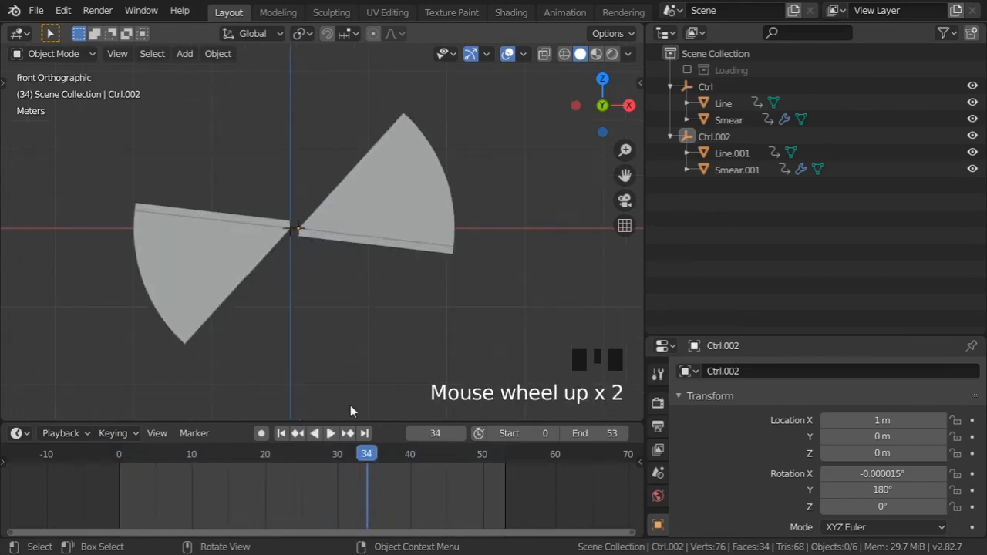
pyautogui.click(376, 458)
pyautogui.moveTo(375, 459); pyautogui.dragTo(426, 463)
# - Add a Plain Axes empty at the origin and move it 0.5 m along the X axis
pyautogui.keyDown('shift'); pyautogui.moveTo(321, 249); pyautogui.dragTo(339, 262, button='middle'); pyautogui.keyUp('shift')
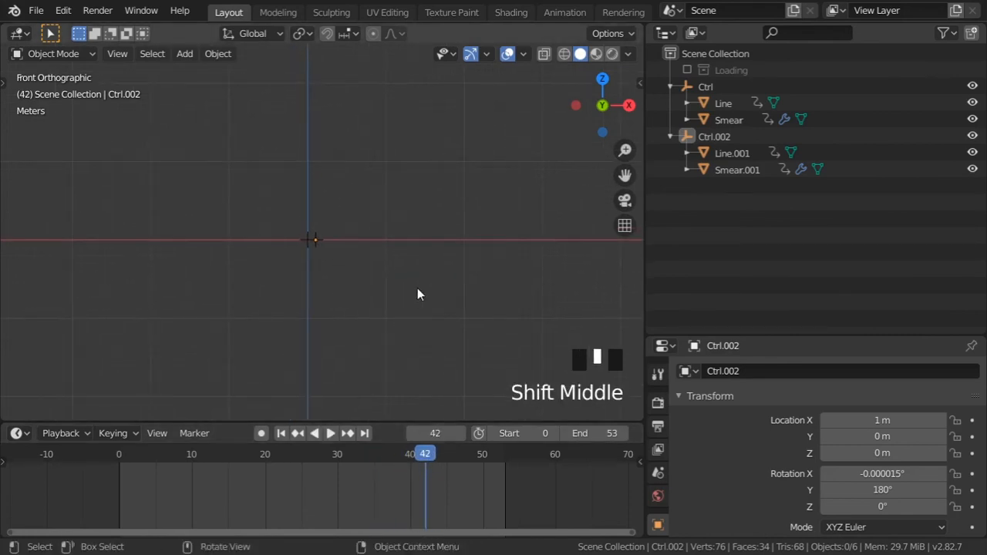
pyautogui.scroll(10, 321, 259)
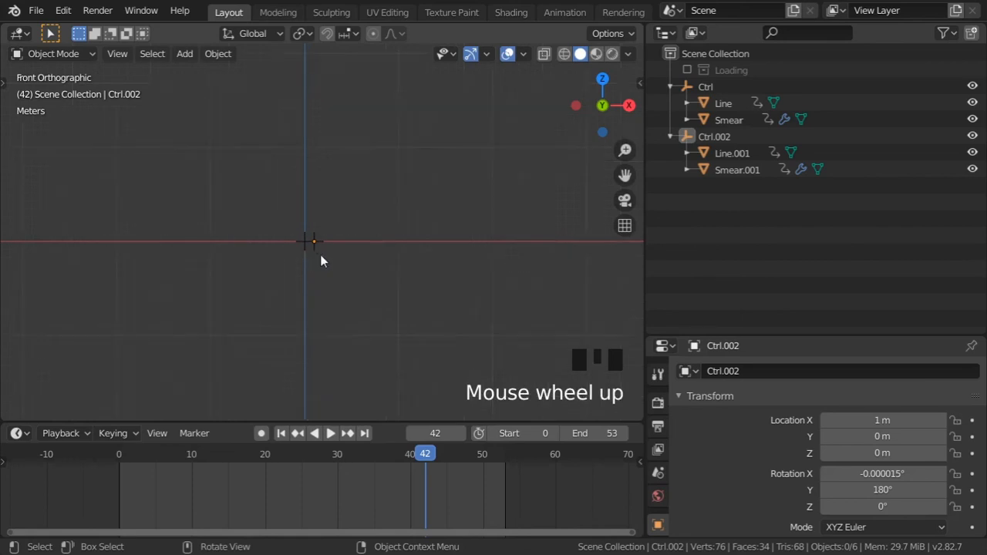
pyautogui.hotkey('shift', 'a')
pyautogui.moveTo(342, 224)
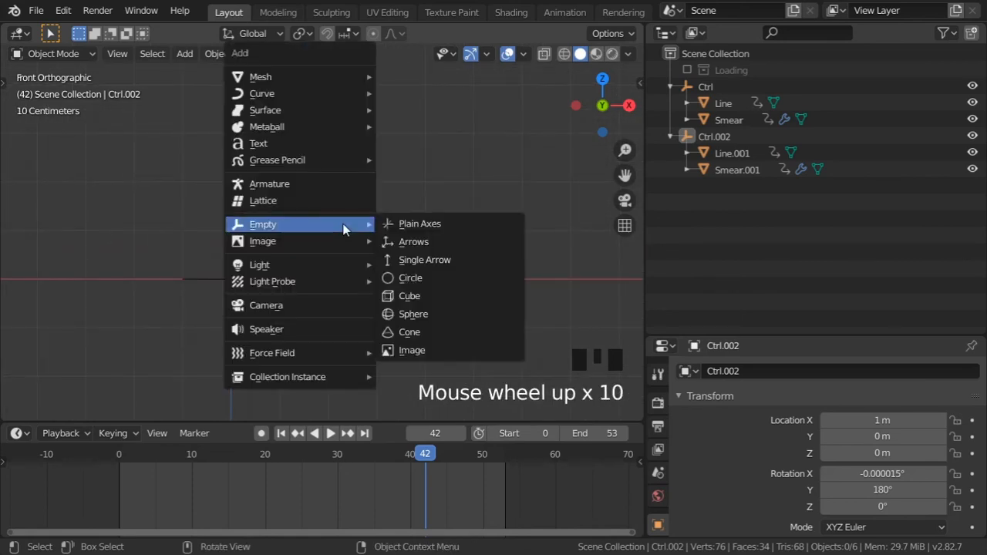
pyautogui.click(417, 223)
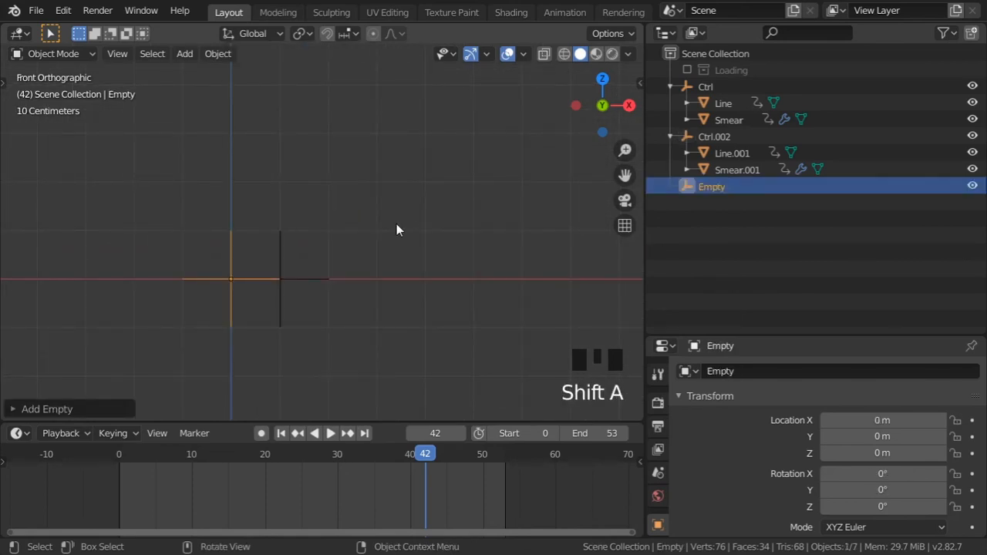
pyautogui.press('g')
pyautogui.press('x')
pyautogui.press('.')
pyautogui.press('5')
pyautogui.press('Return')
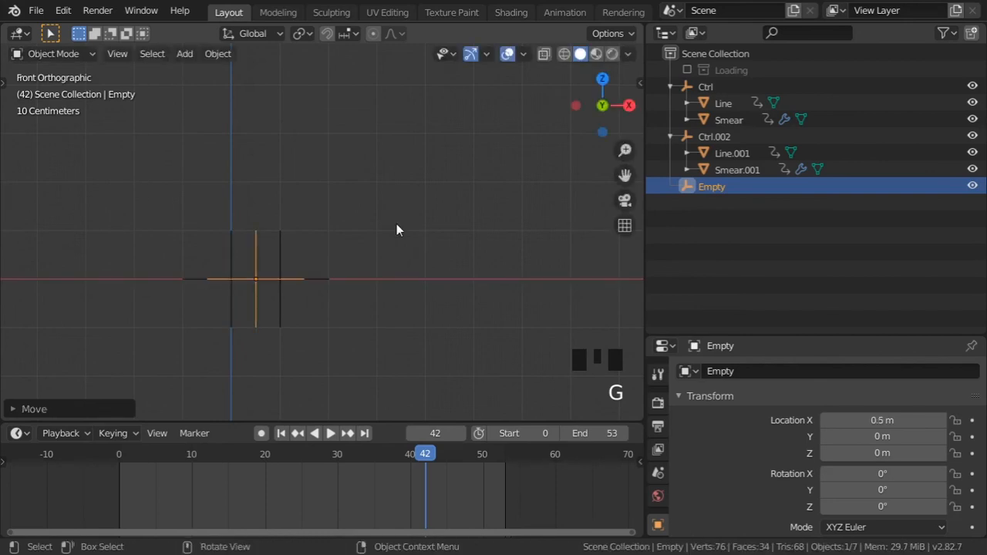
# - Enlarge the properties editor and set the new empty's display size to 2.4 m
pyautogui.moveTo(755, 336); pyautogui.dragTo(746, 245)
pyautogui.click(658, 501)
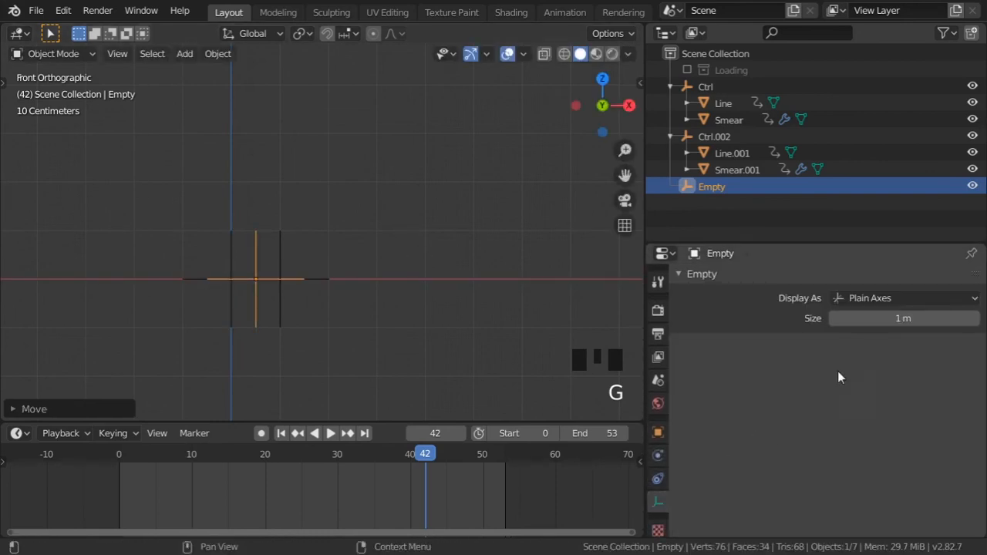
pyautogui.moveTo(877, 320); pyautogui.dragTo(886, 320)
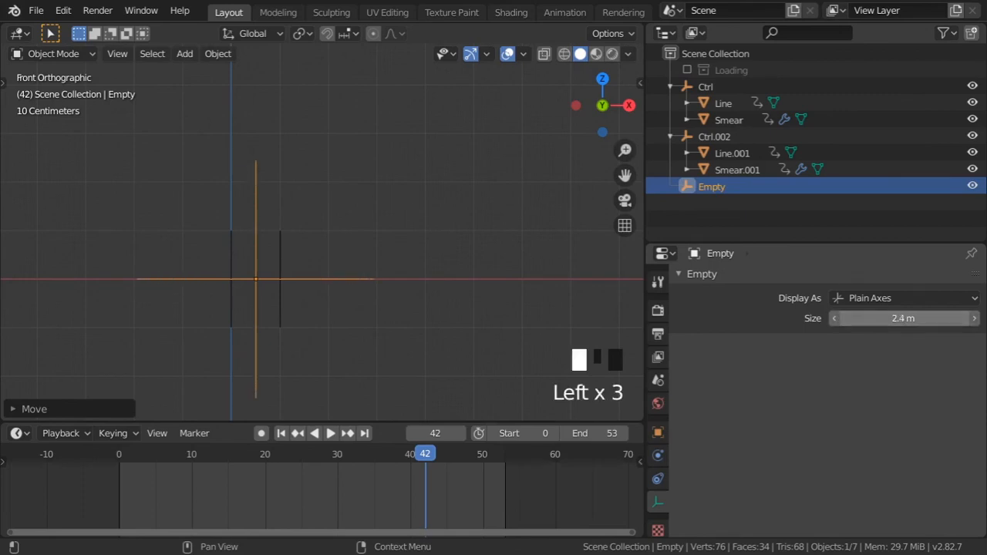
pyautogui.scroll(-1, 316, 285)
pyautogui.keyDown('shift'); pyautogui.moveTo(316, 285); pyautogui.dragTo(286, 288, button='middle'); pyautogui.keyUp('shift')
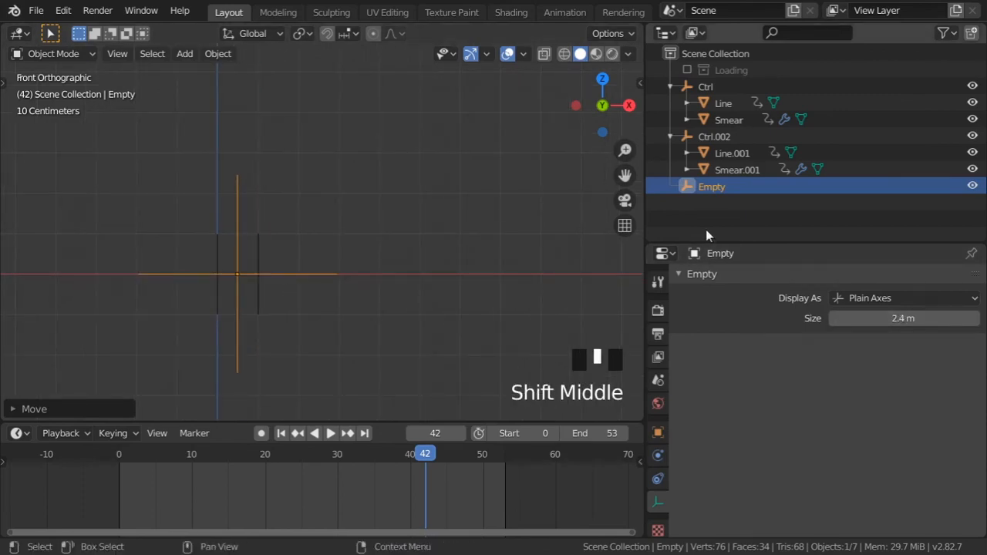
# - Parent the Ctrl and Ctrl.002 empties to the new larger empty
pyautogui.click(258, 242)
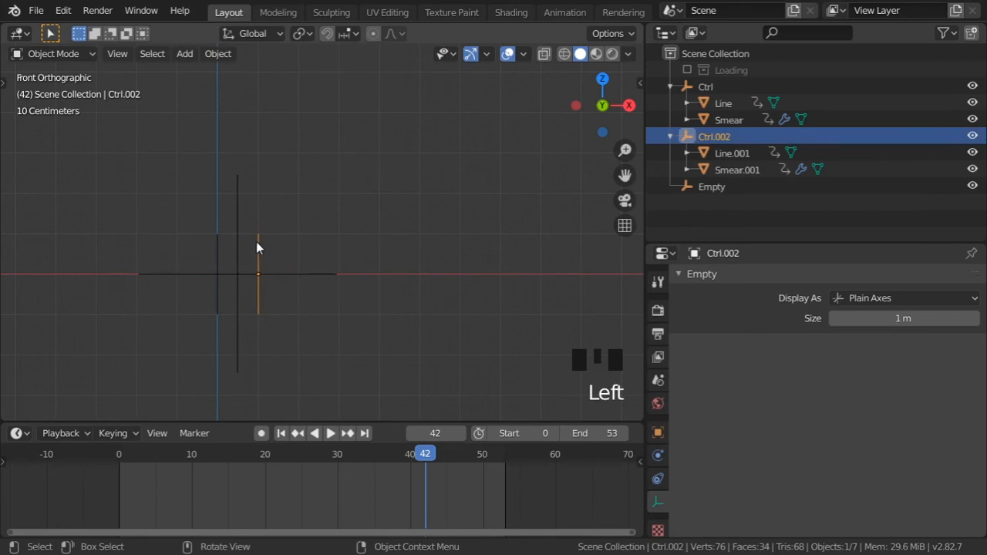
pyautogui.keyDown('shift'); pyautogui.click(215, 242); pyautogui.keyUp('shift')
pyautogui.keyDown('shift'); pyautogui.click(237, 210); pyautogui.keyUp('shift')
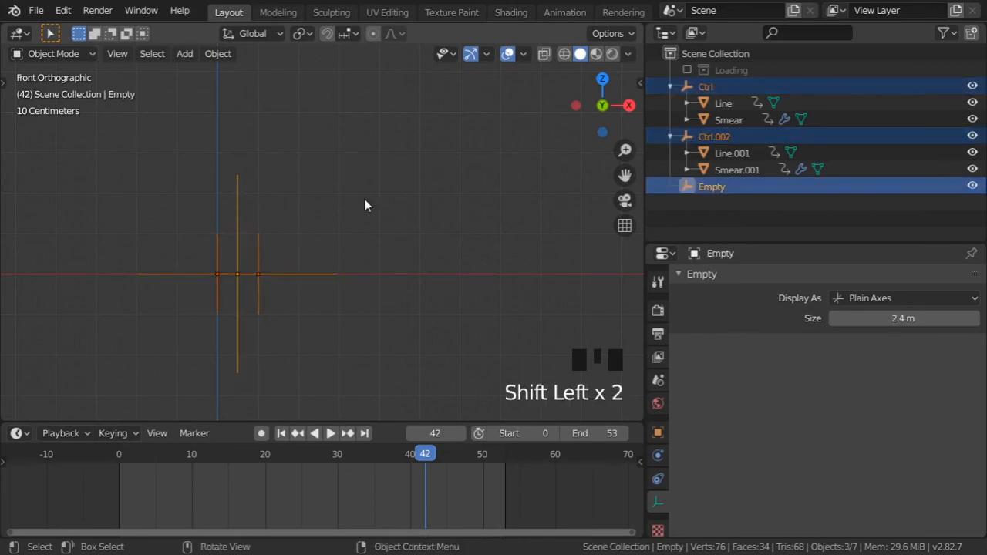
pyautogui.hotkey('ctrl', 'p')
pyautogui.click(365, 203)
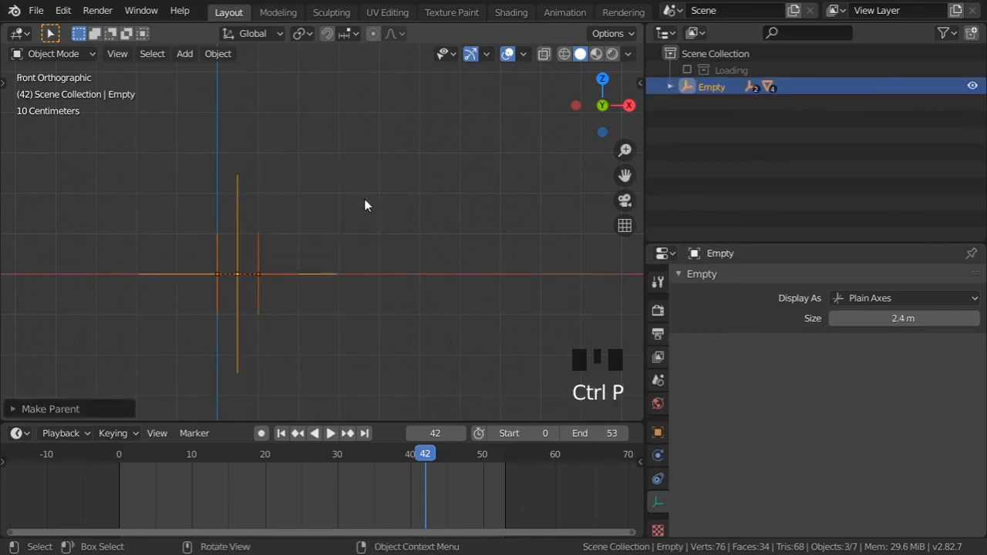
# - Rename the parent empty as Ctrl_All
pyautogui.doubleClick(711, 86)
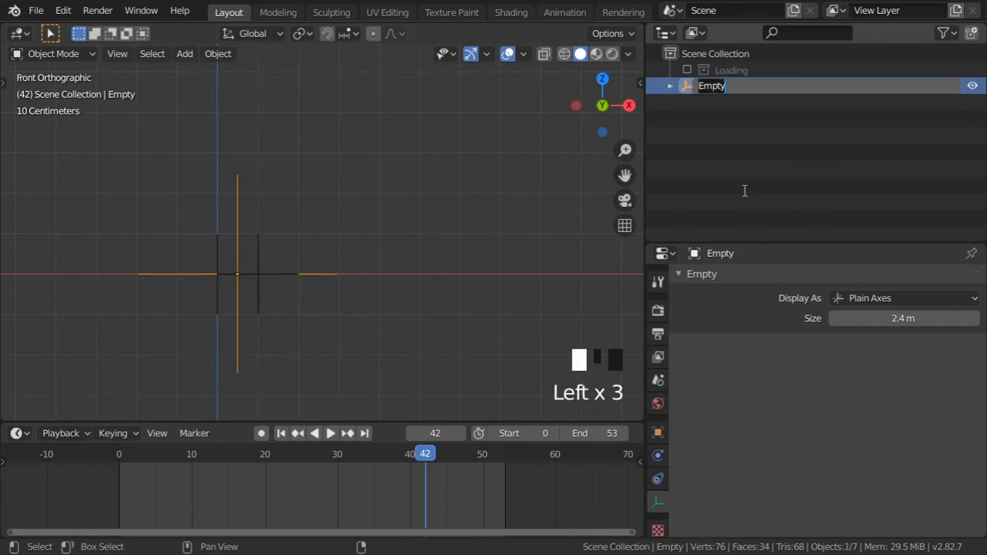
pyautogui.write('Crel_All')
pyautogui.press('Return')
pyautogui.write('ll')
pyautogui.press('Return')
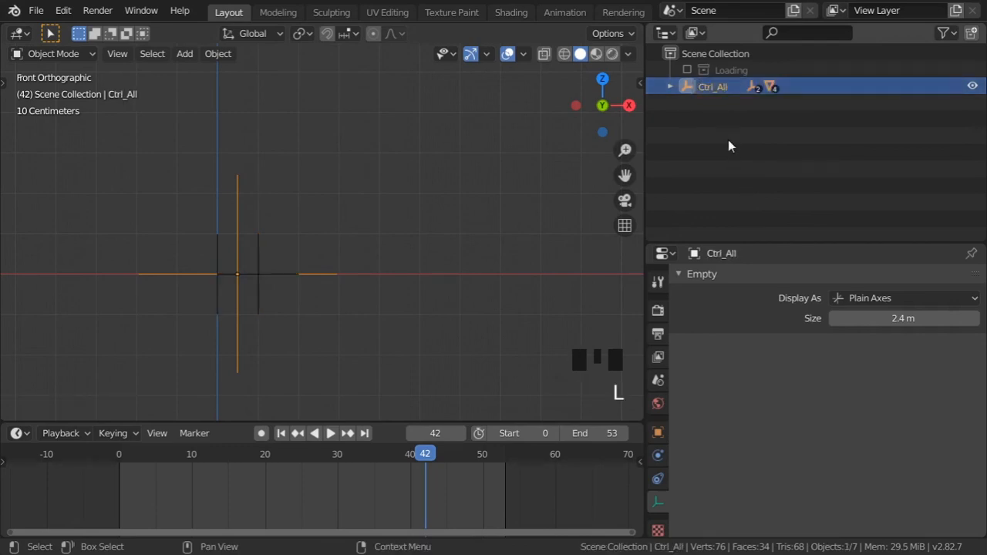
# - Expand the Ctrl_All hierarchy and scrub the timeline back to frame 35 to check the smear trails
pyautogui.click(670, 86)
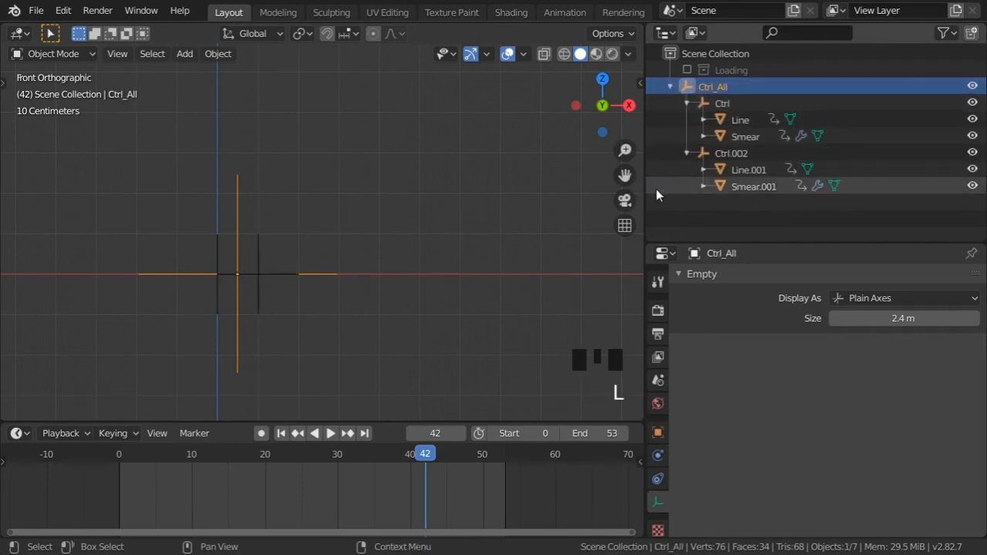
pyautogui.scroll(-3, 357, 209)
pyautogui.moveTo(425, 462); pyautogui.dragTo(375, 462)
pyautogui.scroll(-4, 335, 202)
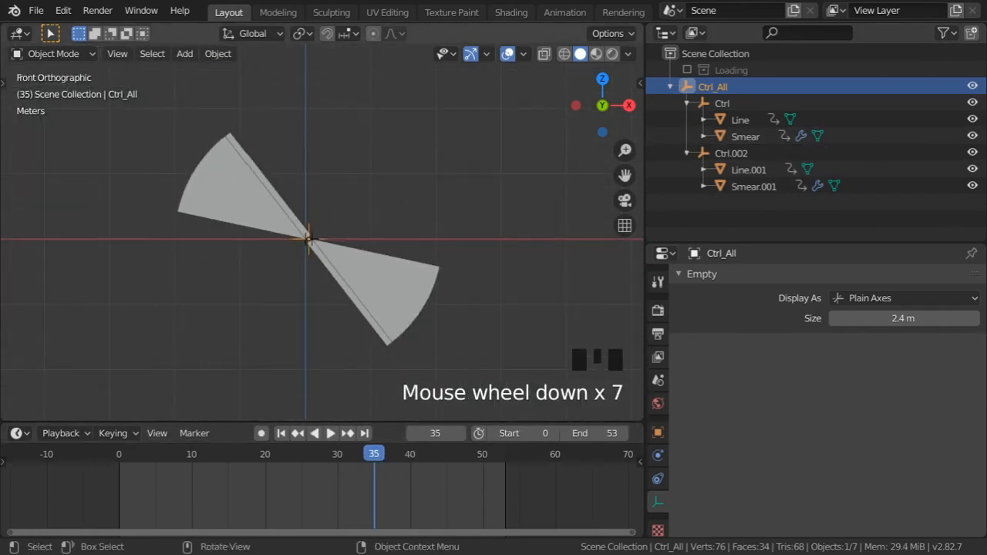
pyautogui.press('r')
pyautogui.rightClick(411, 208)
pyautogui.scroll(1, 349, 206)
pyautogui.keyDown('shift'); pyautogui.scroll(1, 348, 206); pyautogui.keyUp('shift')
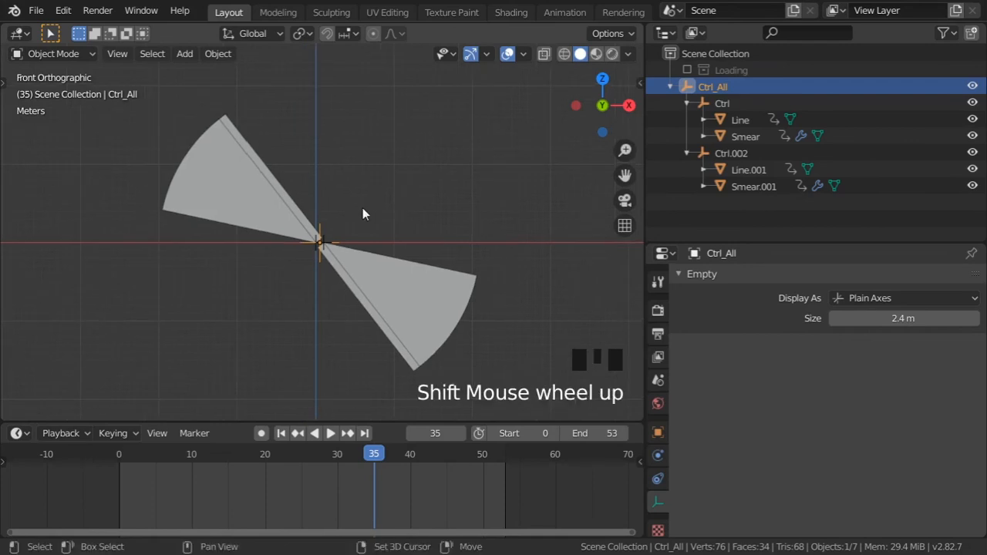
# - Assign the existing Shadeless material to the Smear.001 object
pyautogui.click(437, 277)
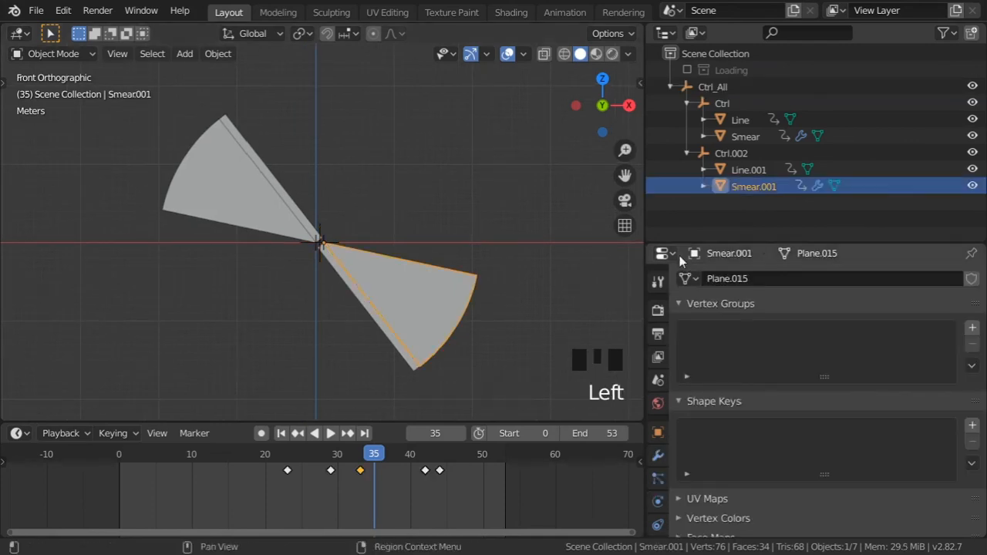
pyautogui.moveTo(644, 229); pyautogui.dragTo(635, 174)
pyautogui.click(612, 504)
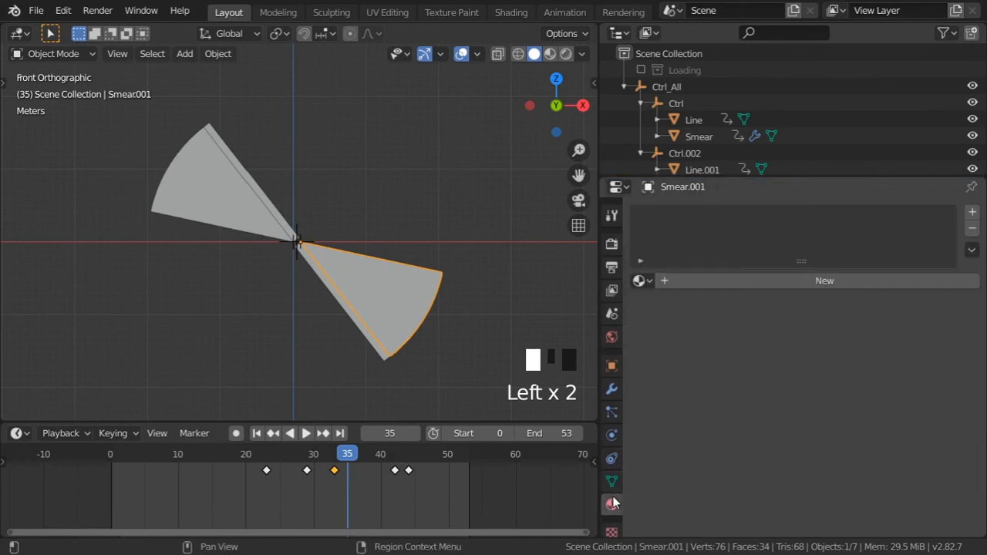
pyautogui.click(641, 282)
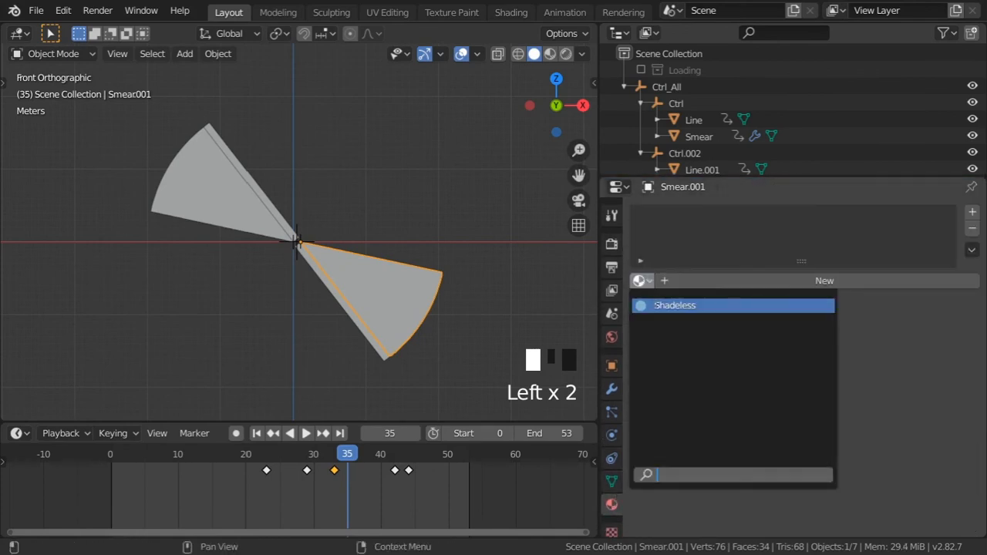
pyautogui.click(655, 306)
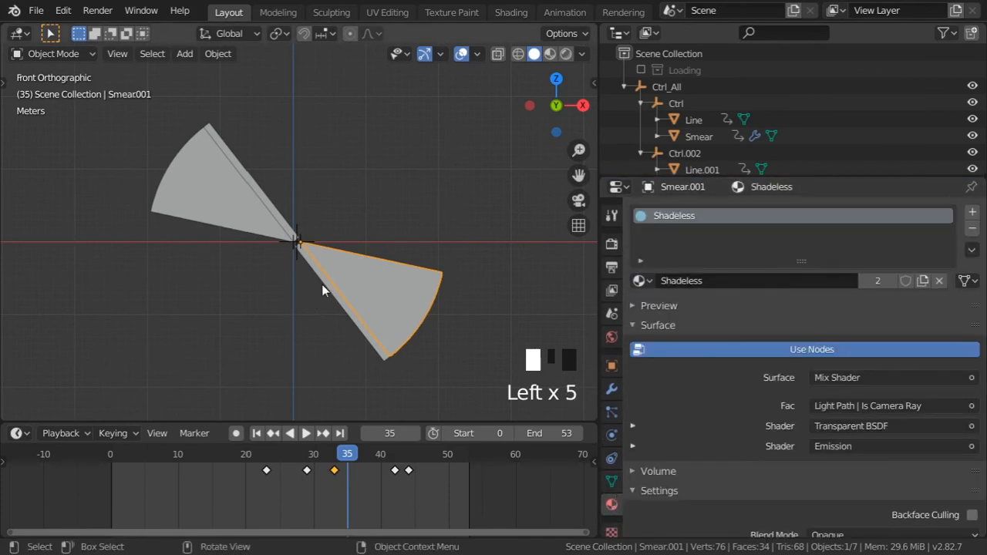
# - Link the material of Smear.001 to both line bars and the other smear
pyautogui.click(283, 218)
pyautogui.keyDown('shift'); pyautogui.click(257, 217); pyautogui.keyUp('shift')
pyautogui.keyDown('shift'); pyautogui.click(258, 218); pyautogui.keyUp('shift')
pyautogui.keyDown('shift'); pyautogui.click(368, 273); pyautogui.keyUp('shift')
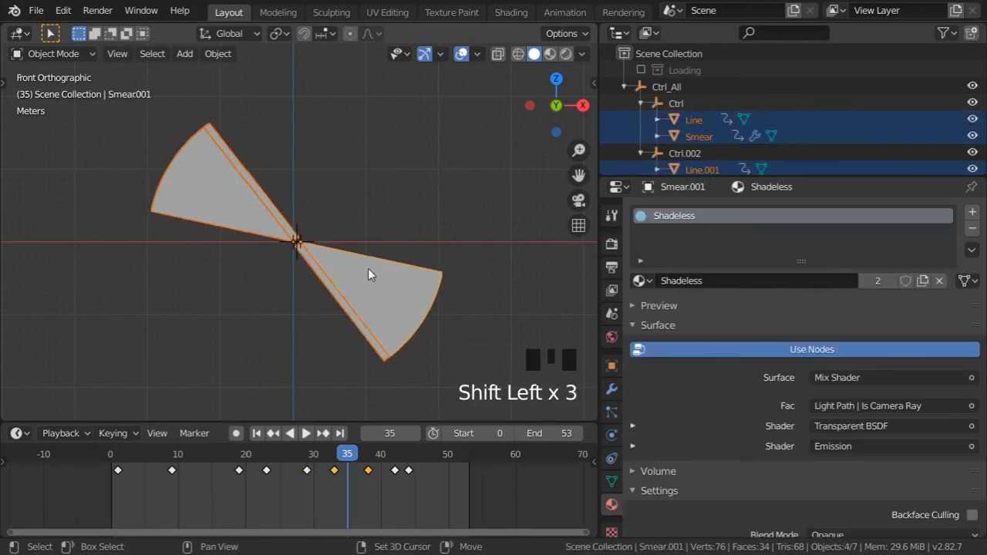
pyautogui.hotkey('ctrl', 'l')
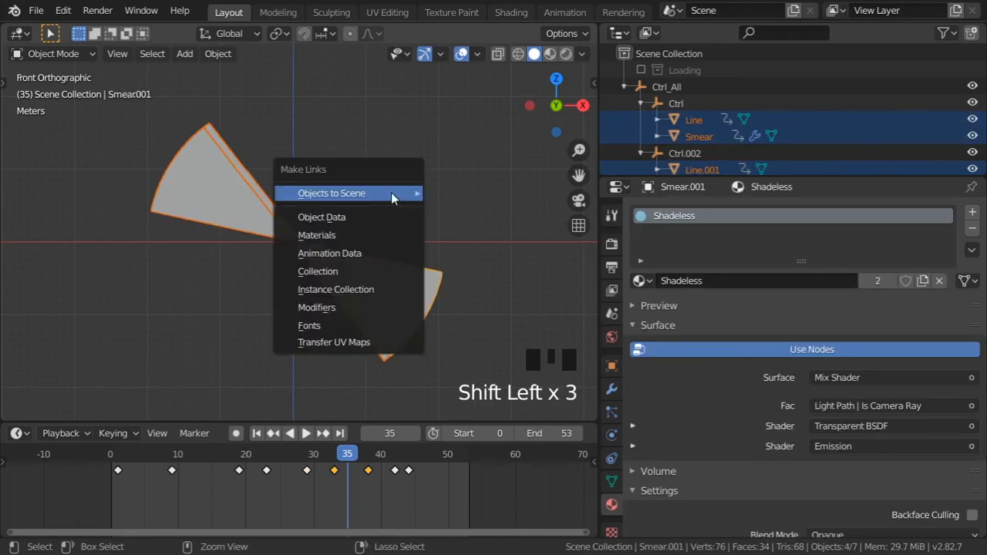
pyautogui.click(372, 235)
# - Check the linked material on the bars and smears in rendered shading, then scrub the timeline to frame 39
pyautogui.click(373, 271)
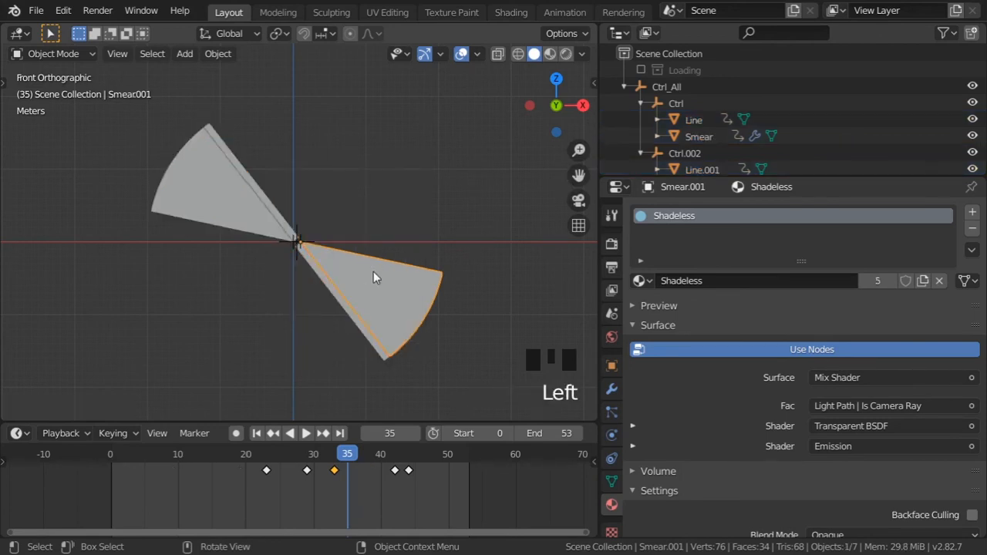
pyautogui.click(244, 193)
pyautogui.click(259, 189)
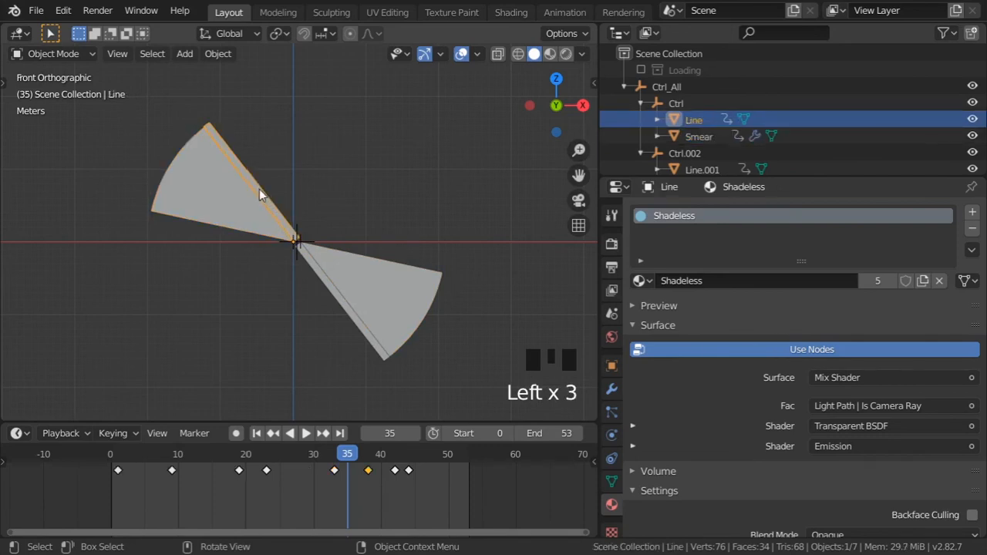
pyautogui.scroll(-1, 393, 174)
pyautogui.click(566, 54)
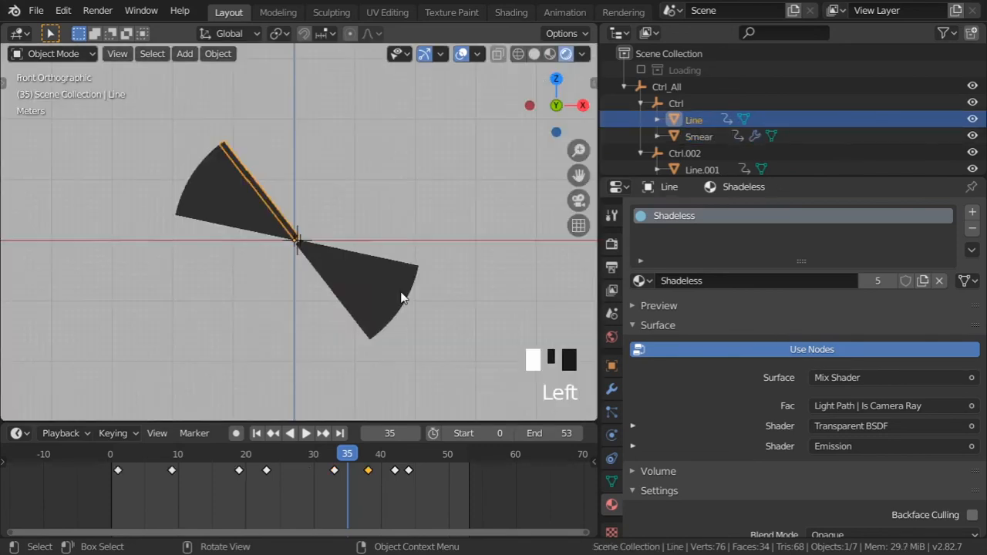
pyautogui.press('a')
pyautogui.press('a')
pyautogui.press('a')
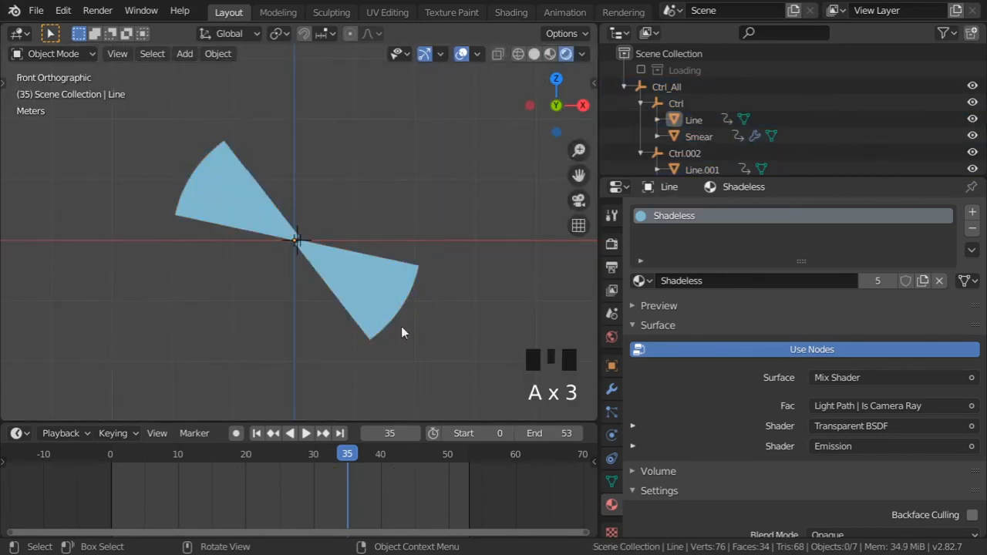
pyautogui.moveTo(346, 454); pyautogui.dragTo(374, 451)
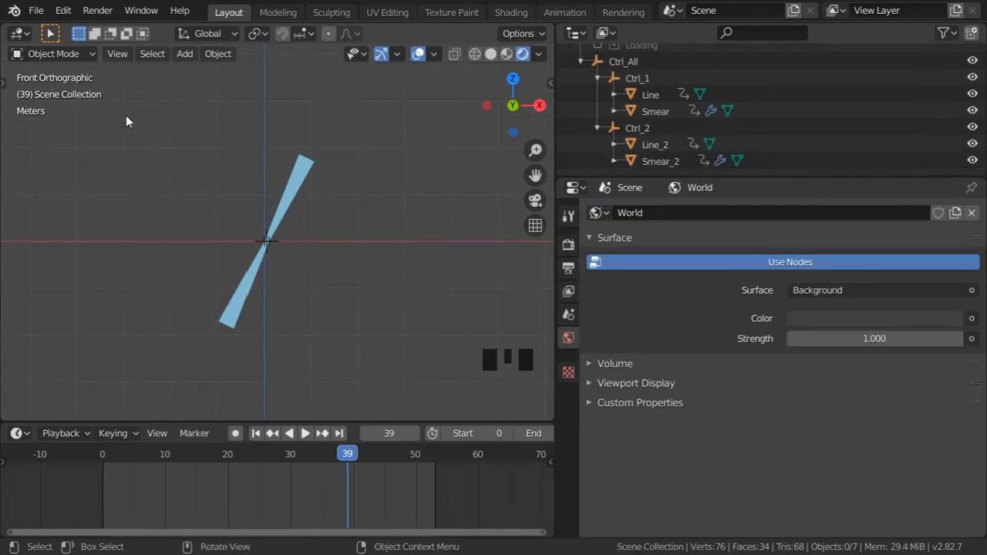
# - Select all bars, smears and control empties and move them to a new collection named Smear
pyautogui.moveTo(125, 115); pyautogui.dragTo(394, 352)
pyautogui.press('m')
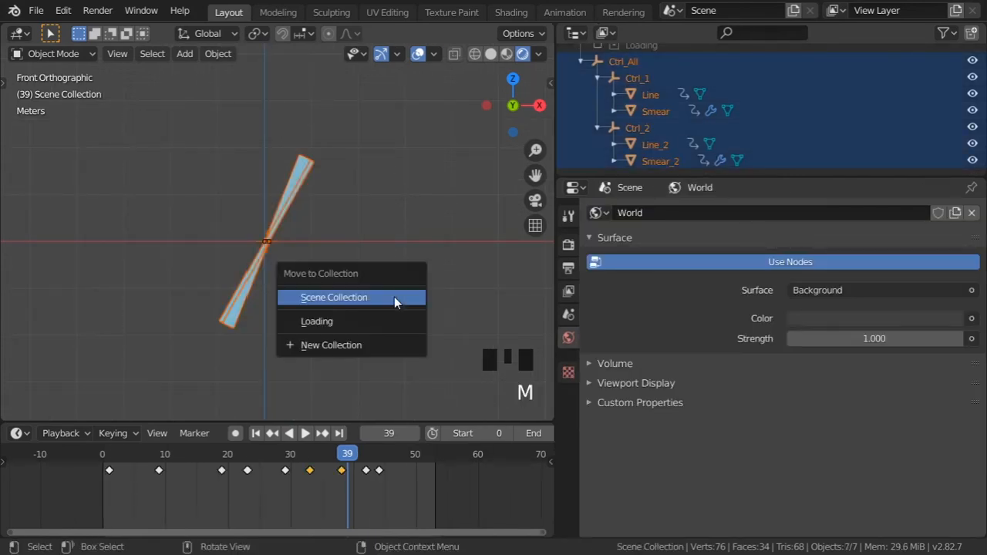
pyautogui.click(367, 340)
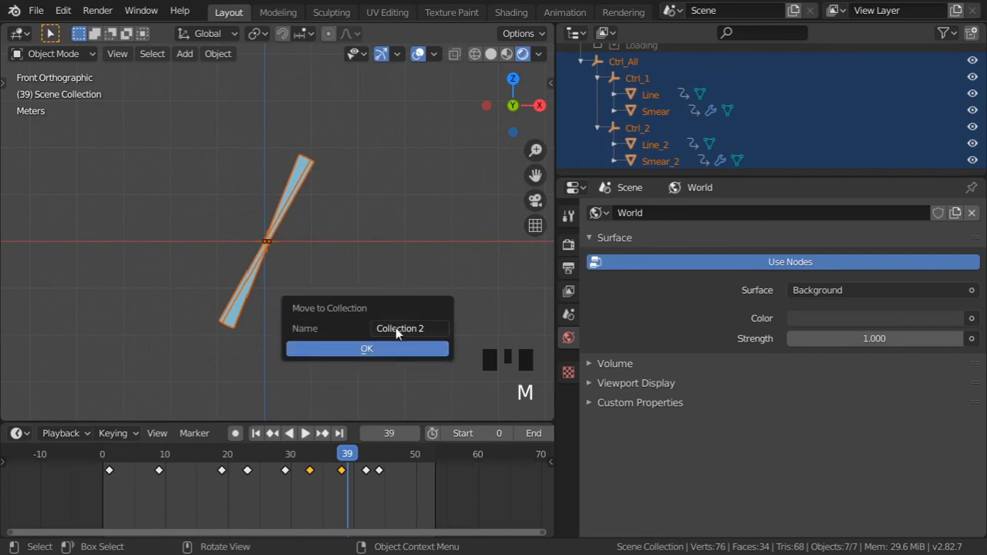
pyautogui.click(396, 328)
pyautogui.write('Smear')
pyautogui.click(385, 353)
# - Switch the viewport to solid shading, deselect everything and set the current frame to 11
pyautogui.keyDown('shift'); pyautogui.moveTo(334, 261); pyautogui.dragTo(345, 259, button='middle'); pyautogui.keyUp('shift')
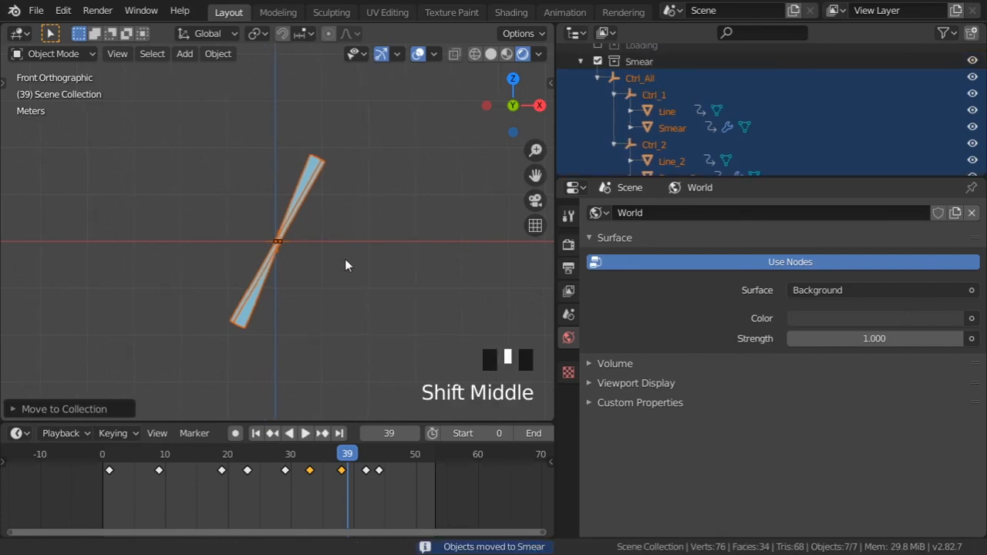
pyautogui.click(490, 55)
pyautogui.click(378, 248)
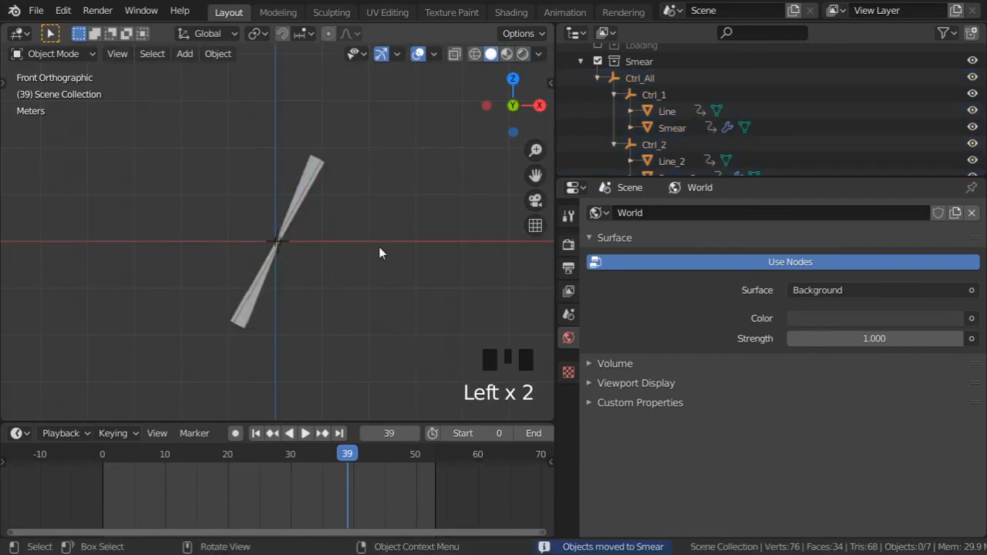
pyautogui.scroll(1, 300, 252)
pyautogui.keyDown('shift'); pyautogui.moveTo(308, 264); pyautogui.dragTo(302, 277, button='middle'); pyautogui.keyUp('shift')
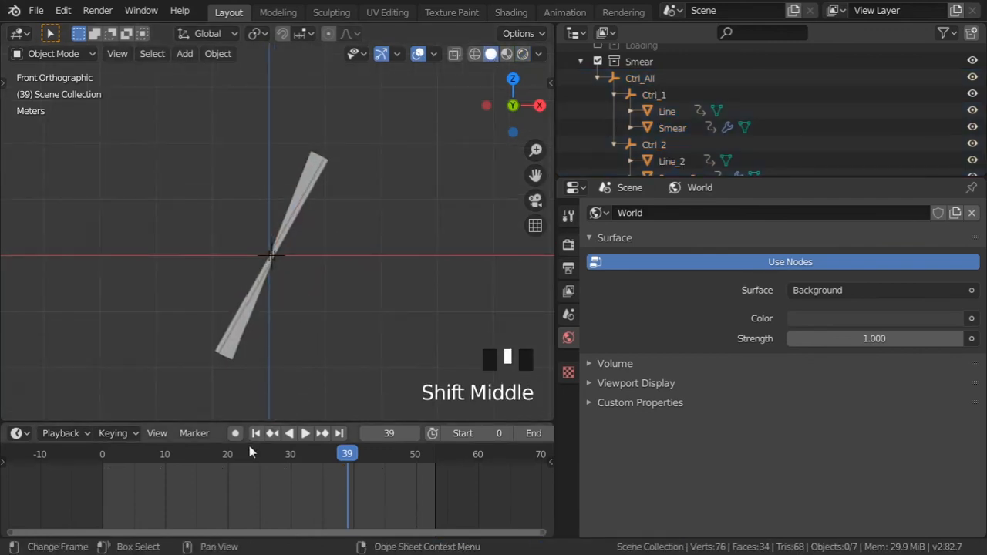
pyautogui.moveTo(184, 455); pyautogui.dragTo(168, 435)
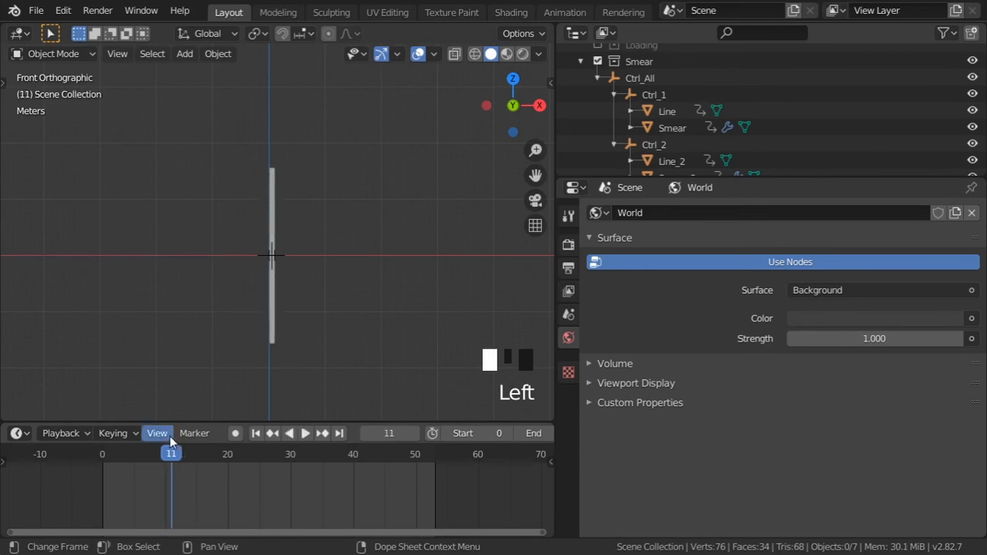
# - Change the Outliner area to a Graph Editor and select the lower bar, Line_2
pyautogui.scroll(1, 344, 329)
pyautogui.keyDown('shift'); pyautogui.moveTo(344, 324); pyautogui.dragTo(329, 289, button='middle'); pyautogui.keyUp('shift')
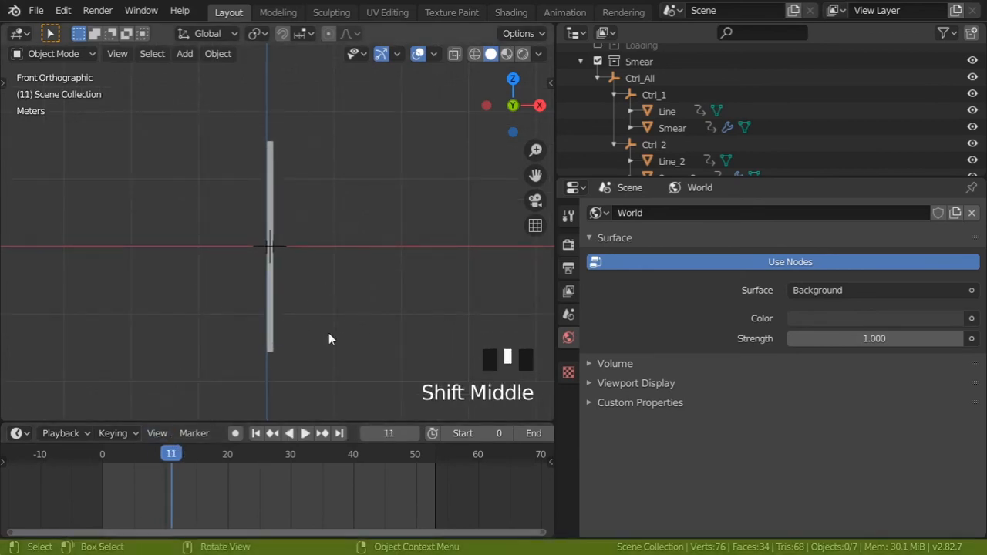
pyautogui.click(579, 35)
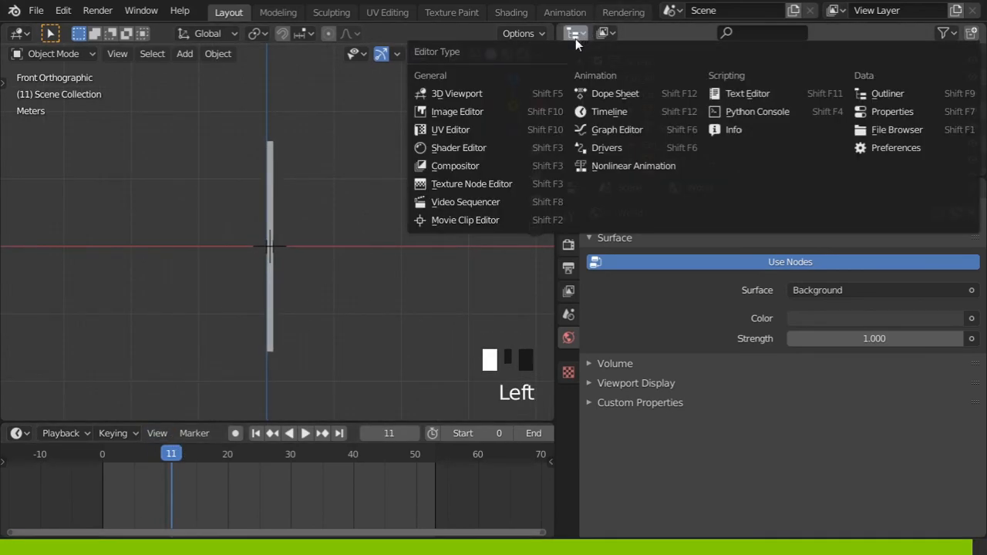
pyautogui.click(633, 128)
pyautogui.scroll(2, 310, 279)
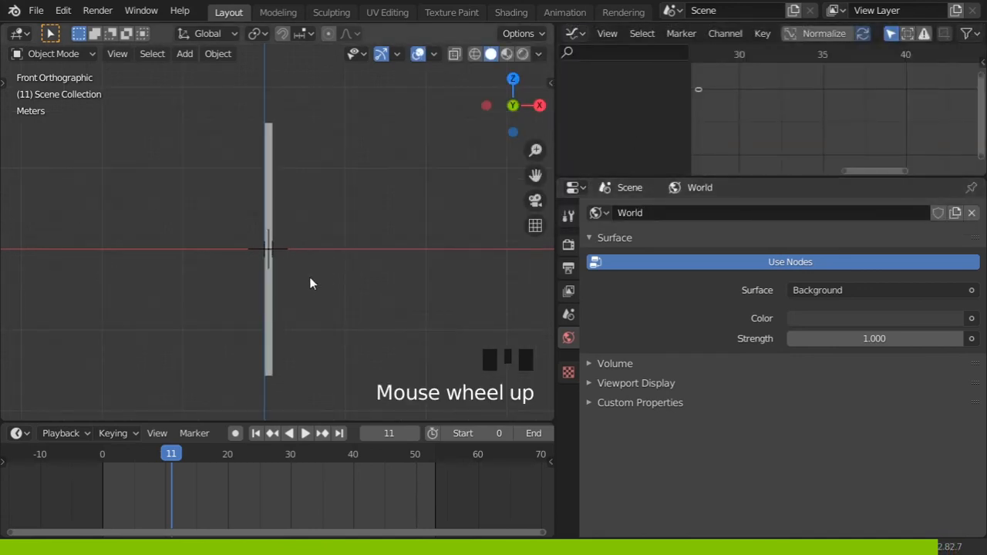
pyautogui.keyDown('shift'); pyautogui.moveTo(300, 288); pyautogui.dragTo(280, 276, button='middle'); pyautogui.keyUp('shift')
pyautogui.click(279, 276)
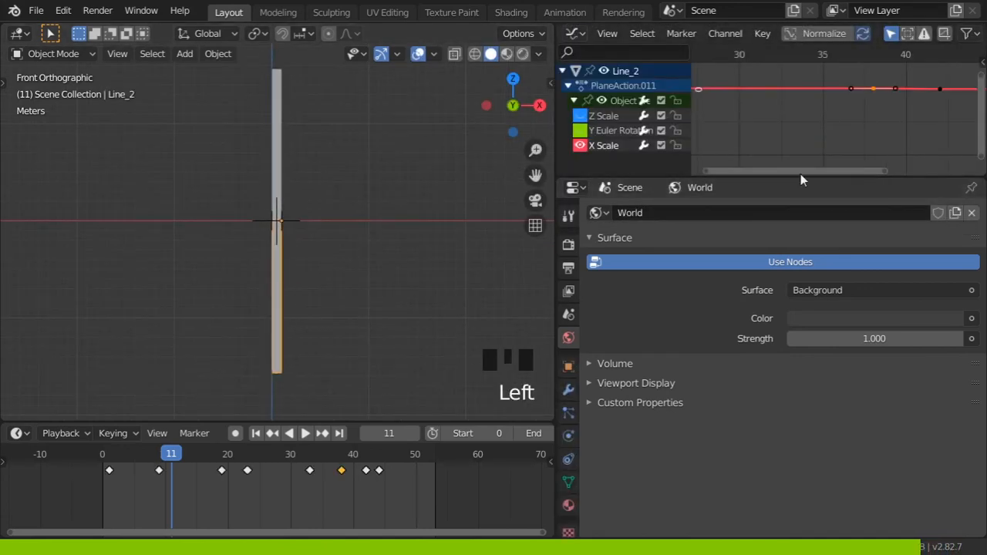
# - Enlarge the Graph Editor in height and width and reframe the bars in the viewport
pyautogui.moveTo(800, 178); pyautogui.dragTo(785, 413)
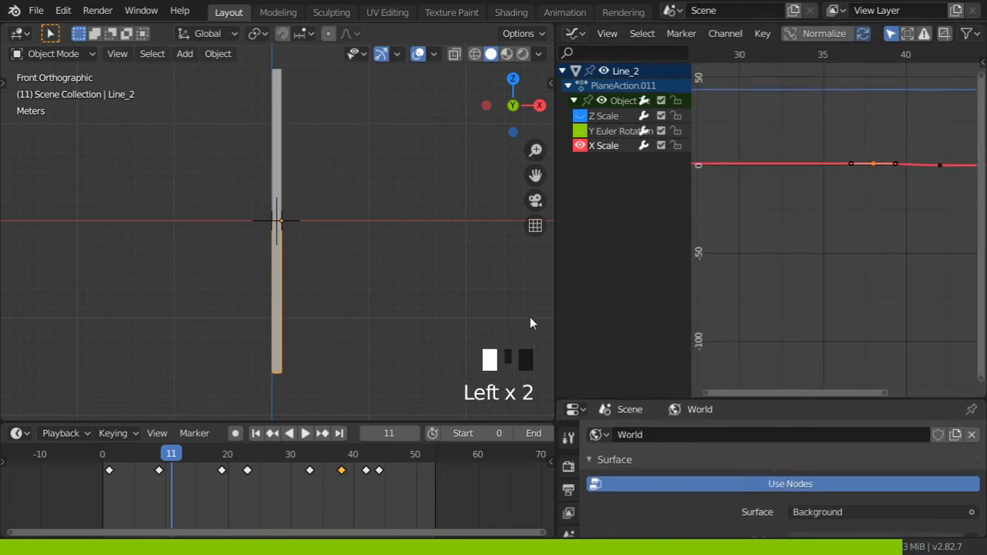
pyautogui.moveTo(559, 307); pyautogui.dragTo(437, 304)
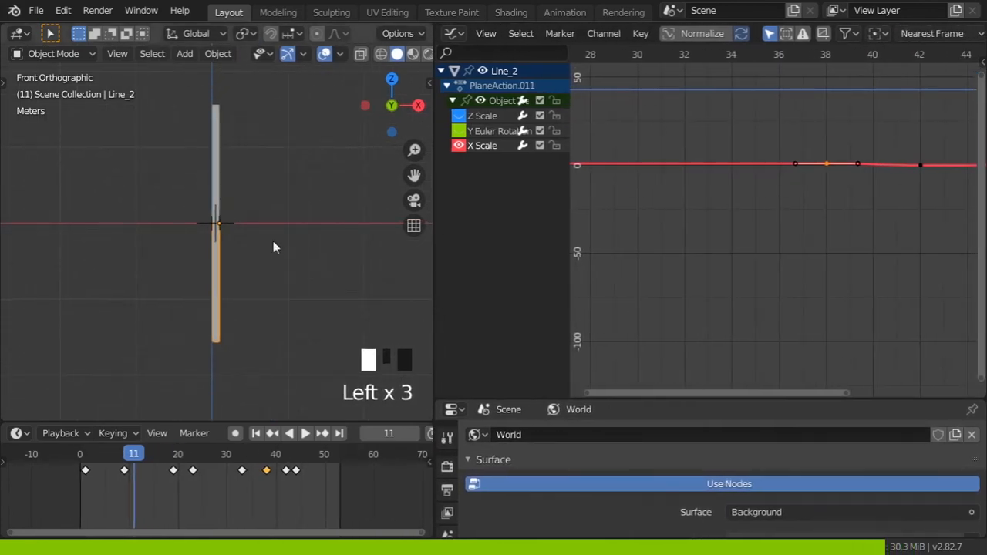
pyautogui.scroll(2, 271, 240)
pyautogui.scroll(-1, 266, 242)
pyautogui.keyDown('shift'); pyautogui.moveTo(263, 243); pyautogui.dragTo(257, 254, button='middle'); pyautogui.keyUp('shift')
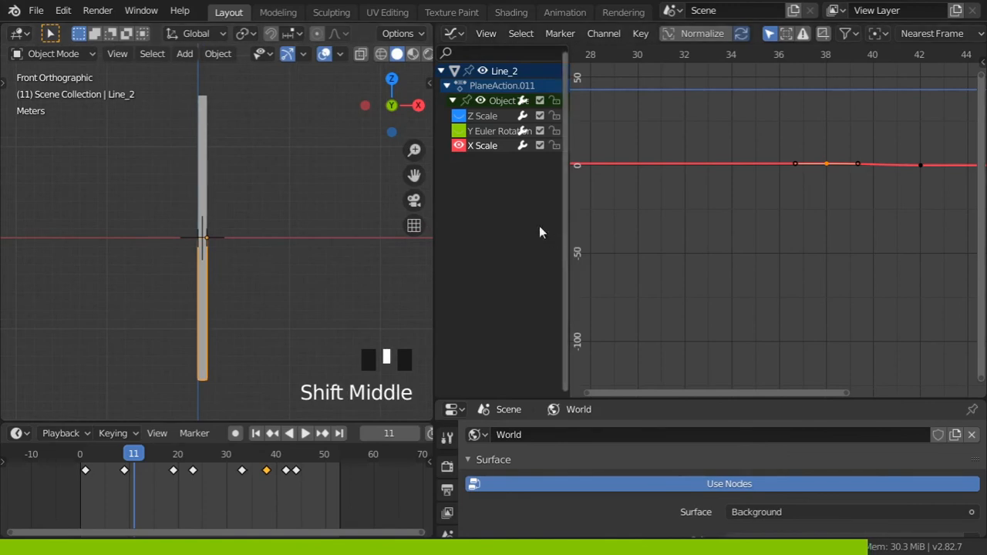
# - Show only Line_2's Z Scale curve, fit it in the graph view, and scrub to frame 10
pyautogui.click(489, 119)
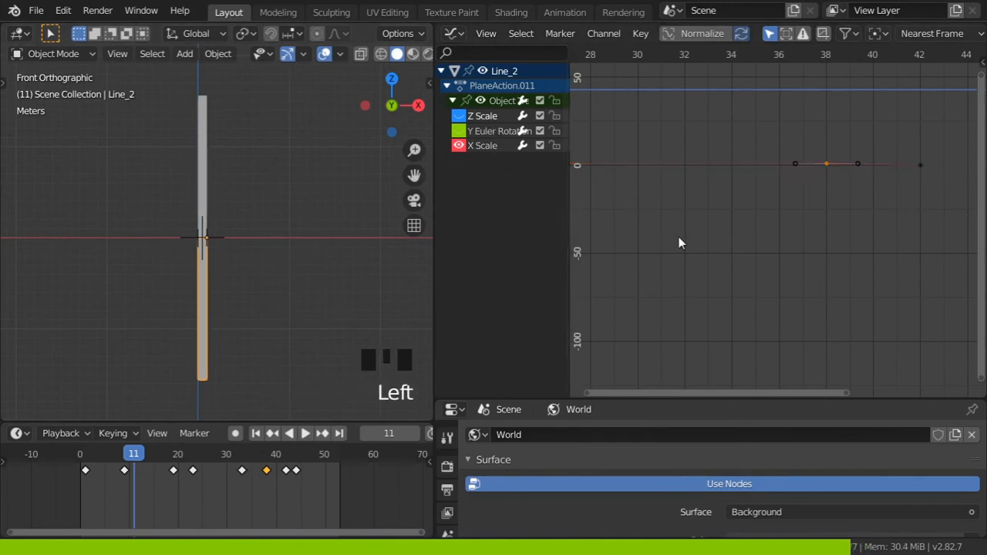
pyautogui.hotkey('shift', 'h')
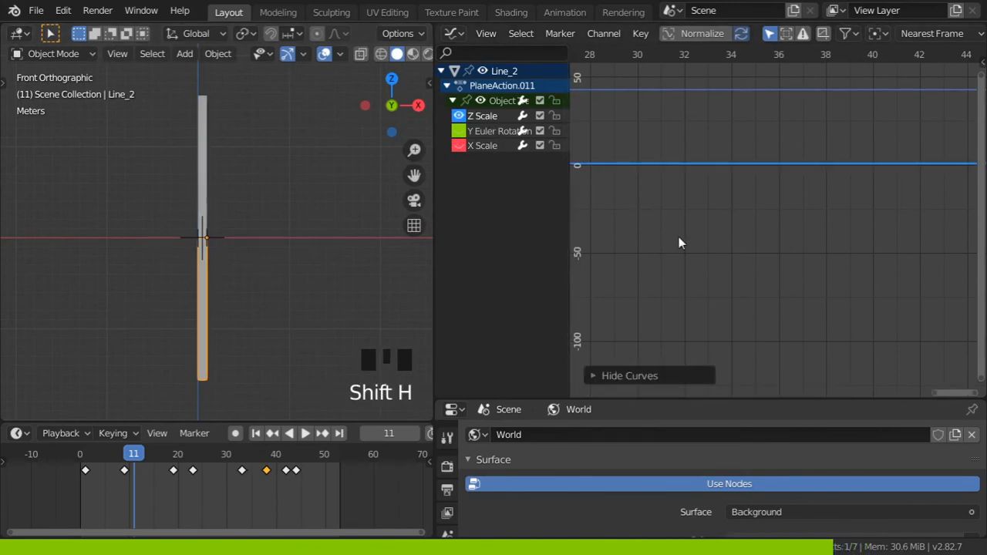
pyautogui.press('Home')
pyautogui.scroll(-2, 686, 244)
pyautogui.keyDown('shift'); pyautogui.moveTo(689, 241); pyautogui.dragTo(726, 216, button='middle'); pyautogui.keyUp('shift')
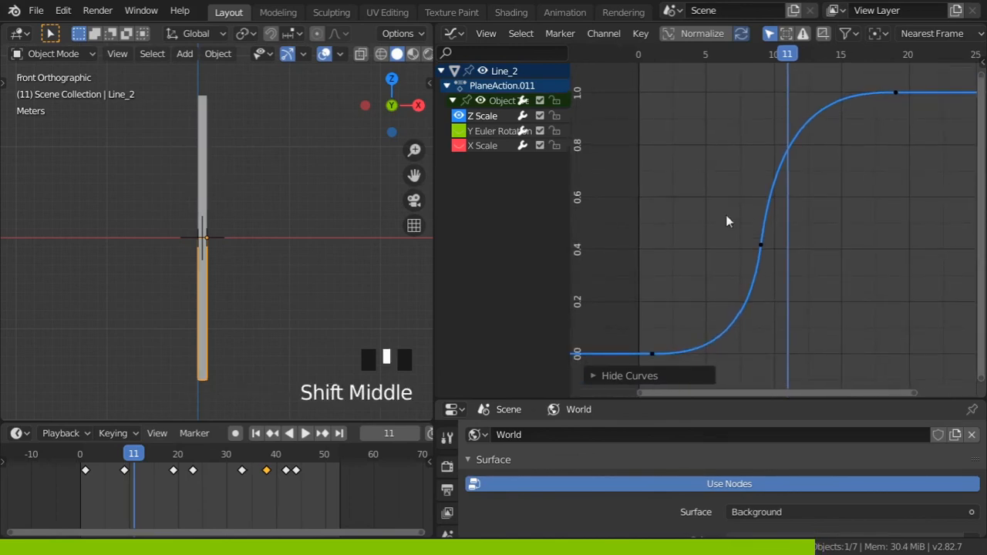
pyautogui.moveTo(791, 55); pyautogui.dragTo(773, 96)
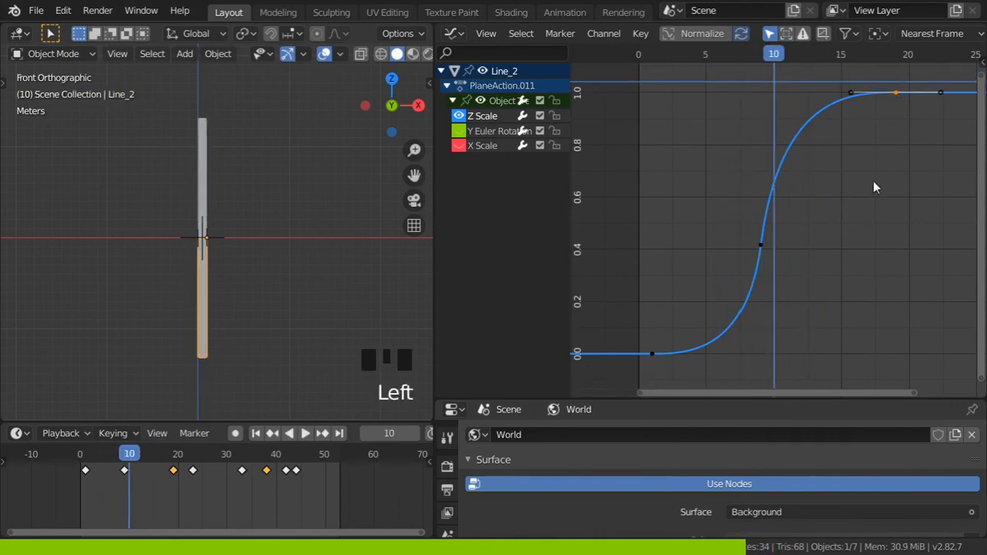
# - Move Line_2's final Z Scale keyframe 4 frames earlier and its middle keyframe 2 frames earlier
pyautogui.write('g')
pyautogui.write('-4')
pyautogui.press('Return')
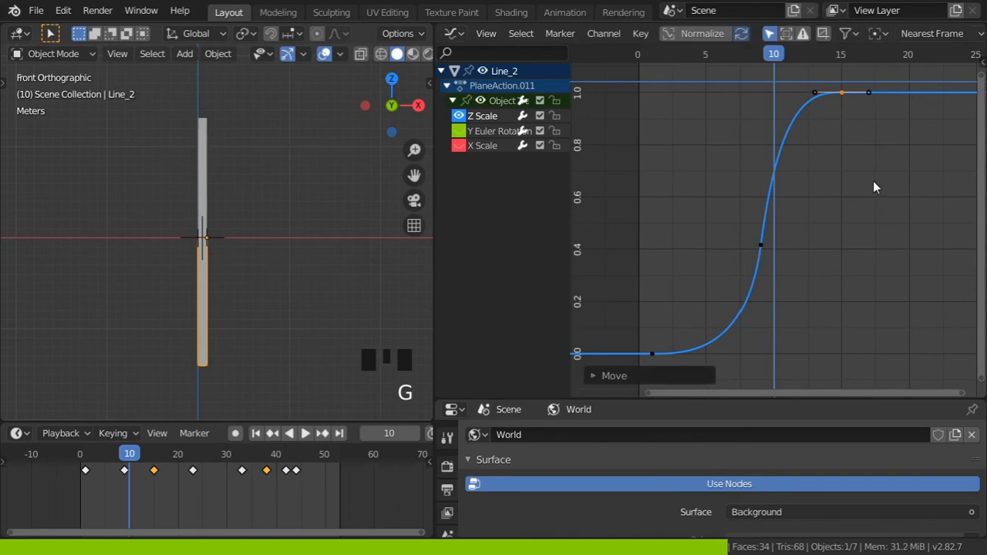
pyautogui.click(762, 245)
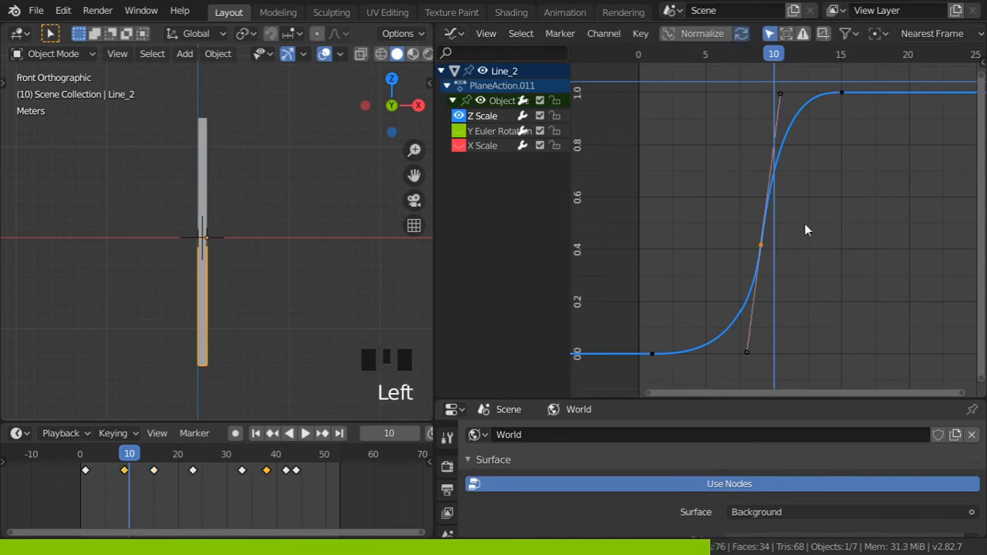
pyautogui.write('g-2')
pyautogui.press('Return')
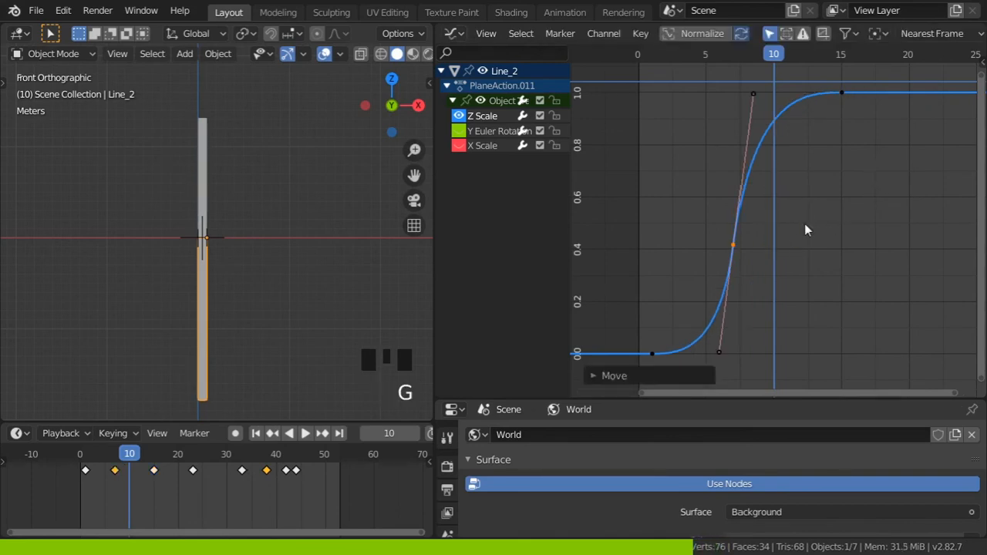
# - Scrub to frame 13 to check the lower bar's growth against the upper one
pyautogui.scroll(-1, 803, 223)
pyautogui.keyDown('shift'); pyautogui.moveTo(779, 238); pyautogui.dragTo(836, 120, button='middle'); pyautogui.keyUp('shift')
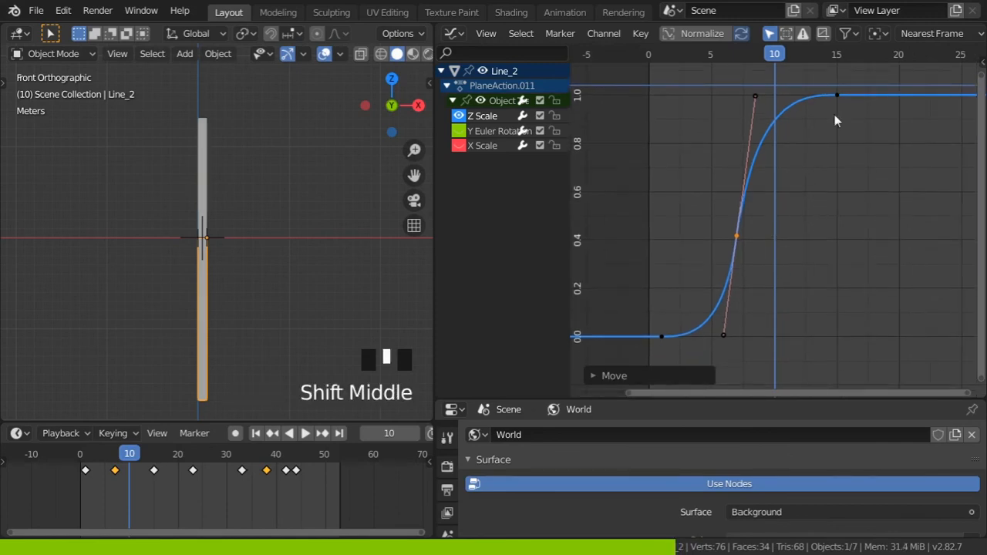
pyautogui.moveTo(772, 58); pyautogui.dragTo(811, 63)
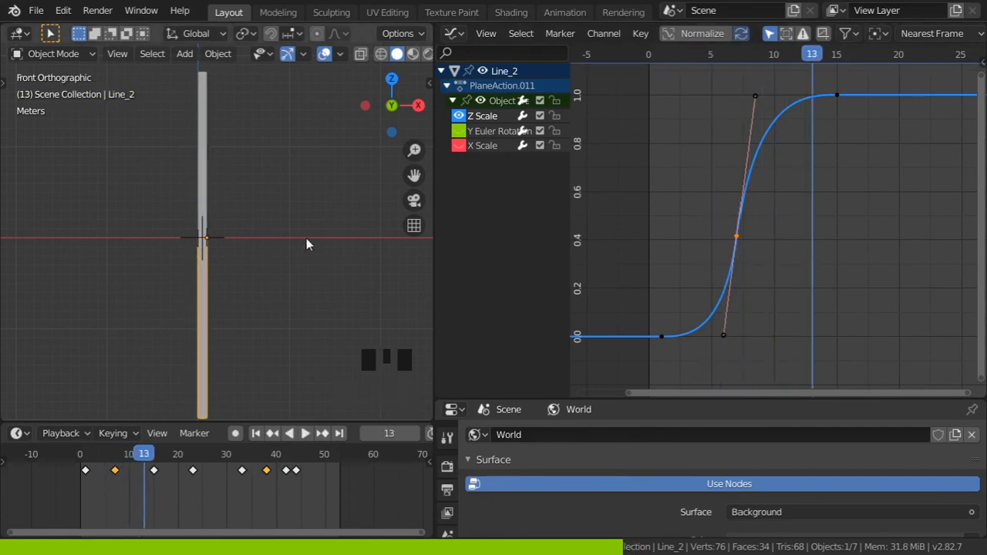
# - Deselect all objects and play the animation from frame 15 to check the growth and spin of both bars
pyautogui.scroll(-2, 306, 238)
pyautogui.keyDown('shift'); pyautogui.moveTo(290, 237); pyautogui.dragTo(281, 231, button='middle'); pyautogui.keyUp('shift')
pyautogui.press('a')
pyautogui.press('a')
pyautogui.press('a')
pyautogui.press('a')
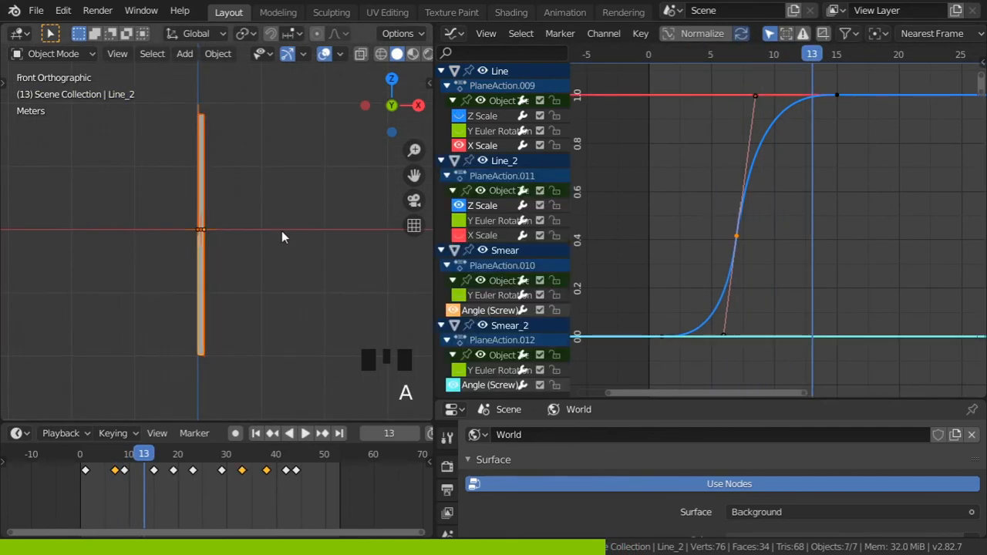
pyautogui.moveTo(140, 455)
pyautogui.mouseDown()
pyautogui.moveTo(90, 455)
pyautogui.moveTo(153, 455)
pyautogui.mouseUp()
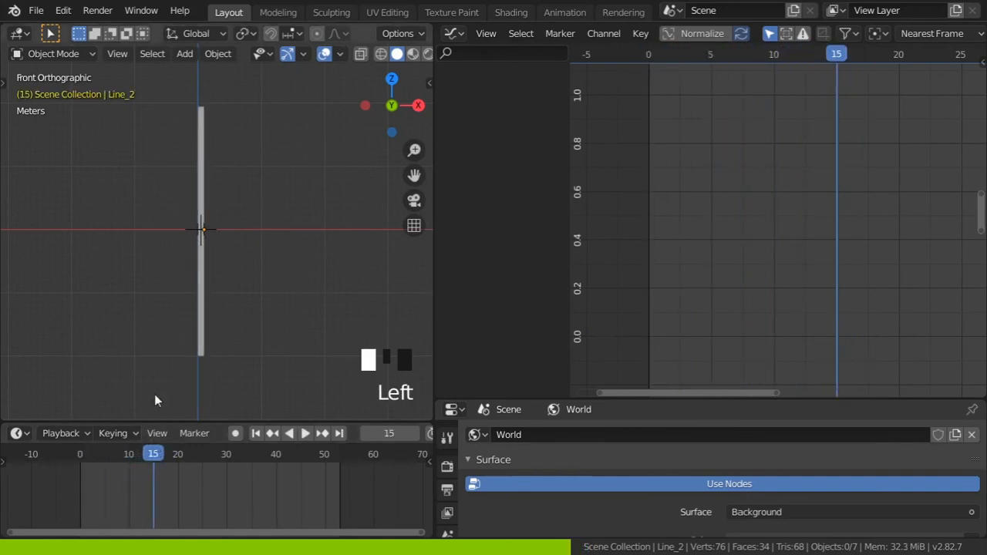
pyautogui.press('space')
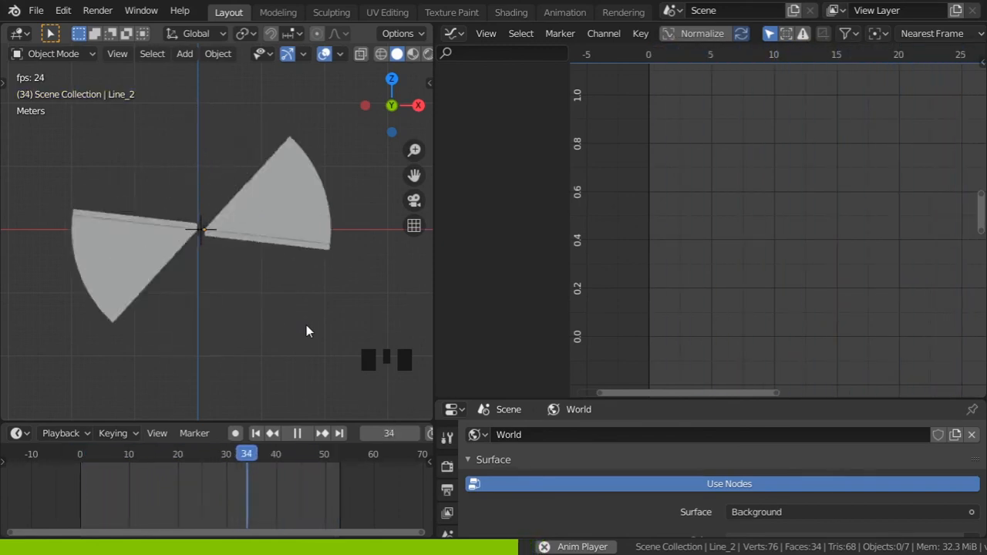
pyautogui.press('space')
# - Scrub to frame 33, select Smear_2, and fit its Screw Angle curve in the graph view
pyautogui.moveTo(177, 455); pyautogui.dragTo(247, 453)
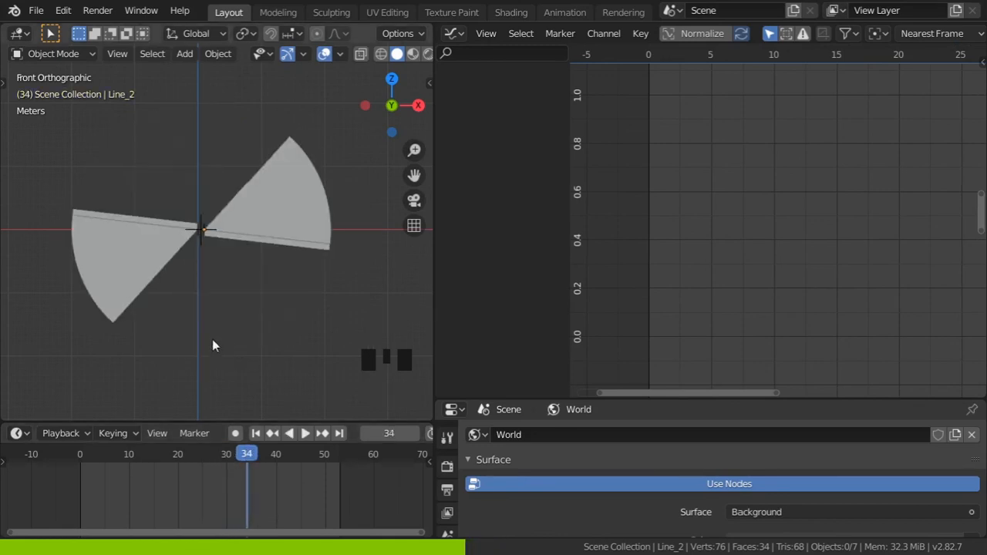
pyautogui.moveTo(128, 455); pyautogui.dragTo(244, 444)
pyautogui.click(134, 261)
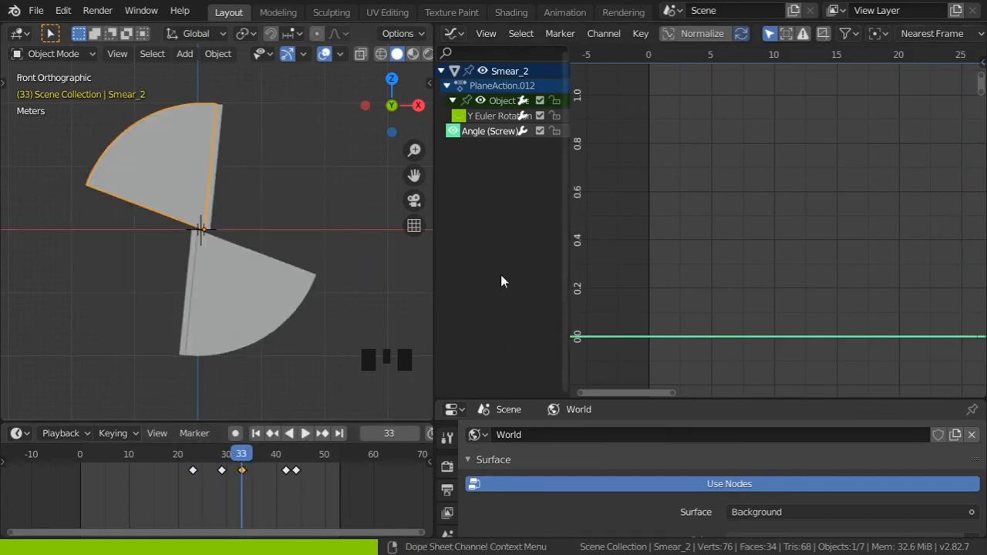
pyautogui.click(488, 136)
pyautogui.press('Home')
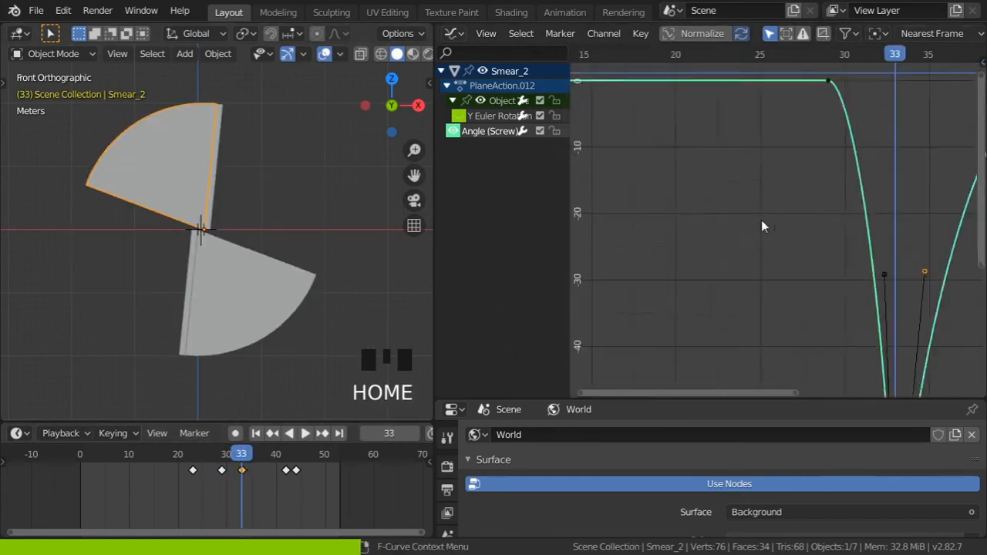
pyautogui.scroll(-2, 761, 219)
pyautogui.keyDown('shift'); pyautogui.moveTo(762, 225); pyautogui.dragTo(725, 224, button='middle'); pyautogui.keyUp('shift')
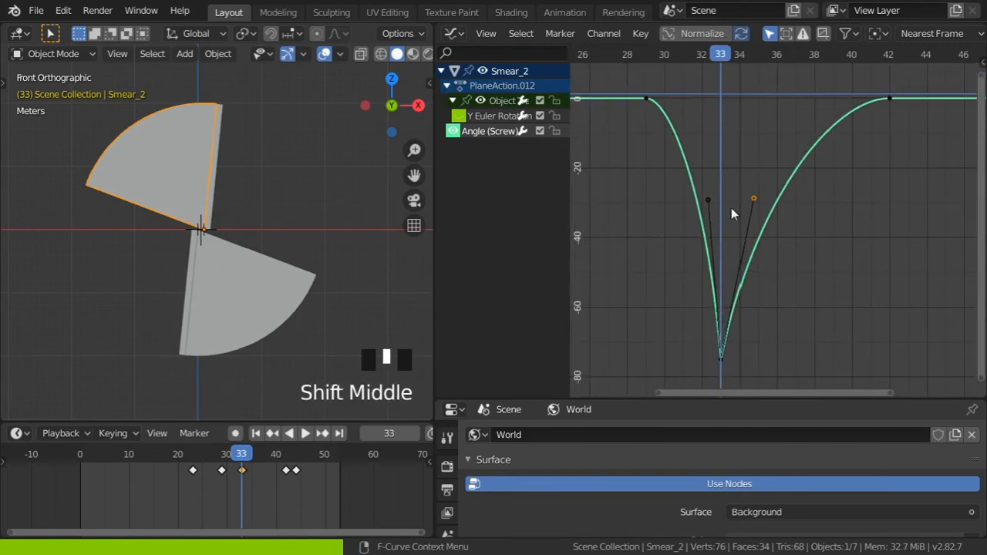
# - At frame 32, lengthen the incoming handle of Smear_2's lowest Screw Angle keyframe by scaling it about 1.6 times
pyautogui.click(708, 55)
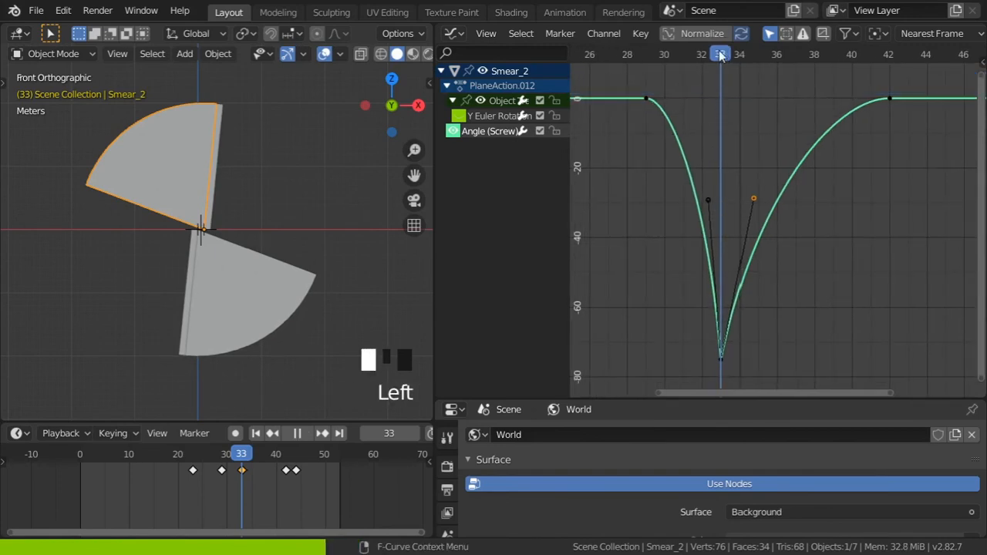
pyautogui.click(709, 200)
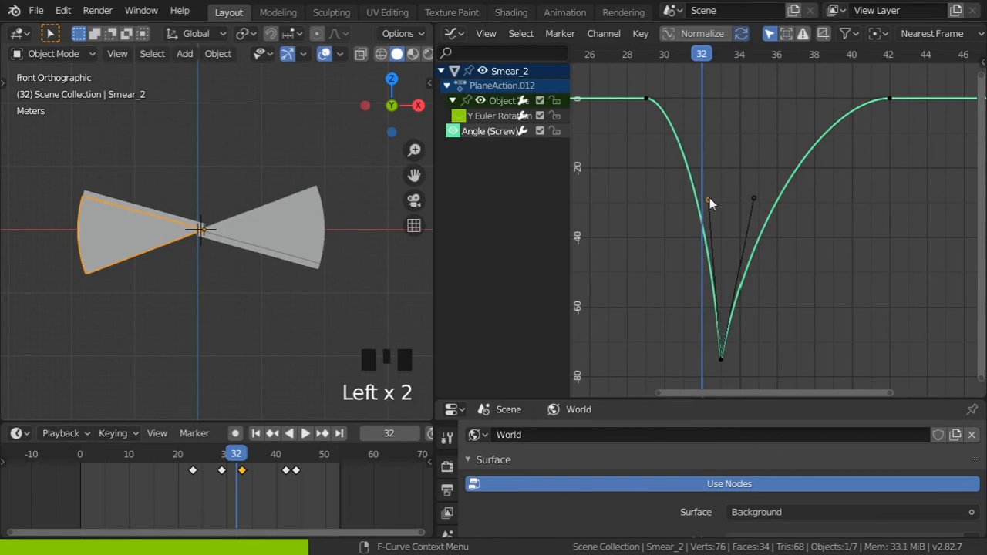
pyautogui.press('s')
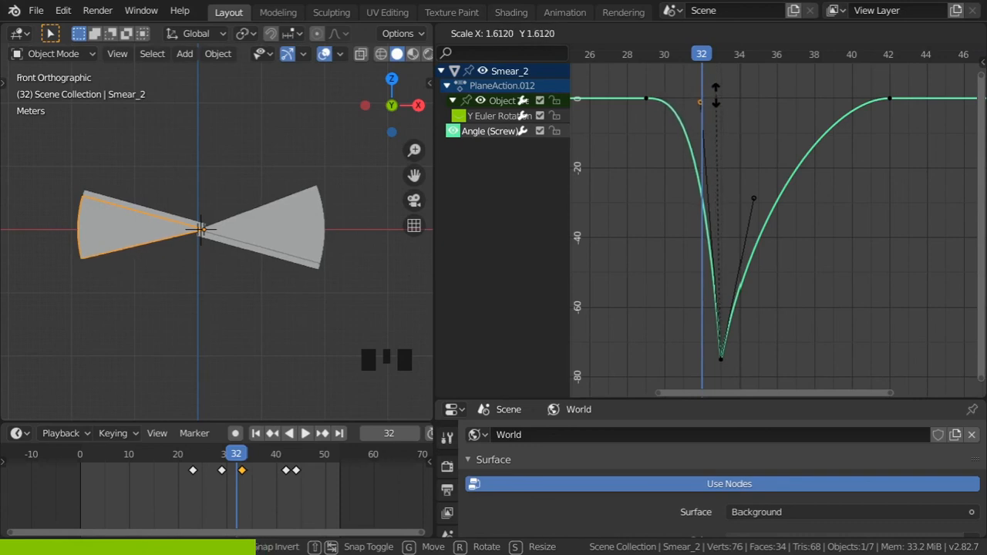
pyautogui.click(735, 188)
# - Scrub to frame 38 and move Smear_2's final Screw Angle keyframe 2 frames earlier
pyautogui.moveTo(703, 60); pyautogui.dragTo(824, 60)
pyautogui.press('space')
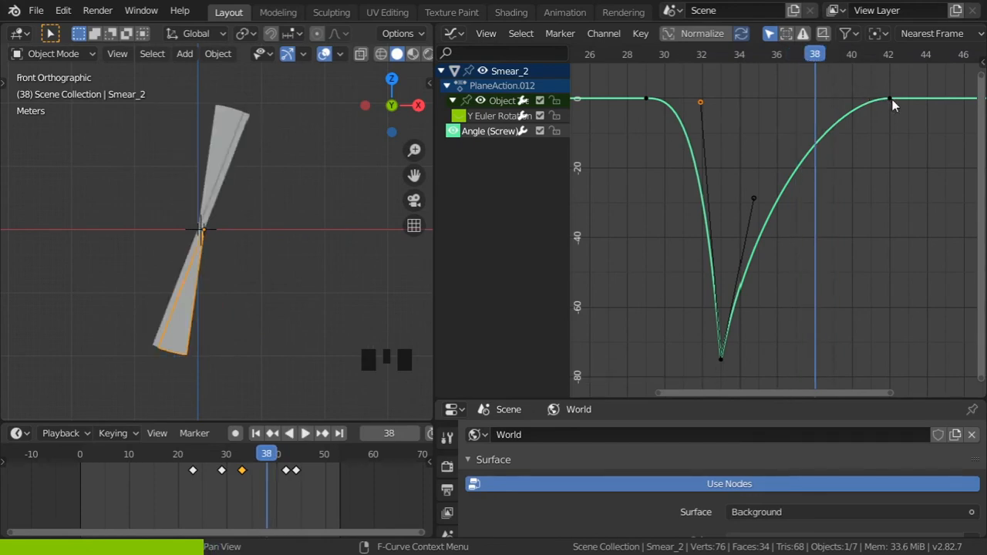
pyautogui.click(891, 99)
pyautogui.write('g')
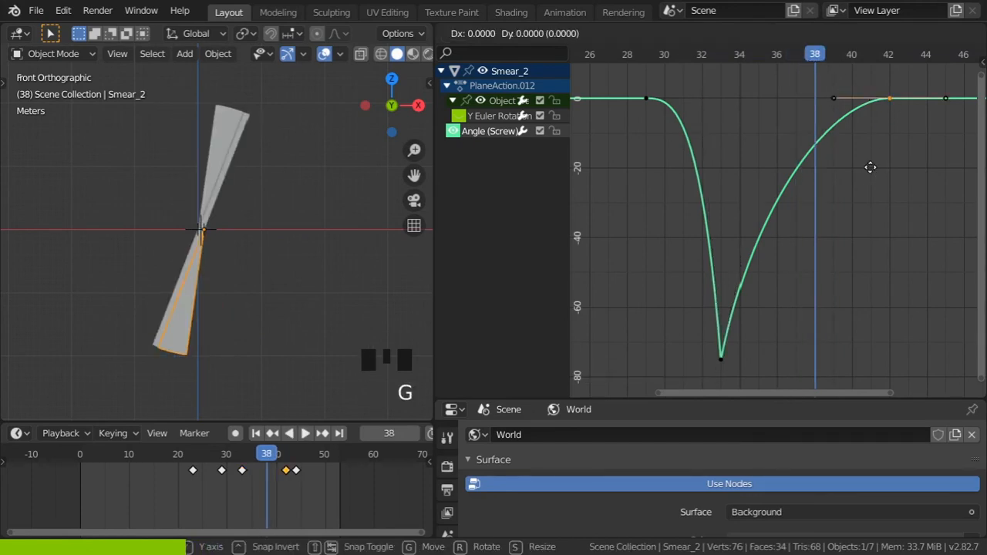
pyautogui.write('-2')
pyautogui.press('Return')
# - Scrub through the smear's closing frames, deselect all objects, and play the whole animation to check the bars and smears
pyautogui.press('a')
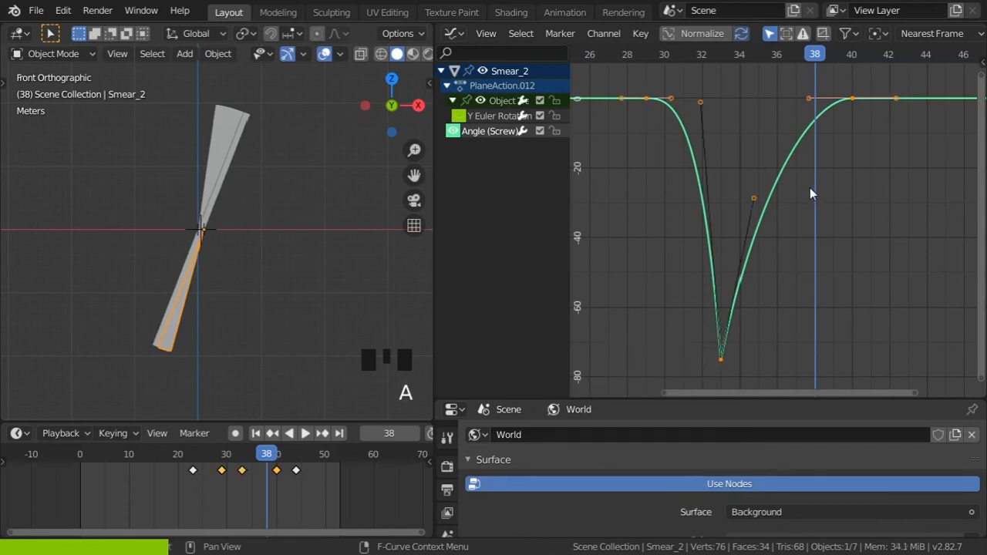
pyautogui.press('a')
pyautogui.press('a')
pyautogui.press('a')
pyautogui.click(769, 58)
pyautogui.moveTo(769, 58)
pyautogui.mouseDown()
pyautogui.moveTo(701, 58)
pyautogui.moveTo(887, 66)
pyautogui.moveTo(730, 68)
pyautogui.moveTo(872, 75)
pyautogui.moveTo(796, 76)
pyautogui.moveTo(849, 76)
pyautogui.mouseUp()
pyautogui.press('a')
pyautogui.press('a')
pyautogui.press('a')
pyautogui.press('space')
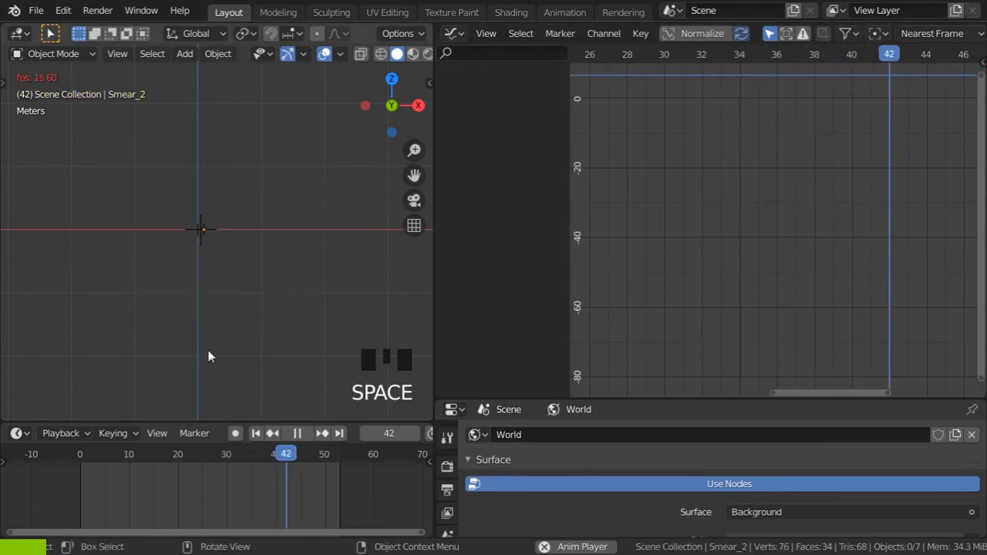
pyautogui.scroll(-1, 342, 335)
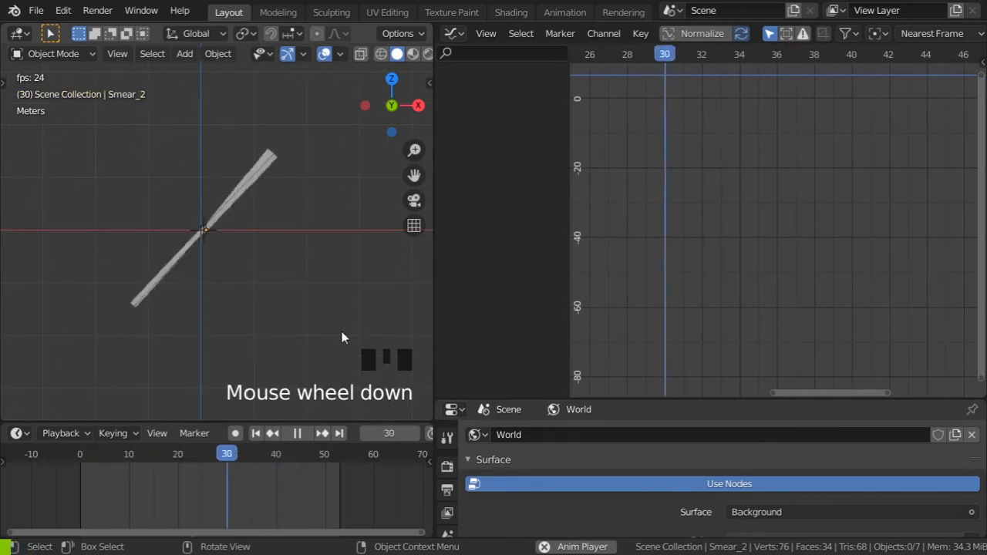
pyautogui.press('space')
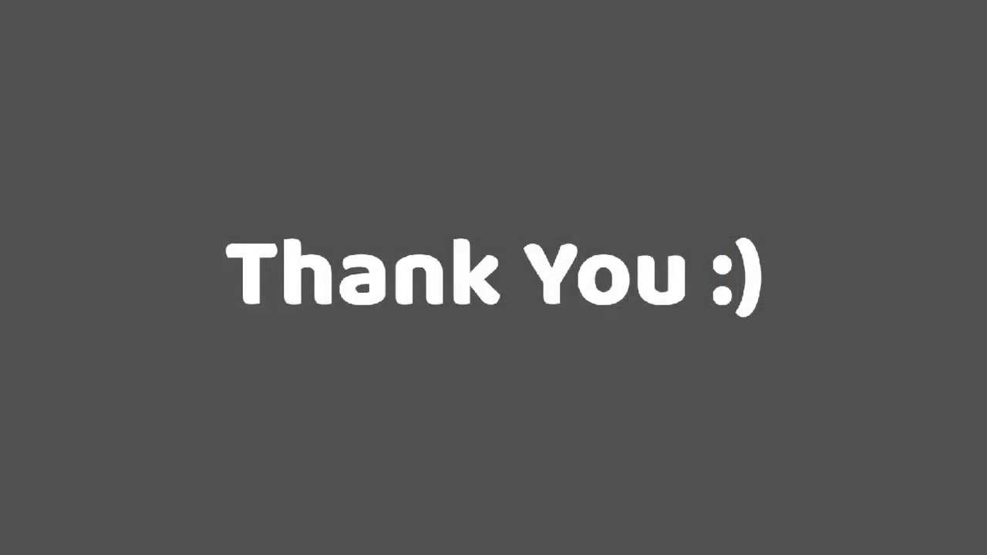